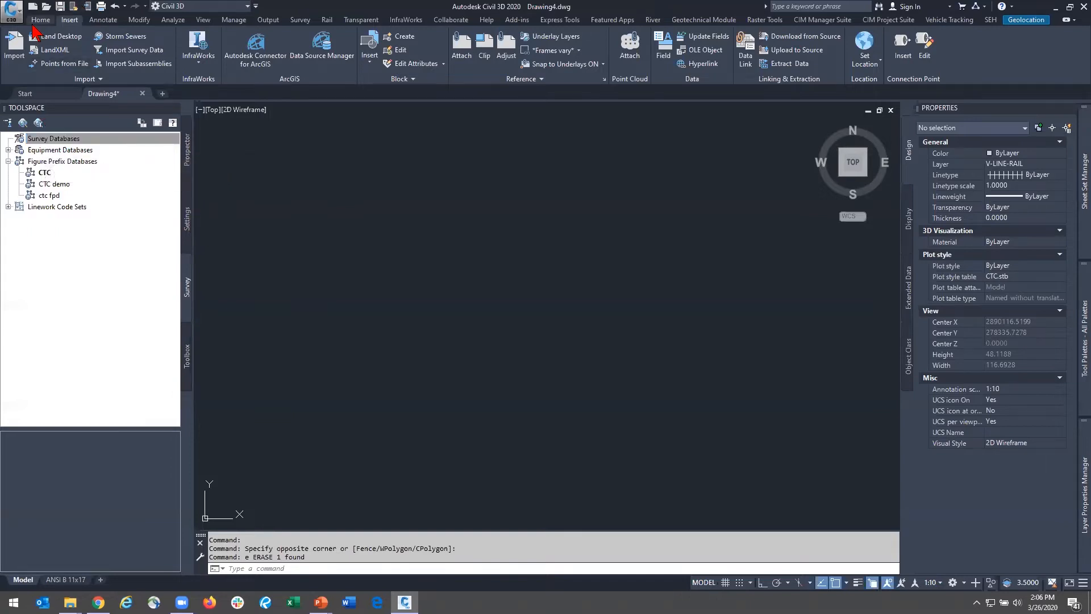
# Set the survey databases' working folder to C:\Webinar\200326 Survey Automatic and CPS
pyautogui.click(40, 19)
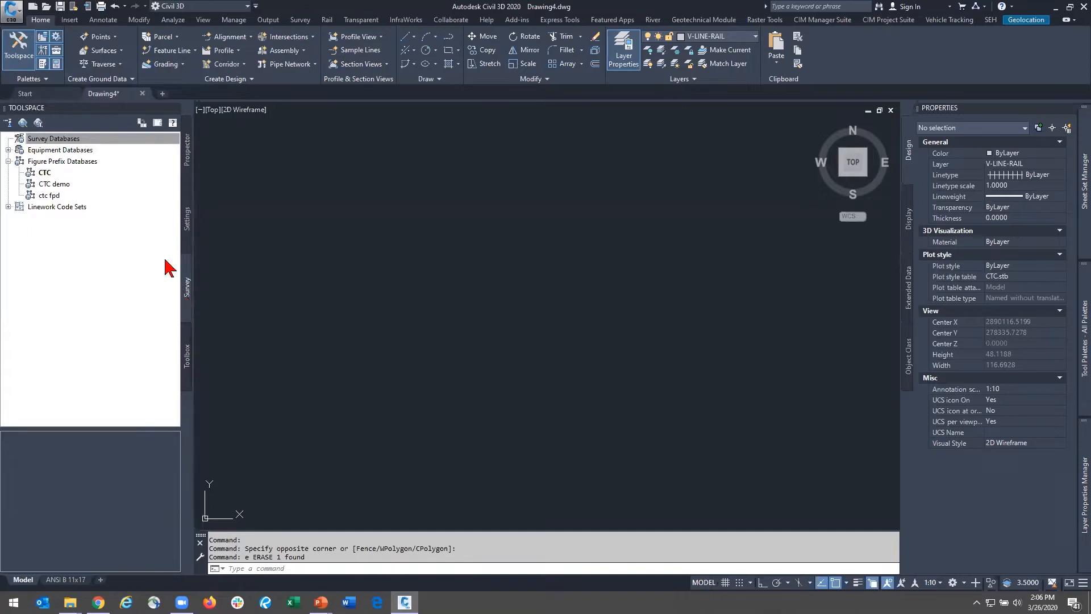
pyautogui.rightClick(68, 140)
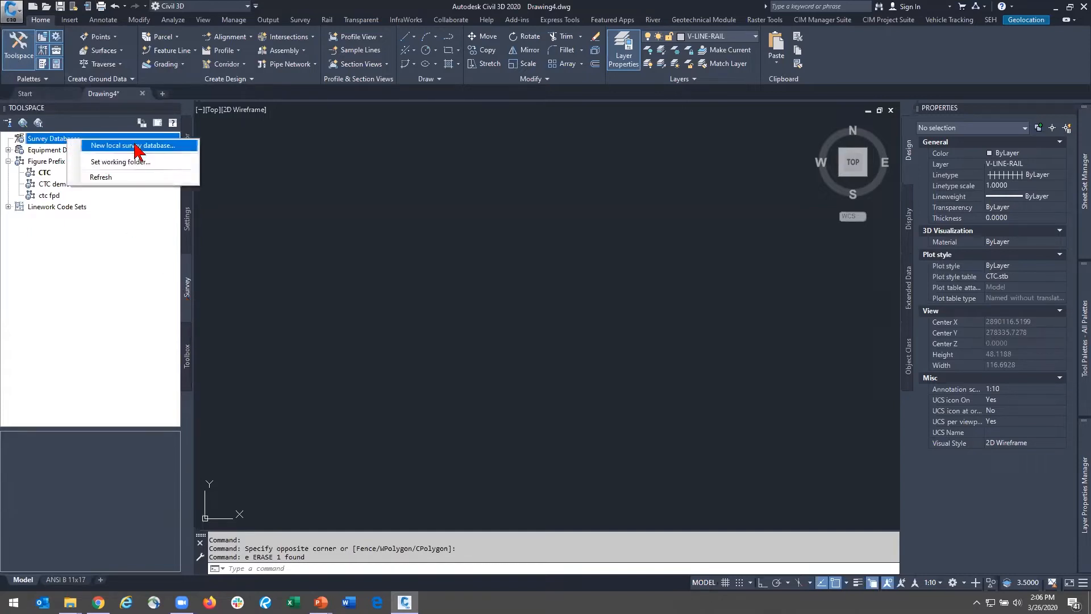
pyautogui.click(138, 170)
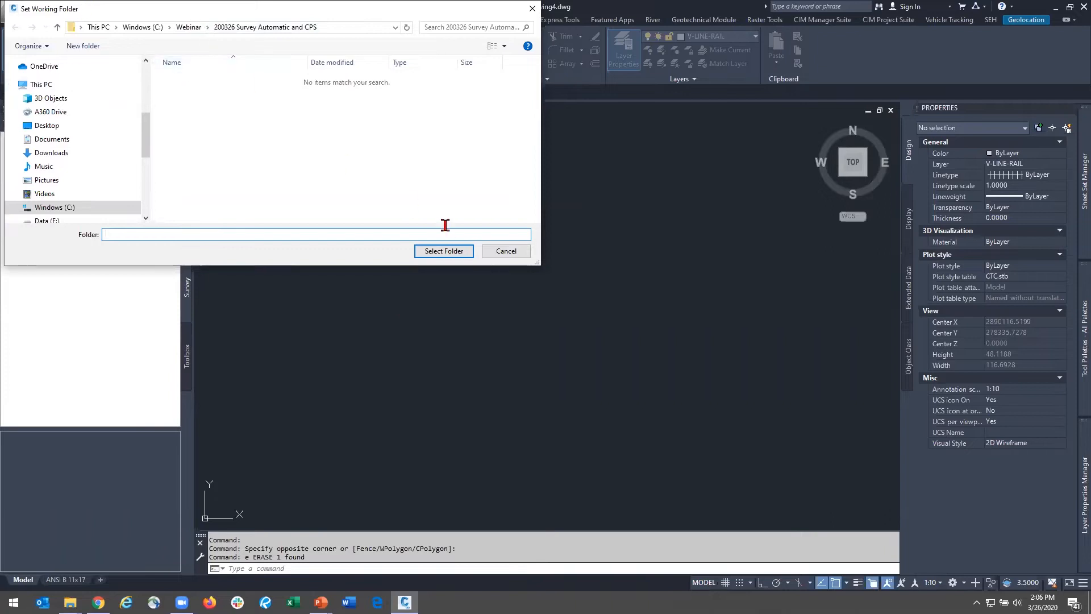
pyautogui.click(453, 255)
# Create a new local survey database named SDB-123465
pyautogui.rightClick(37, 138)
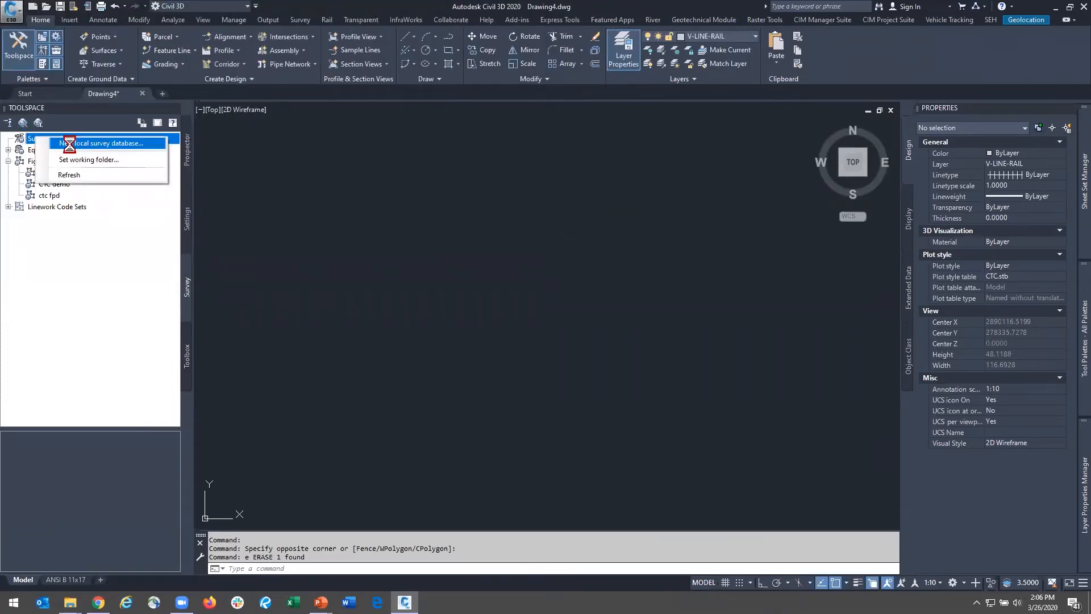
pyautogui.click(71, 143)
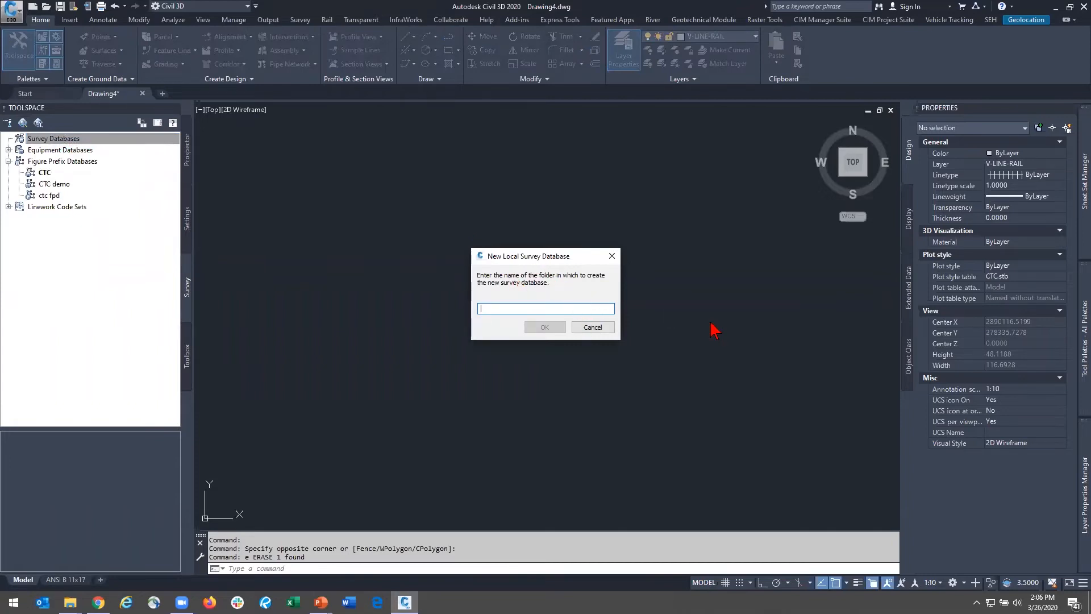
pyautogui.write('DS')
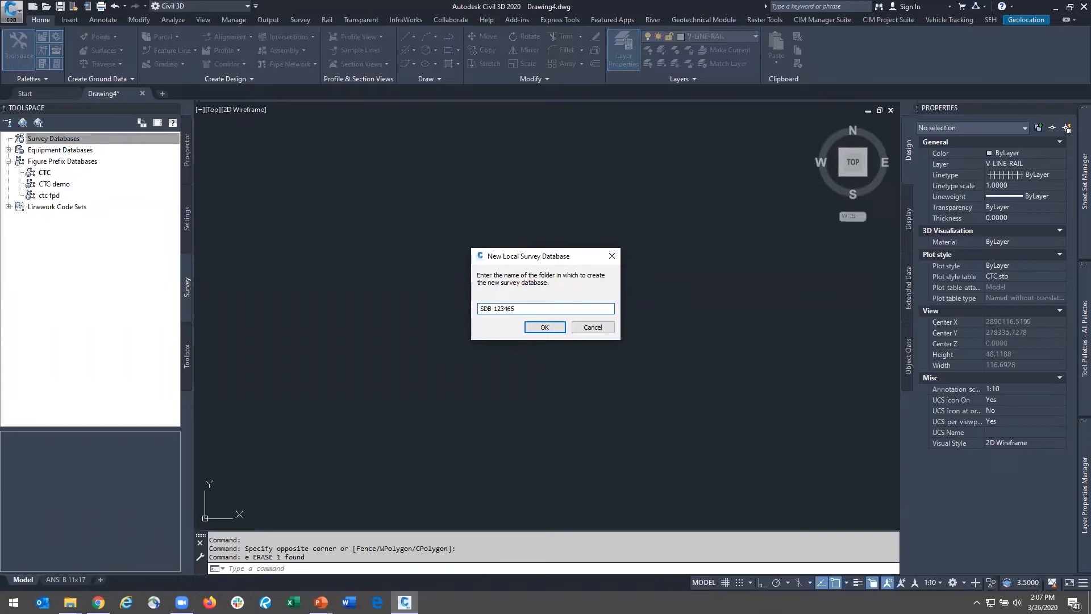
pyautogui.press('Return')
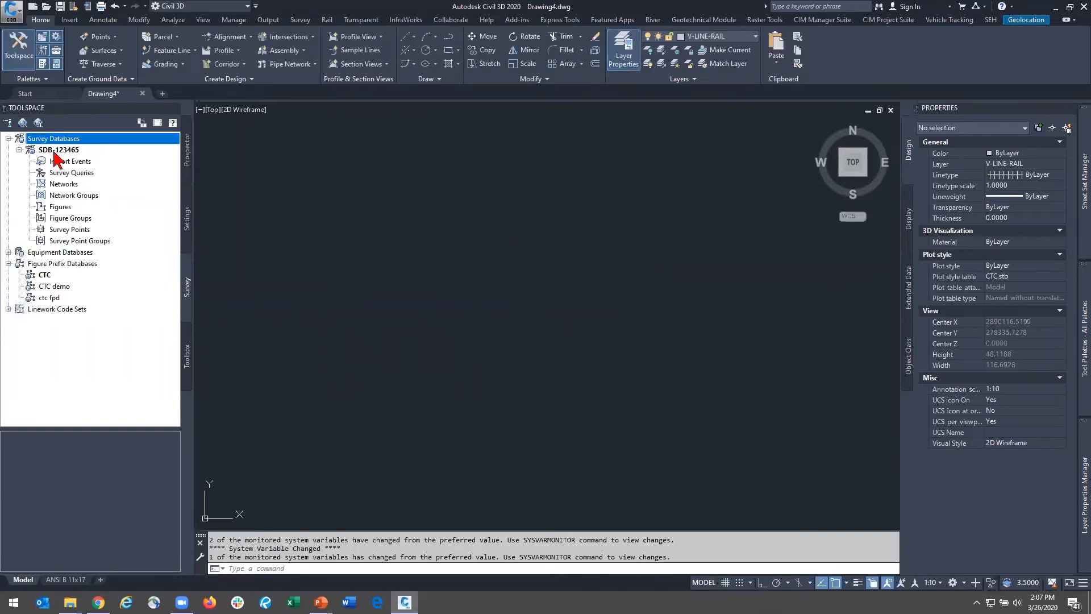
# Start a survey data import event targeting database SDB-123465, checking its database settings without changing them
pyautogui.click(51, 150)
pyautogui.click(81, 229)
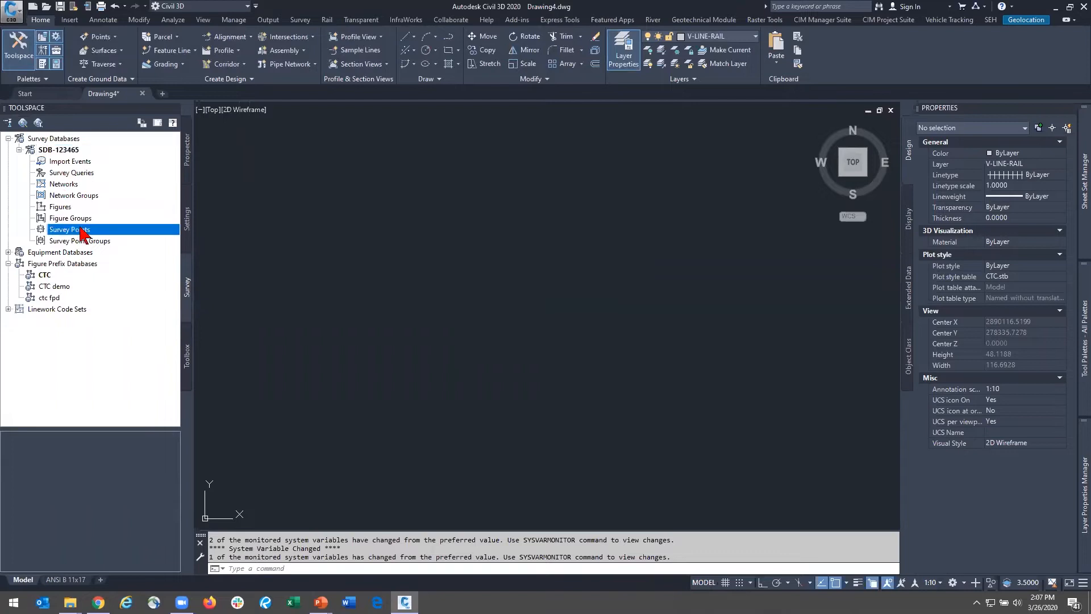
pyautogui.click(80, 162)
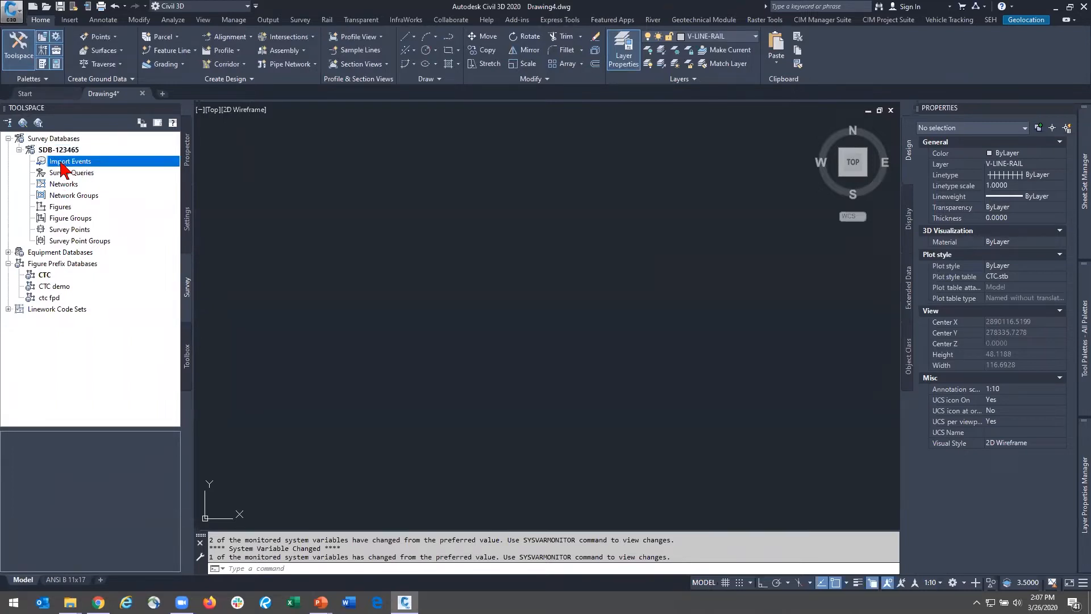
pyautogui.rightClick(64, 168)
pyautogui.click(108, 169)
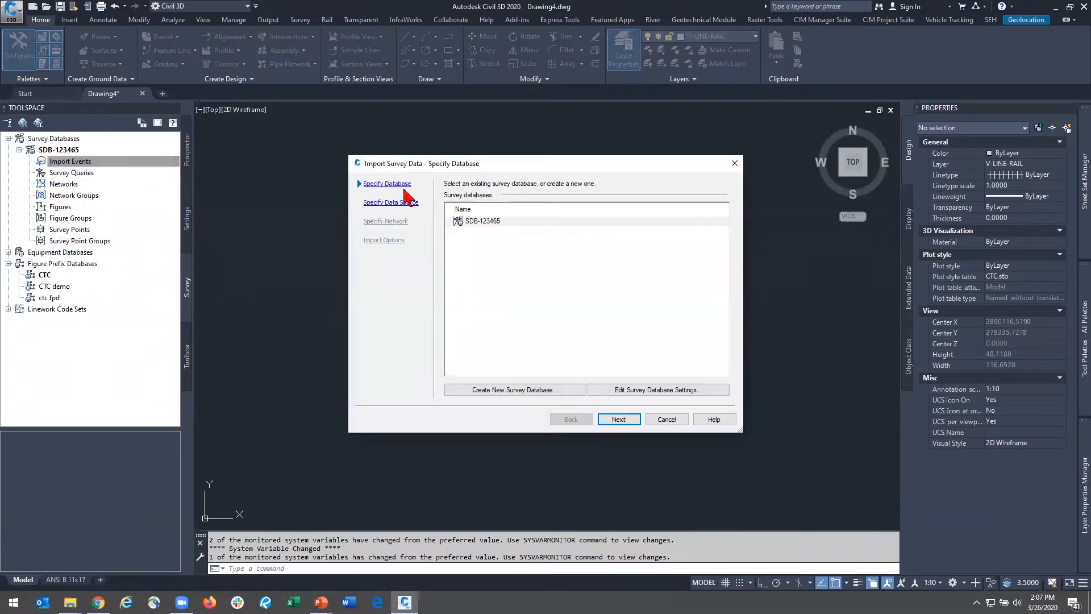
pyautogui.click(484, 223)
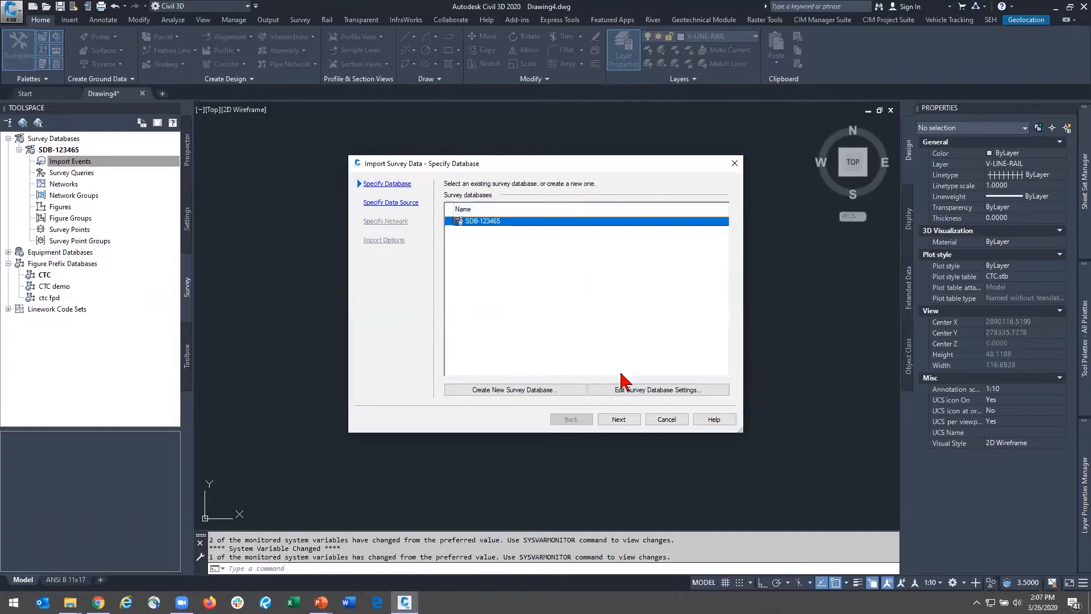
pyautogui.click(628, 392)
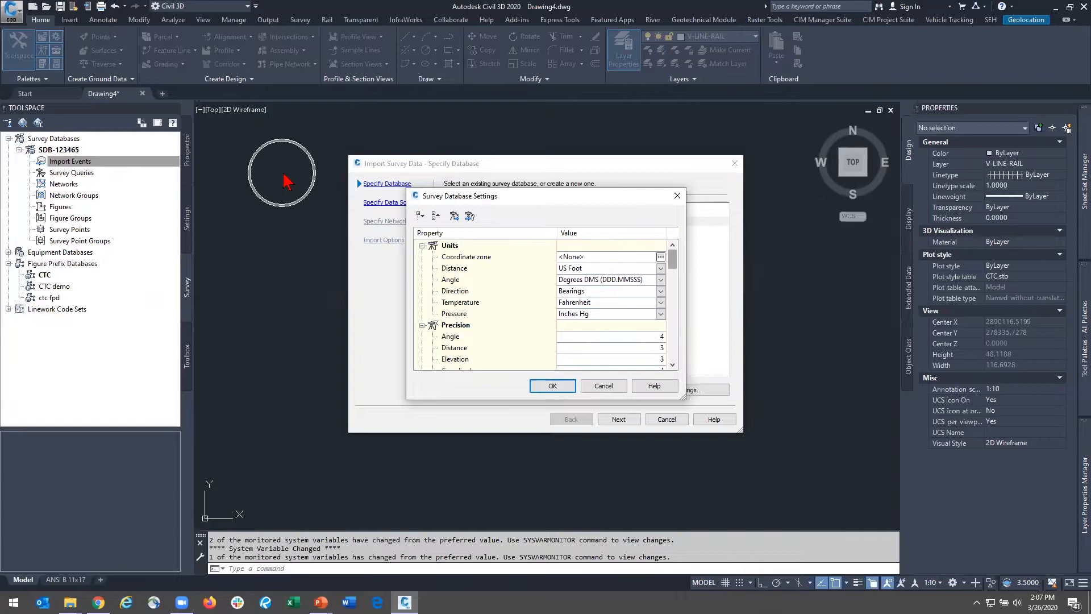
pyautogui.click(605, 386)
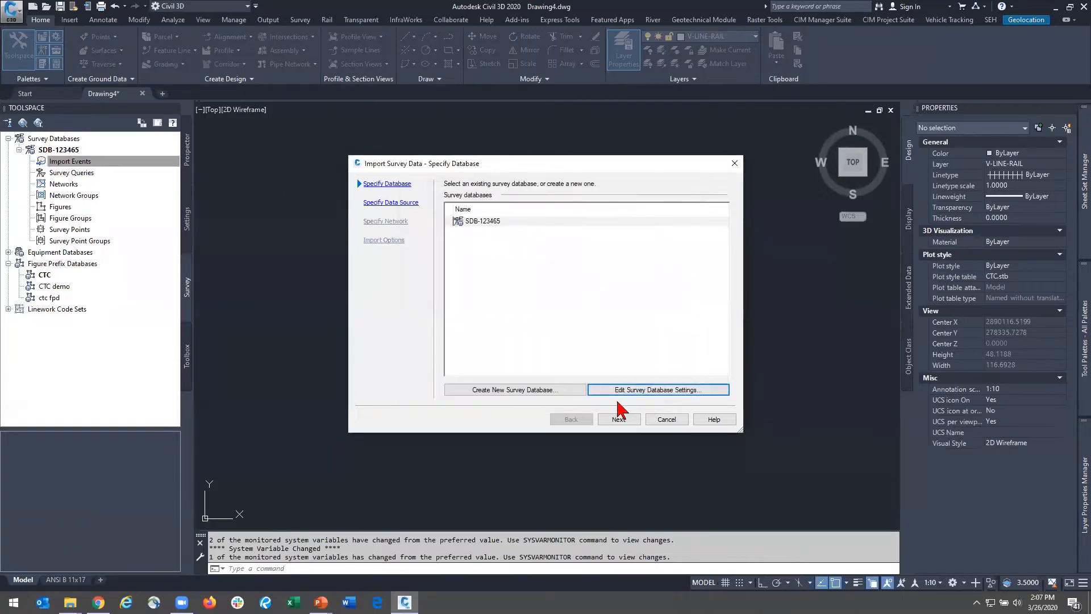
pyautogui.click(618, 419)
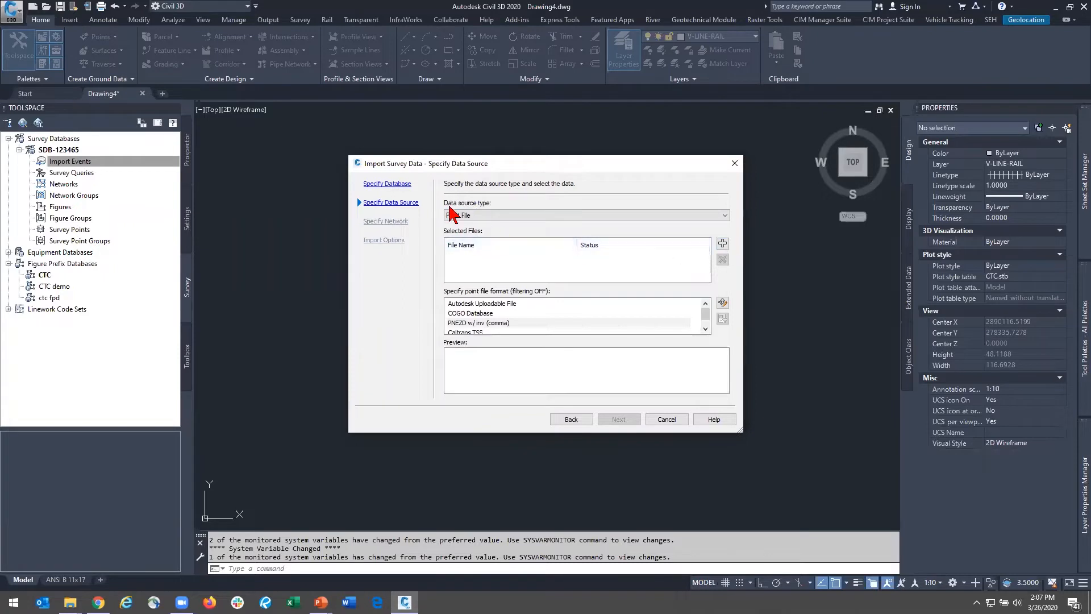
# Add Gas Station Site (Alpha).csv from the 200326 Survey Automatic and CPS folder as the point file source, showing all file types
pyautogui.click(722, 243)
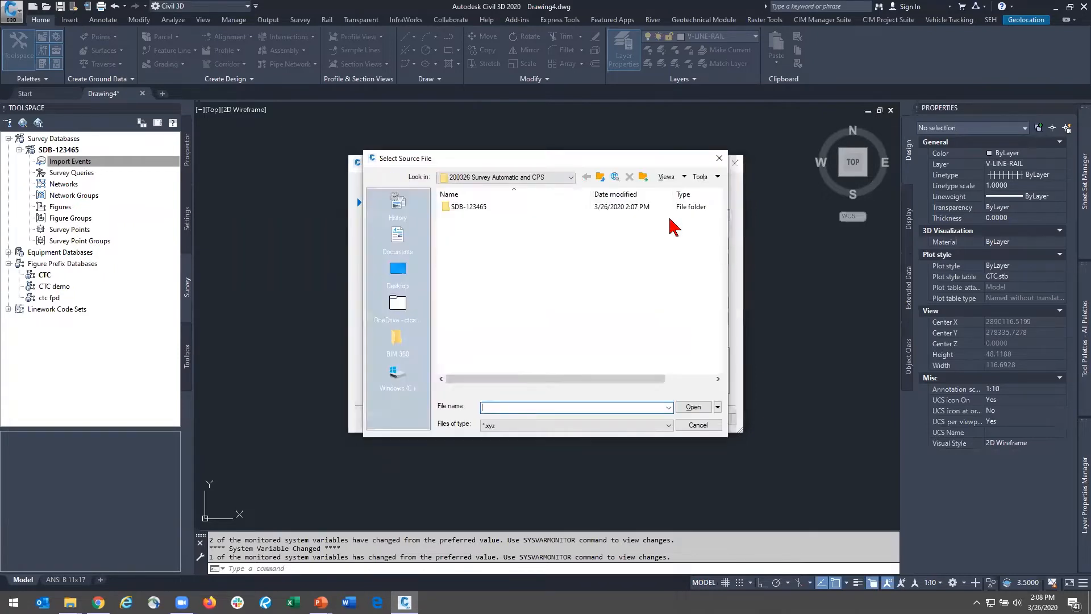
pyautogui.click(601, 177)
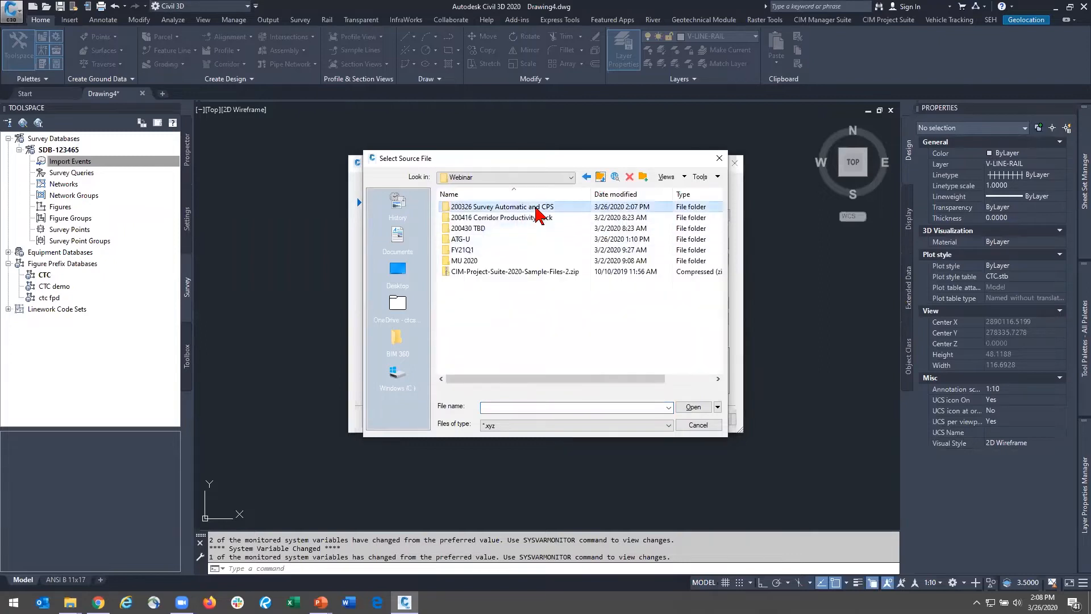
pyautogui.doubleClick(529, 208)
pyautogui.click(562, 424)
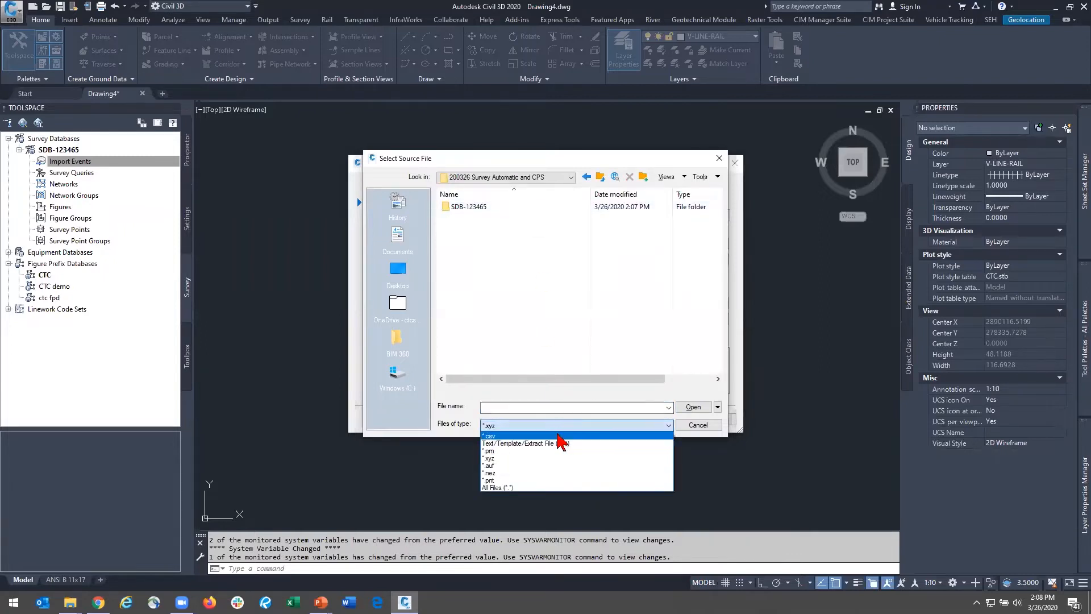
pyautogui.click(540, 487)
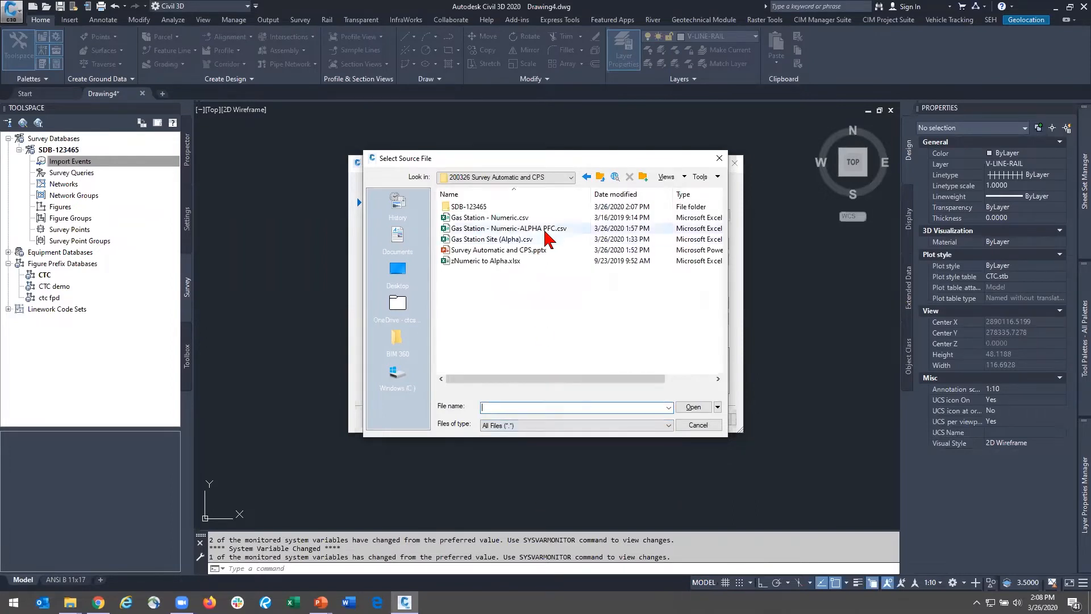
pyautogui.click(542, 241)
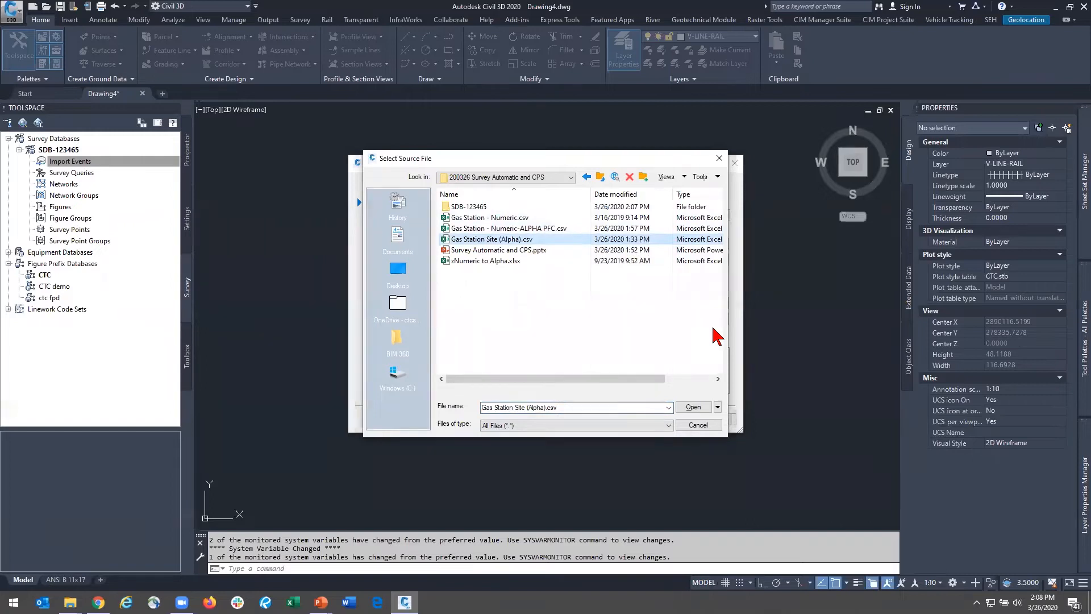
pyautogui.press('Return')
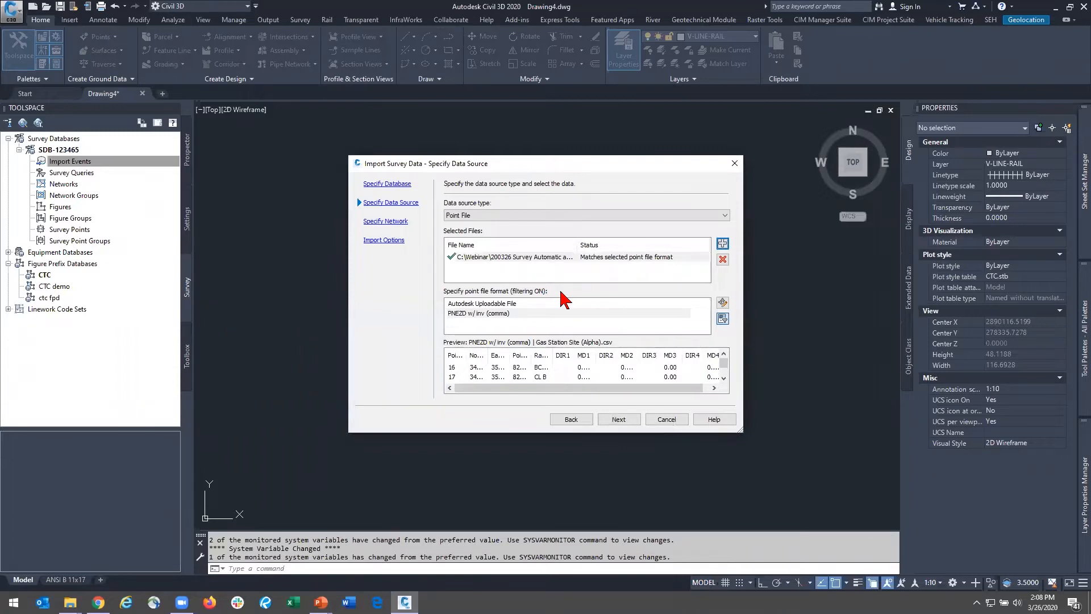
# Choose the PNEZD w/ inv (comma) point file format and leave the survey network as none
pyautogui.click(489, 313)
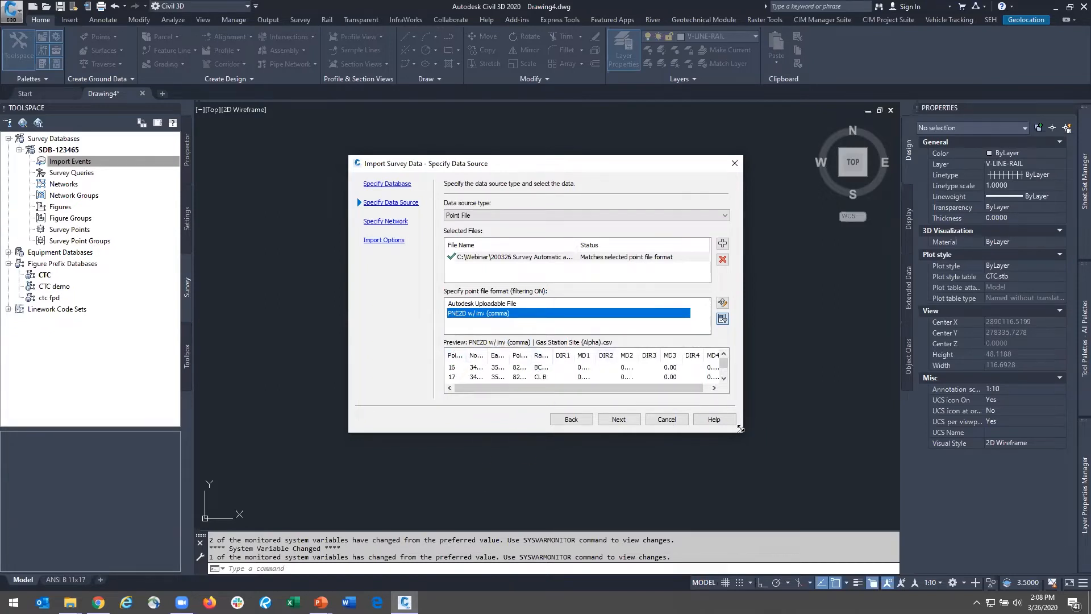
pyautogui.moveTo(840, 478); pyautogui.dragTo(839, 480)
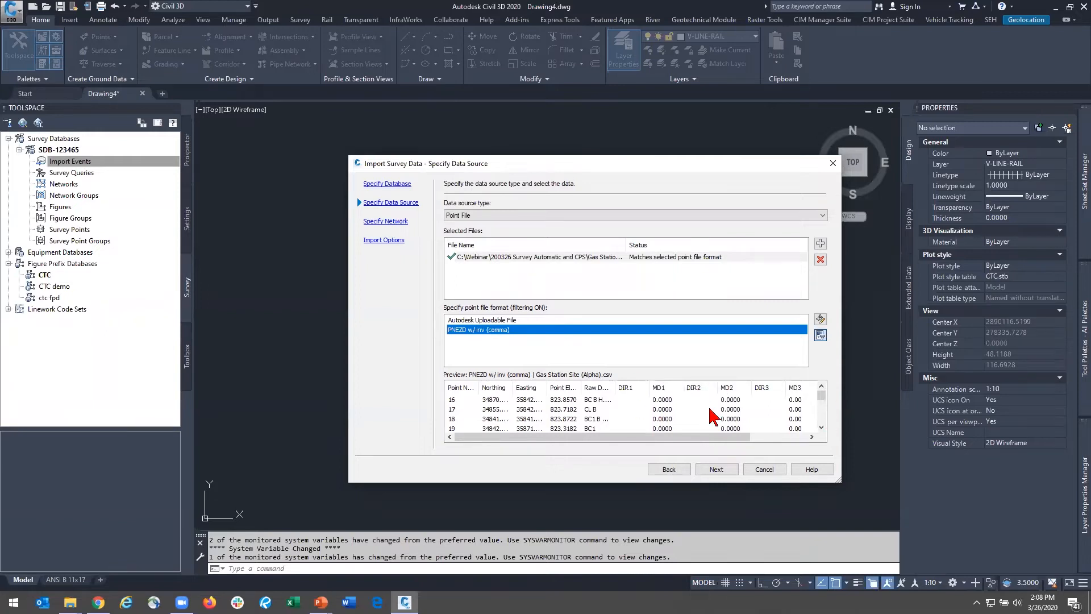
pyautogui.click(714, 471)
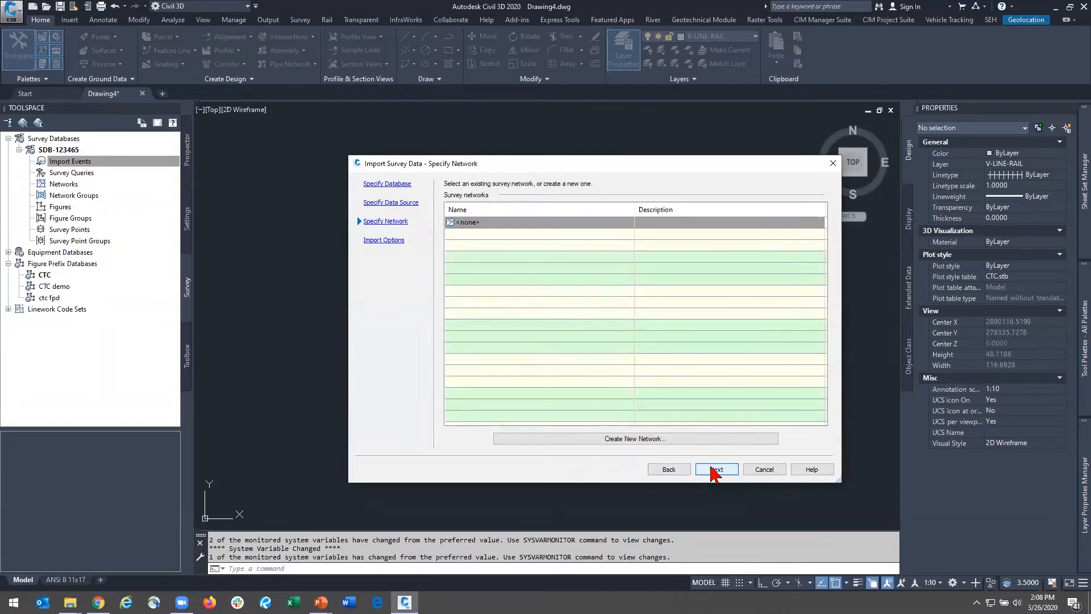
pyautogui.click(713, 469)
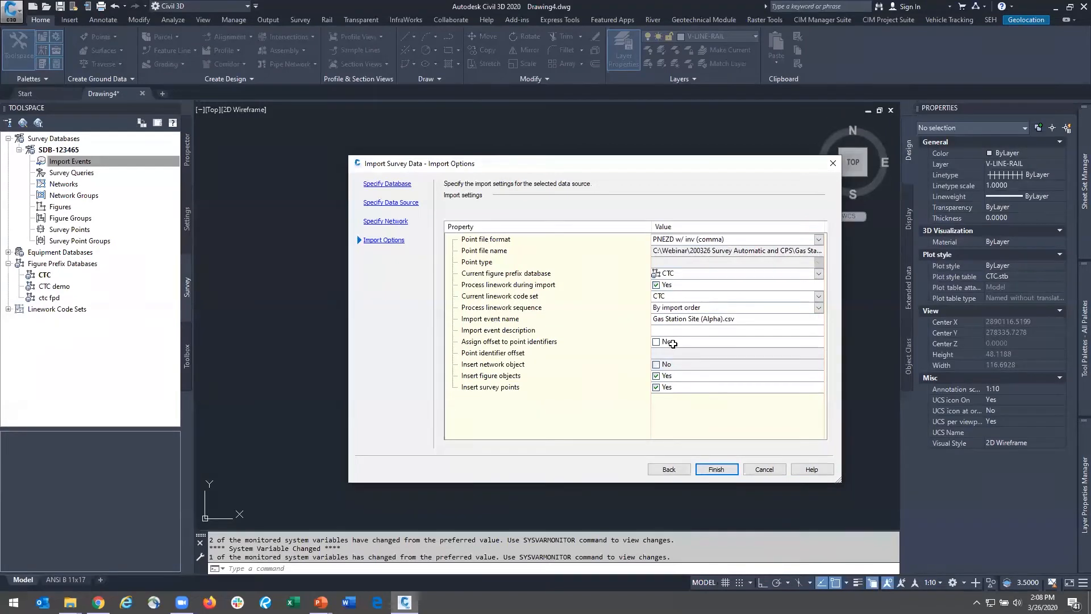
# Run the import with linework processing, figure object insertion and survey point insertion all set to Yes
pyautogui.click(602, 285)
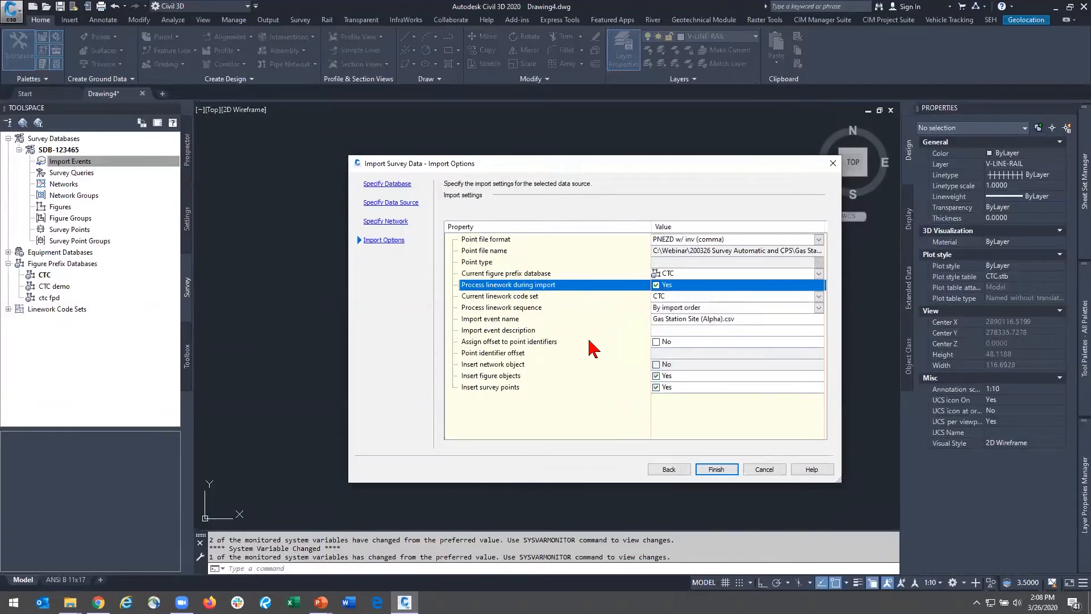
pyautogui.click(591, 377)
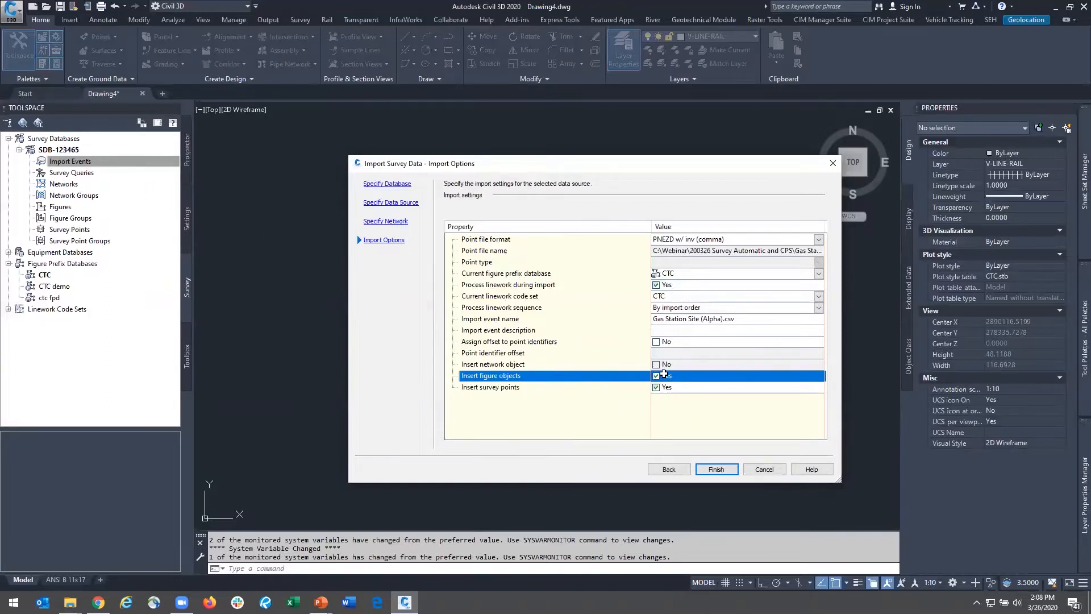
pyautogui.click(505, 387)
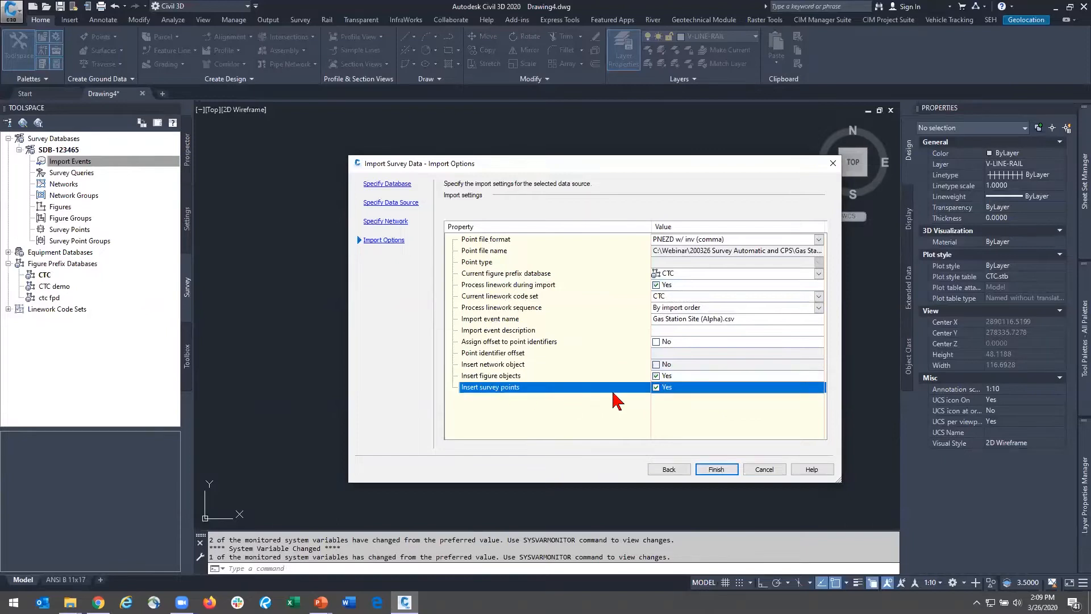
pyautogui.click(716, 469)
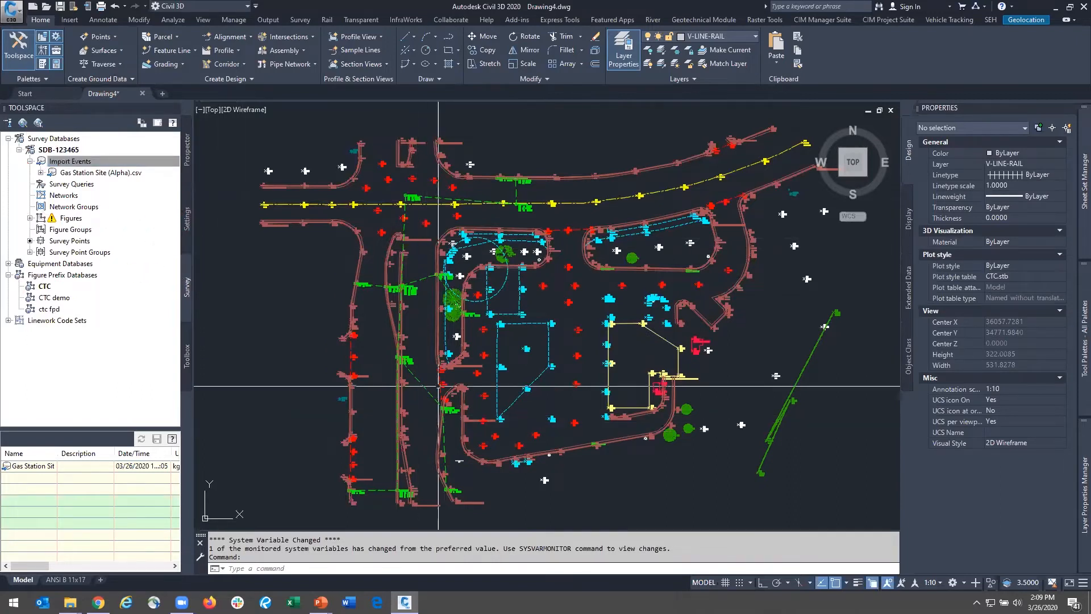
# Examine the imported points and linework up close, checking the properties of the BIT point numbered 283
pyautogui.scroll(8, 547, 279)
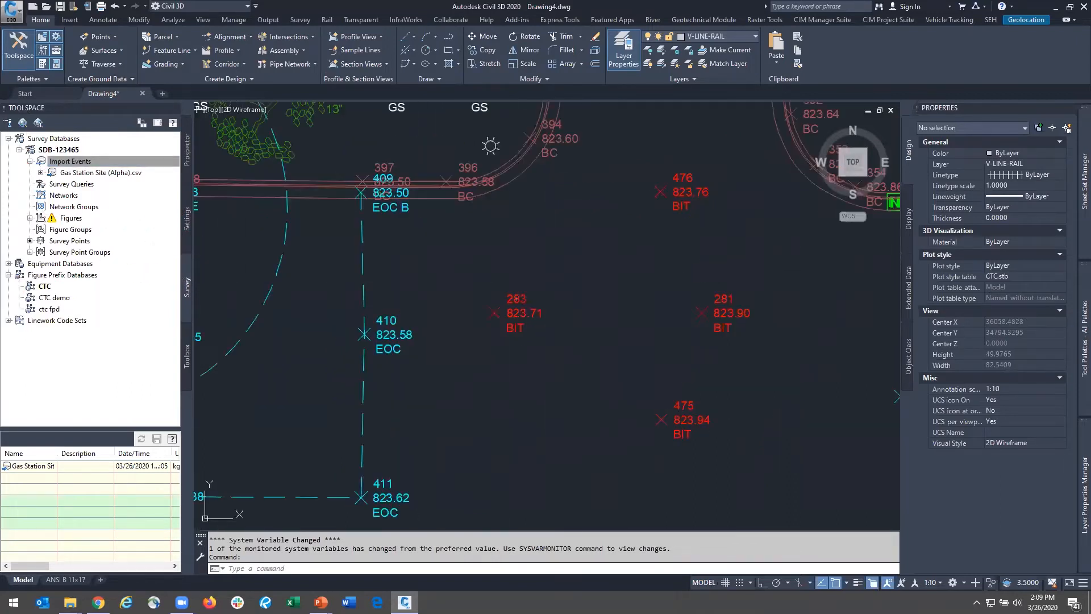
pyautogui.moveTo(481, 290); pyautogui.dragTo(503, 344, button='middle')
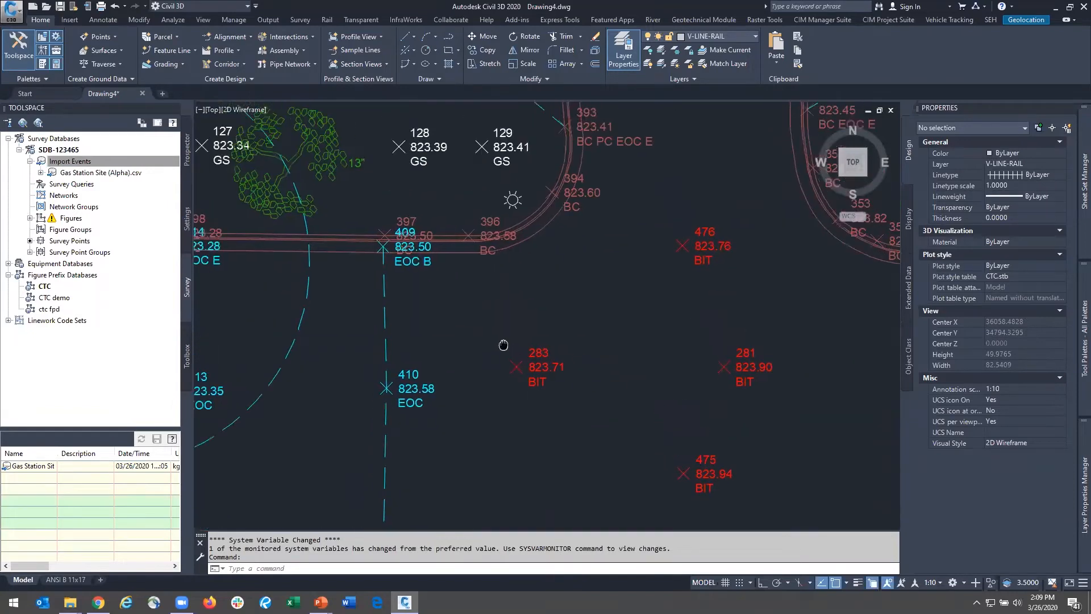
pyautogui.click(554, 363)
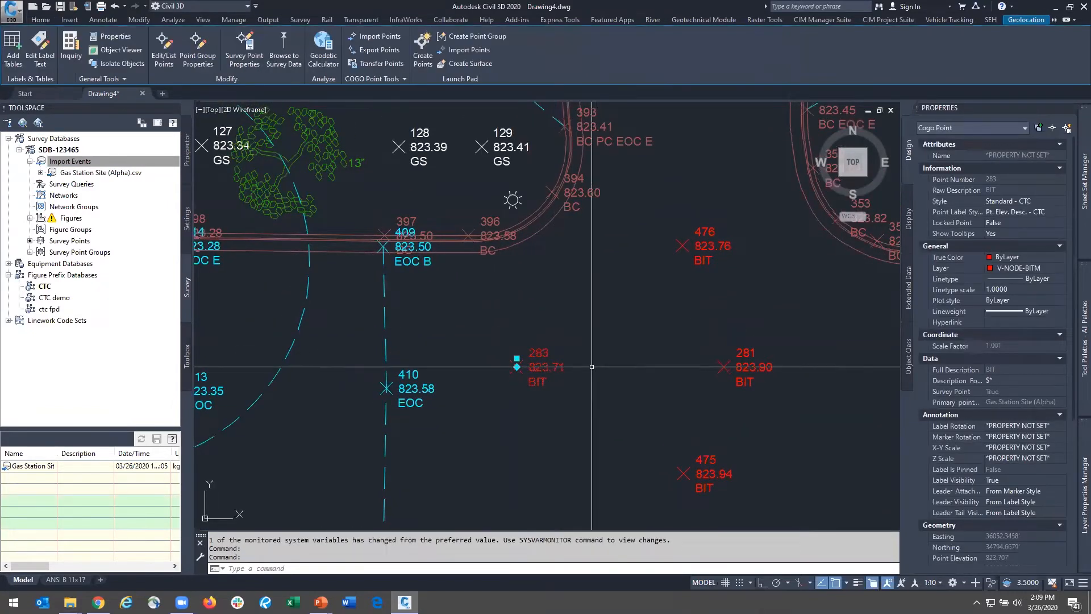
pyautogui.scroll(-4, 575, 364)
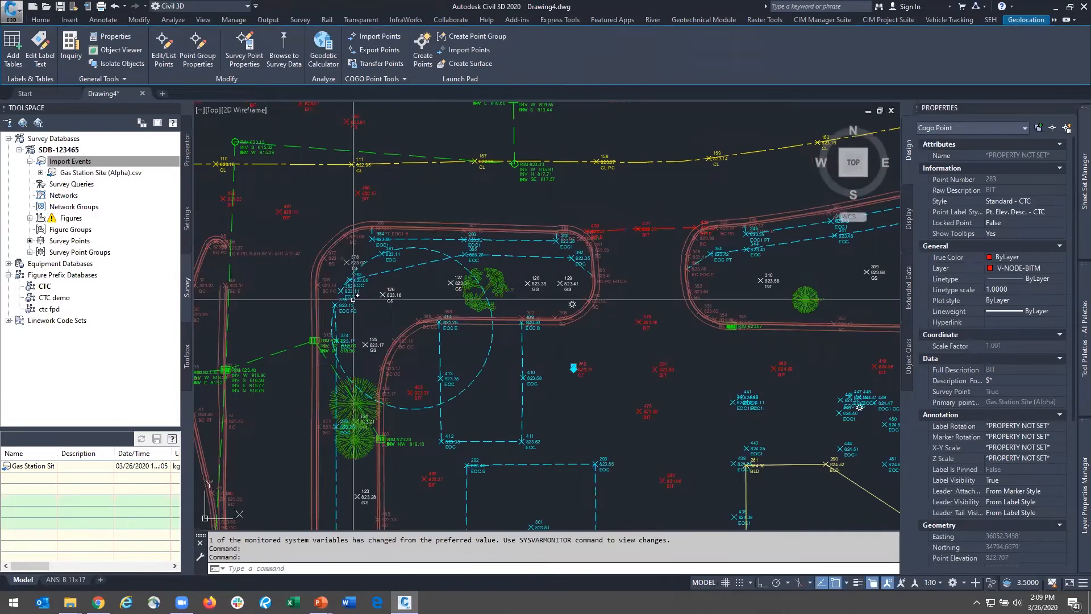
pyautogui.press('Escape')
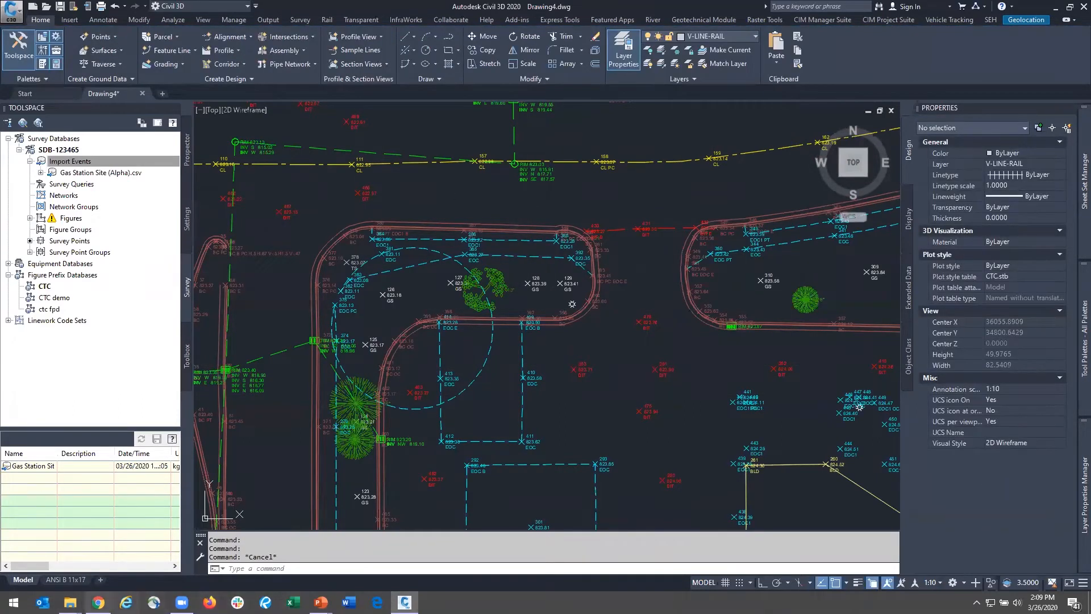
# Switch to Excel to view the source point data in Gas Station Site (Alpha).csv
pyautogui.moveTo(69, 602)
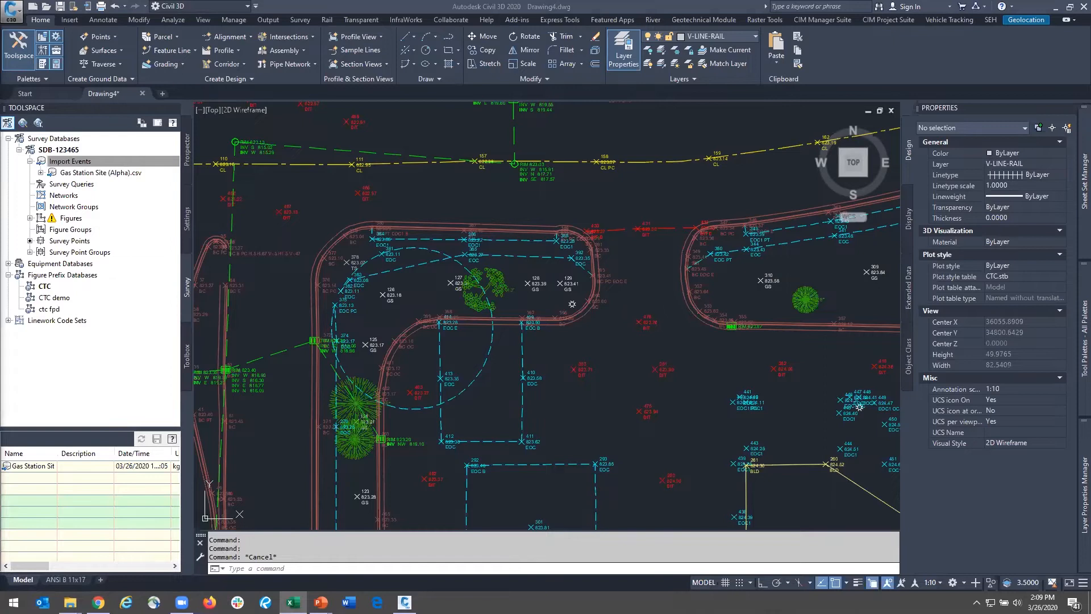
pyautogui.click(293, 602)
pyautogui.click(615, 330)
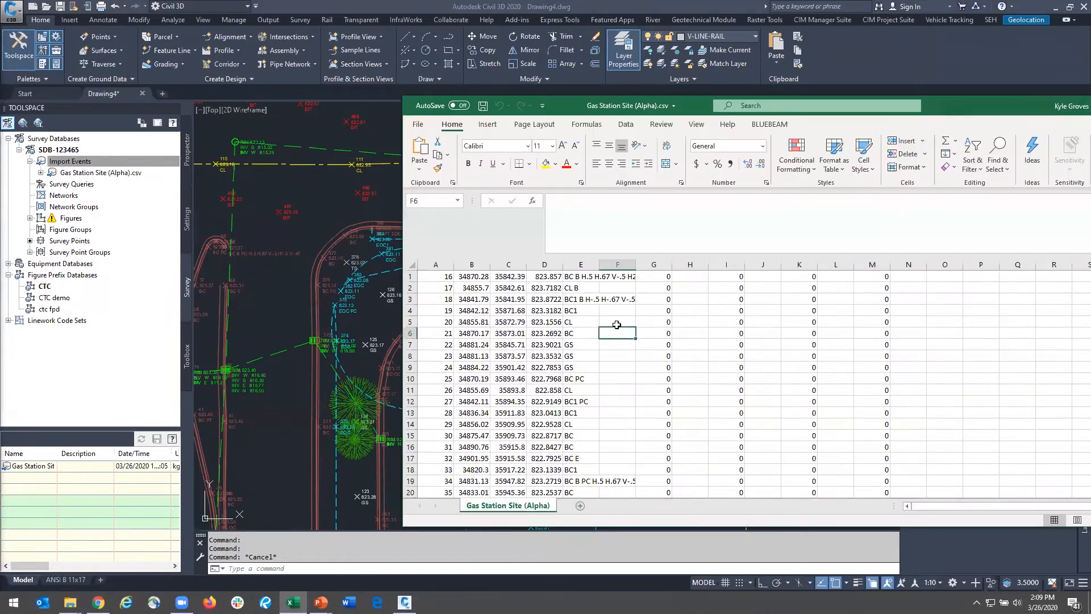
# Examine the field codes in the description column of the CSV and return to Civil 3D
pyautogui.click(578, 267)
pyautogui.scroll(-13, 593, 341)
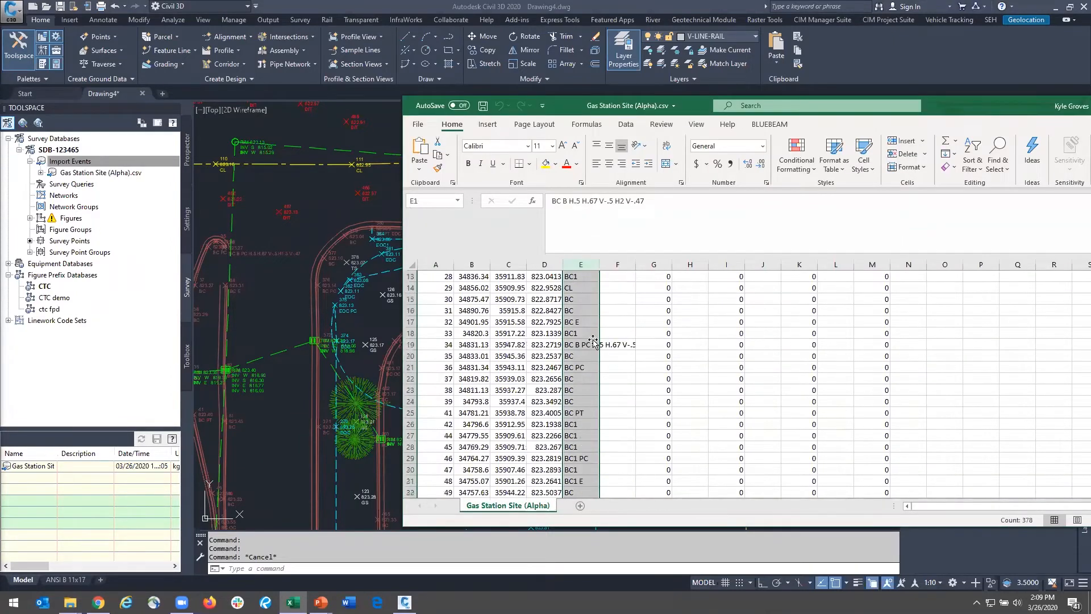
pyautogui.click(568, 394)
pyautogui.scroll(-19, 569, 392)
pyautogui.scroll(-16, 577, 371)
pyautogui.click(583, 345)
pyautogui.click(581, 356)
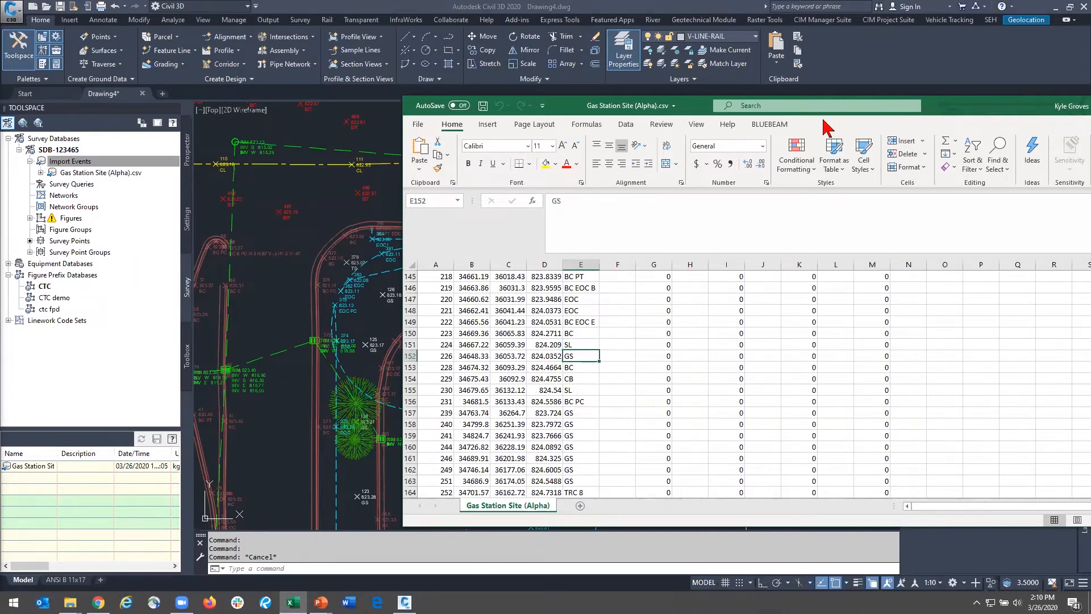
pyautogui.moveTo(822, 108); pyautogui.dragTo(452, 129)
pyautogui.click(842, 129)
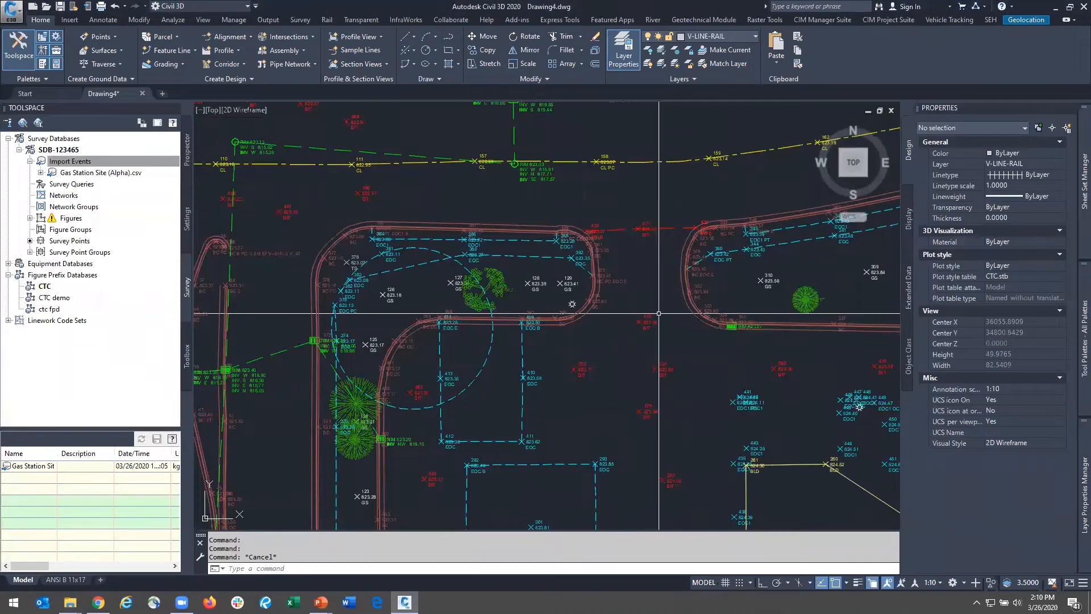
# Open the CTC description key set from the drawing's point settings to edit its keys
pyautogui.click(187, 149)
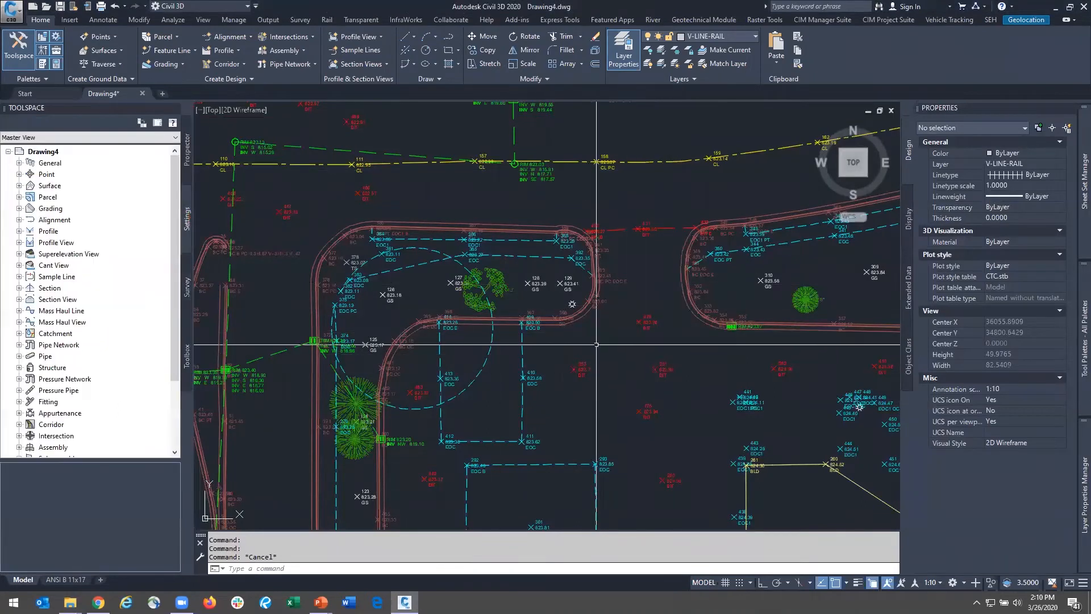
pyautogui.moveTo(367, 414); pyautogui.dragTo(495, 344, button='middle')
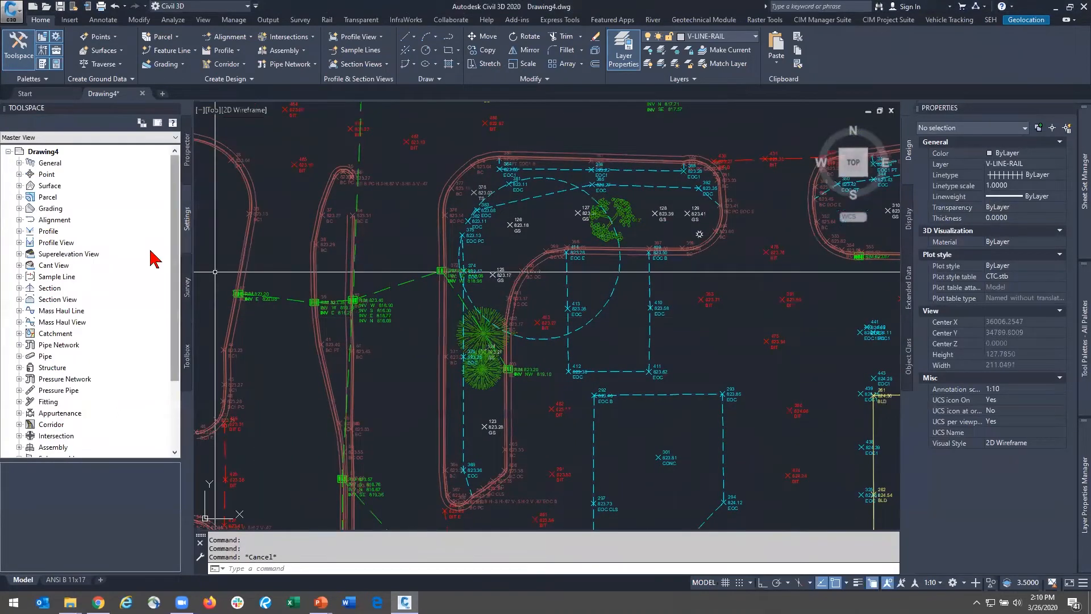
pyautogui.click(20, 174)
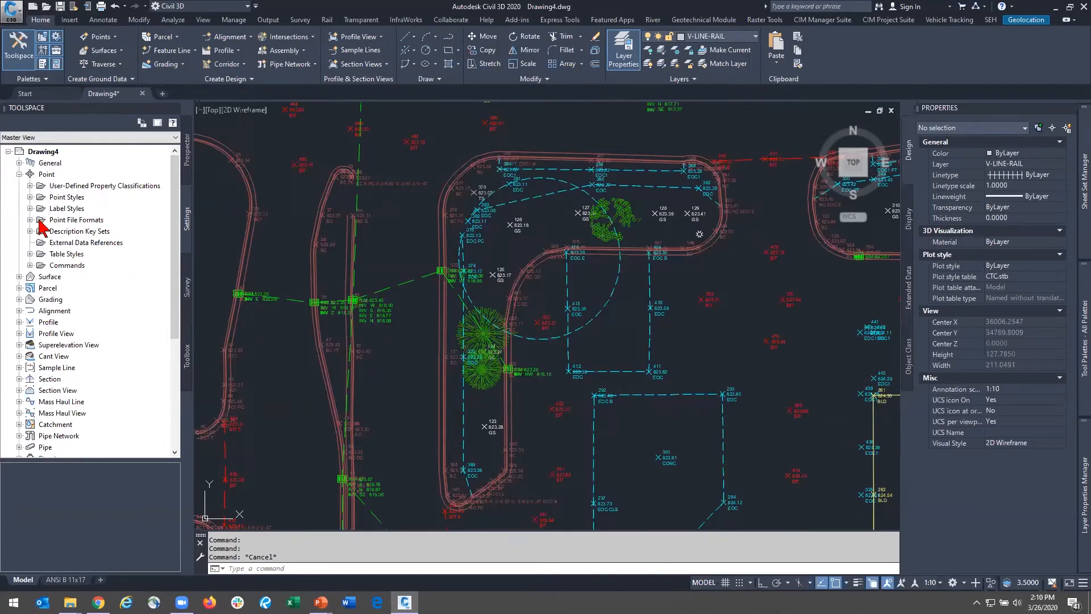
pyautogui.click(201, 215)
pyautogui.click(200, 217)
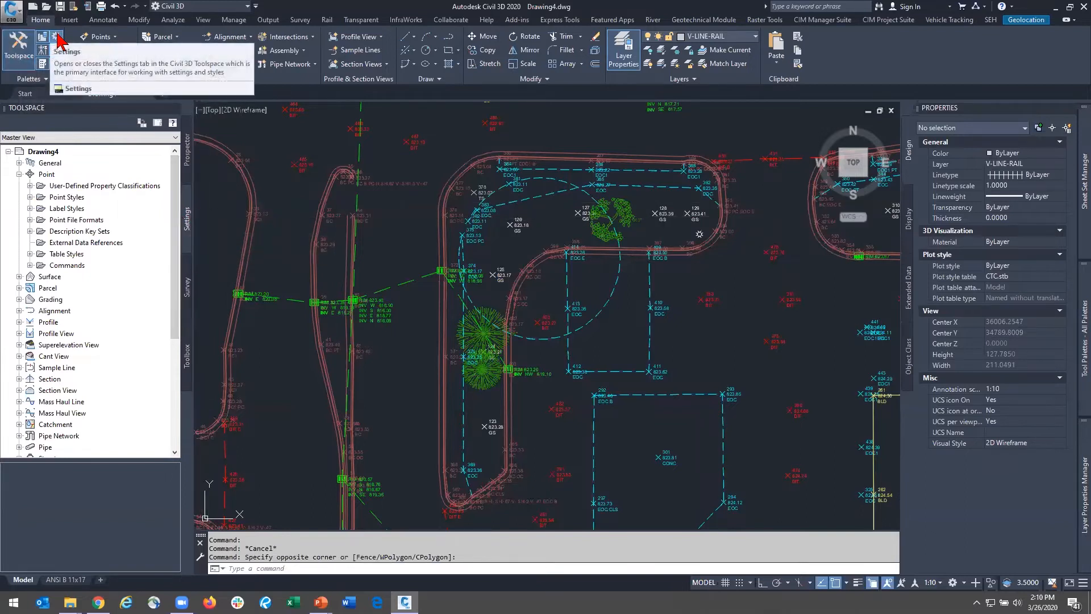
pyautogui.click(48, 175)
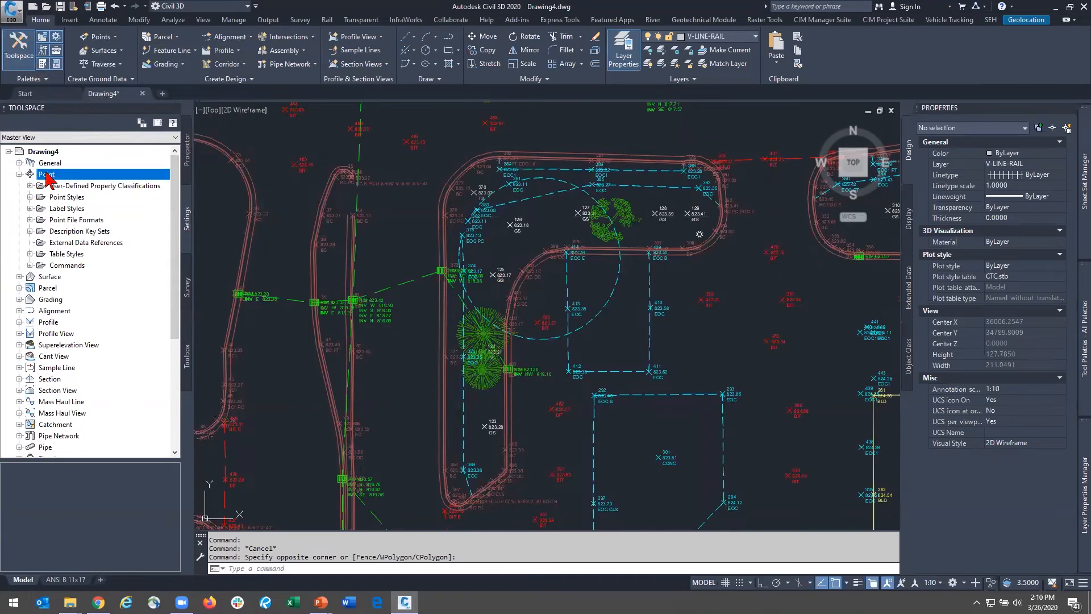
pyautogui.doubleClick(63, 232)
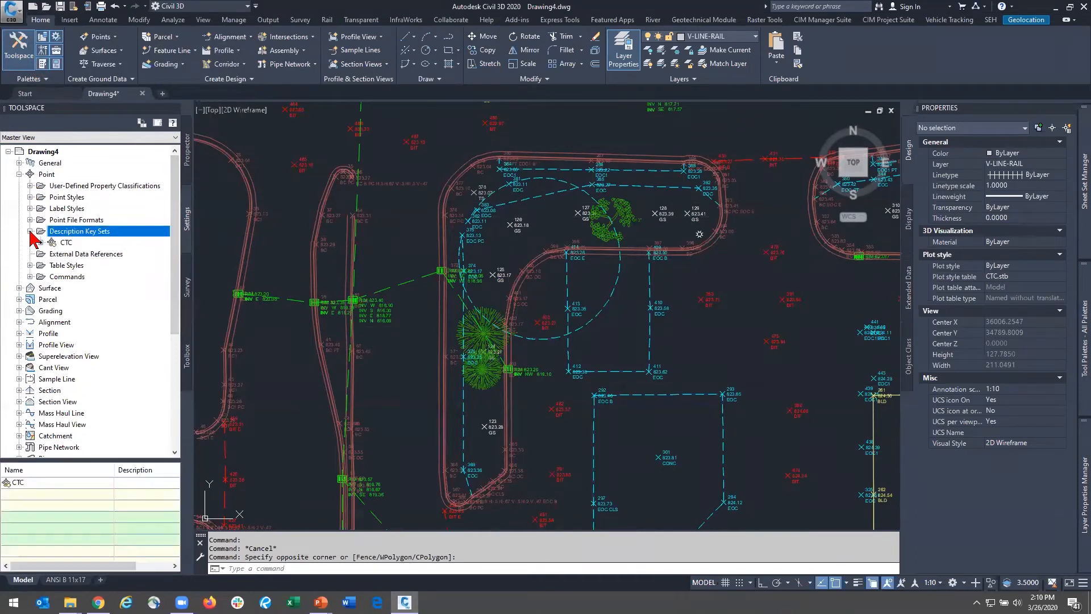
pyautogui.rightClick(83, 243)
pyautogui.click(114, 265)
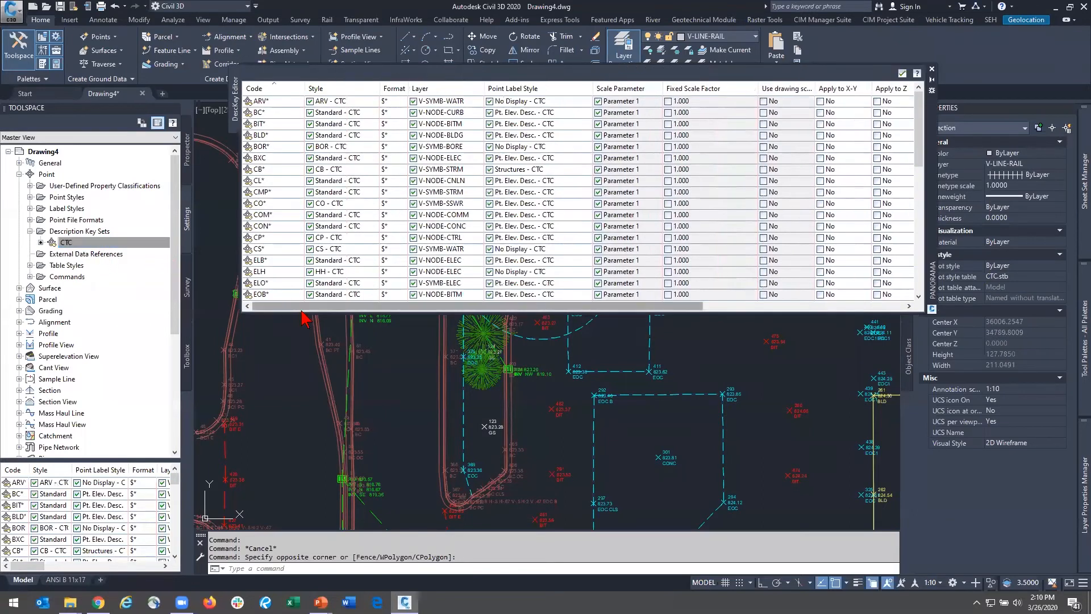
# Resize the description key editor to show more rows and move it below the imported linework
pyautogui.moveTo(299, 312); pyautogui.dragTo(300, 392)
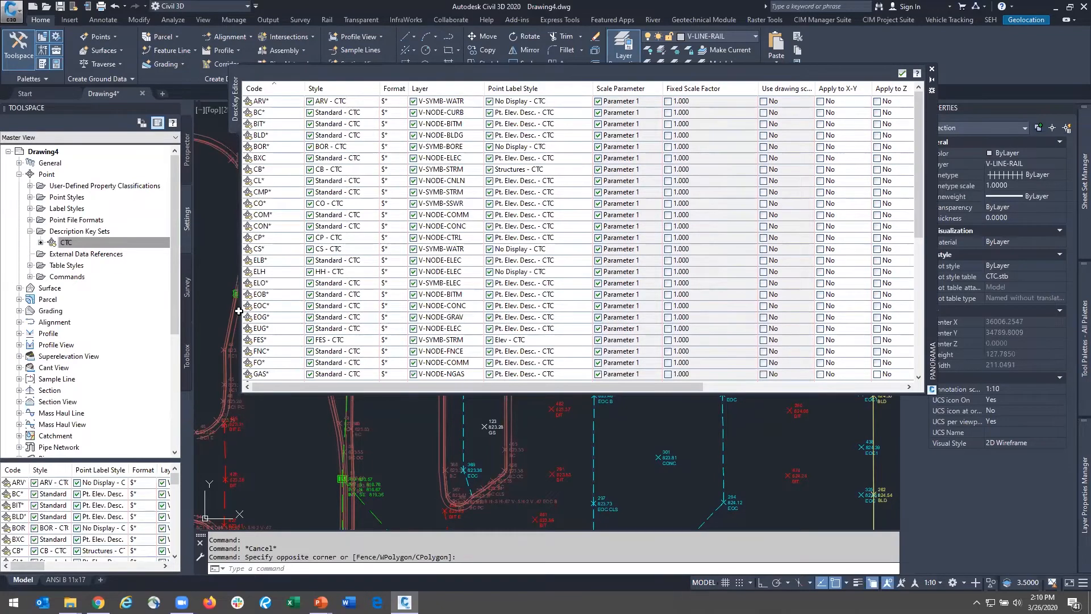
pyautogui.moveTo(239, 311); pyautogui.dragTo(312, 310)
pyautogui.click(804, 21)
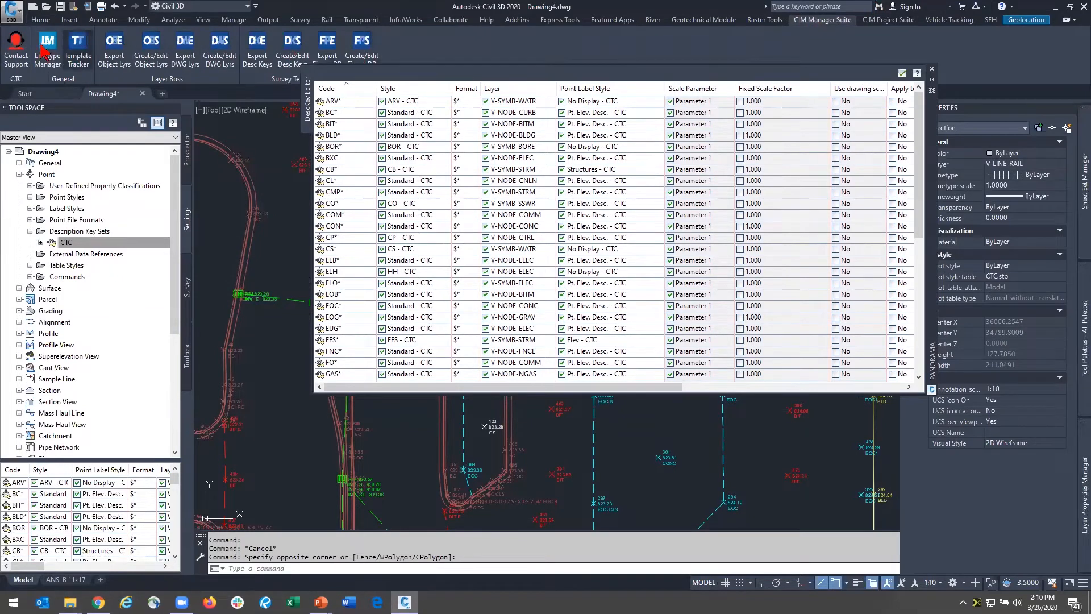
pyautogui.click(888, 20)
pyautogui.moveTo(928, 145)
pyautogui.mouseDown()
pyautogui.moveTo(901, 178)
pyautogui.moveTo(873, 188)
pyautogui.moveTo(763, 113)
pyautogui.moveTo(859, 137)
pyautogui.moveTo(982, 405)
pyautogui.moveTo(889, 422)
pyautogui.moveTo(885, 453)
pyautogui.mouseUp()
# Review the SDM*, TRC* and TRD* description keys and compare TRD* with the tree symbol beside point 127
pyautogui.scroll(-6, 310, 419)
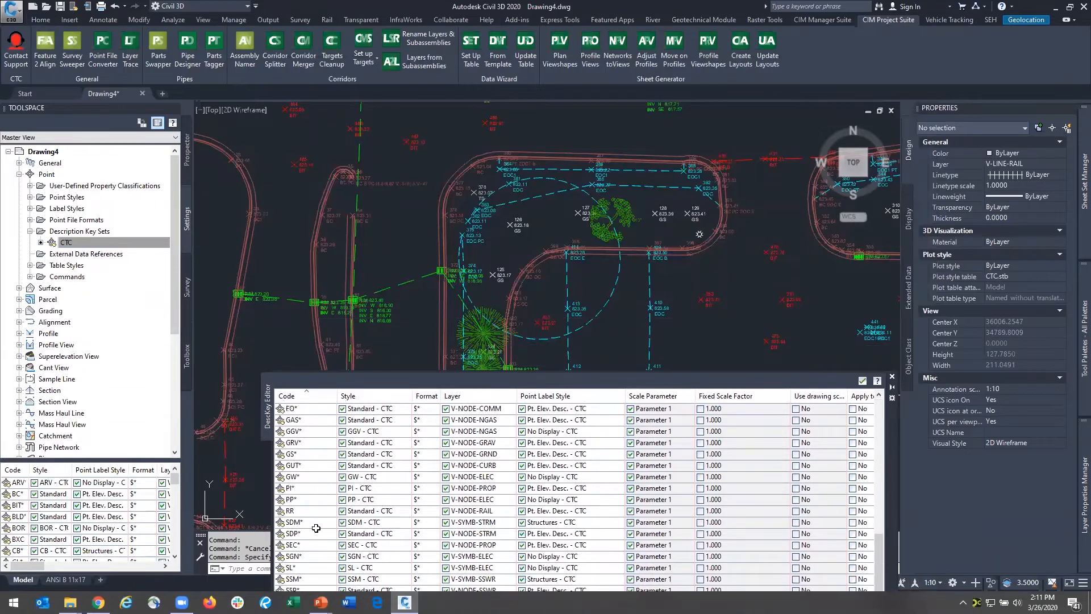
pyautogui.click(307, 523)
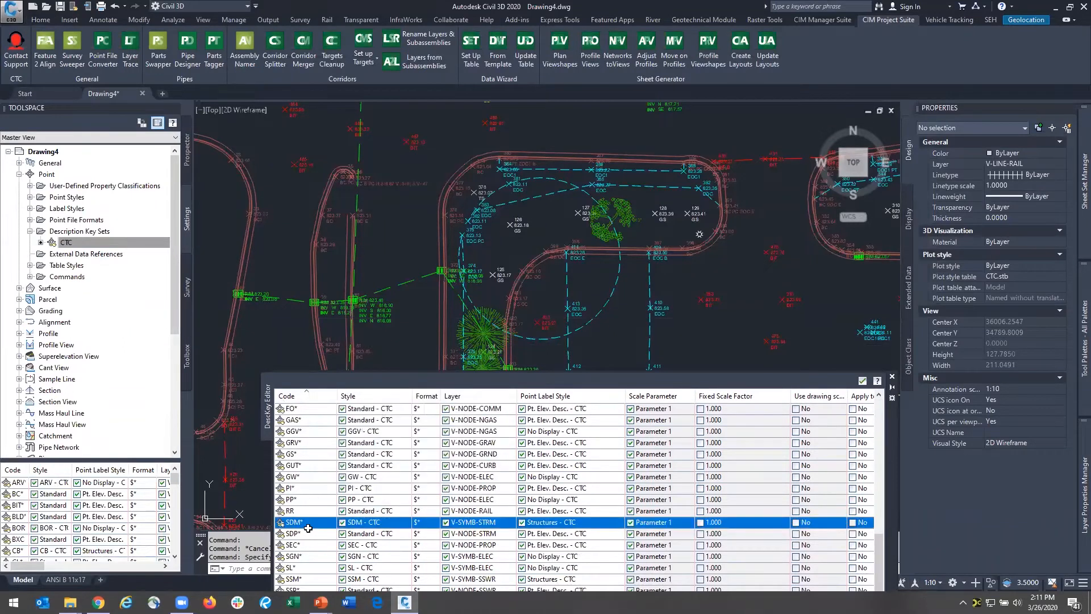
pyautogui.moveTo(894, 474); pyautogui.dragTo(893, 387)
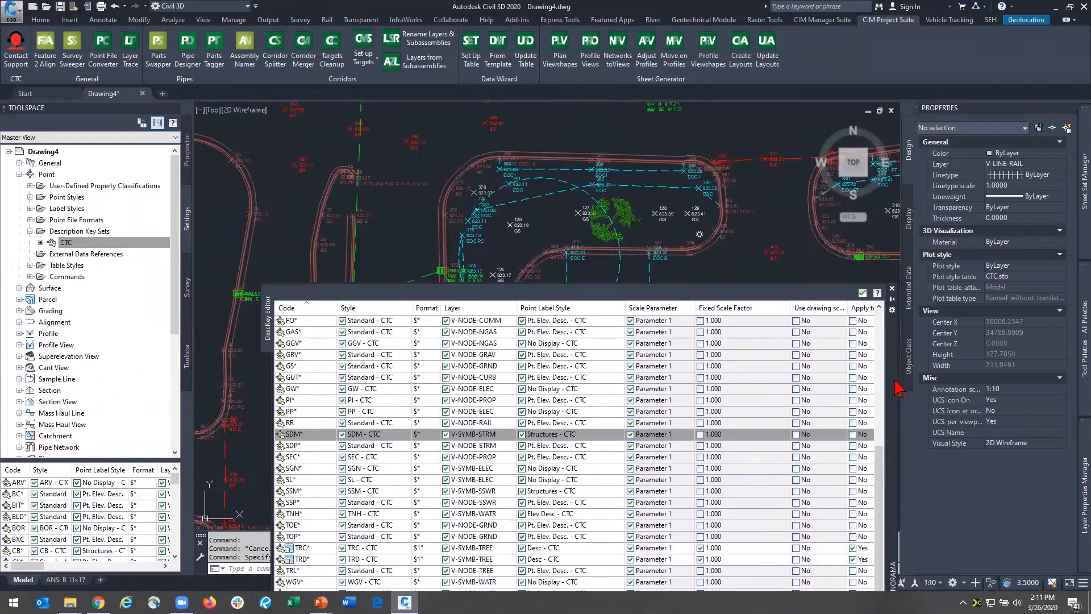
pyautogui.click(314, 548)
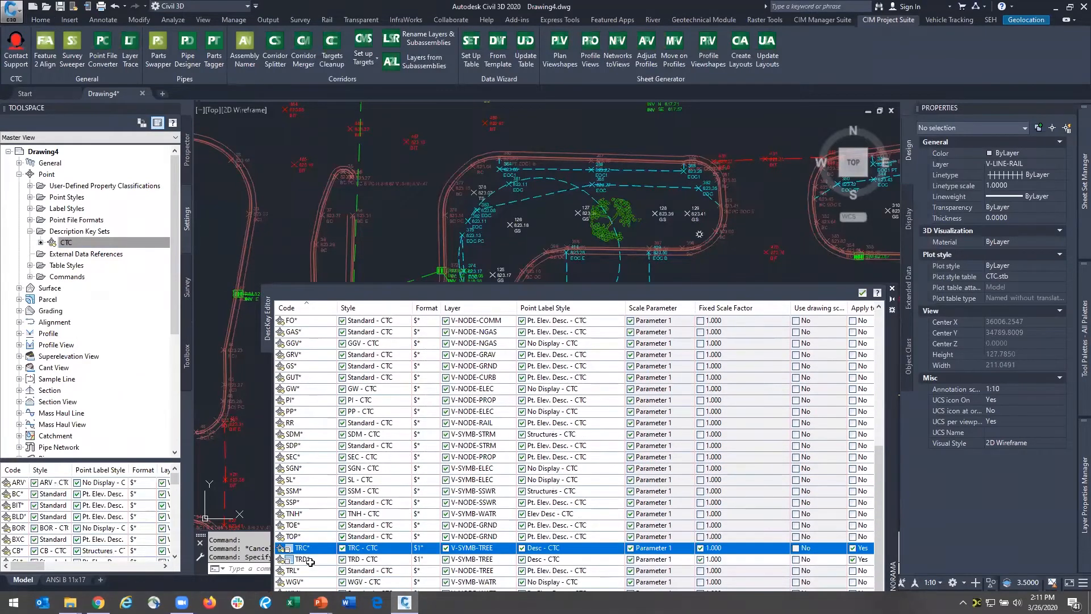
pyautogui.click(310, 560)
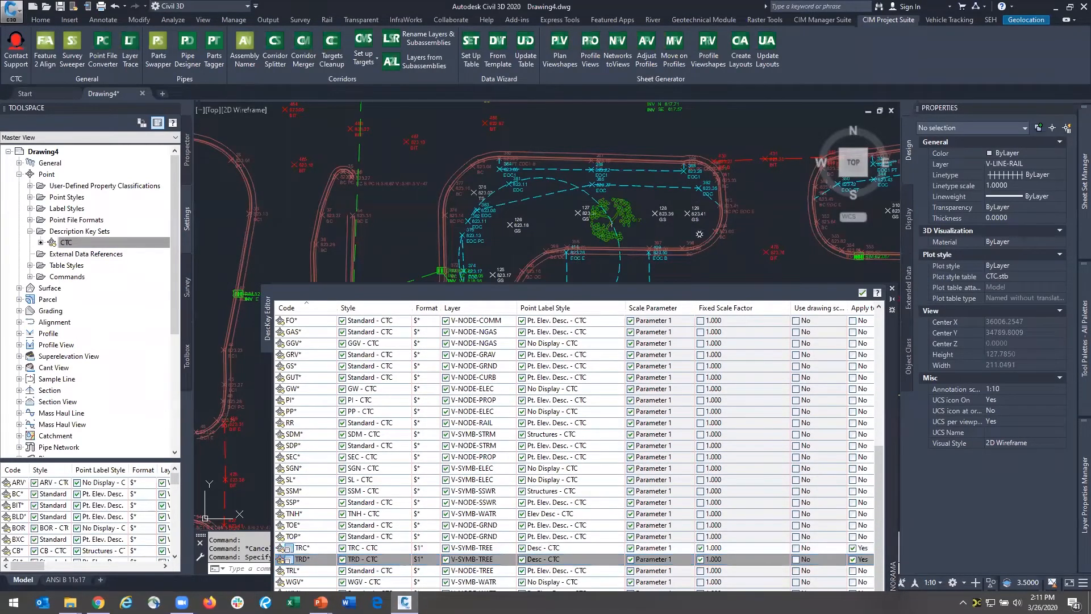
pyautogui.scroll(5, 606, 219)
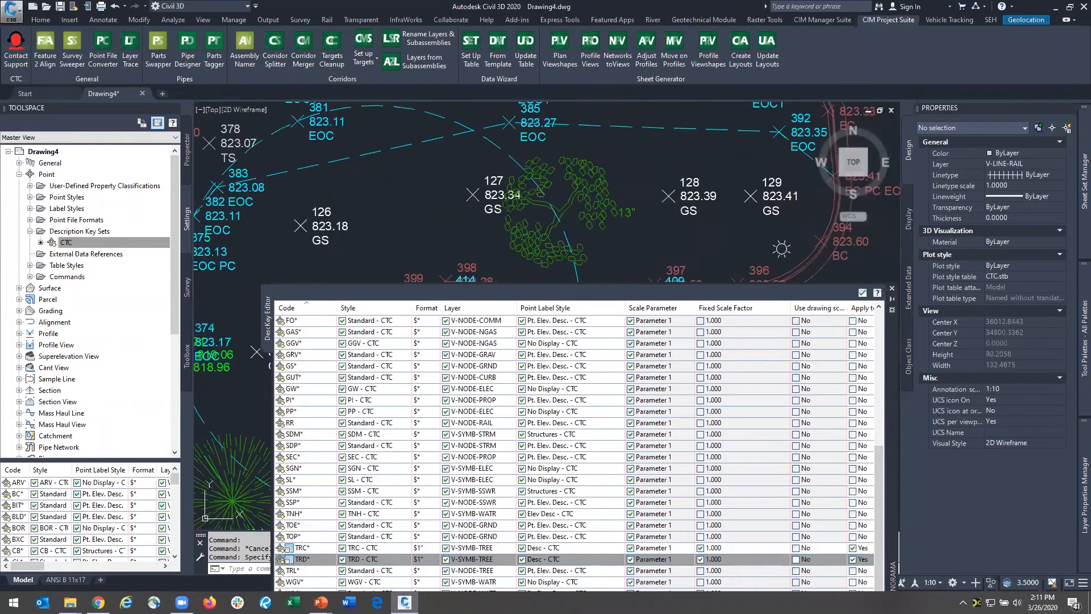
pyautogui.moveTo(625, 230)
pyautogui.mouseDown(button='middle')
pyautogui.moveTo(567, 203)
pyautogui.moveTo(465, 196)
pyautogui.mouseUp(button='middle')
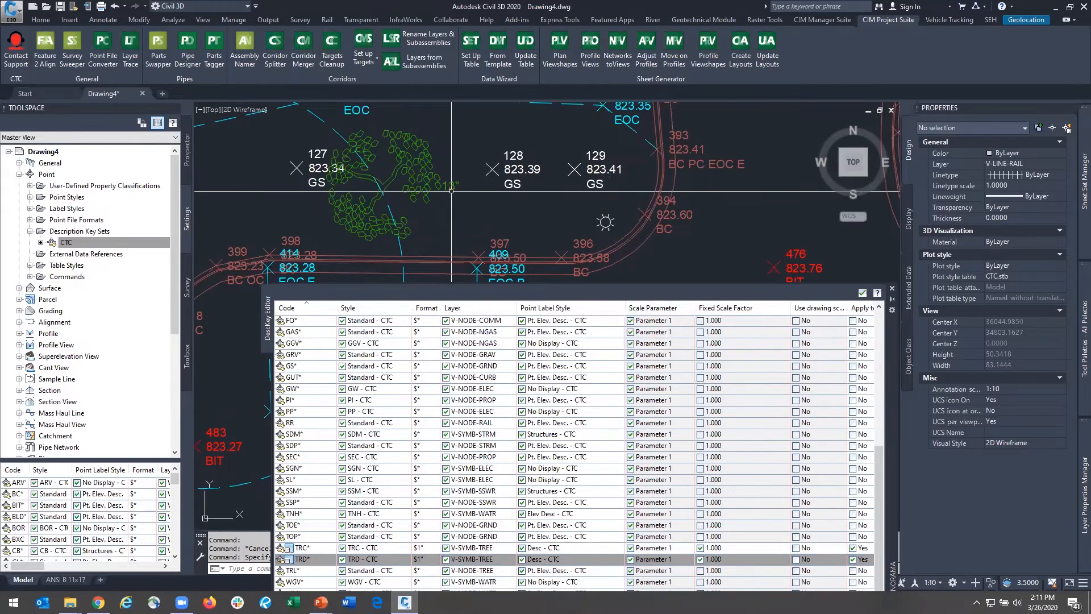
pyautogui.click(319, 561)
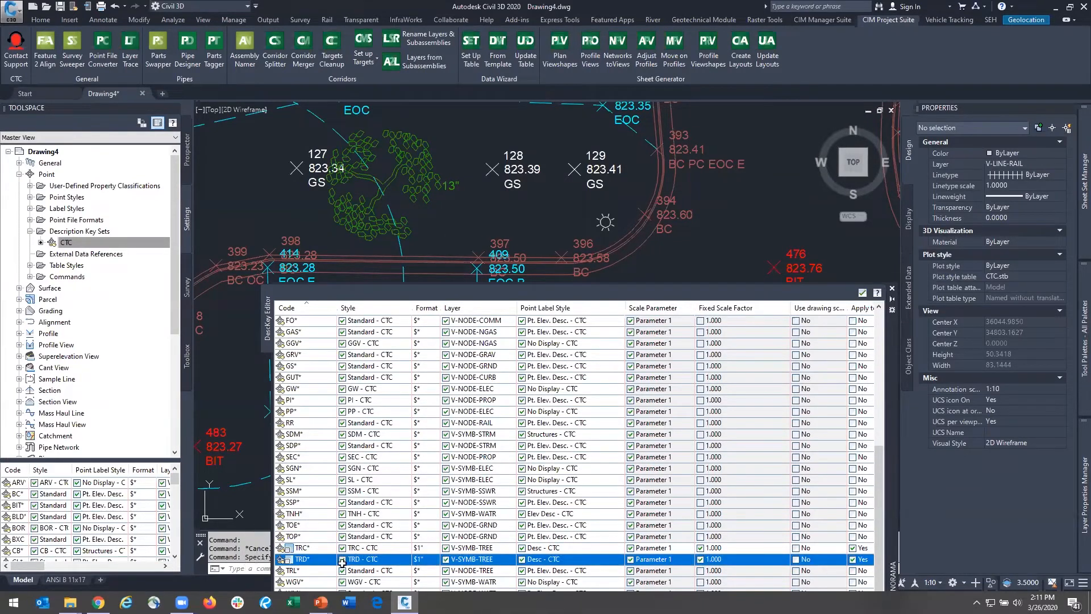
pyautogui.click(668, 563)
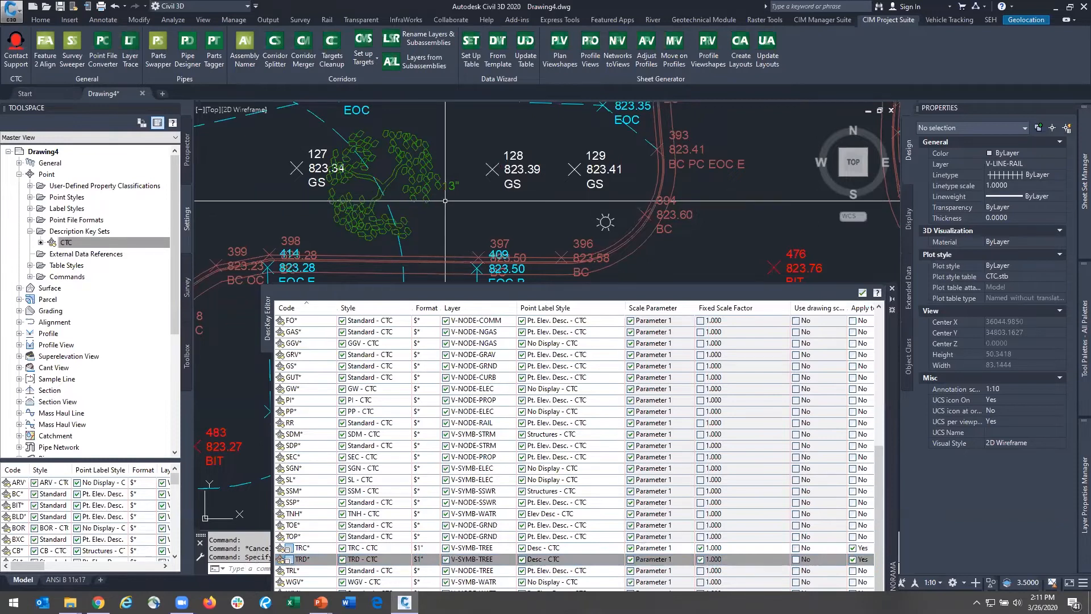
# Compare the TRC* key with the 16" and 8" trees in the drawing, checking the 16" tree's point properties
pyautogui.scroll(-3, 445, 201)
pyautogui.moveTo(445, 201); pyautogui.dragTo(490, 132, button='middle')
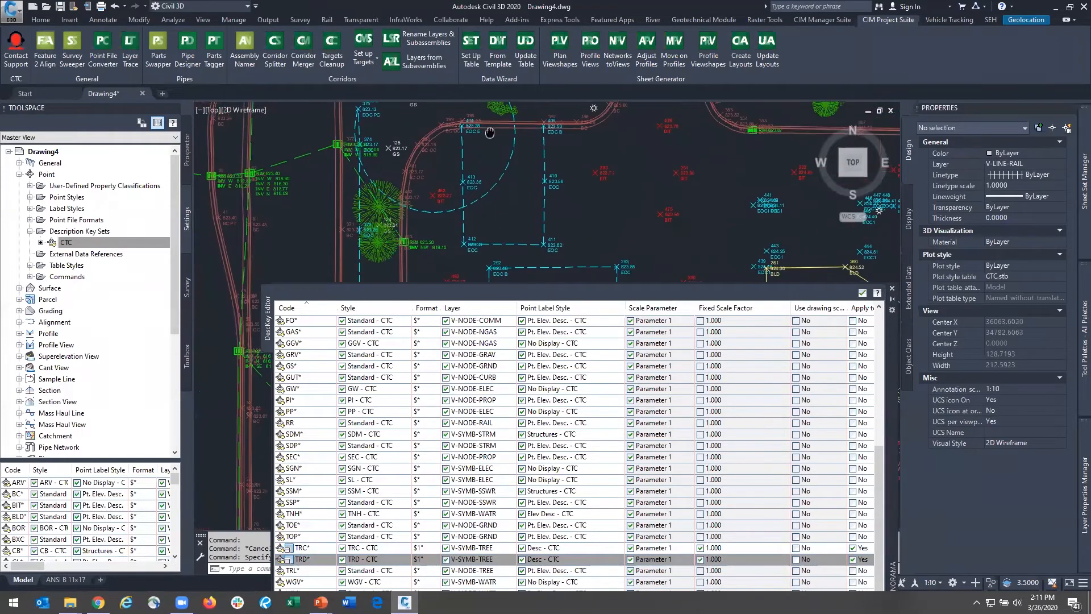
pyautogui.scroll(5, 412, 191)
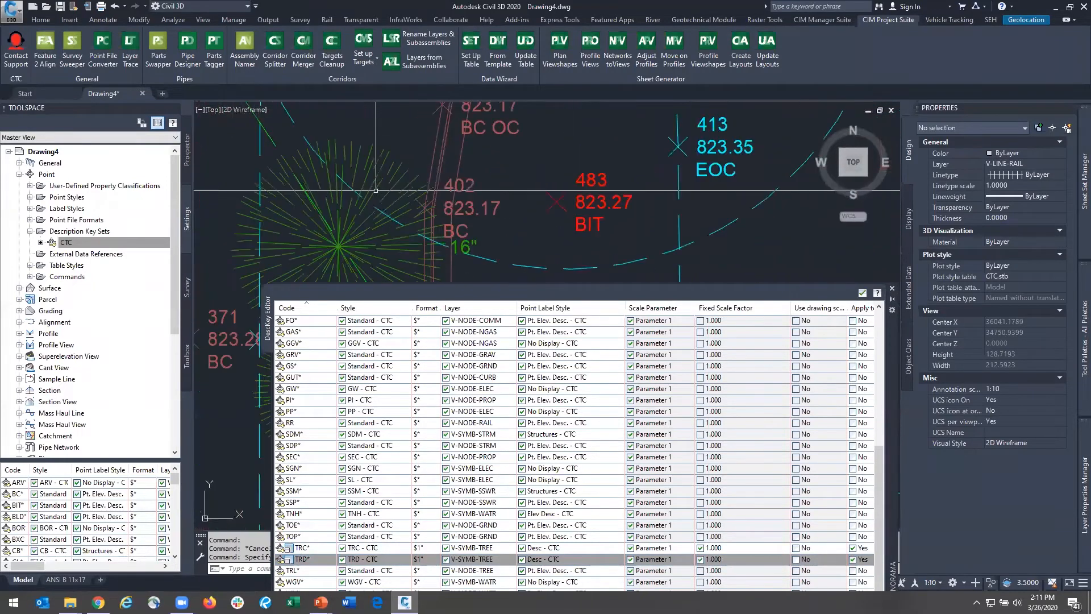
pyautogui.click(310, 548)
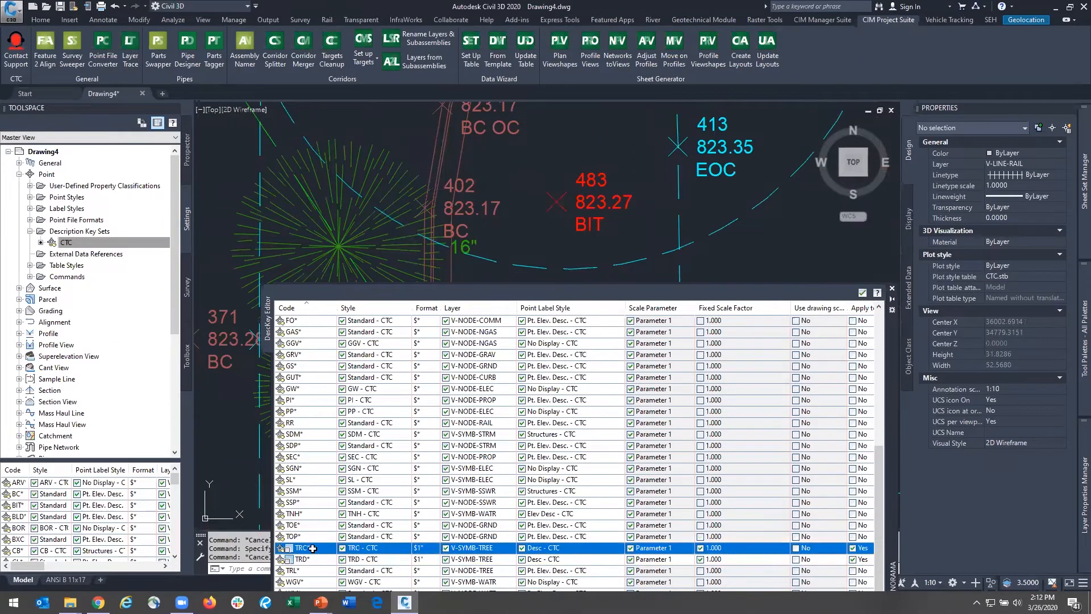
pyautogui.click(405, 194)
pyautogui.scroll(-5, 405, 195)
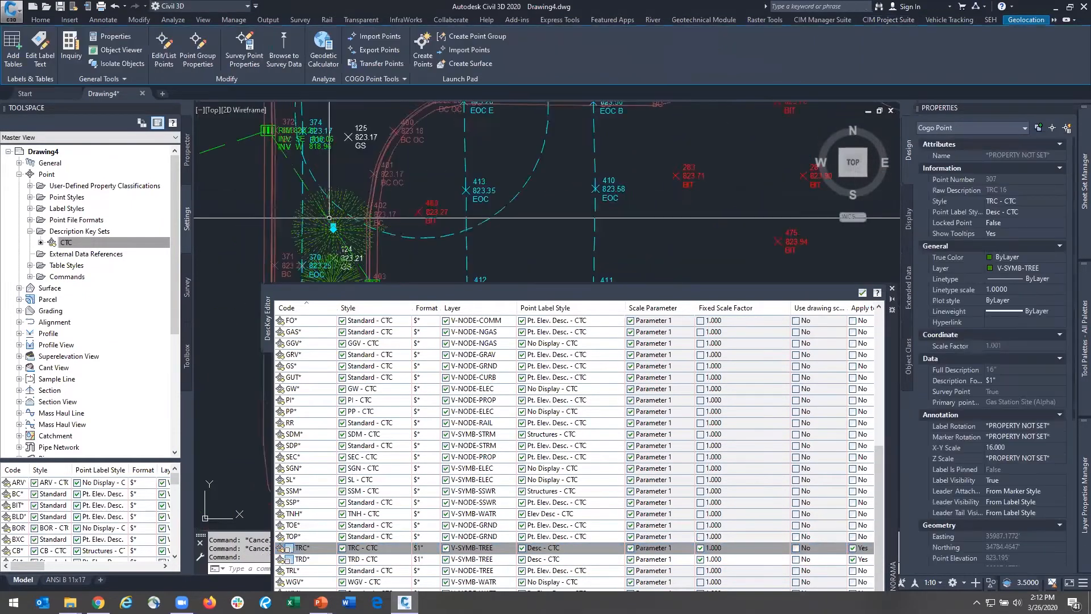
pyautogui.moveTo(500, 122); pyautogui.dragTo(545, 193, button='middle')
pyautogui.scroll(5, 582, 163)
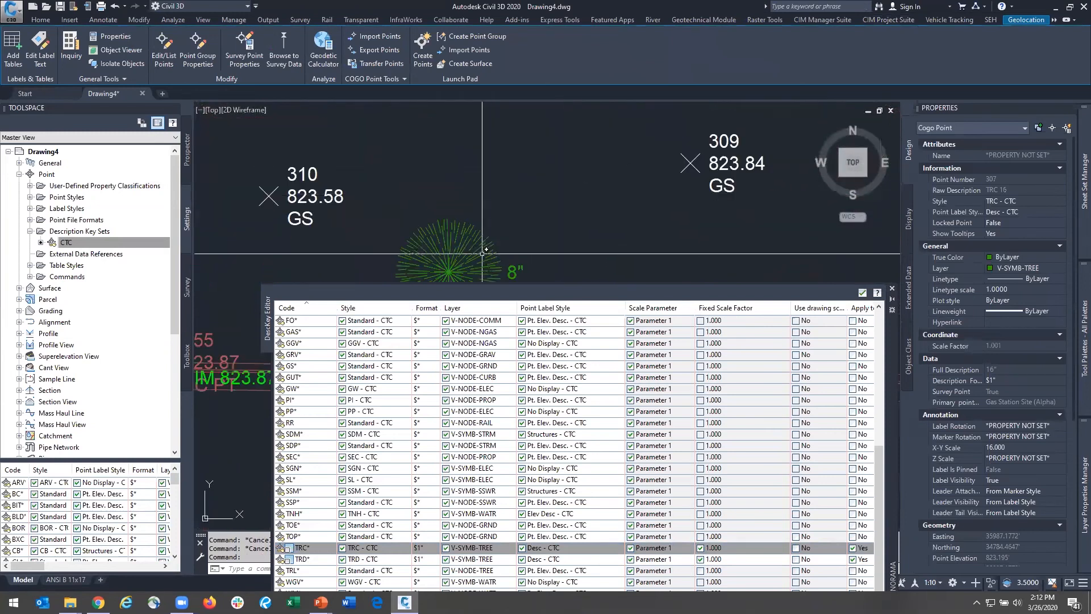
pyautogui.moveTo(482, 253); pyautogui.dragTo(506, 190, button='middle')
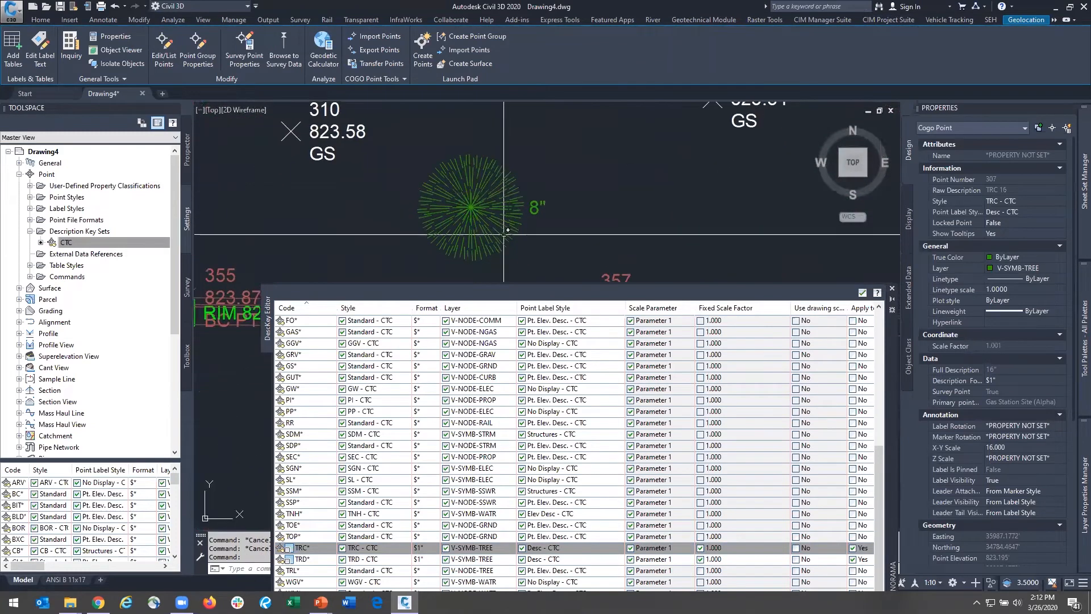
pyautogui.scroll(-6, 497, 231)
pyautogui.scroll(-2, 495, 229)
pyautogui.moveTo(495, 229); pyautogui.dragTo(518, 206, button='middle')
pyautogui.press('Escape')
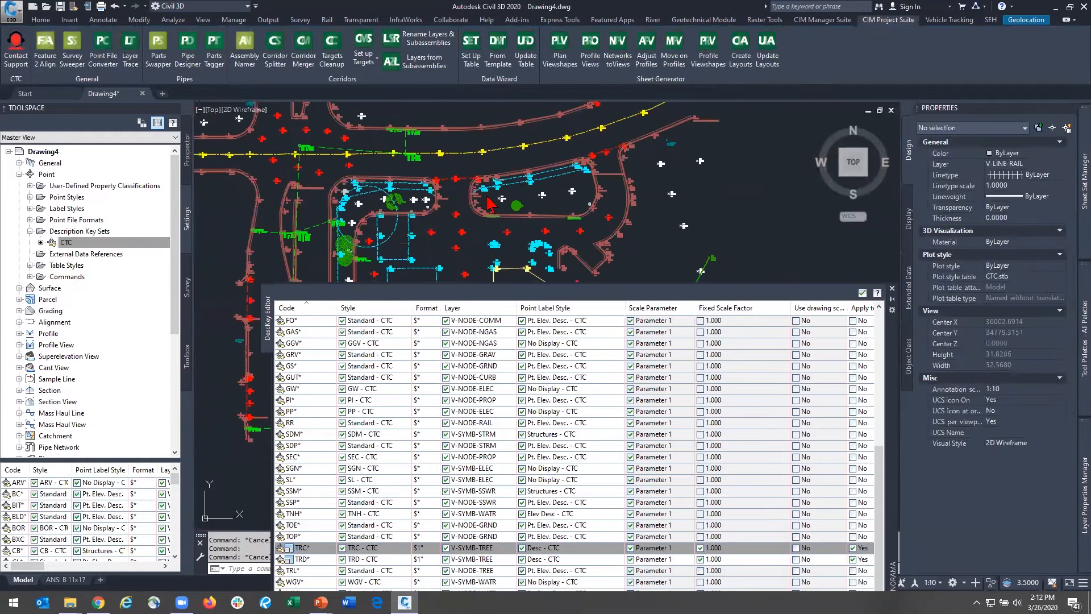
# Inspect the marker settings of the GGV - CTC point style, cancel without changes, and look over the PI* key
pyautogui.click(300, 331)
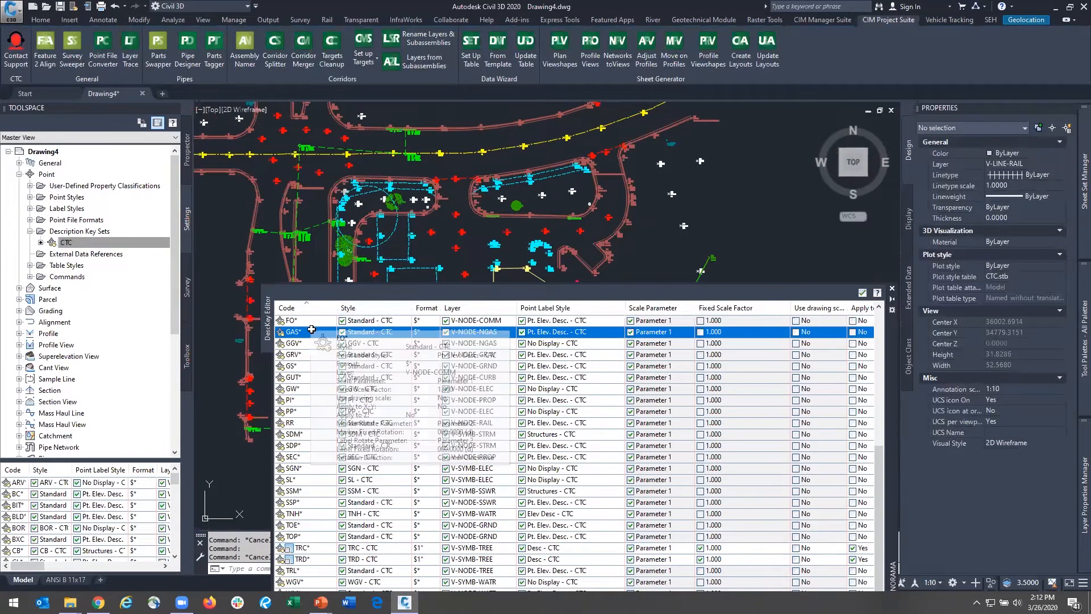
pyautogui.moveTo(306, 332)
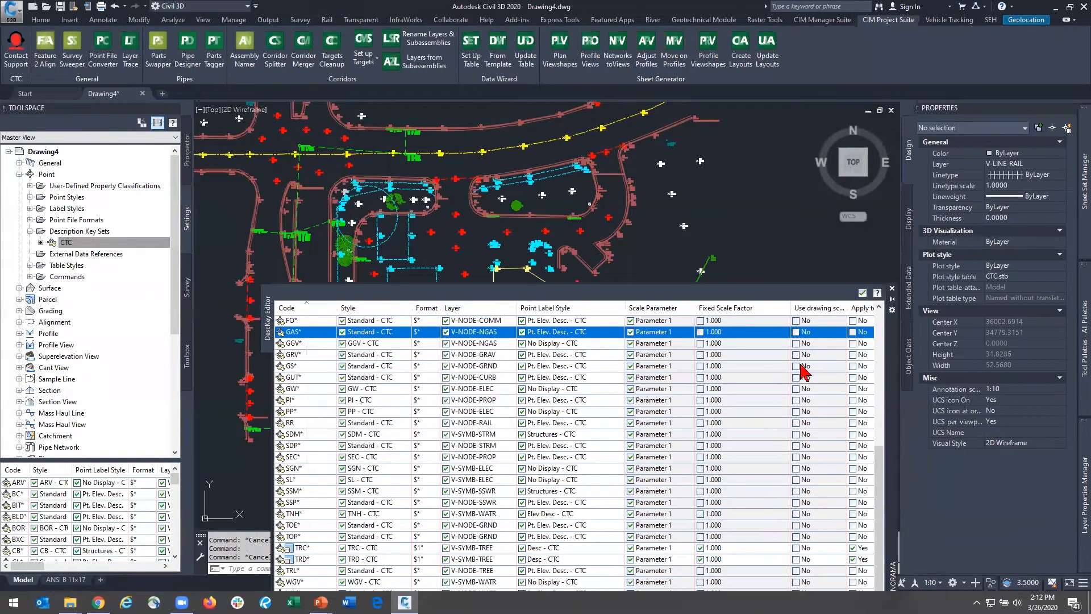
pyautogui.click(385, 344)
pyautogui.click(392, 347)
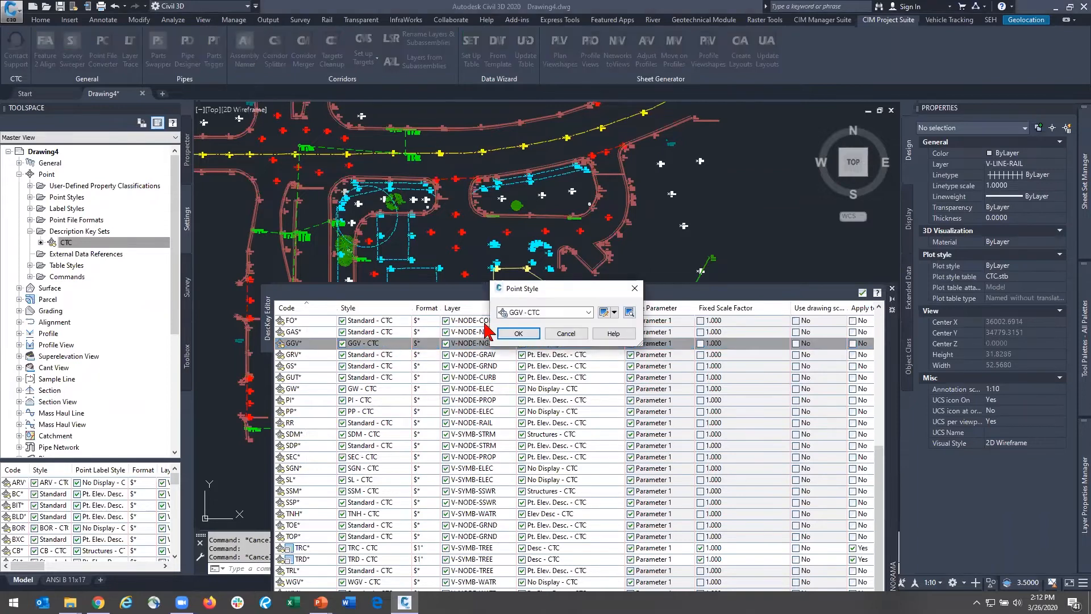
pyautogui.click(605, 316)
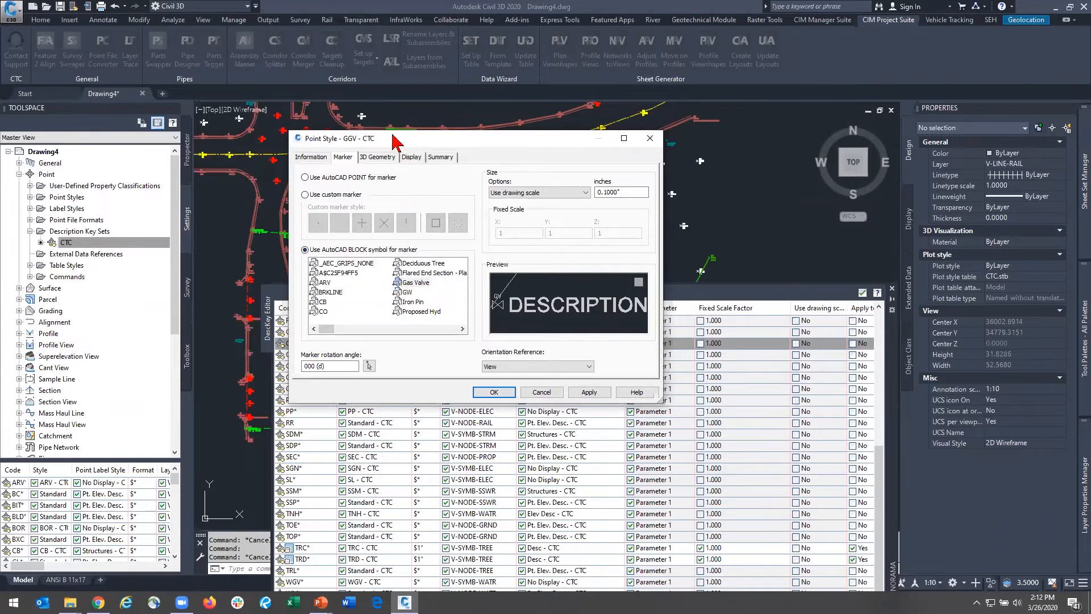
pyautogui.click(548, 393)
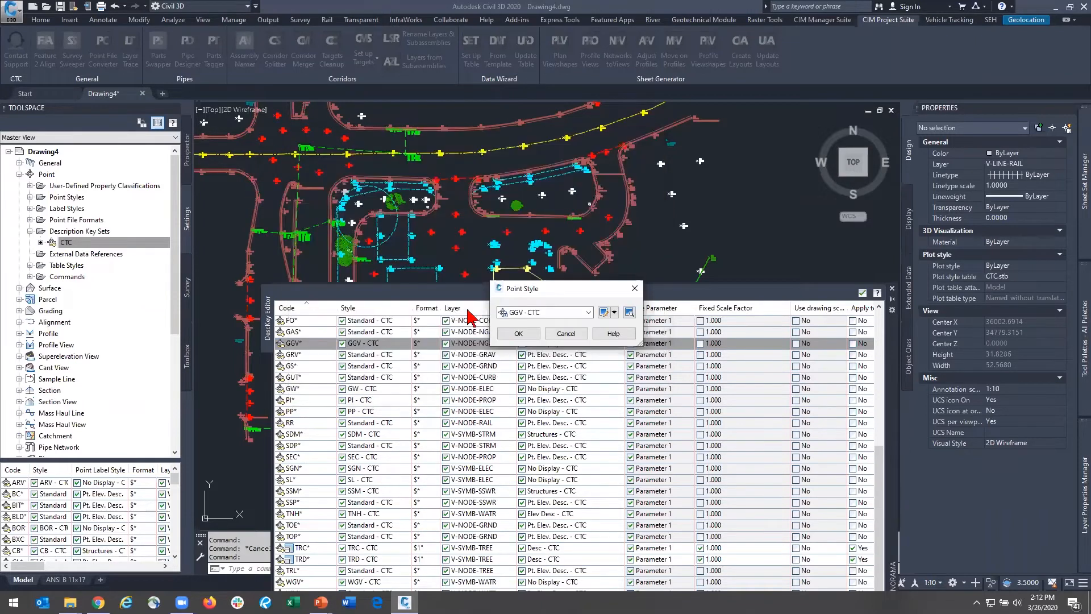
pyautogui.click(563, 335)
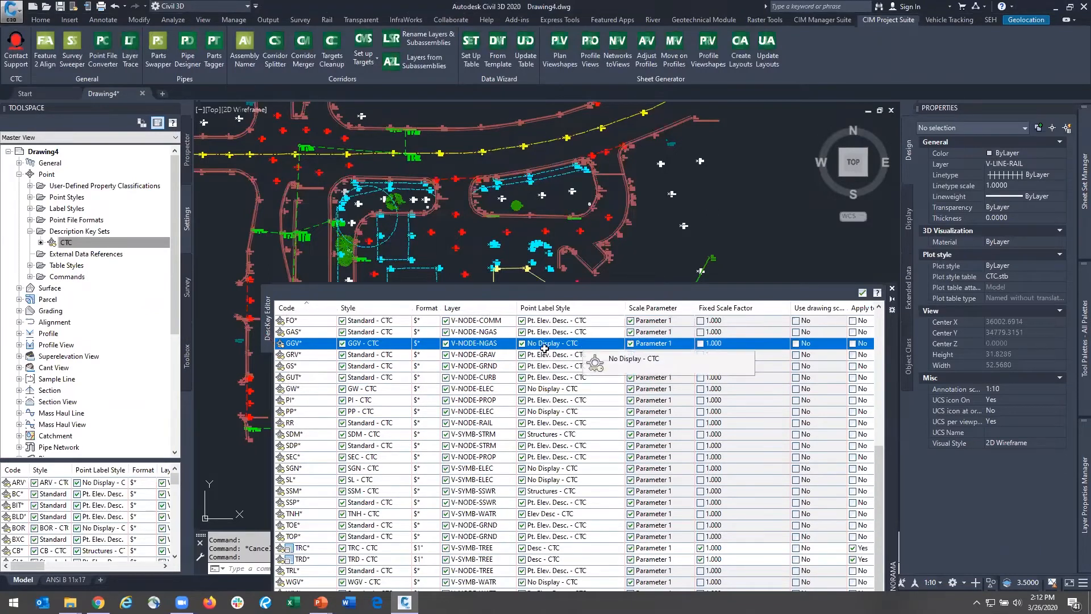
pyautogui.click(304, 402)
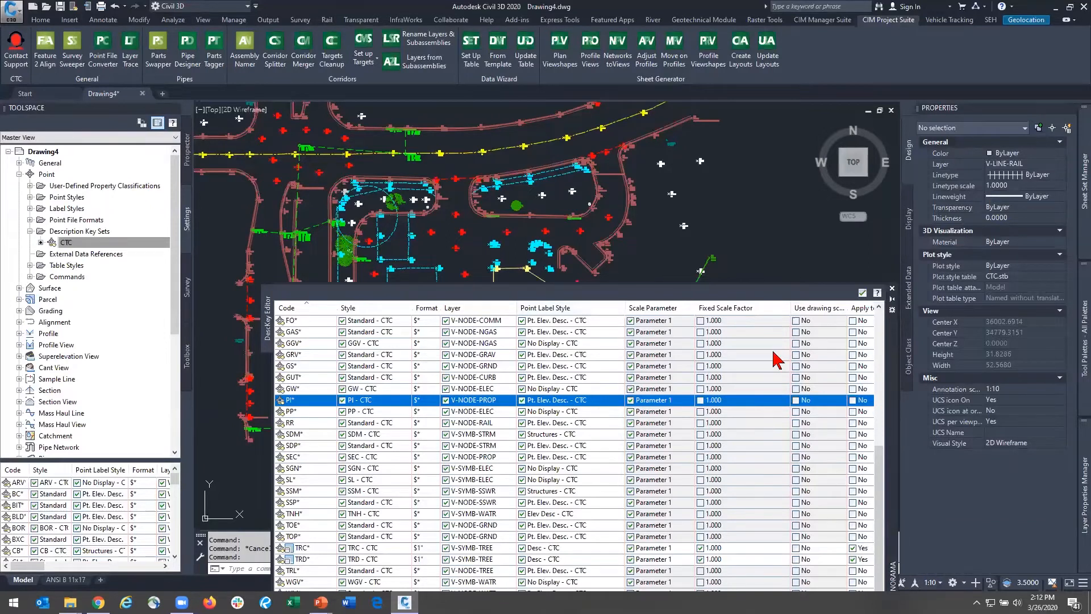
# Move the description key editor up, look over its remaining columns and the SGN* key's layer, and close the editor
pyautogui.moveTo(893, 413); pyautogui.dragTo(845, 242)
pyautogui.moveTo(486, 482); pyautogui.dragTo(779, 485)
pyautogui.moveTo(698, 483); pyautogui.dragTo(372, 433)
pyautogui.click(319, 168)
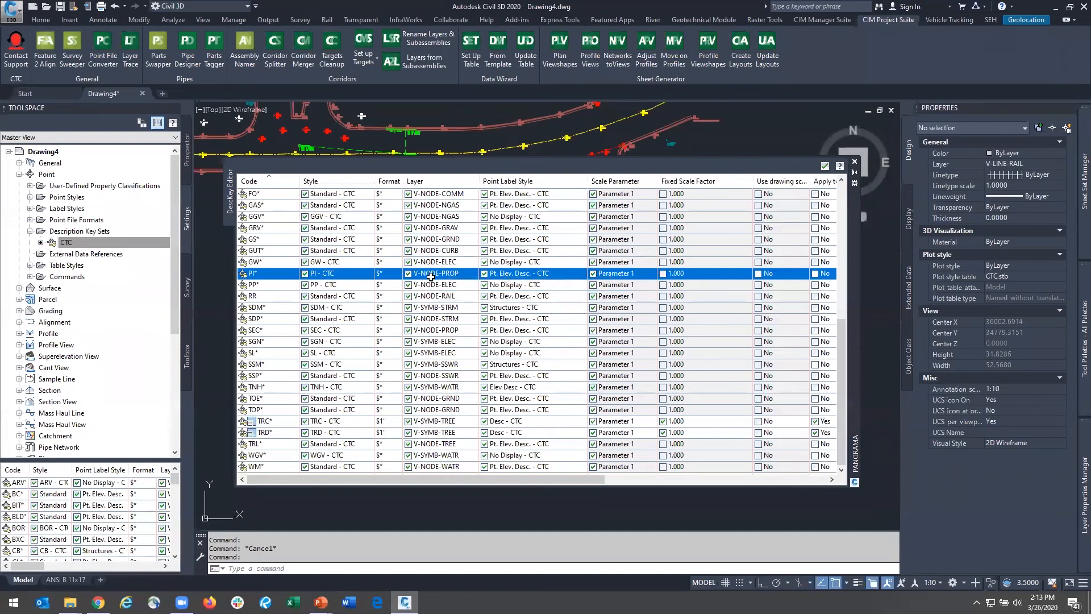
pyautogui.click(454, 341)
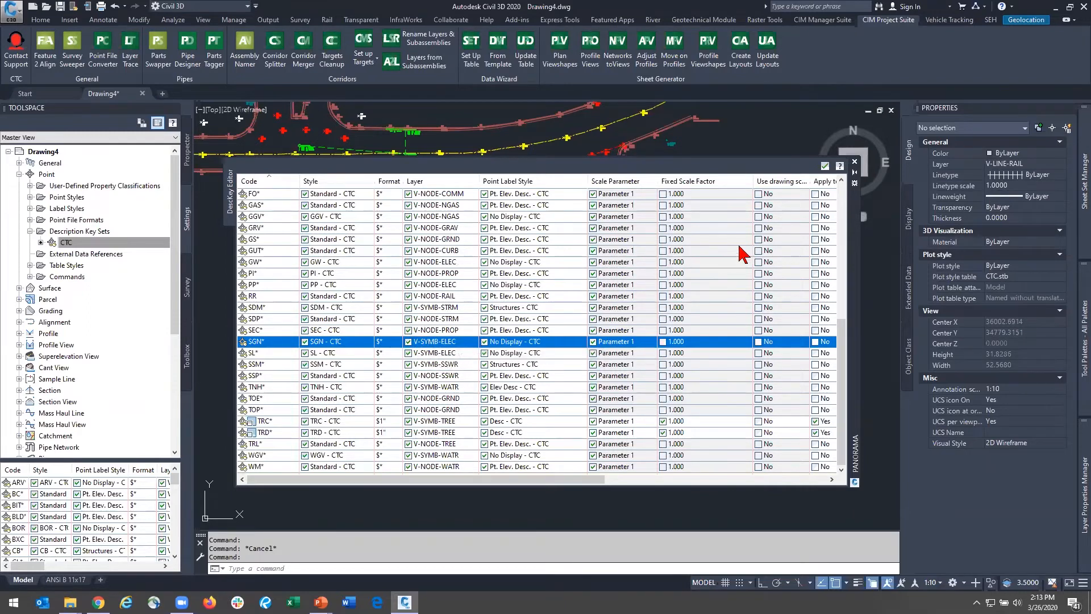
pyautogui.click(825, 166)
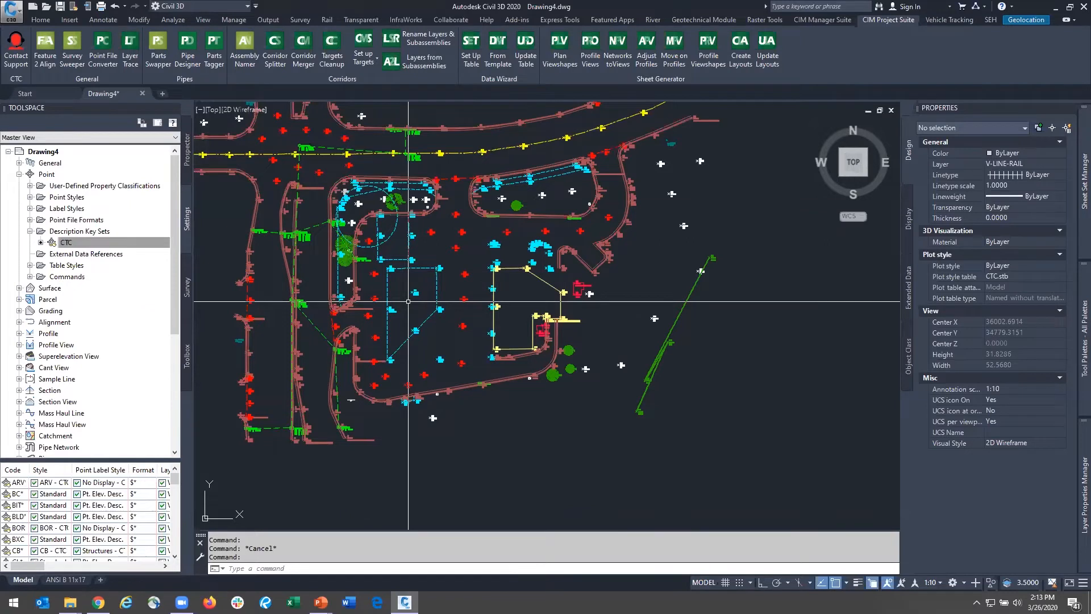
# Examine the imported linework around the building, tree islands and concrete areas, finishing at the EOC figure near points 292 and 293
pyautogui.moveTo(408, 300); pyautogui.dragTo(468, 299, button='middle')
pyautogui.scroll(6, 469, 299)
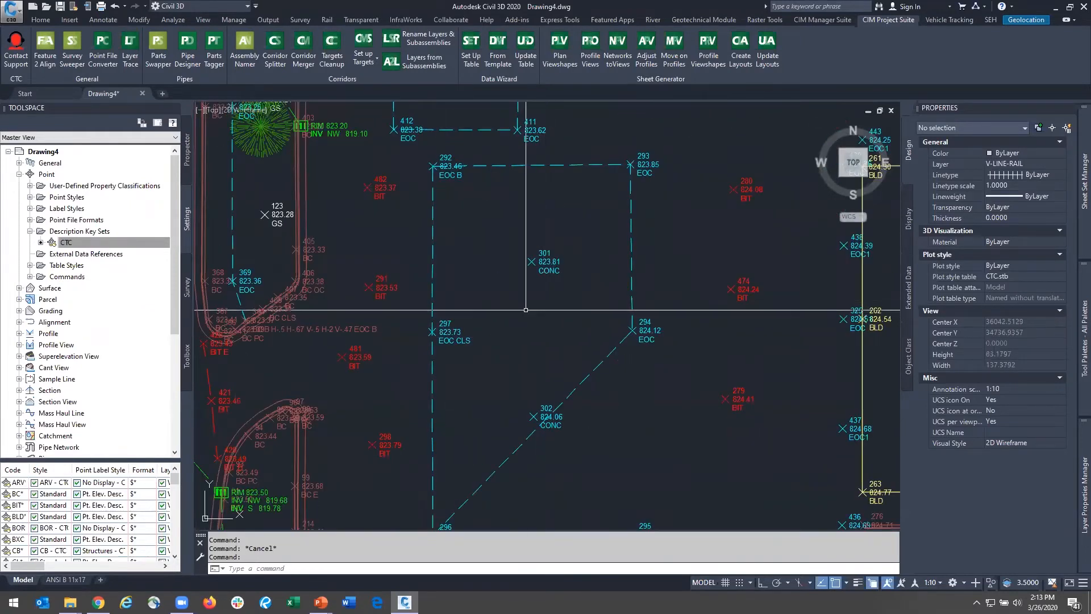
pyautogui.scroll(-3, 860, 171)
pyautogui.moveTo(861, 170); pyautogui.dragTo(562, 236, button='middle')
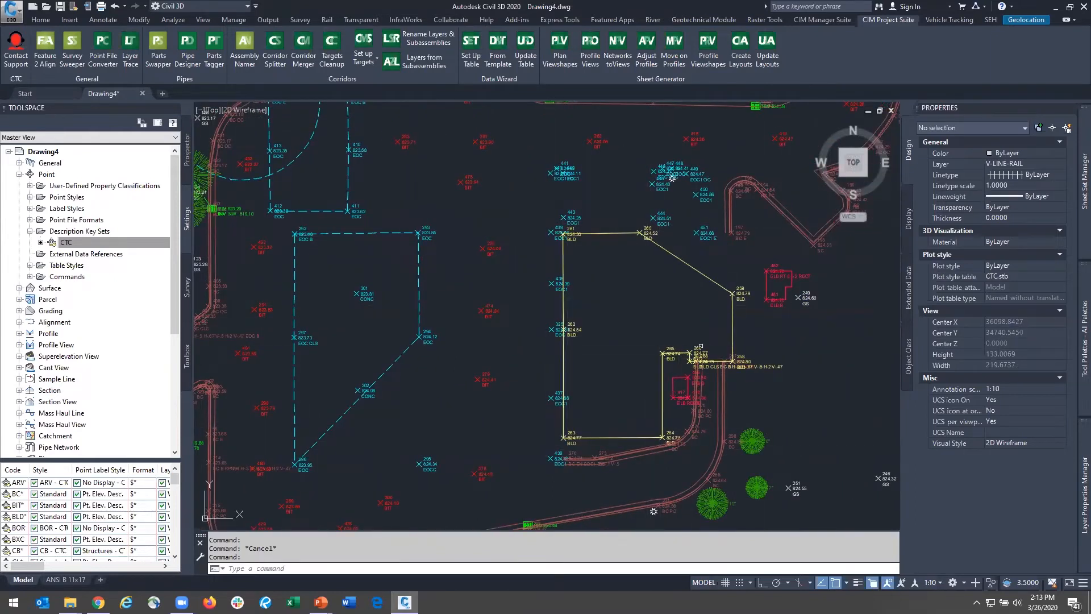
pyautogui.moveTo(451, 346)
pyautogui.mouseDown(button='middle')
pyautogui.moveTo(621, 348)
pyautogui.moveTo(648, 601)
pyautogui.mouseUp(button='middle')
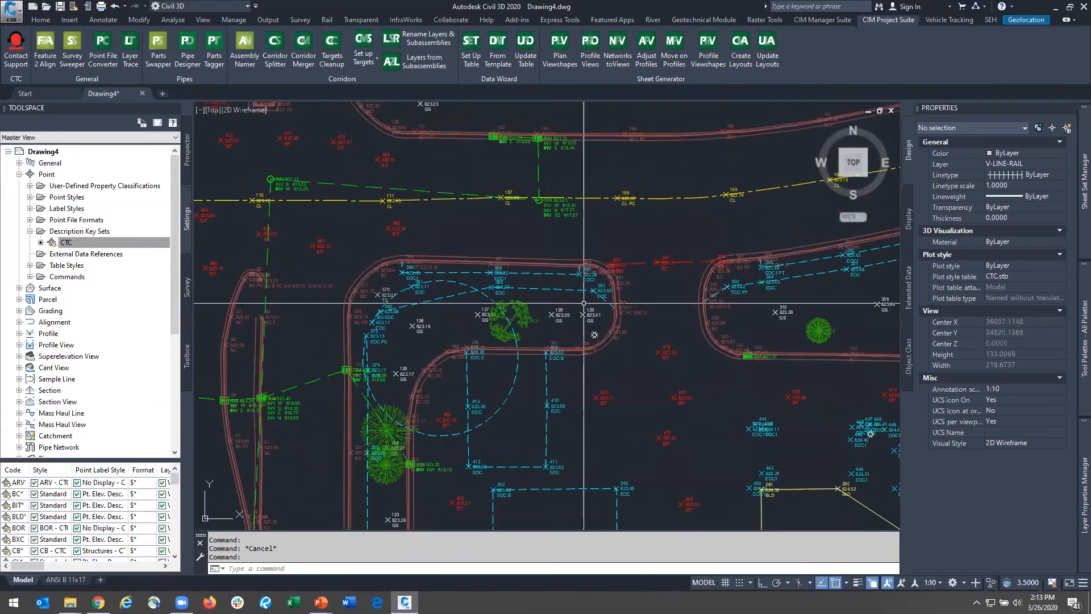
pyautogui.moveTo(582, 499); pyautogui.dragTo(432, 252, button='middle')
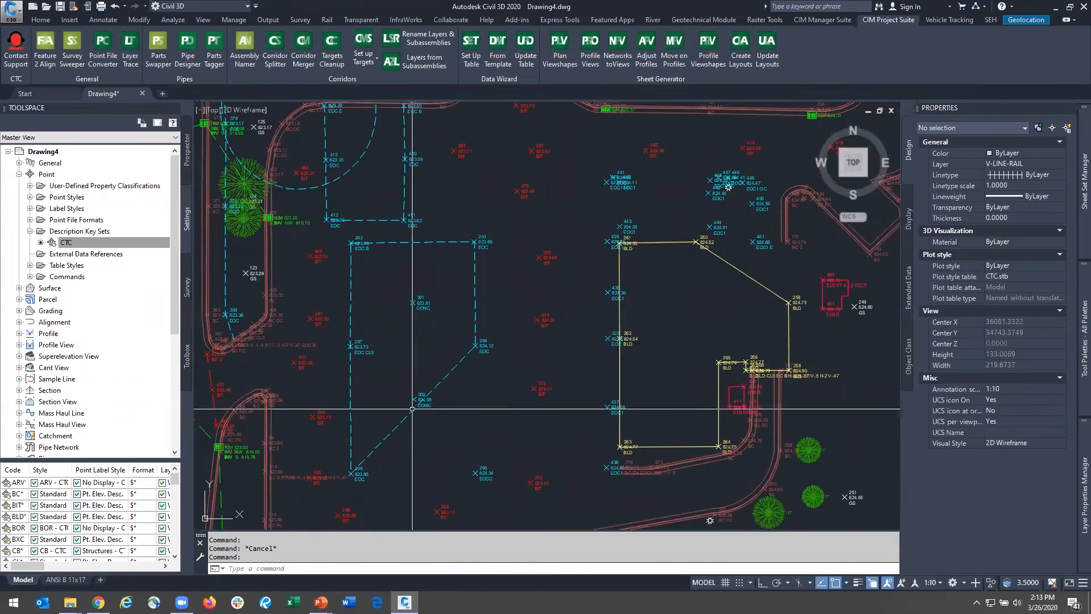
pyautogui.scroll(4, 339, 250)
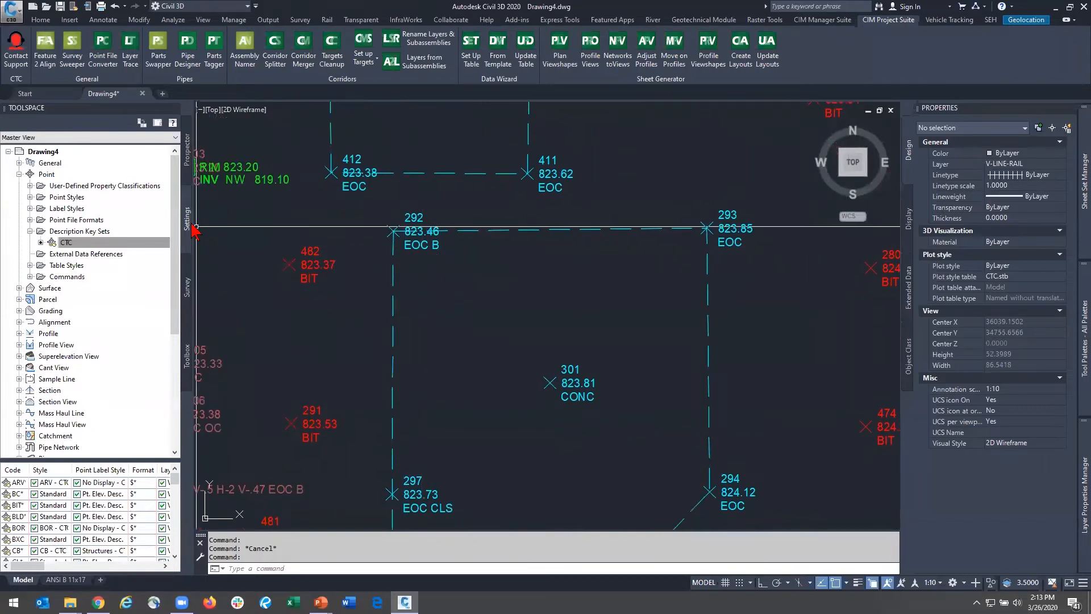
# Collapse the Point settings, open the CTC figure prefix database in its manager and sort the prefixes by name
pyautogui.click(20, 174)
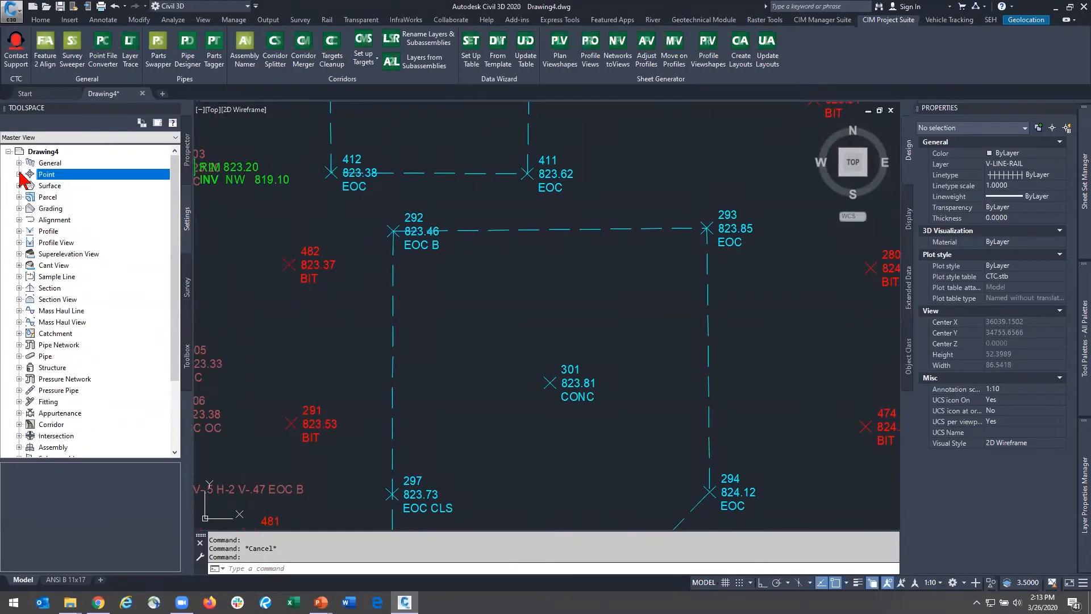
pyautogui.click(184, 290)
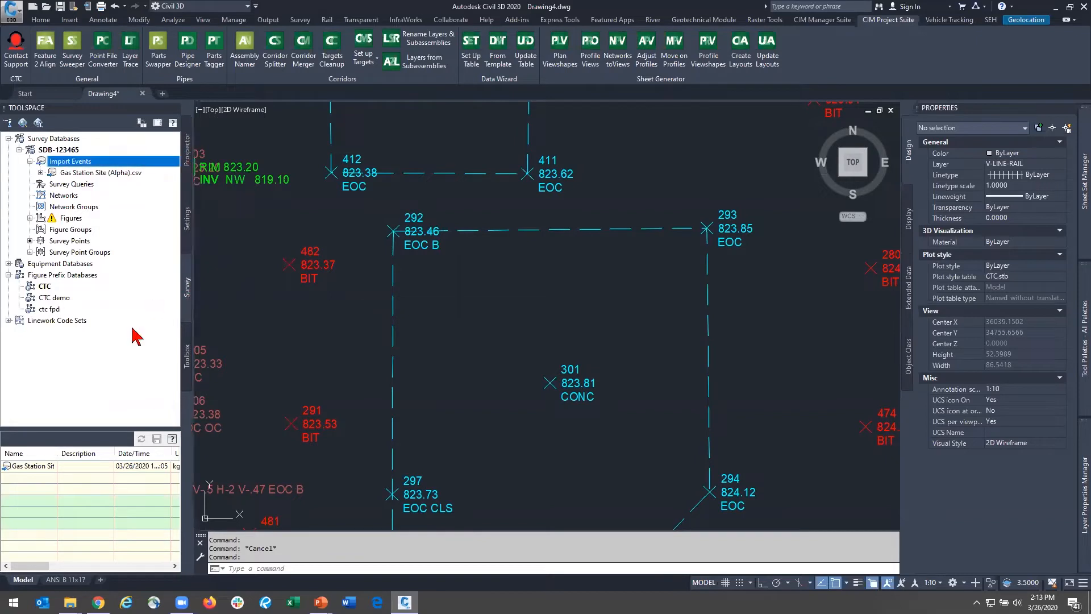
pyautogui.click(46, 286)
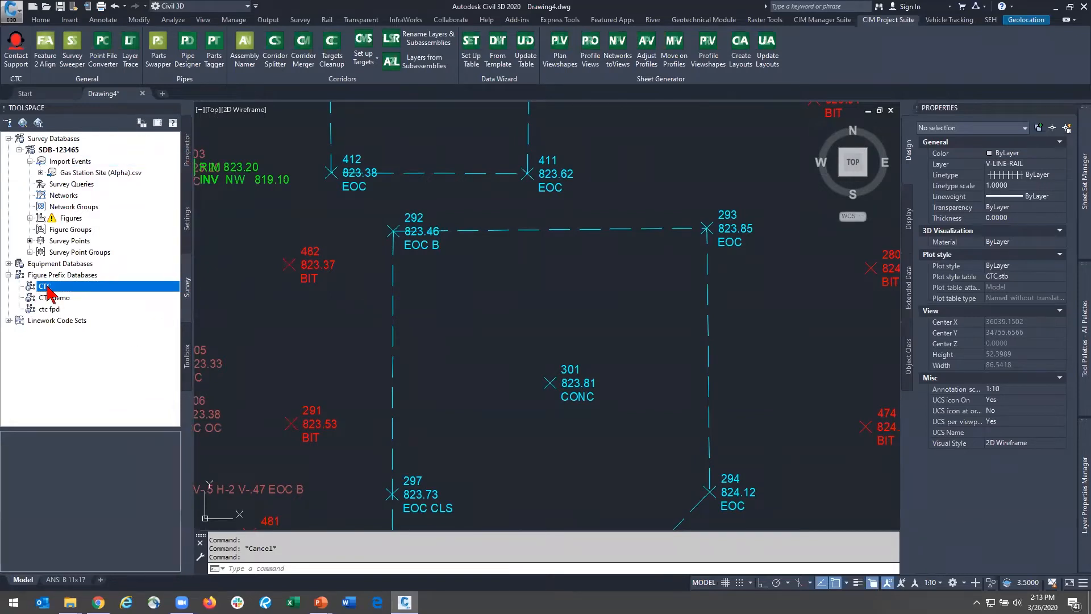
pyautogui.rightClick(60, 289)
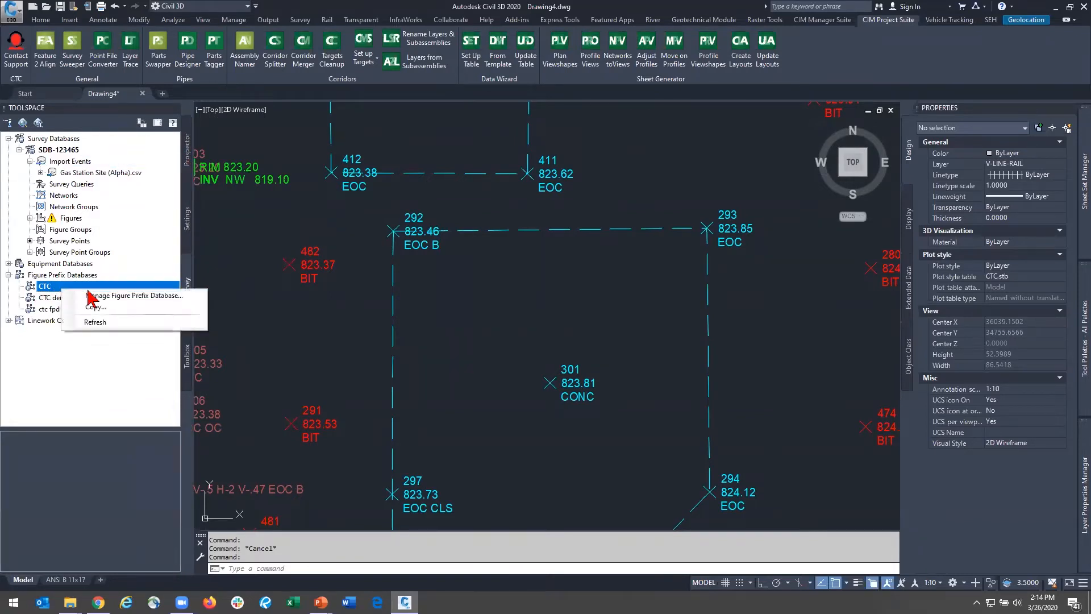
pyautogui.click(121, 299)
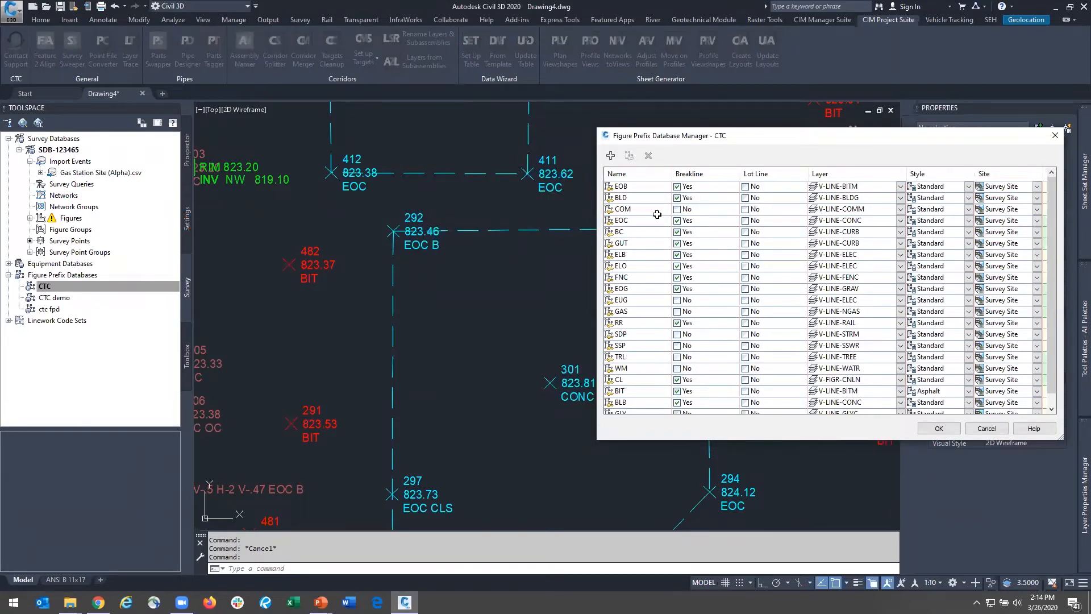
pyautogui.click(644, 179)
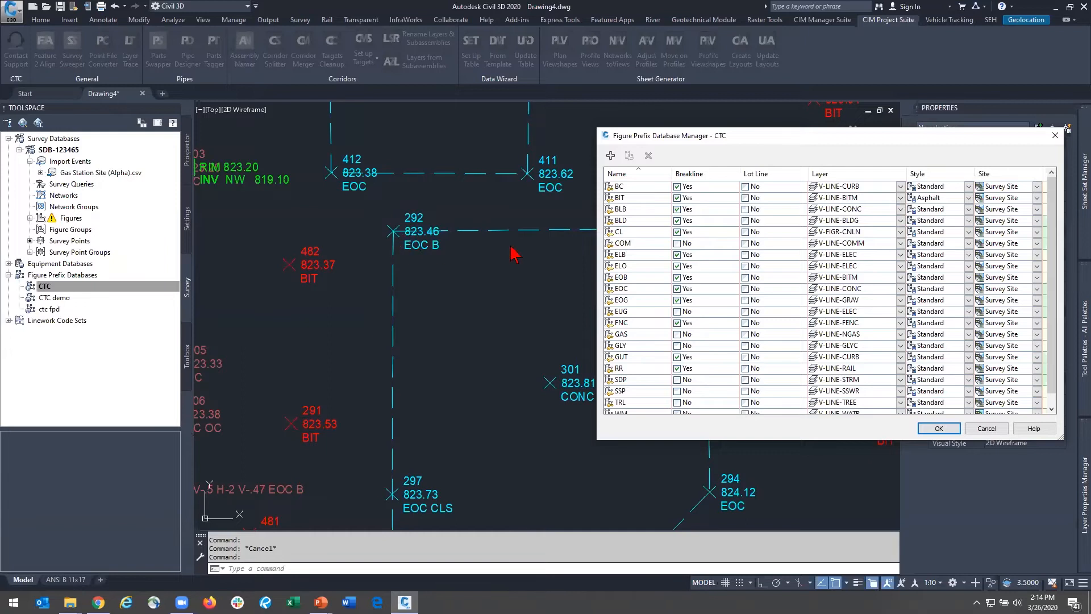
# Move the prefix manager clear of the linework and compare the EOC prefix with the EOC B code at point 292
pyautogui.moveTo(893, 144); pyautogui.dragTo(888, 146)
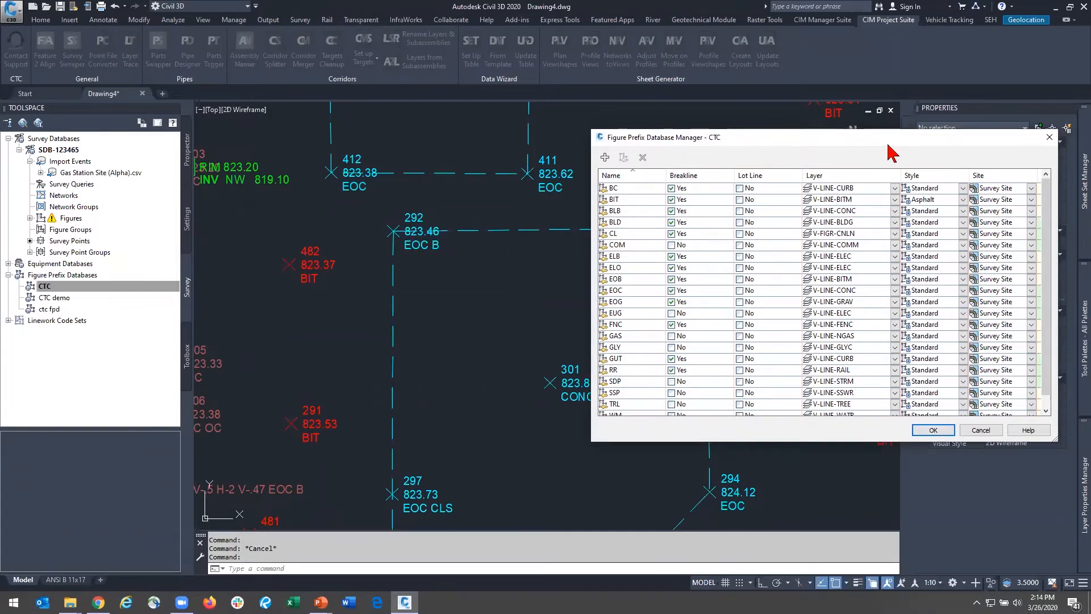
pyautogui.moveTo(888, 145); pyautogui.dragTo(417, 365)
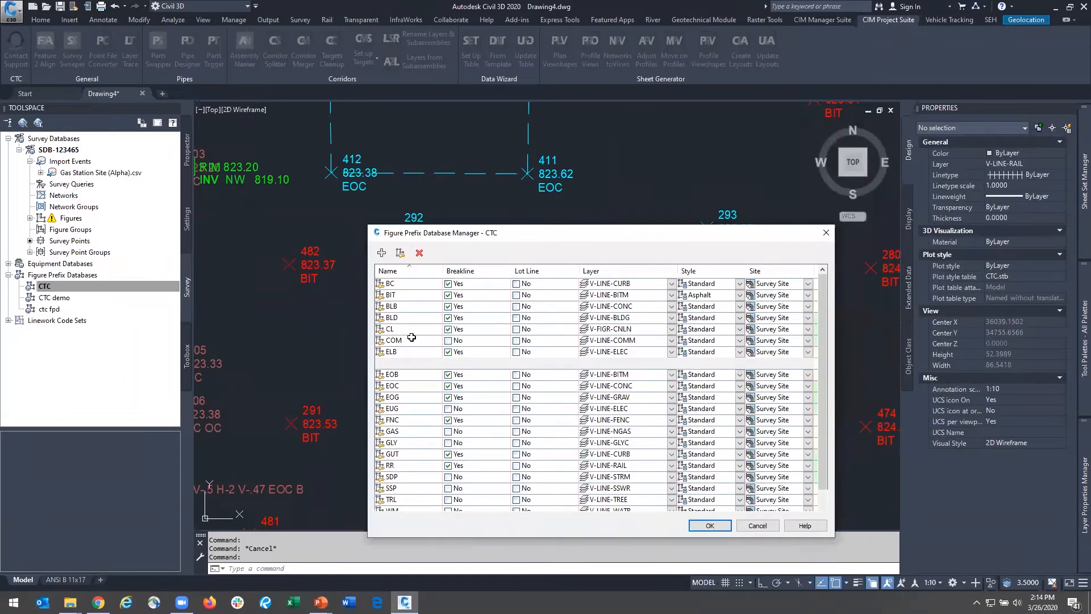
pyautogui.click(417, 386)
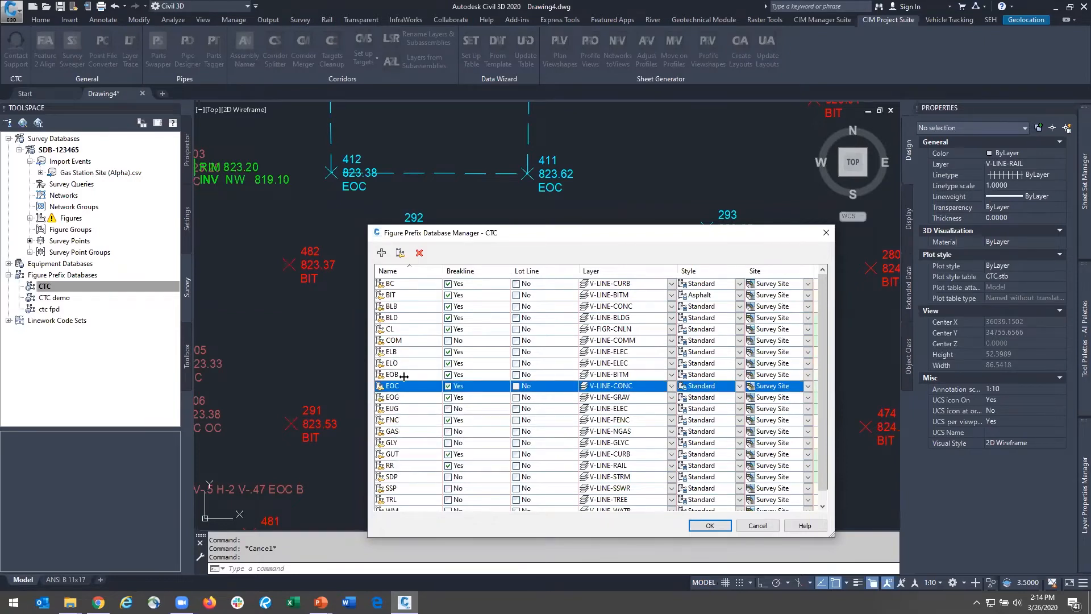
pyautogui.moveTo(475, 239); pyautogui.dragTo(480, 241)
pyautogui.moveTo(538, 288); pyautogui.dragTo(568, 308)
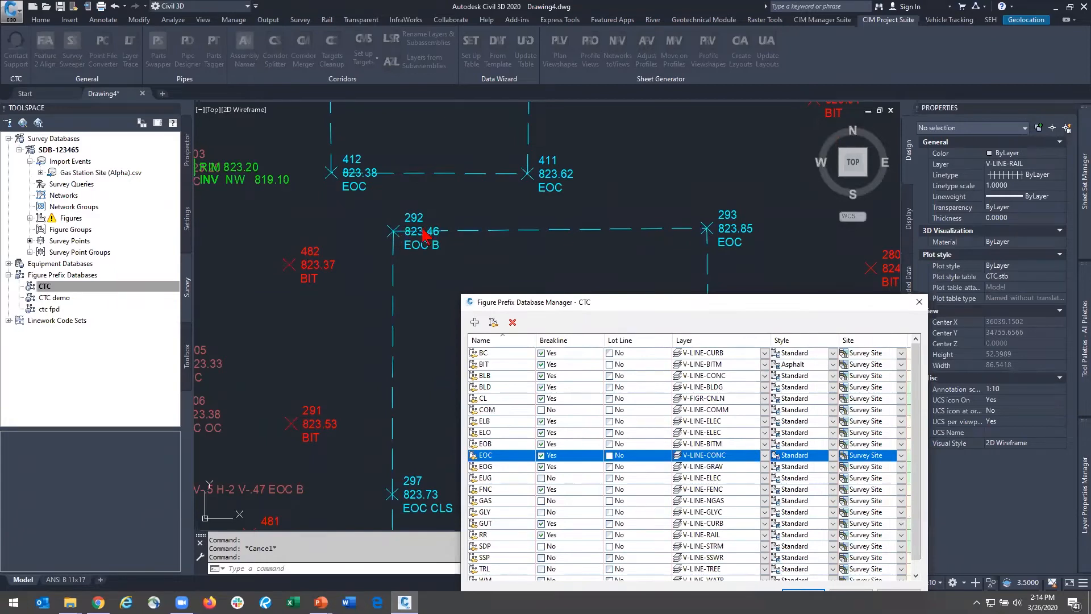
pyautogui.press('ctrl')
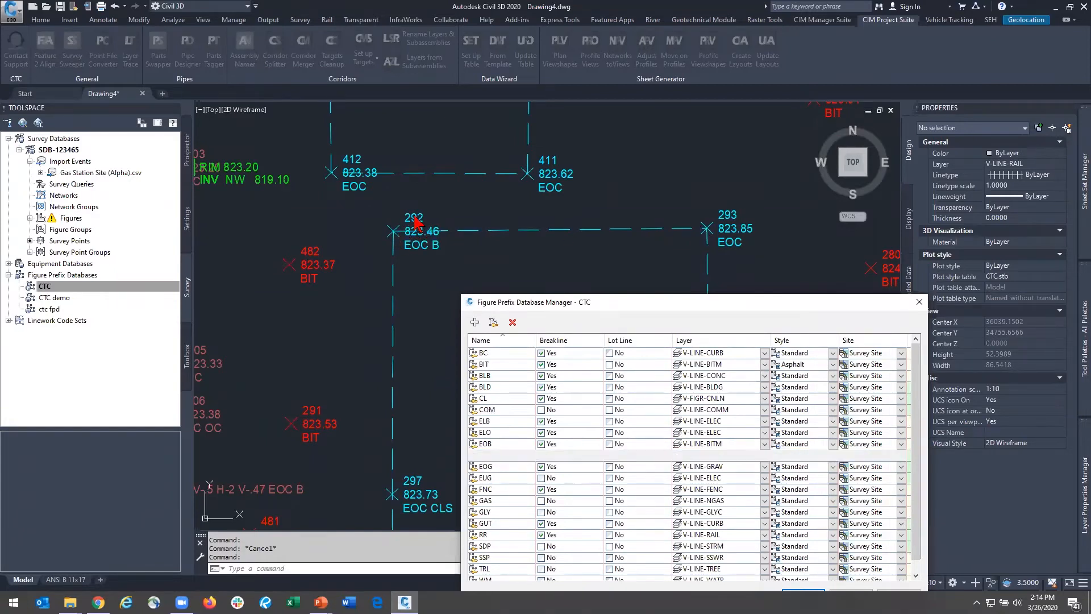
pyautogui.press('ctrl')
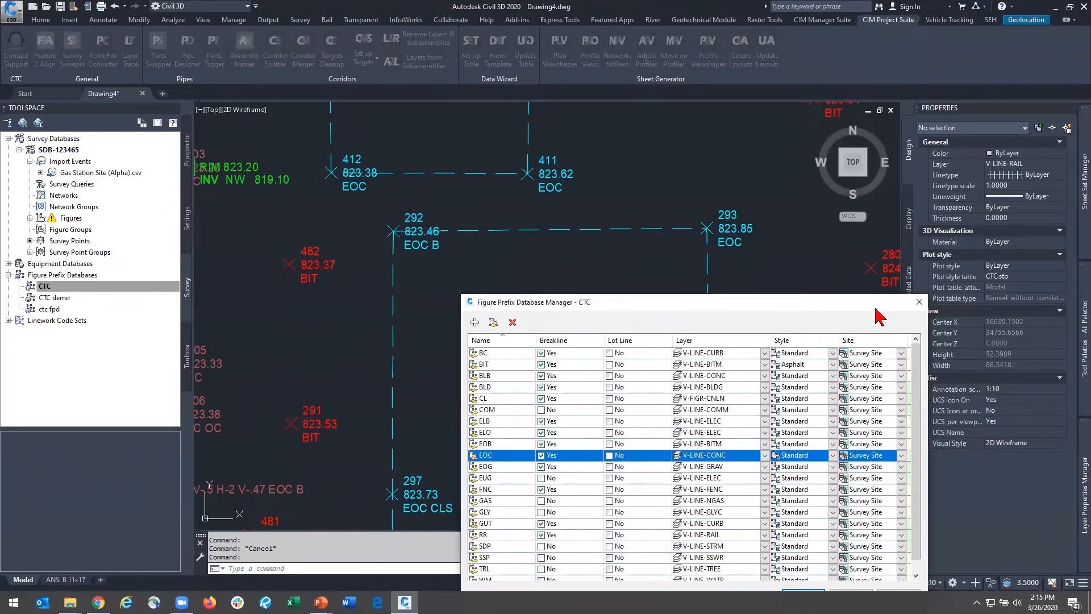
# Close the prefix manager and select the EOC figure through points 292, 293 and 294 to check its layer property
pyautogui.click(918, 302)
pyautogui.click(463, 350)
pyautogui.click(362, 328)
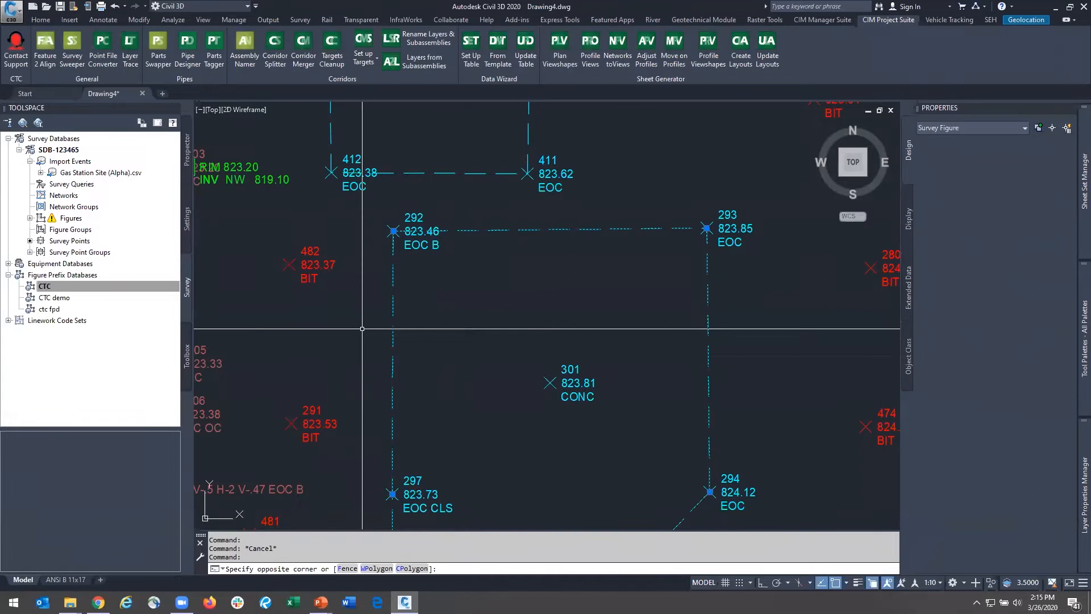
pyautogui.click(1017, 212)
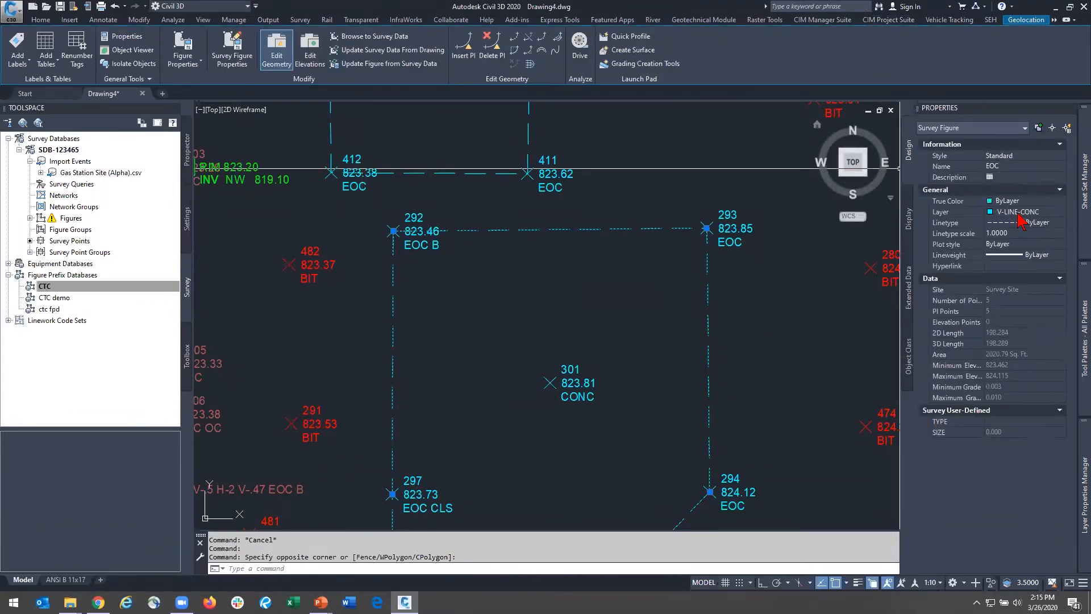
# Reopen the CTC figure prefix database, review the EOC and GAS breakline settings, close it and deselect the figure
pyautogui.click(63, 286)
pyautogui.rightClick(62, 284)
pyautogui.click(102, 292)
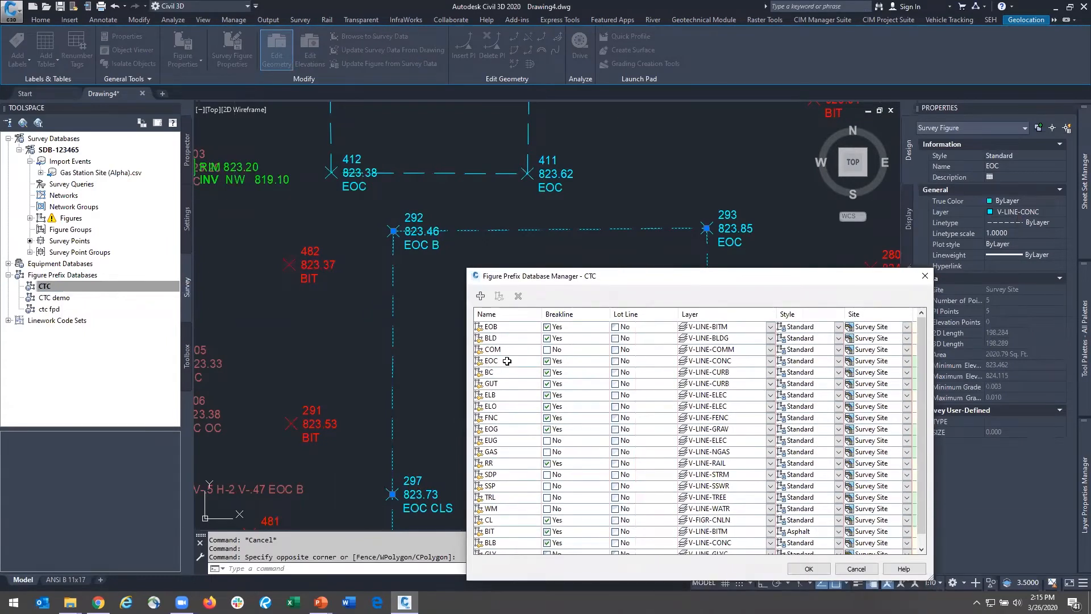
pyautogui.click(644, 361)
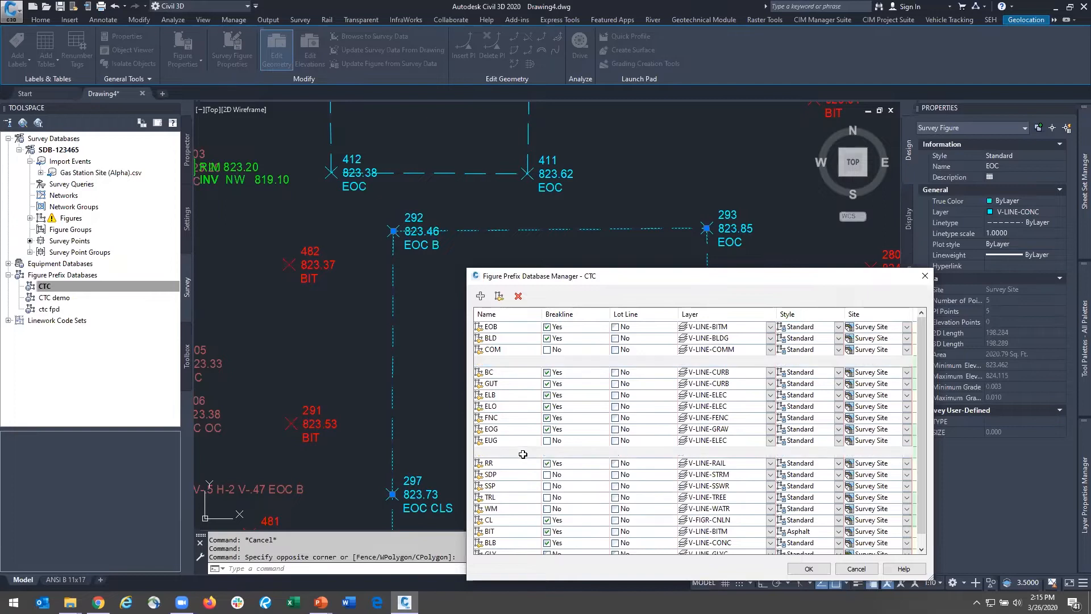
pyautogui.click(524, 453)
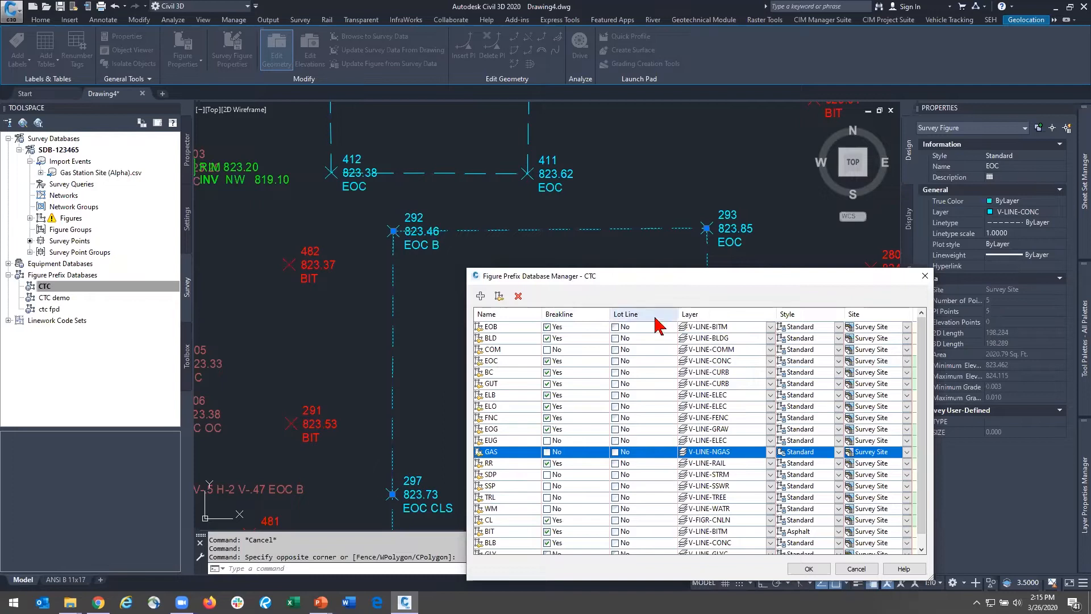
pyautogui.scroll(-1, 657, 333)
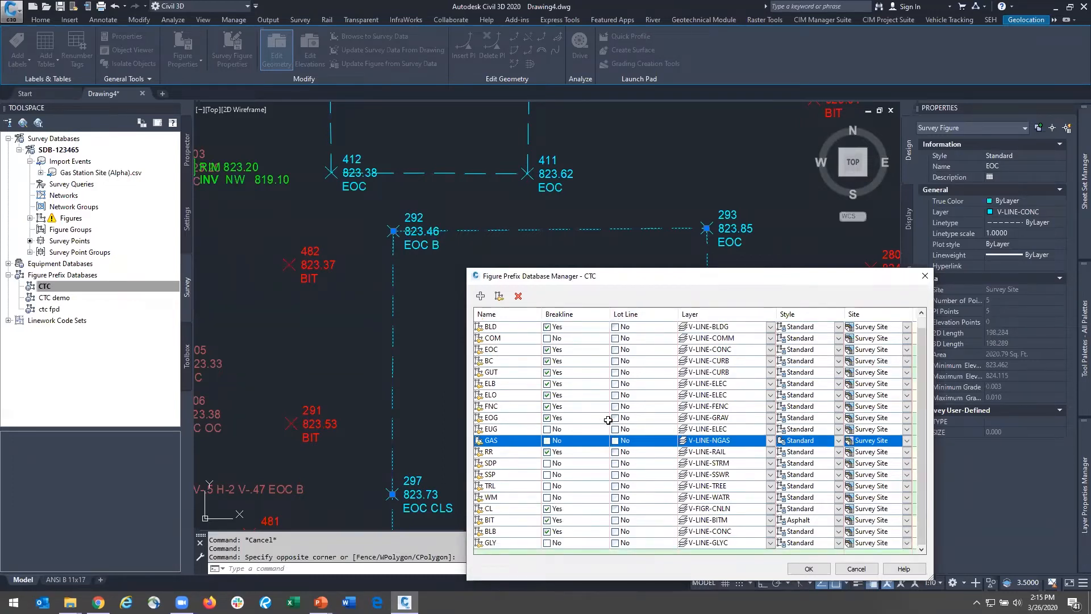
pyautogui.scroll(1, 611, 430)
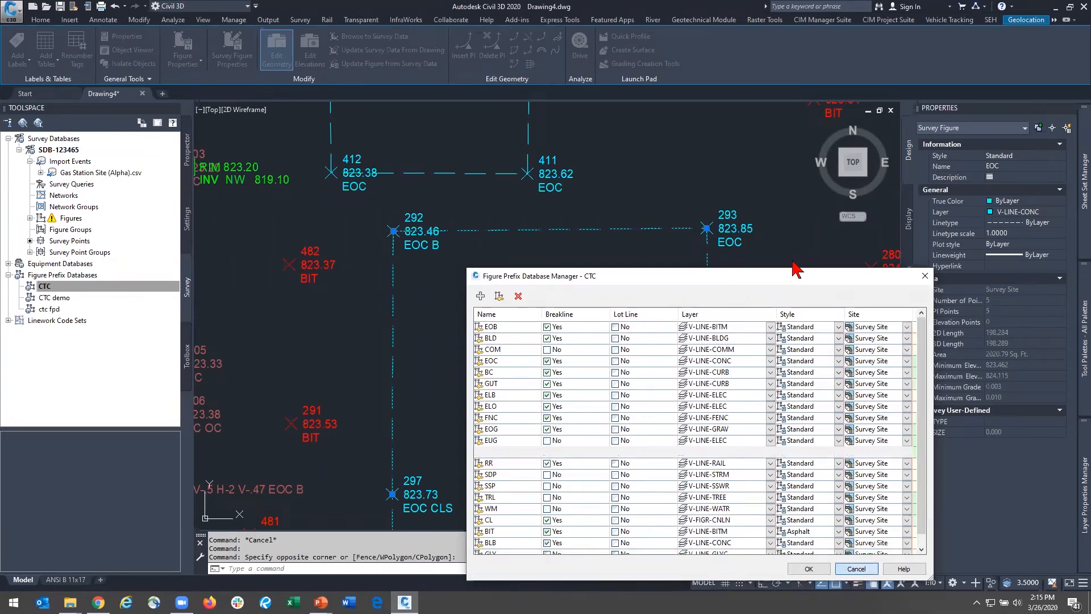
pyautogui.click(925, 276)
pyautogui.press('Escape')
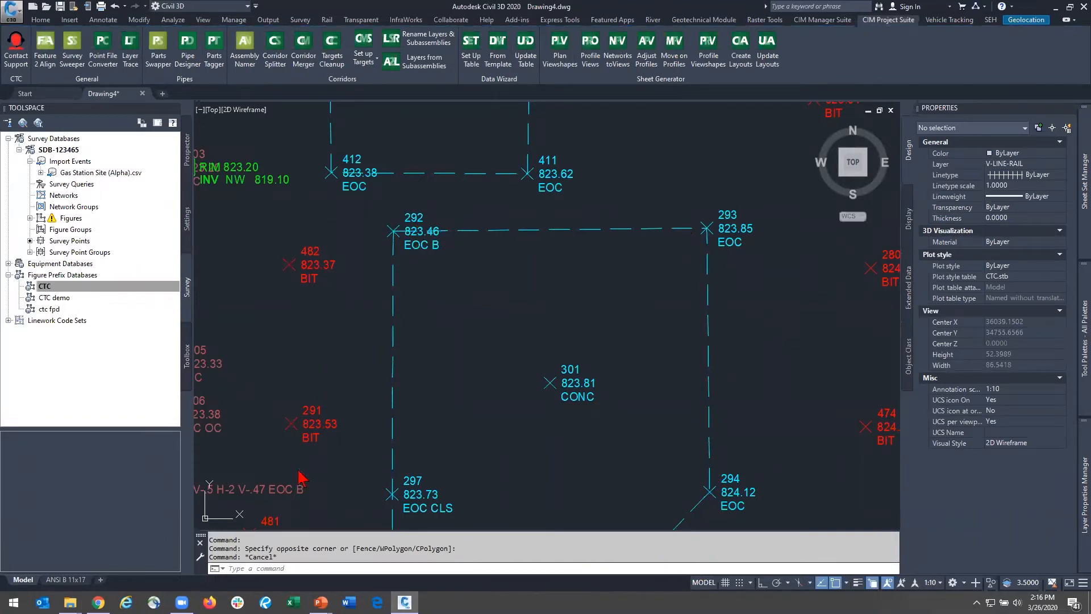
# Expand the linework code sets and select the CTC set
pyautogui.click(126, 333)
pyautogui.doubleClick(62, 321)
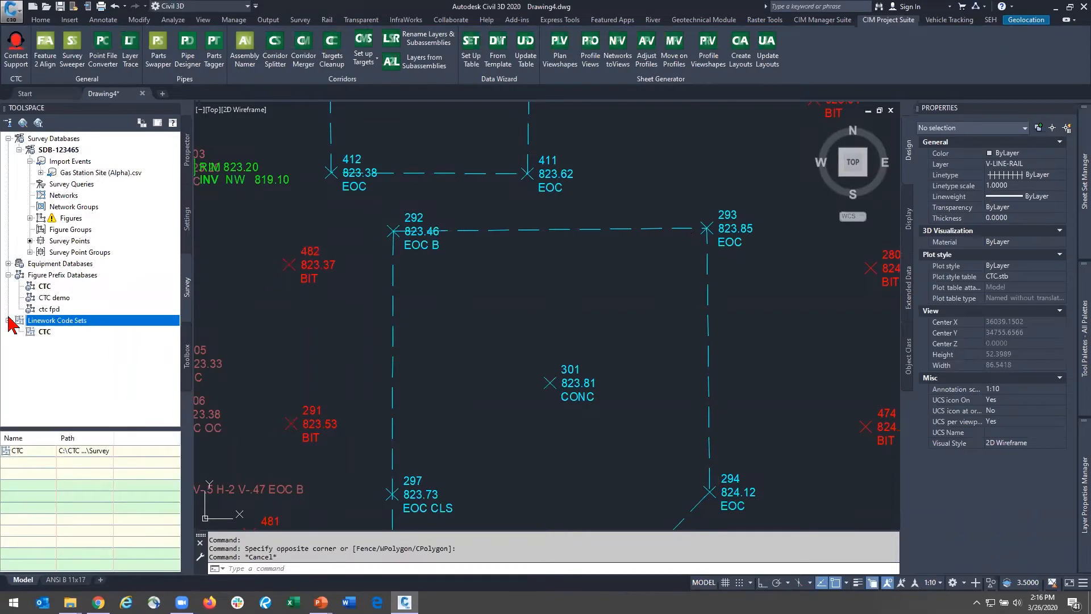
pyautogui.click(45, 332)
# Examine the curved BC curb linework around points 94 to 98 and the ELB rectangle at points 461 and 462
pyautogui.scroll(-5, 386, 381)
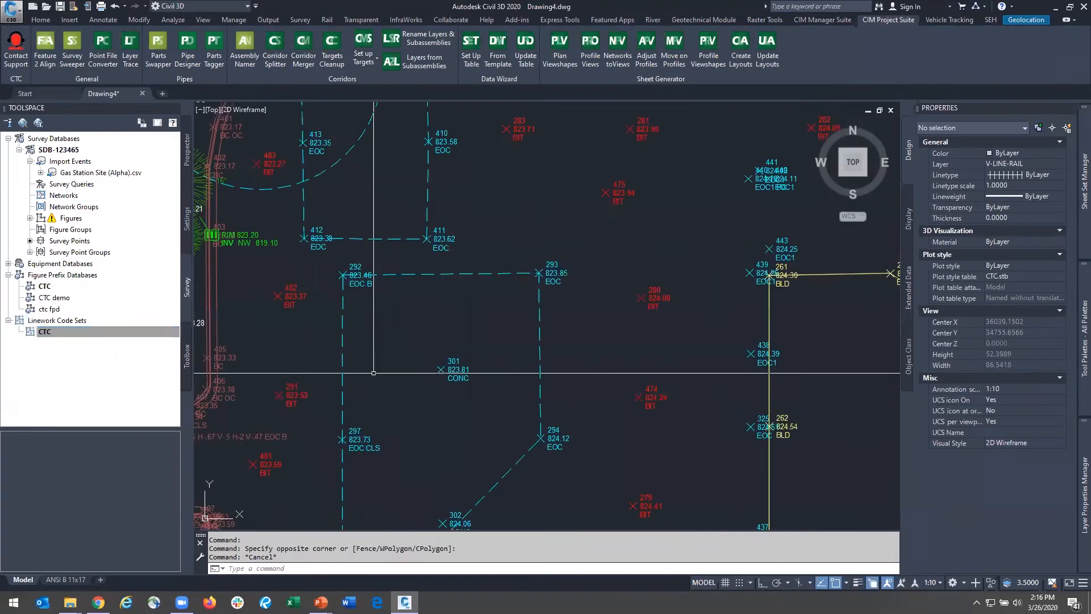
pyautogui.moveTo(630, 448)
pyautogui.mouseDown(button='middle')
pyautogui.moveTo(676, 374)
pyautogui.moveTo(710, 349)
pyautogui.mouseUp(button='middle')
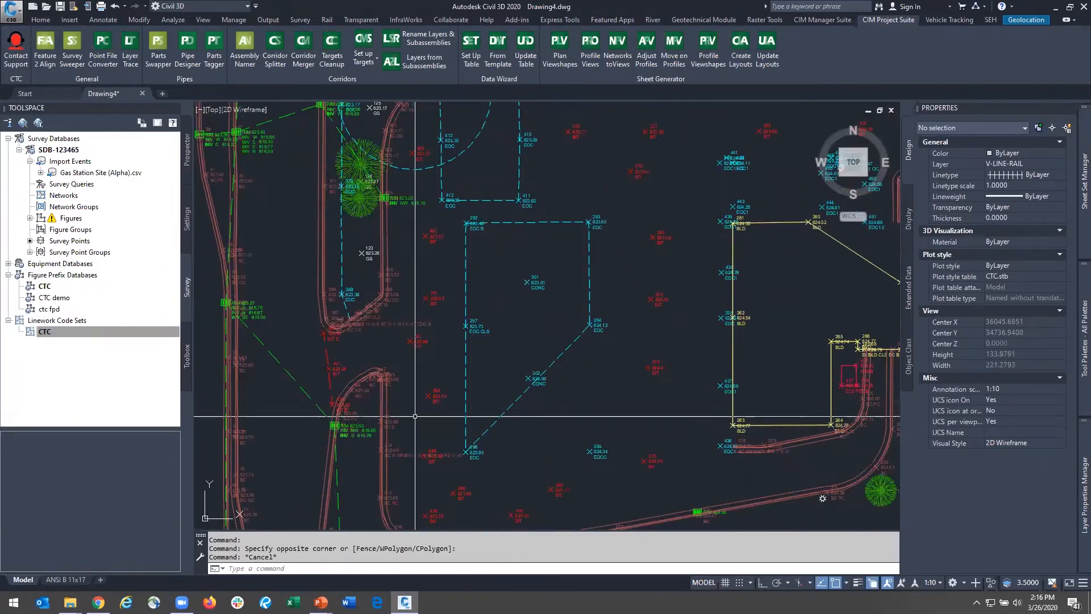
pyautogui.moveTo(368, 383); pyautogui.dragTo(514, 338, button='middle')
pyautogui.scroll(4, 515, 339)
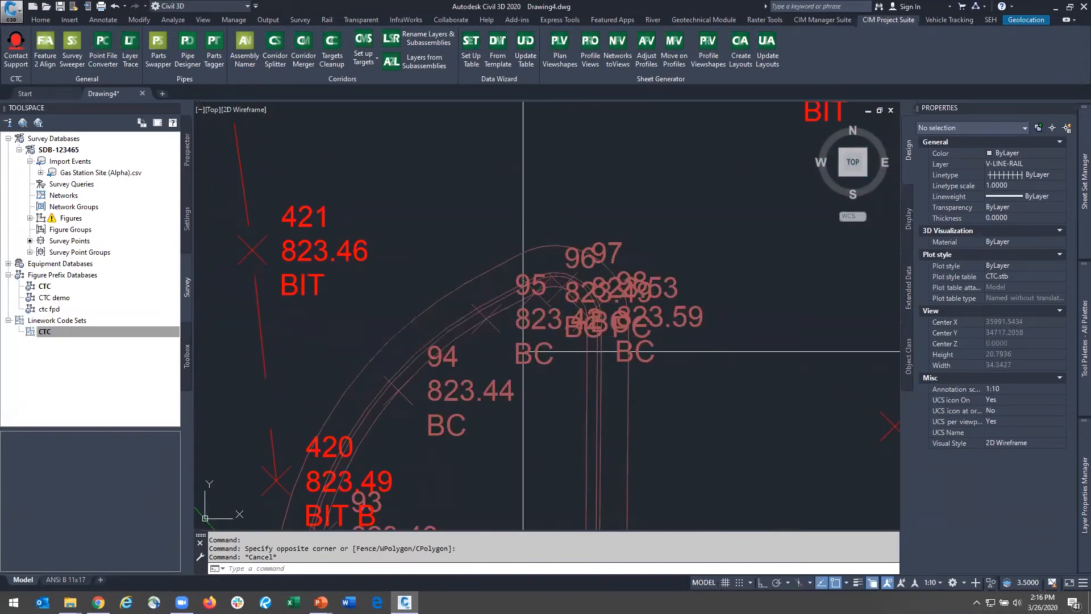
pyautogui.scroll(-5, 539, 352)
pyautogui.moveTo(676, 352); pyautogui.dragTo(530, 351, button='middle')
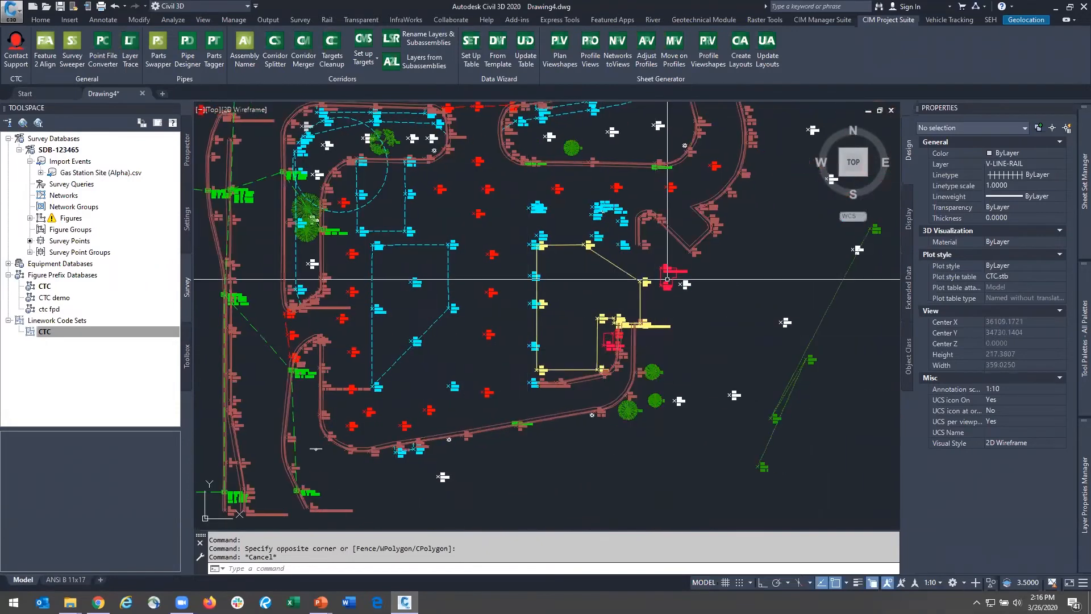
pyautogui.scroll(4, 692, 268)
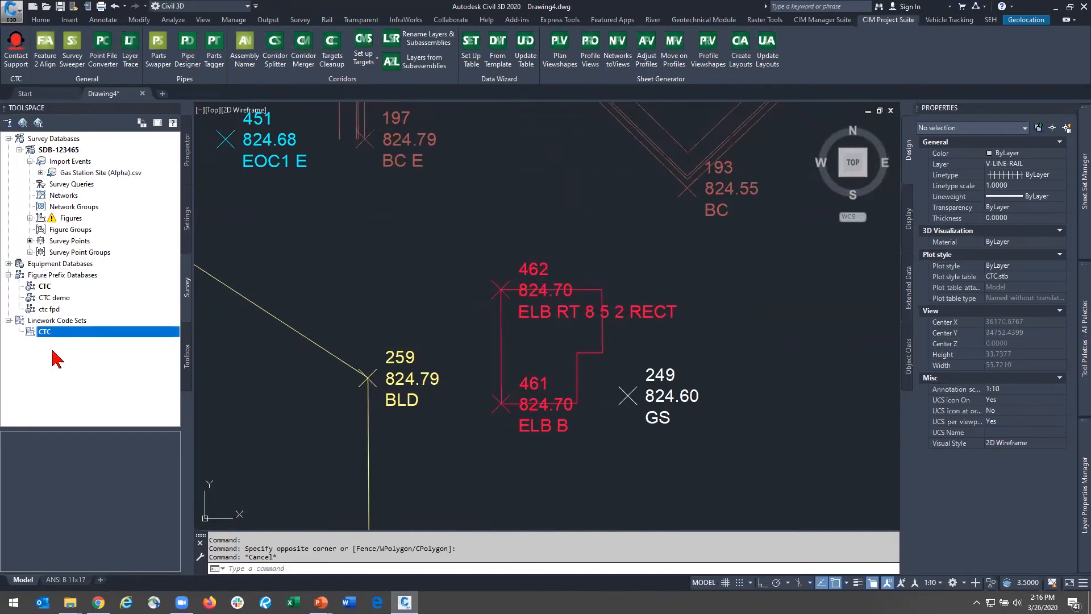
# Open the CTC linework code set for editing, enlarge its window to show every code, and move it clear of the ELB figure
pyautogui.rightClick(45, 333)
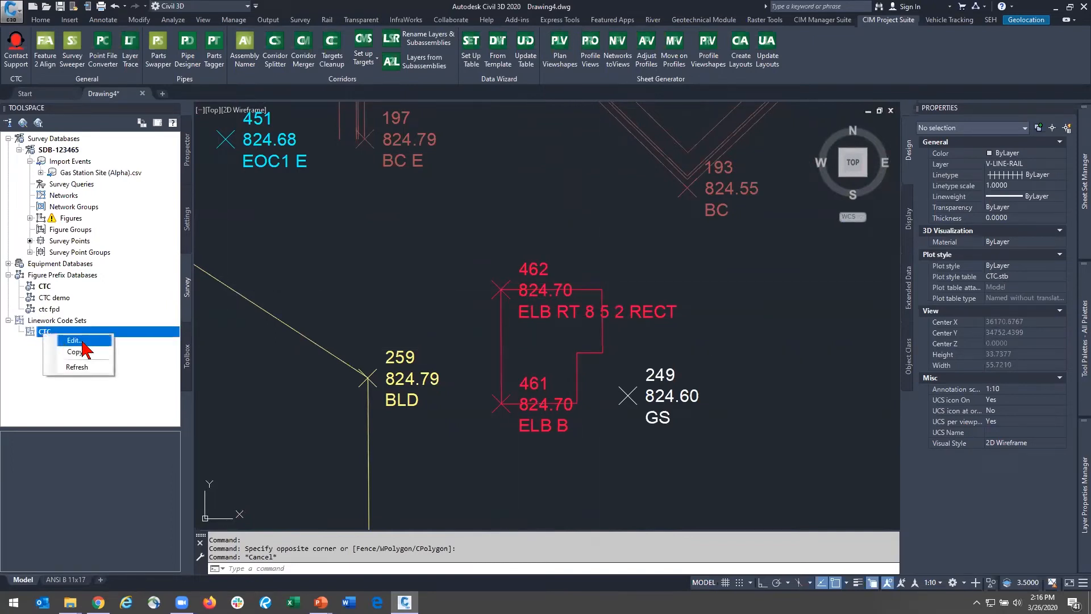
pyautogui.click(101, 347)
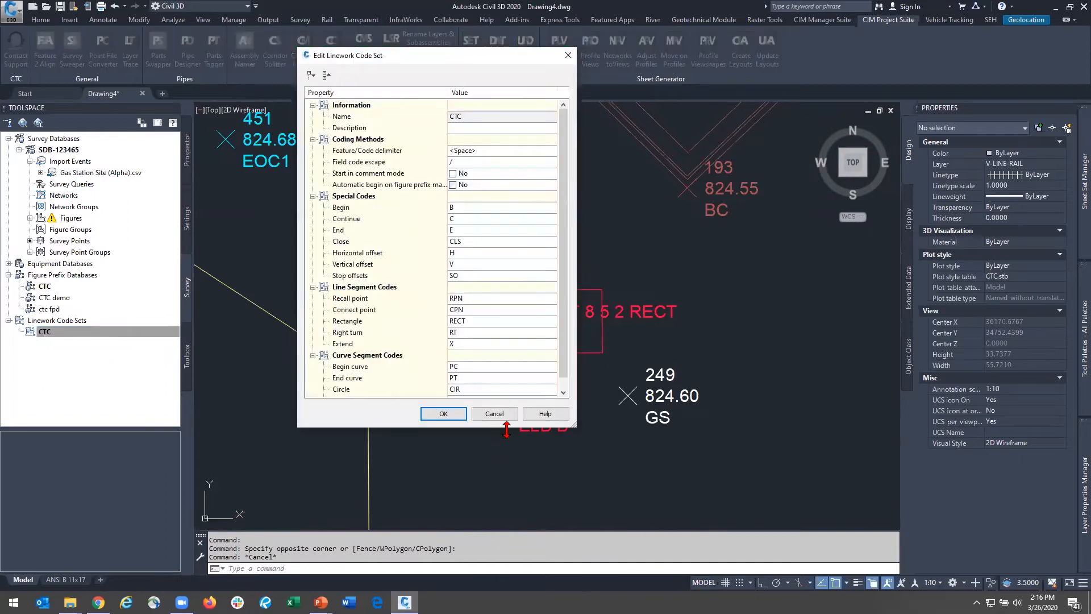
pyautogui.moveTo(507, 429); pyautogui.dragTo(507, 460)
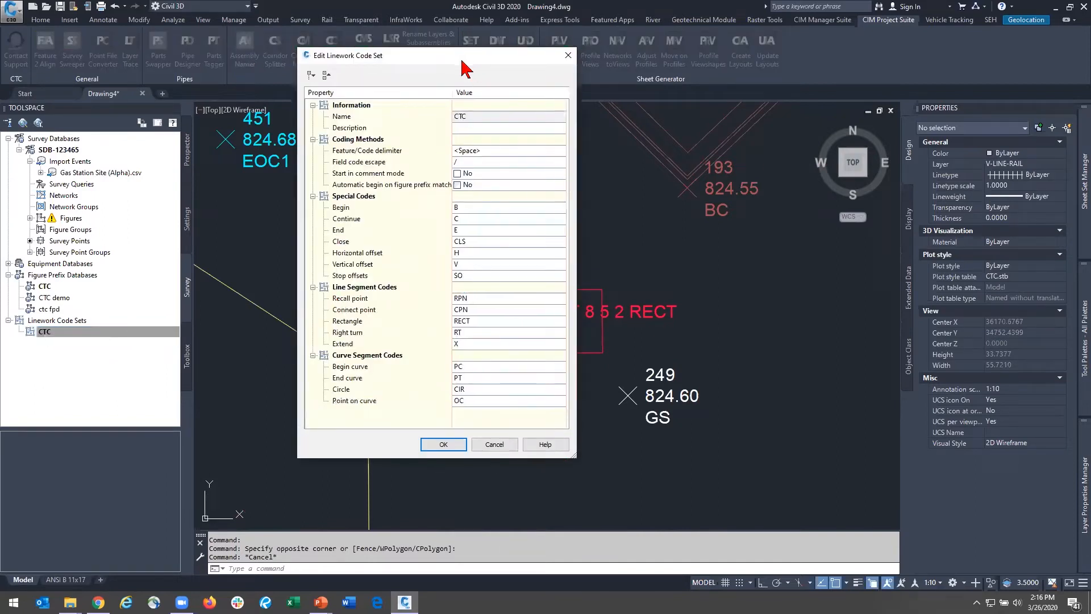
pyautogui.moveTo(462, 62); pyautogui.dragTo(352, 107)
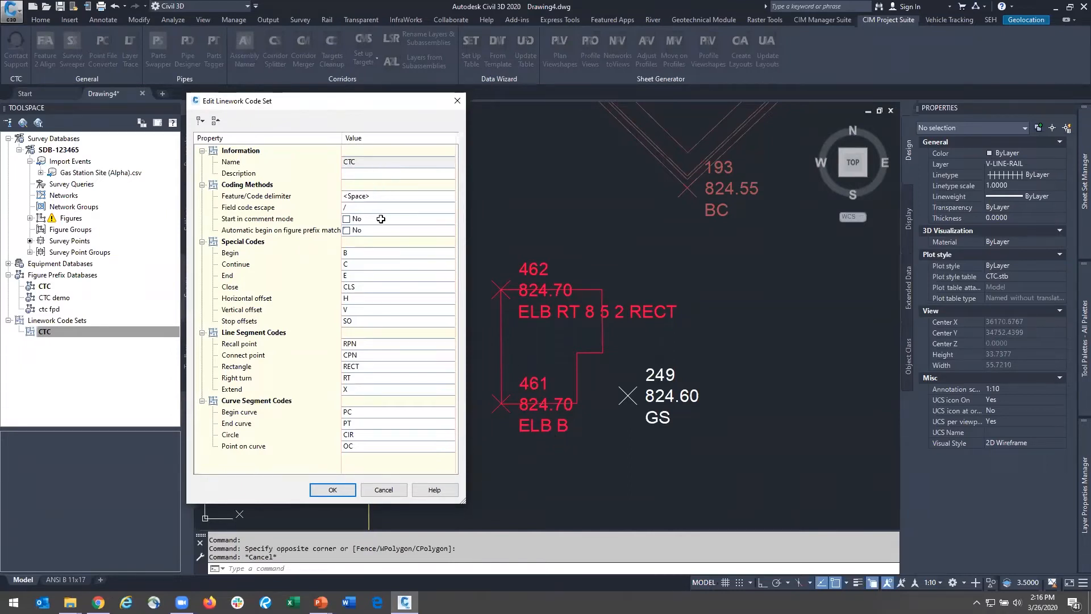
# Review the feature/code delimiter and the begin, right turn and rectangle codes against the ELB points, and close the code set
pyautogui.click(387, 195)
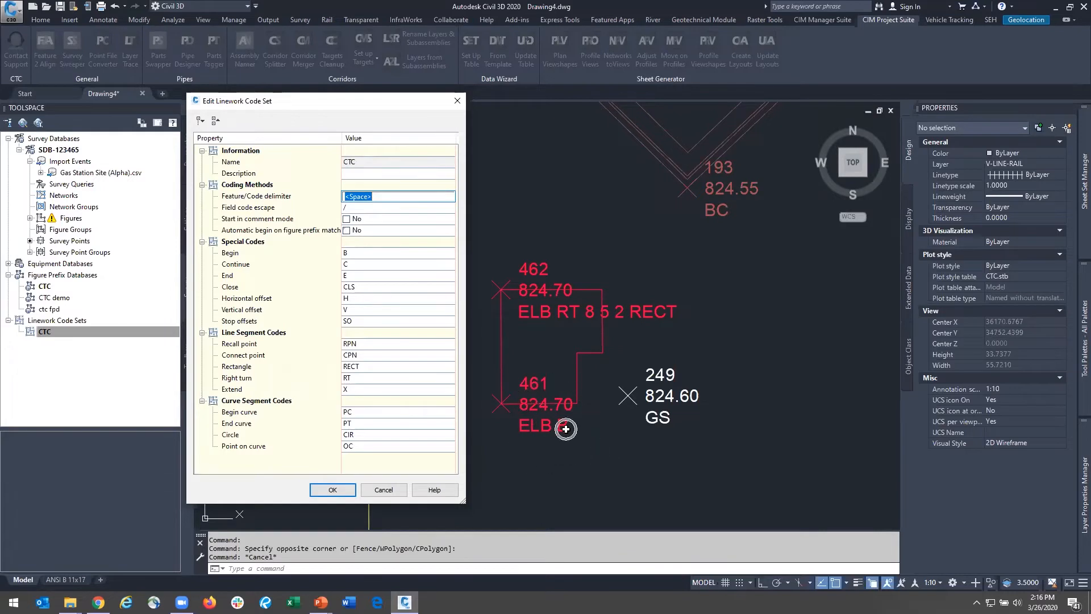
pyautogui.click(391, 252)
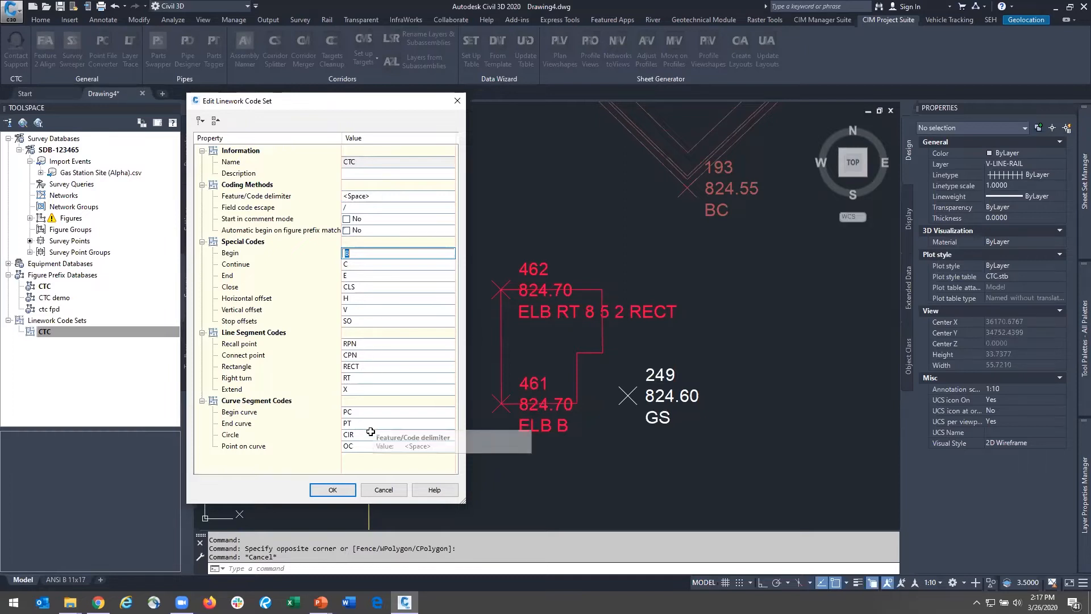
pyautogui.click(368, 378)
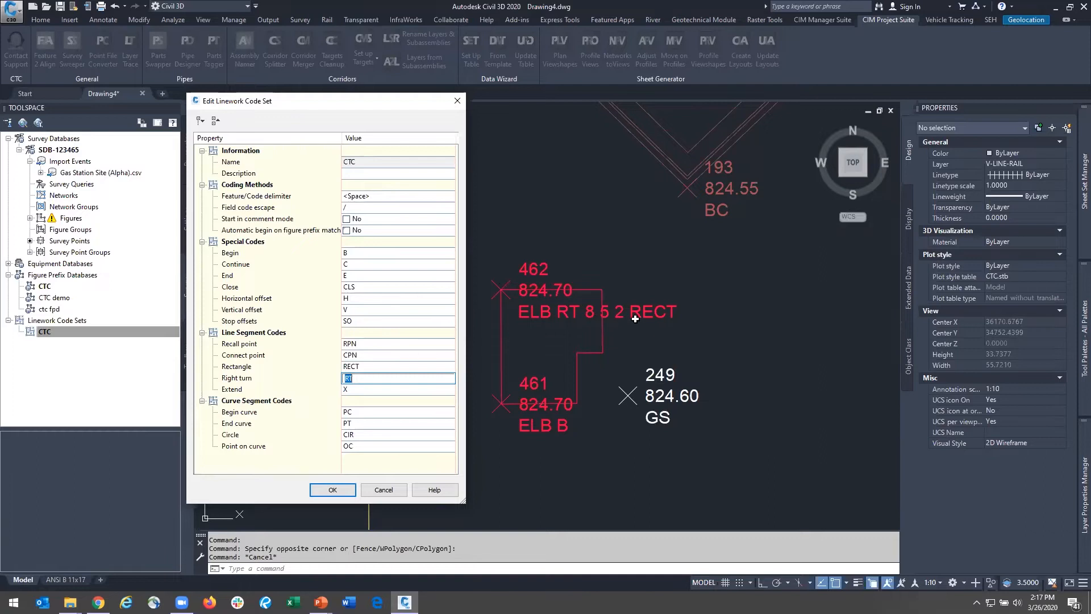
pyautogui.click(370, 367)
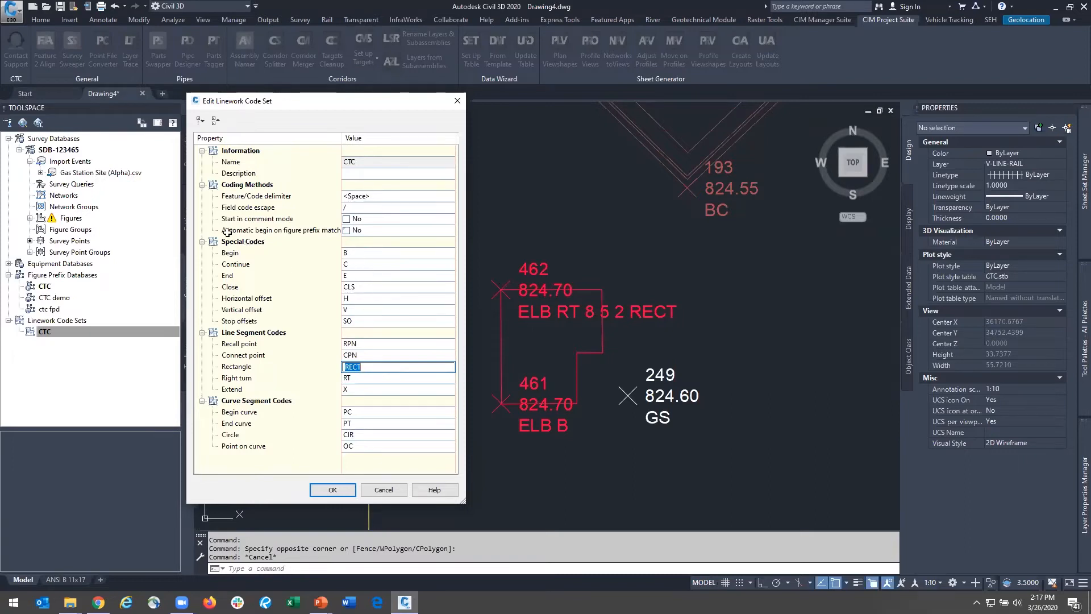
pyautogui.click(333, 490)
# Examine the BC curb curve around points 349 to 355, selecting and deselecting point 352
pyautogui.scroll(-8, 367, 394)
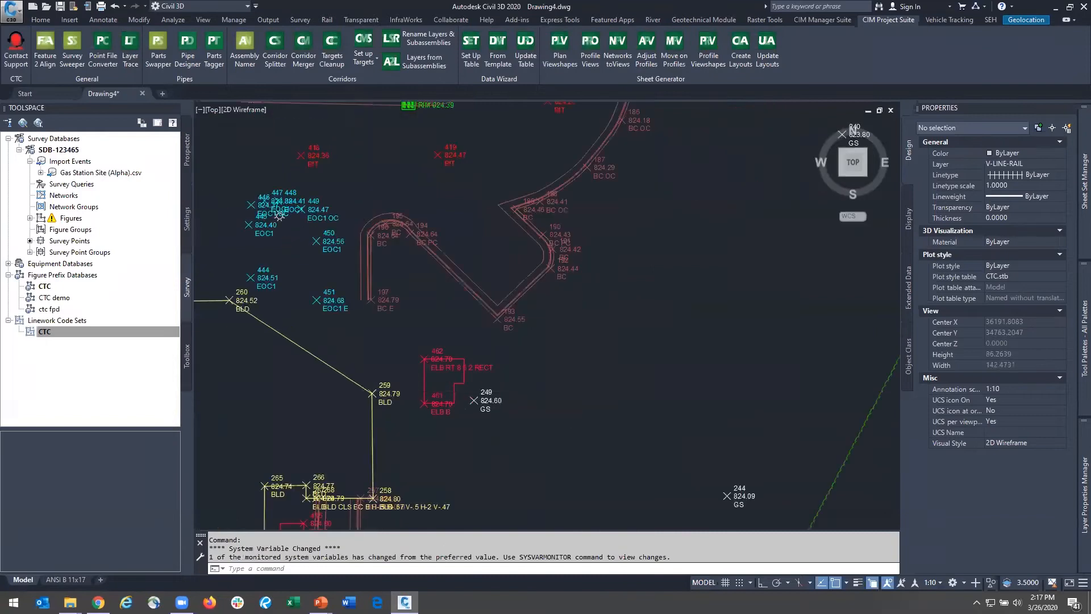
pyautogui.scroll(10, 603, 469)
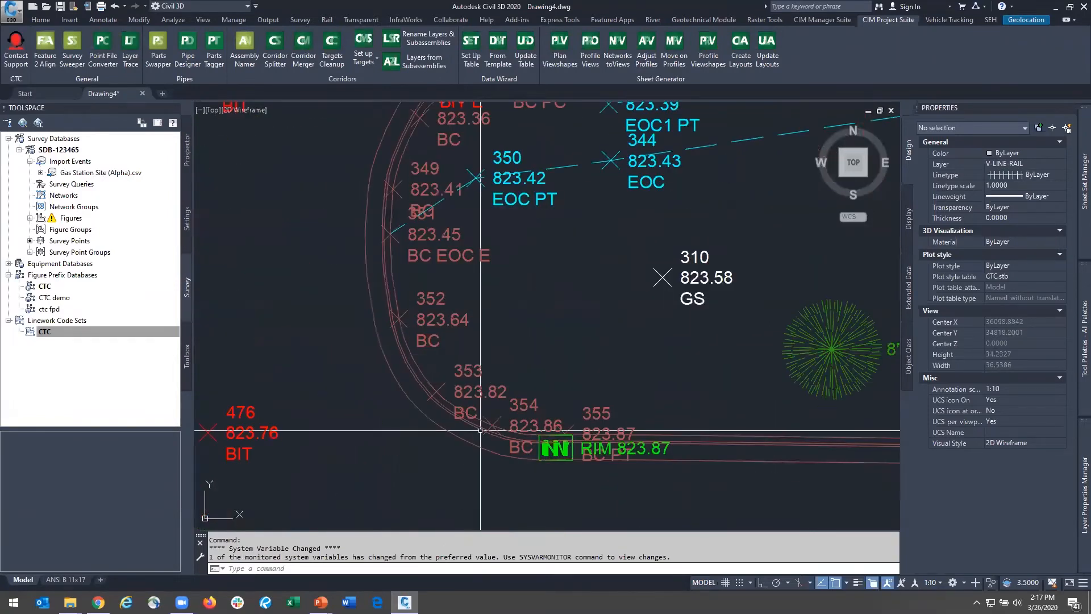
pyautogui.scroll(-4, 505, 330)
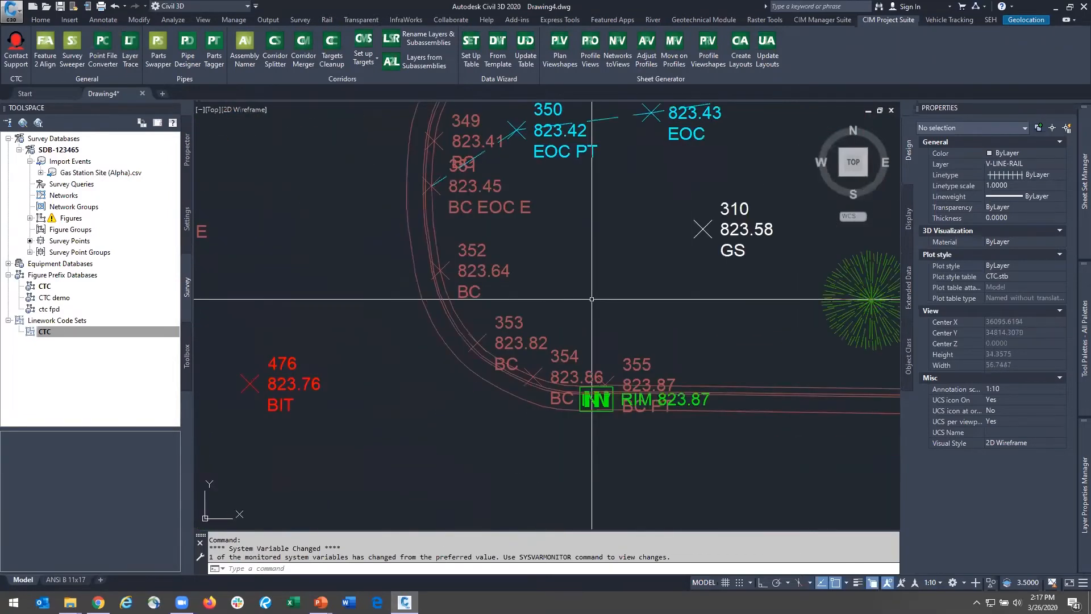
pyautogui.click(427, 318)
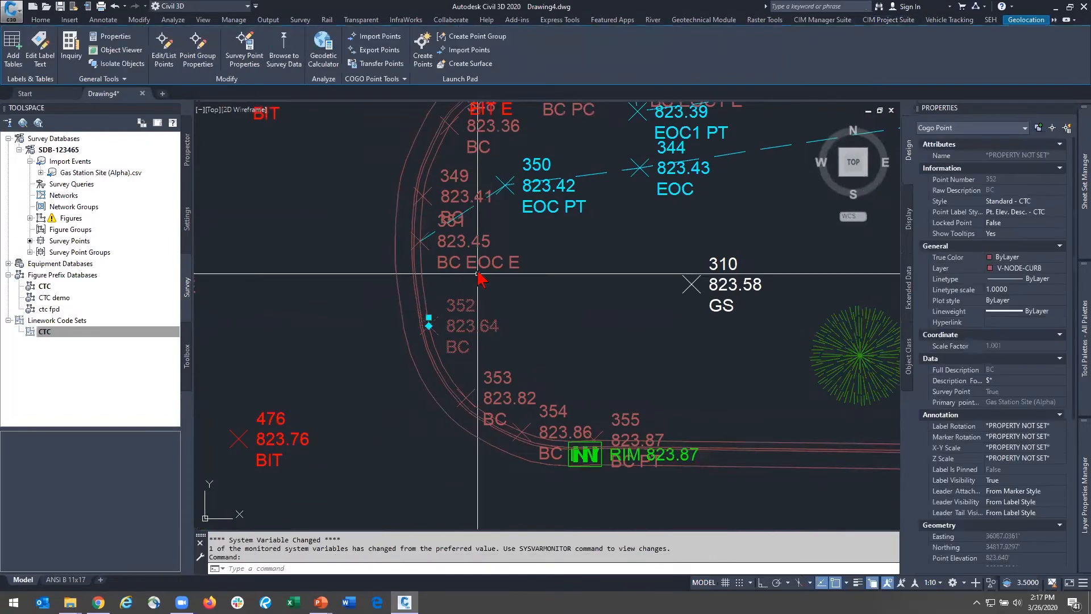
pyautogui.press('Escape')
# Move the label of point 190 (BC PC) to the inner side of the curb with a leader, and deselect the point
pyautogui.moveTo(478, 257)
pyautogui.mouseDown(button='middle')
pyautogui.moveTo(436, 348)
pyautogui.moveTo(185, 339)
pyautogui.mouseUp(button='middle')
pyautogui.scroll(-3, 372, 333)
pyautogui.scroll(4, 600, 253)
pyautogui.scroll(-1, 600, 253)
pyautogui.scroll(-2, 542, 367)
pyautogui.moveTo(544, 345); pyautogui.dragTo(569, 164, button='middle')
pyautogui.moveTo(646, 448); pyautogui.dragTo(646, 336, button='middle')
pyautogui.scroll(3, 657, 403)
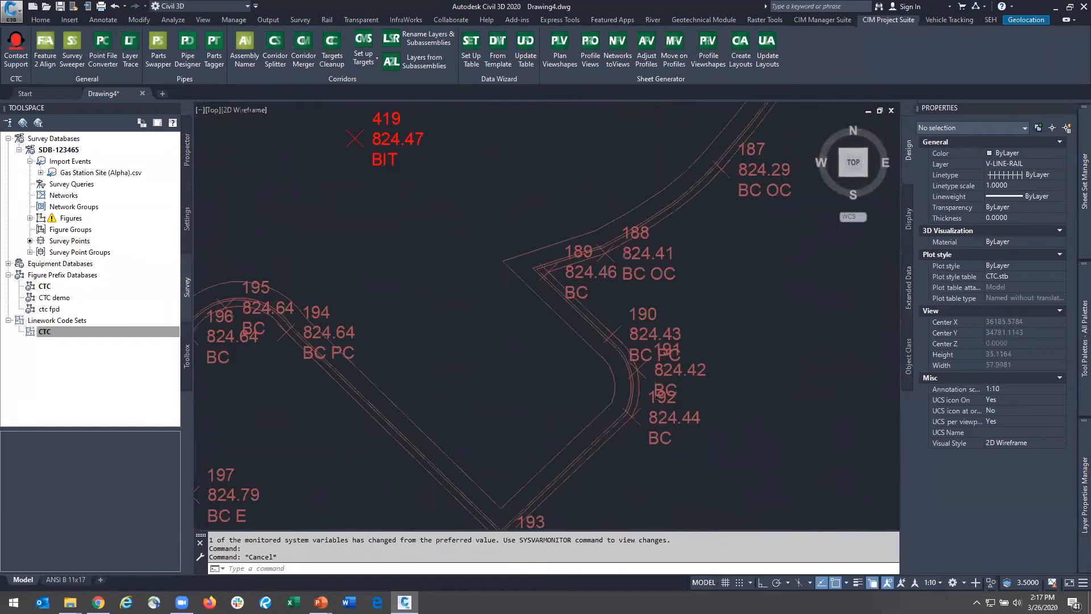
pyautogui.moveTo(770, 376); pyautogui.dragTo(740, 364, button='middle')
pyautogui.click(602, 249)
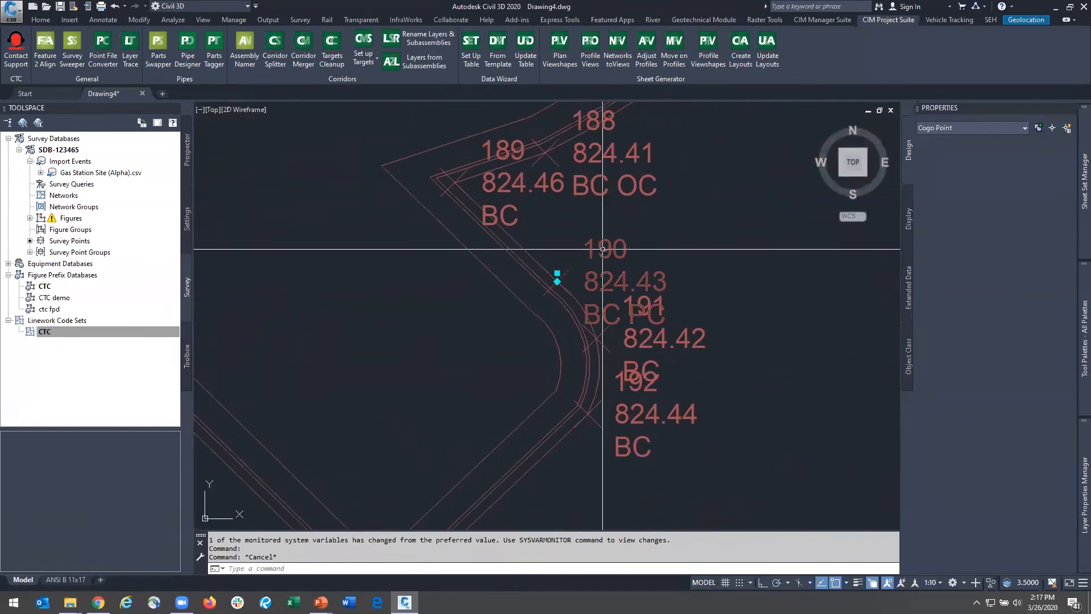
pyautogui.click(557, 281)
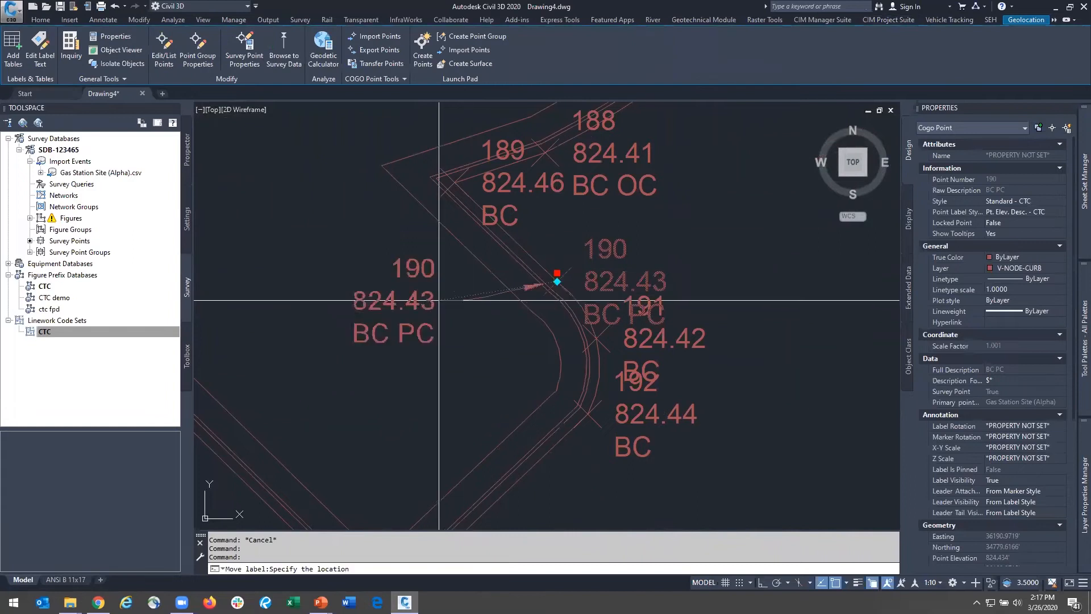
pyautogui.click(439, 300)
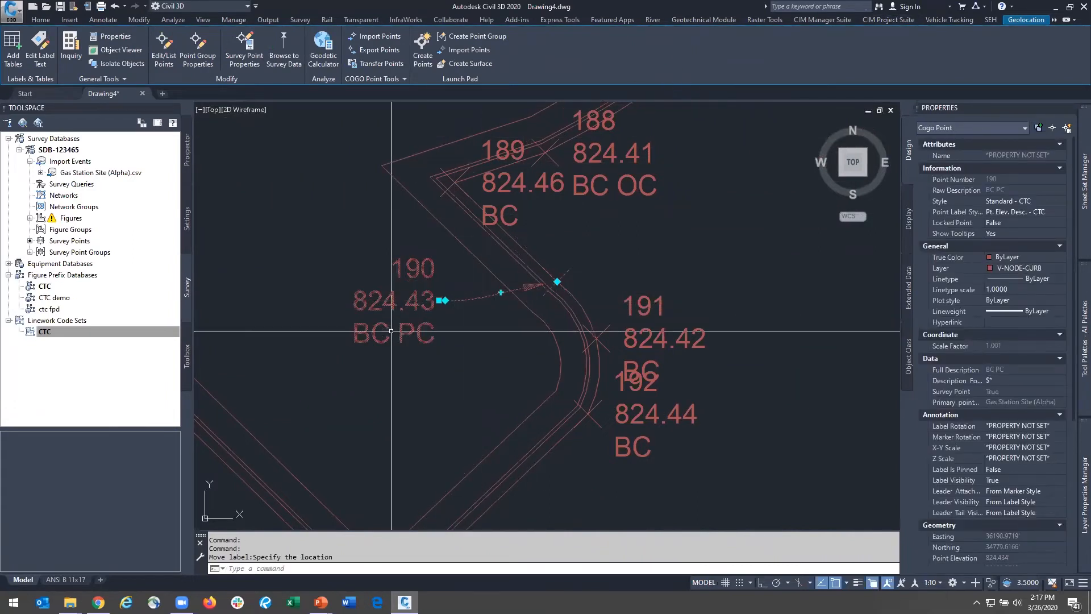
pyautogui.press('Escape')
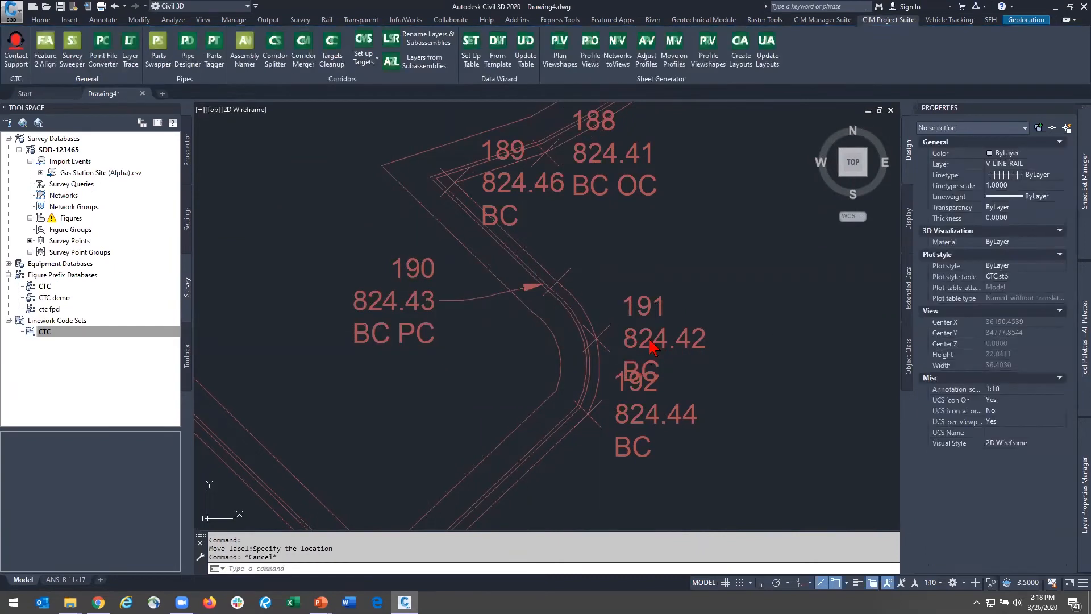
# Check point 191 on the curb curve and move the label of point 192 below its marker, clear of point 191's label
pyautogui.click(594, 341)
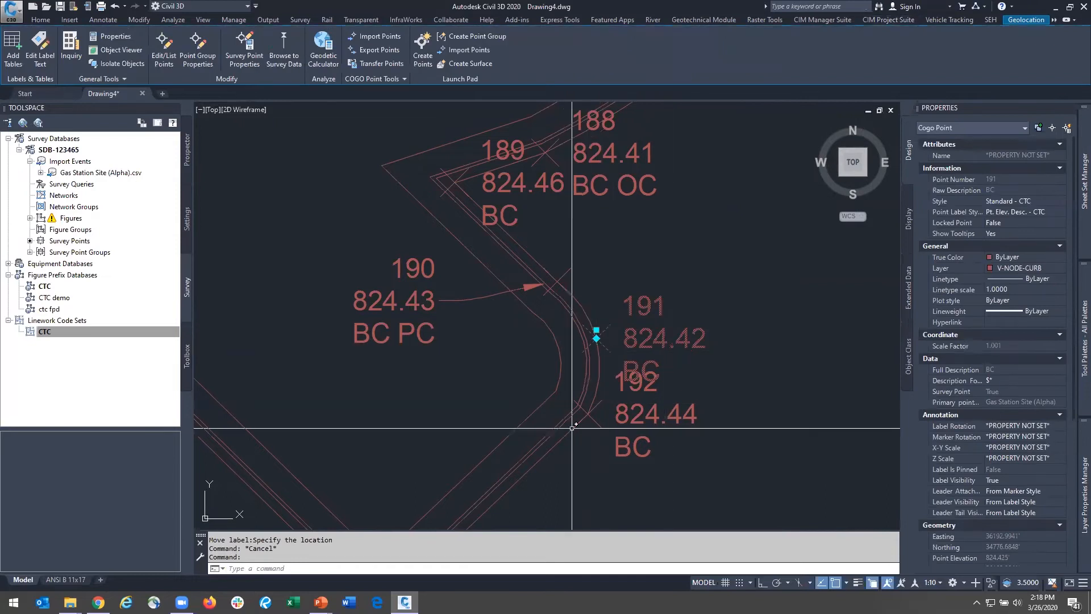
pyautogui.press('Escape')
pyautogui.scroll(-3, 628, 368)
pyautogui.click(669, 331)
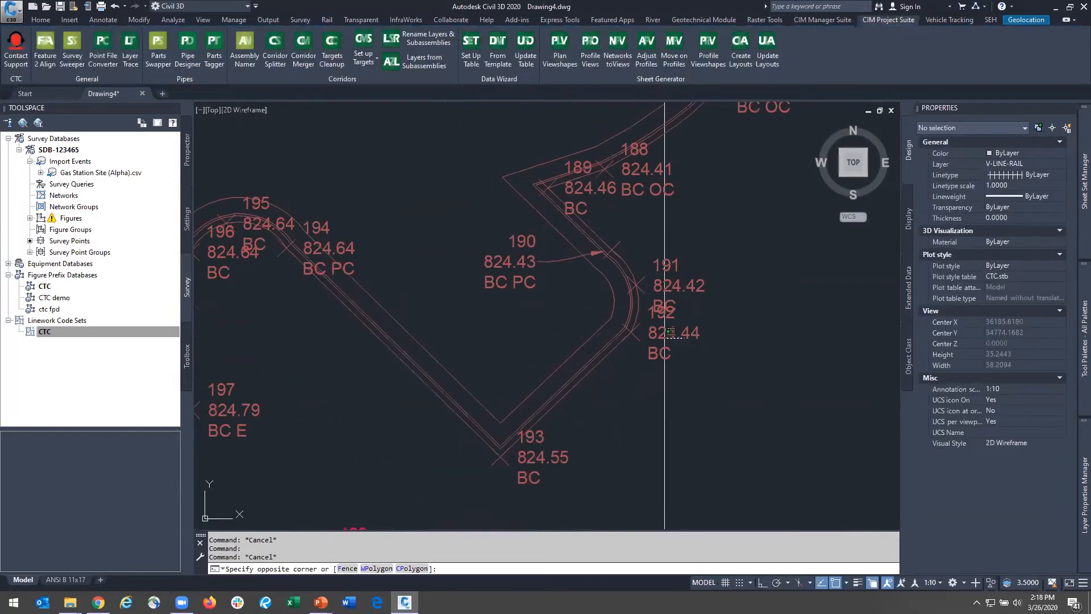
pyautogui.click(624, 323)
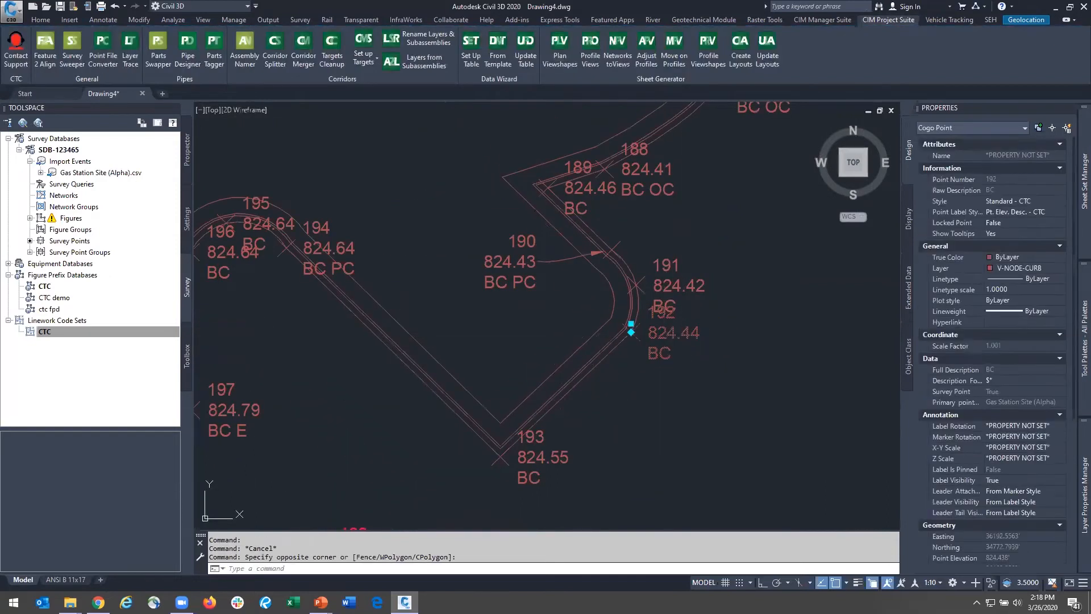
pyautogui.press('Escape')
pyautogui.click(631, 327)
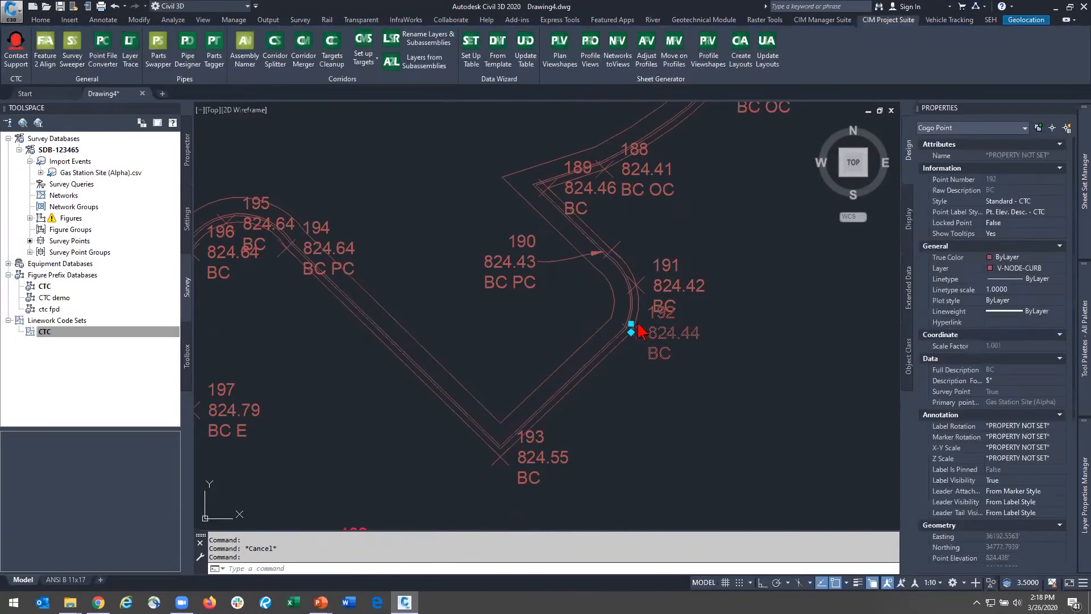
pyautogui.click(630, 324)
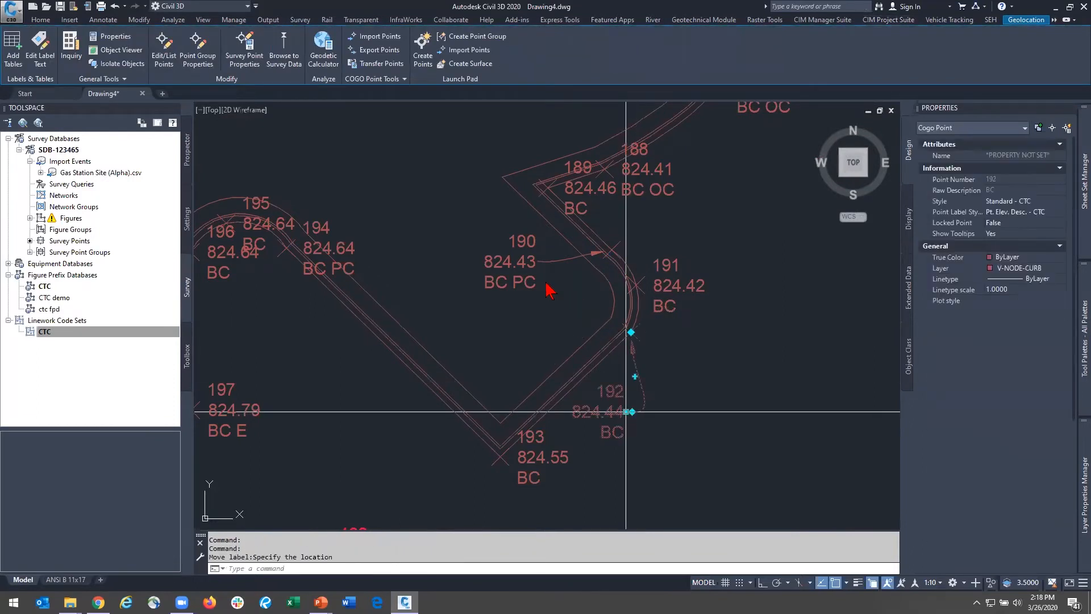
pyautogui.click(626, 411)
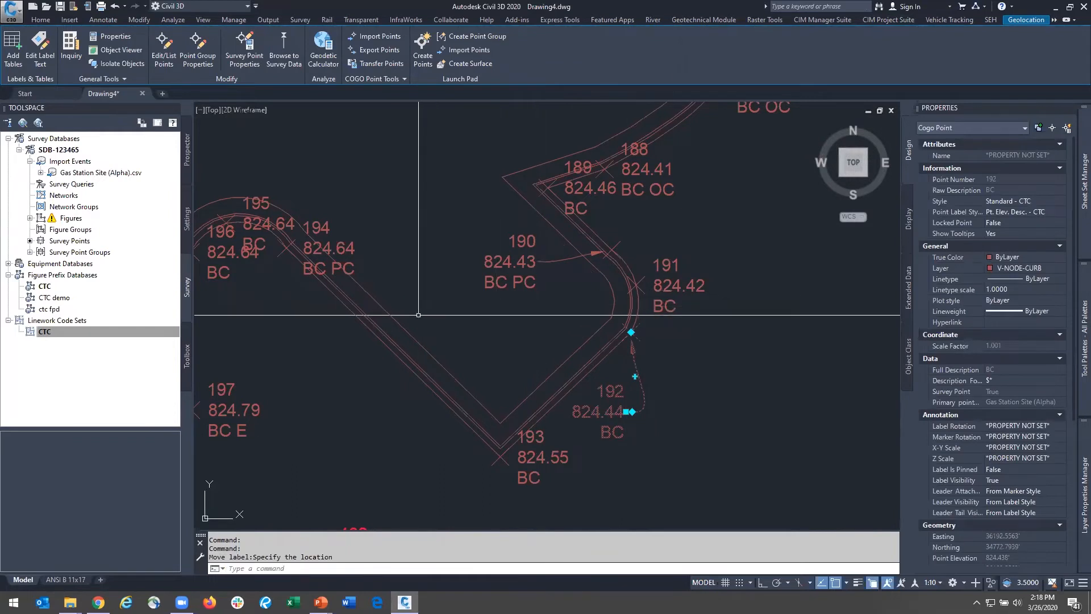
# Locate the narrow curb island around points 35 to 38 and select point 36 coded BC PC
pyautogui.moveTo(344, 334); pyautogui.dragTo(510, 334, button='middle')
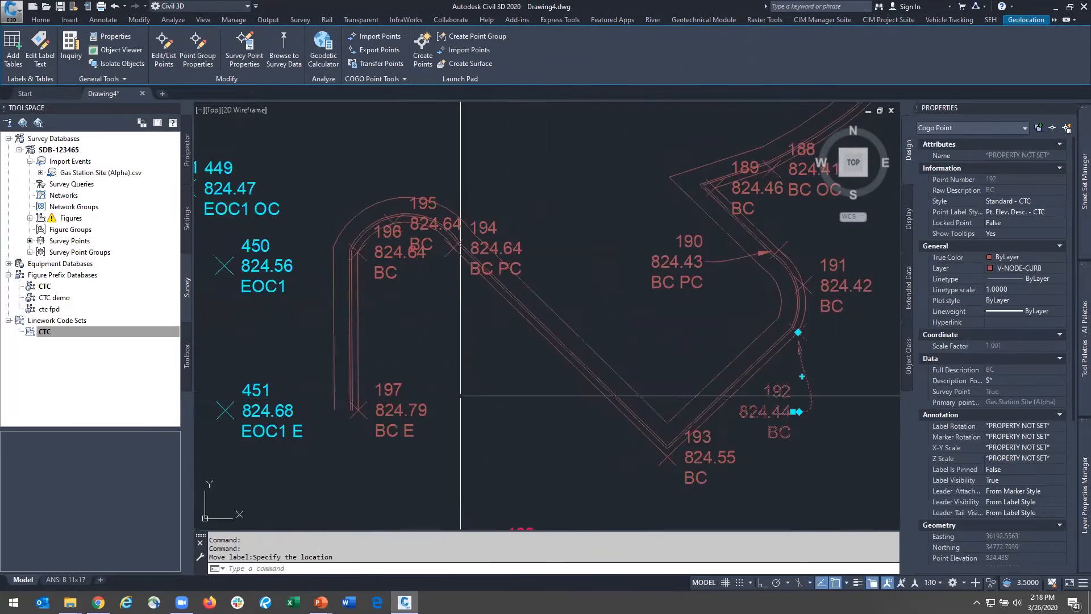
pyautogui.scroll(-6, 460, 395)
pyautogui.moveTo(343, 375); pyautogui.dragTo(603, 362, button='middle')
pyautogui.moveTo(359, 405); pyautogui.dragTo(607, 359, button='middle')
pyautogui.scroll(6, 293, 201)
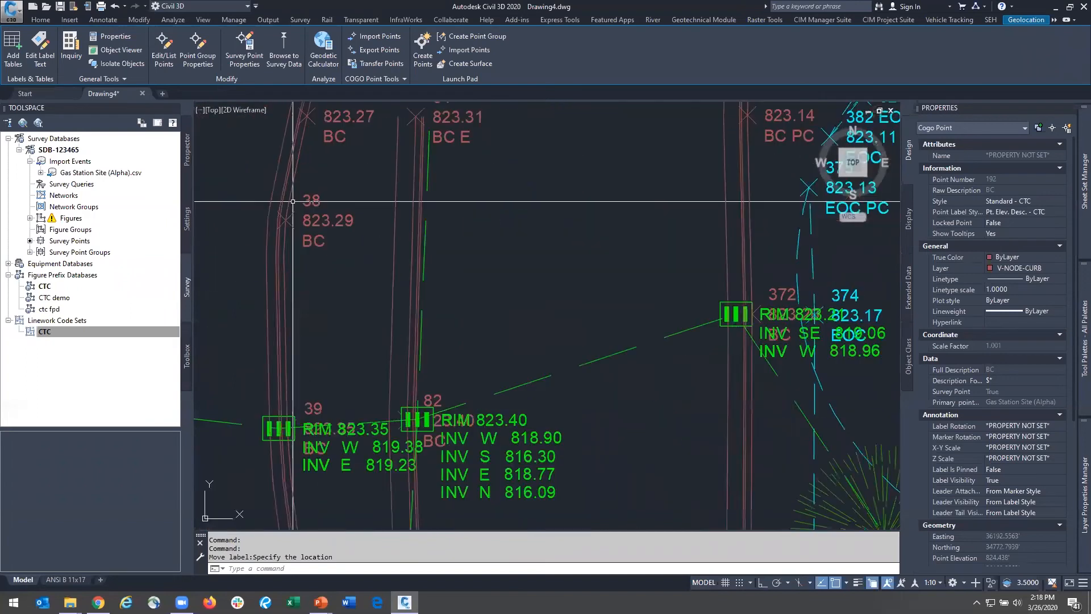
pyautogui.moveTo(292, 201); pyautogui.dragTo(444, 383, button='middle')
pyautogui.scroll(-2, 445, 384)
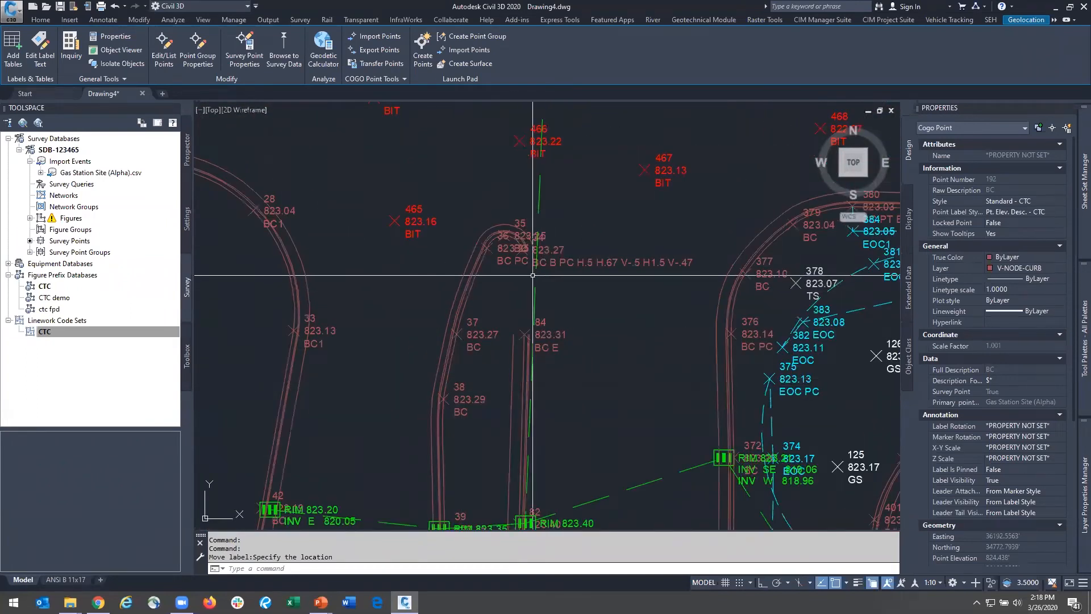
pyautogui.click(505, 261)
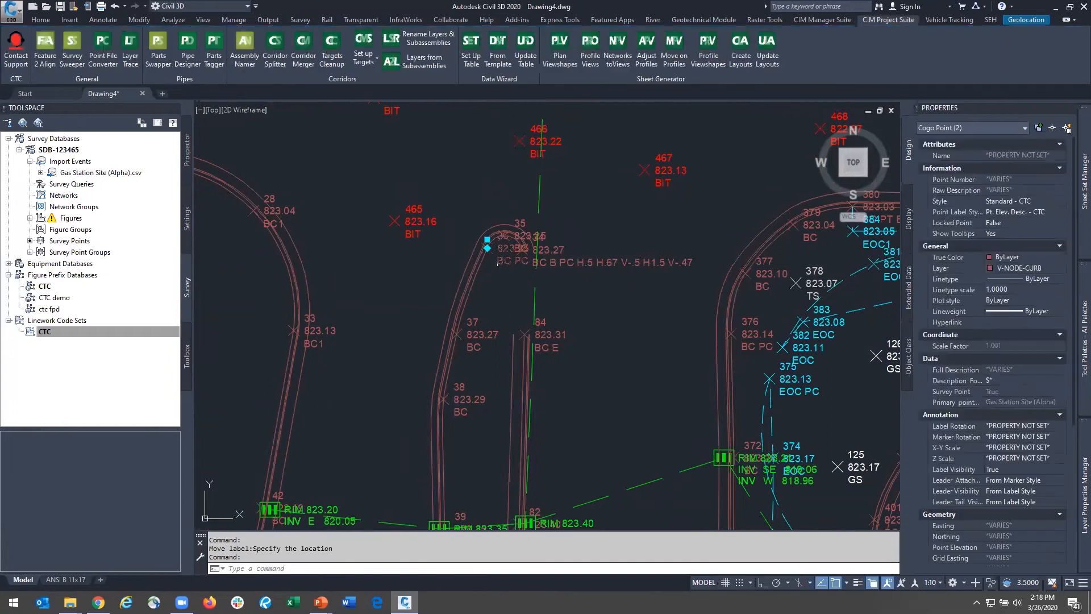
# Follow the island's curb to point 41 to examine its BC PT code, and clear the point selection
pyautogui.scroll(-2, 434, 400)
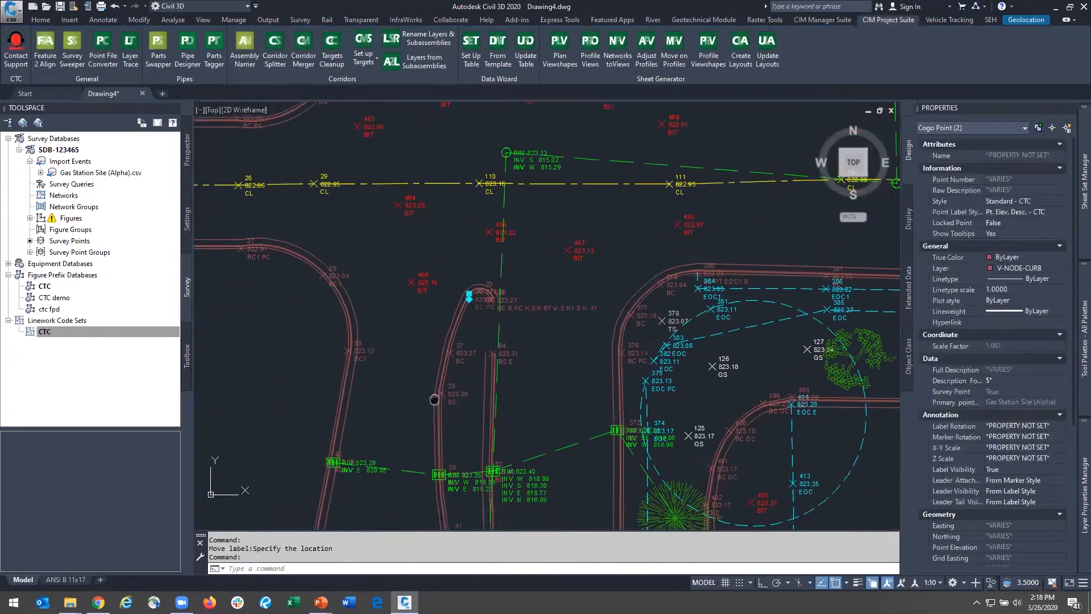
pyautogui.moveTo(434, 399); pyautogui.dragTo(442, 272, button='middle')
pyautogui.moveTo(481, 438); pyautogui.dragTo(483, 360, button='middle')
pyautogui.scroll(6, 482, 346)
pyautogui.press('Escape')
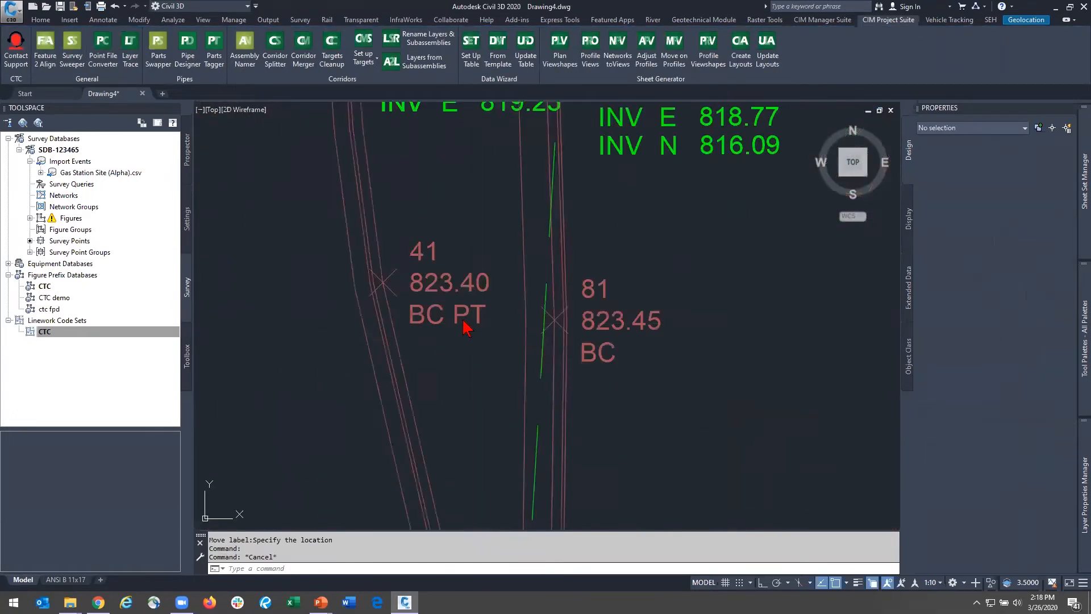
pyautogui.click(465, 328)
# Reopen the CTC linework code set, review the end curve code PT beside point 41, and cancel without changes
pyautogui.rightClick(37, 333)
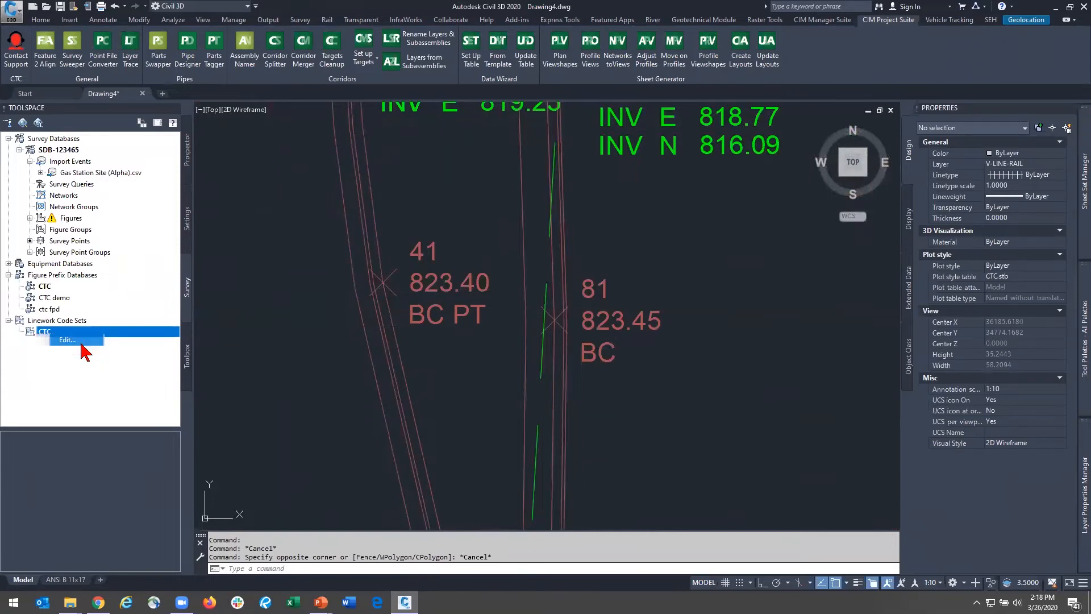
pyautogui.click(67, 340)
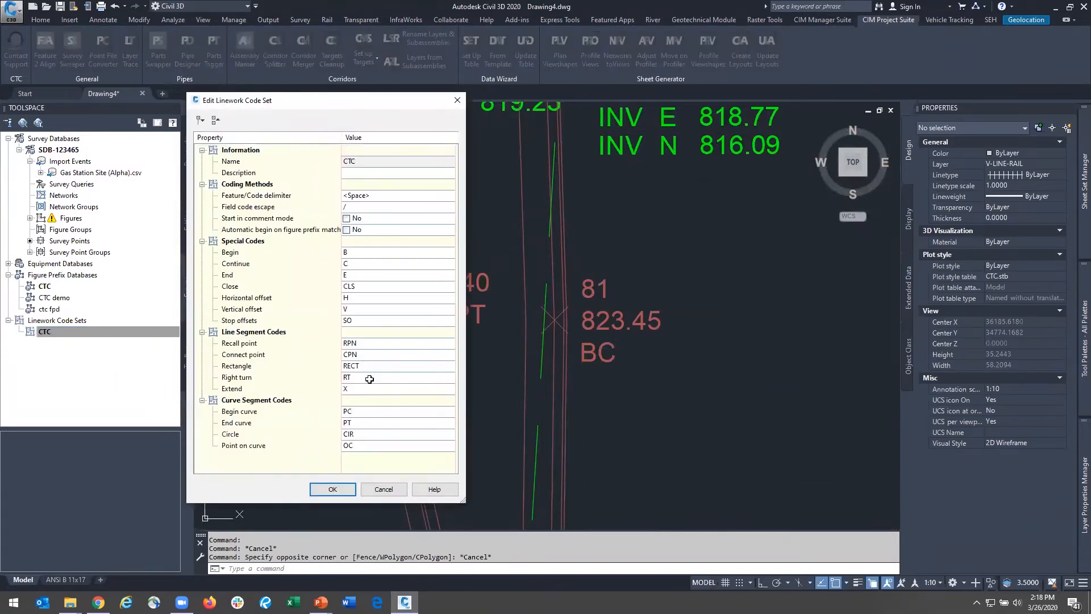
pyautogui.click(374, 423)
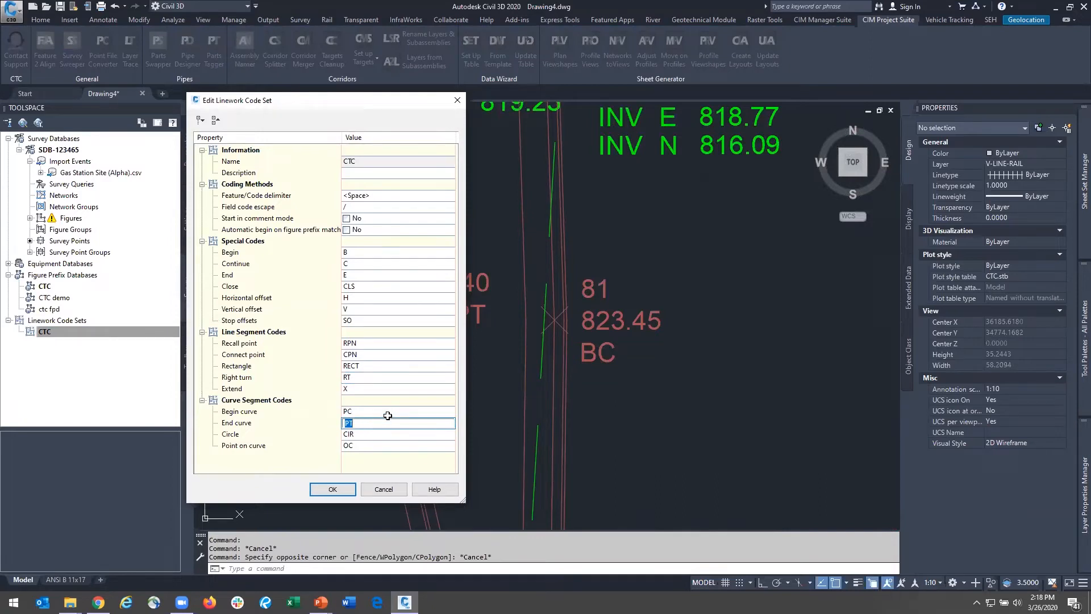
pyautogui.click(385, 427)
pyautogui.click(325, 100)
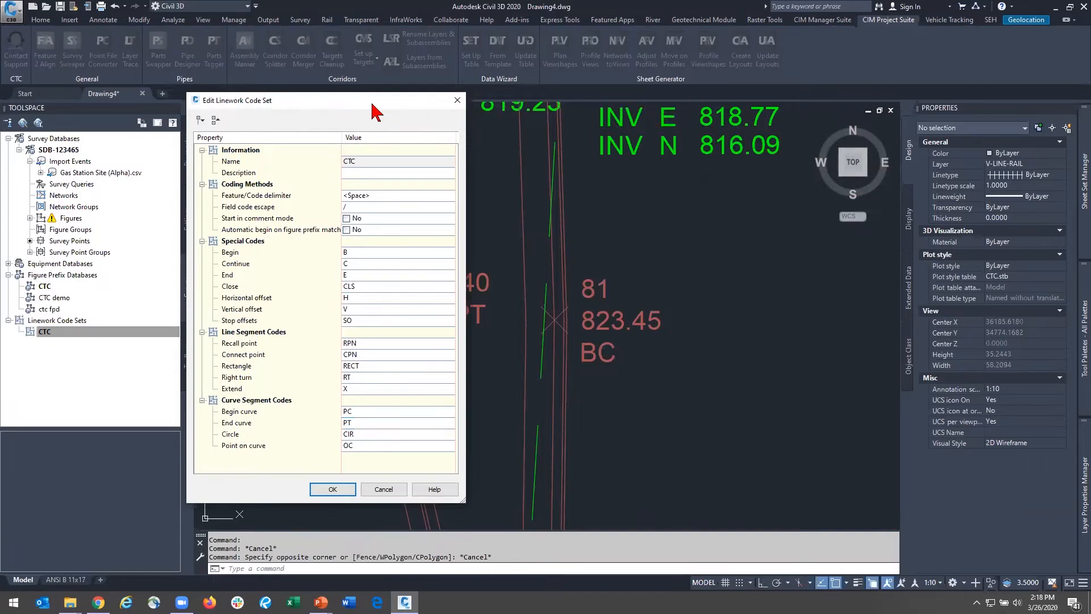
pyautogui.moveTo(375, 111); pyautogui.dragTo(836, 111)
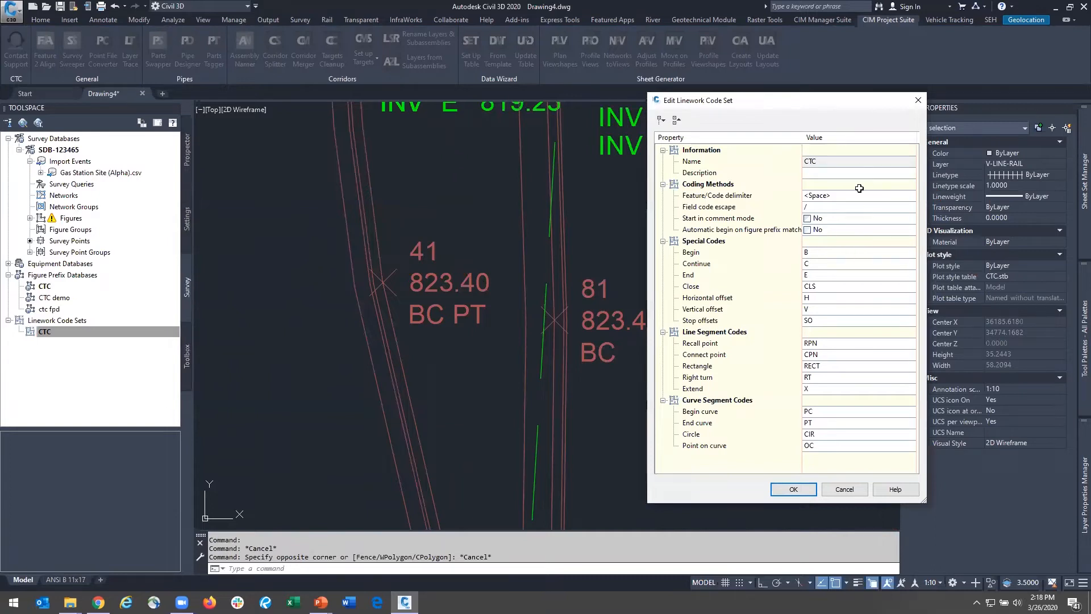
pyautogui.click(843, 489)
pyautogui.scroll(-6, 643, 402)
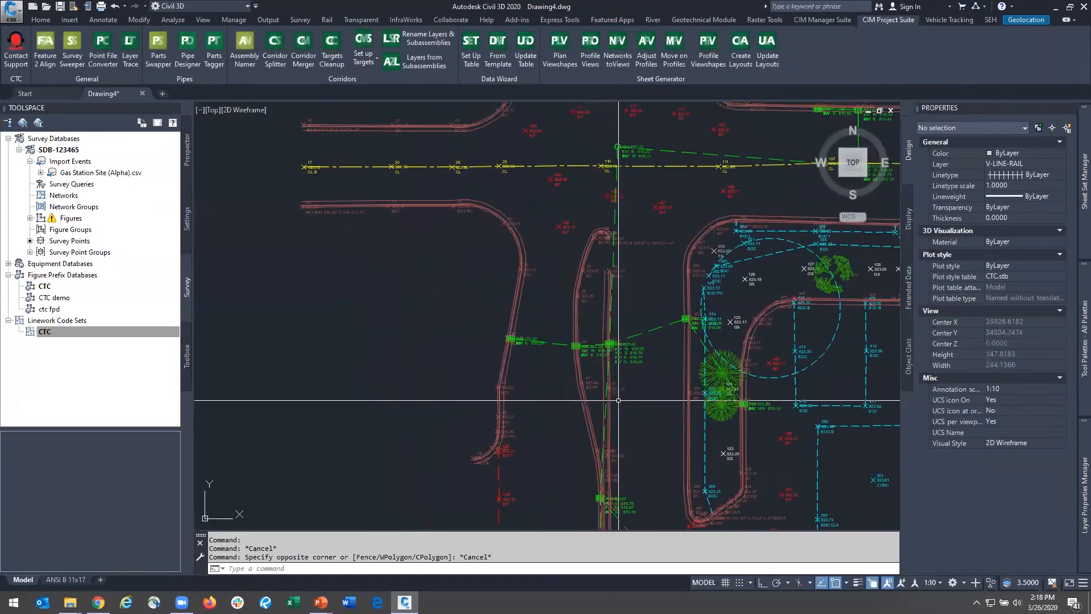
# Select the four curb figures starting at point 18, coded BC1 B with H and V offsets, and open them in the Object Viewer
pyautogui.scroll(-2, 643, 403)
pyautogui.moveTo(644, 402); pyautogui.dragTo(525, 373, button='middle')
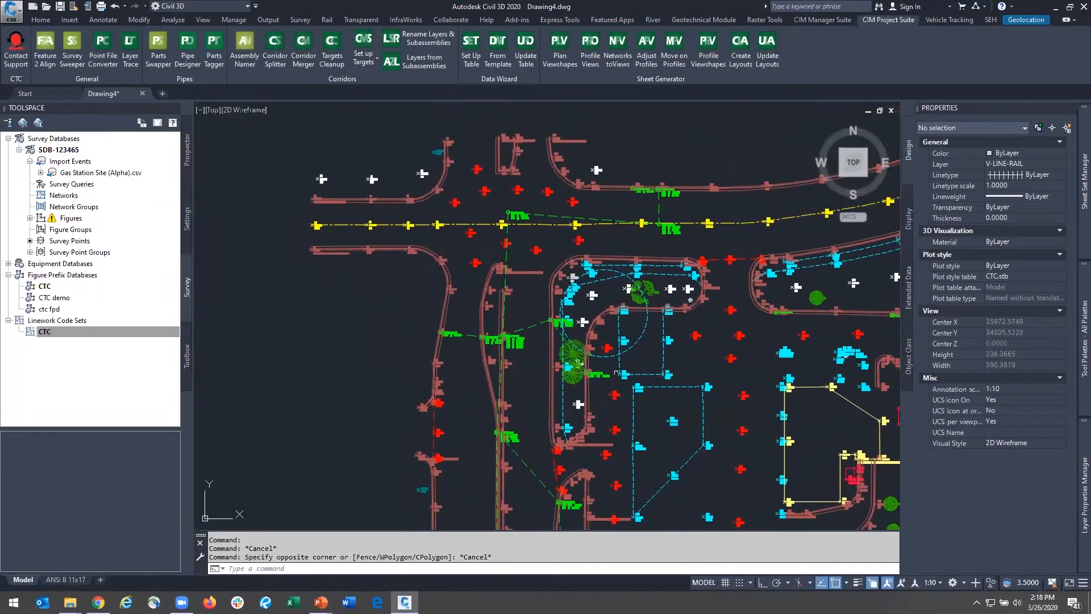
pyautogui.moveTo(673, 375); pyautogui.dragTo(576, 353, button='middle')
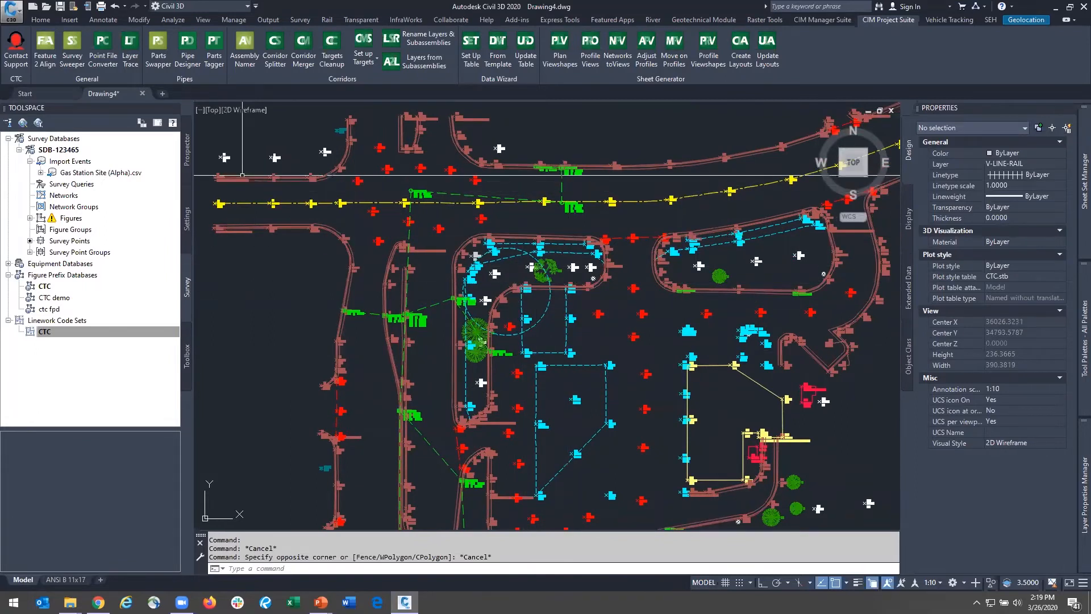
pyautogui.scroll(10, 313, 253)
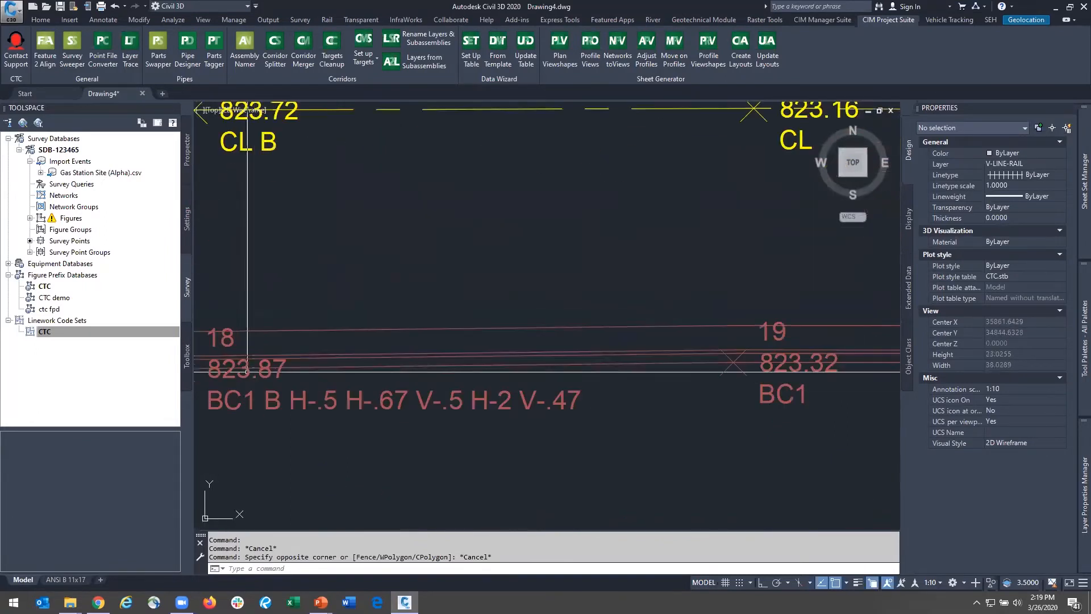
pyautogui.moveTo(272, 412); pyautogui.dragTo(408, 404, button='middle')
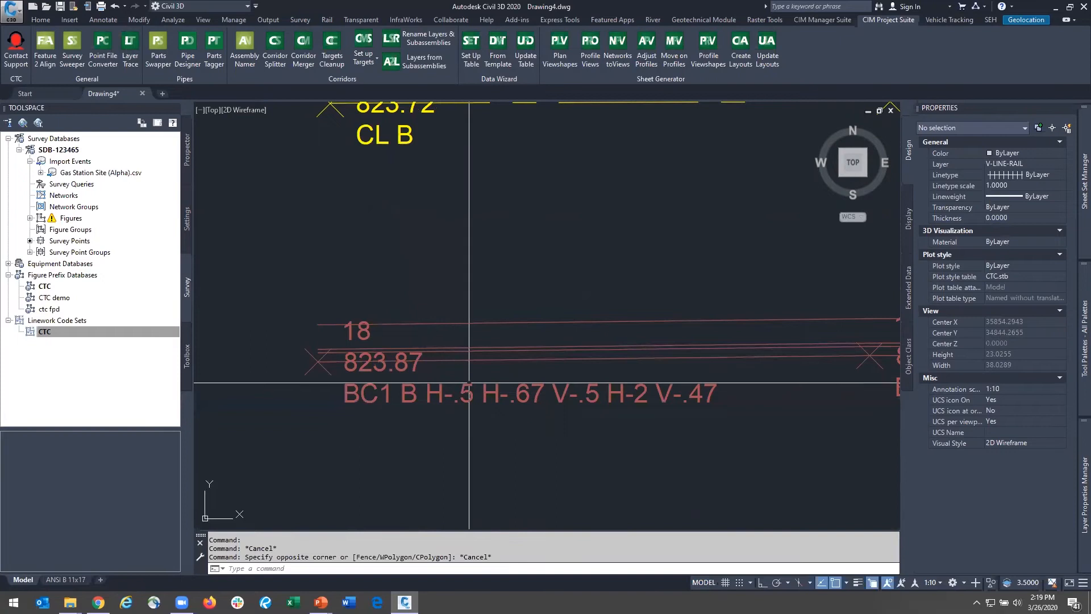
pyautogui.moveTo(488, 373); pyautogui.dragTo(472, 304)
pyautogui.rightClick(473, 286)
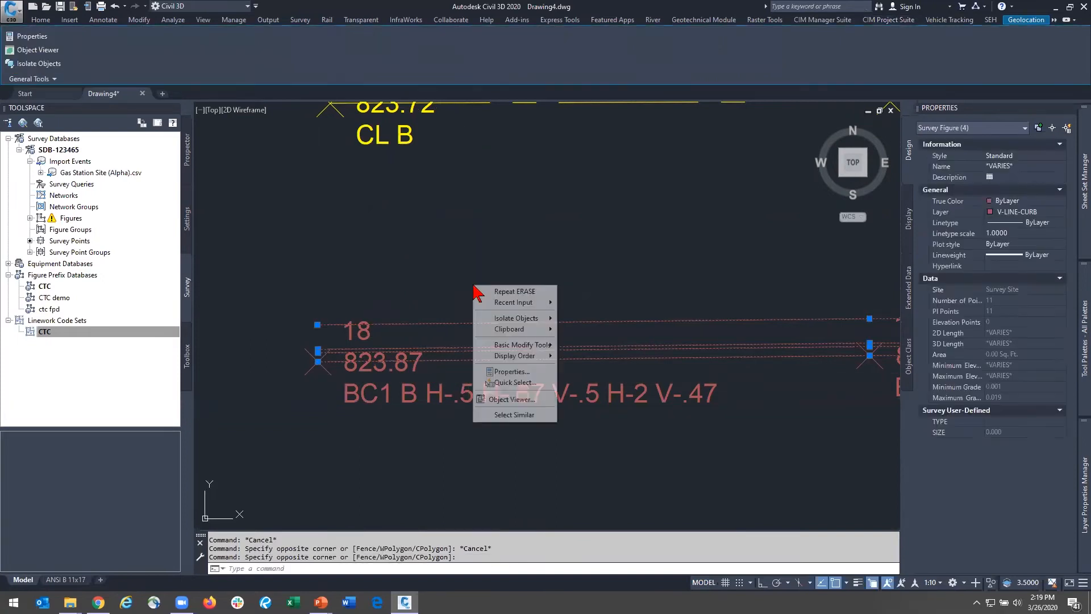
pyautogui.click(514, 399)
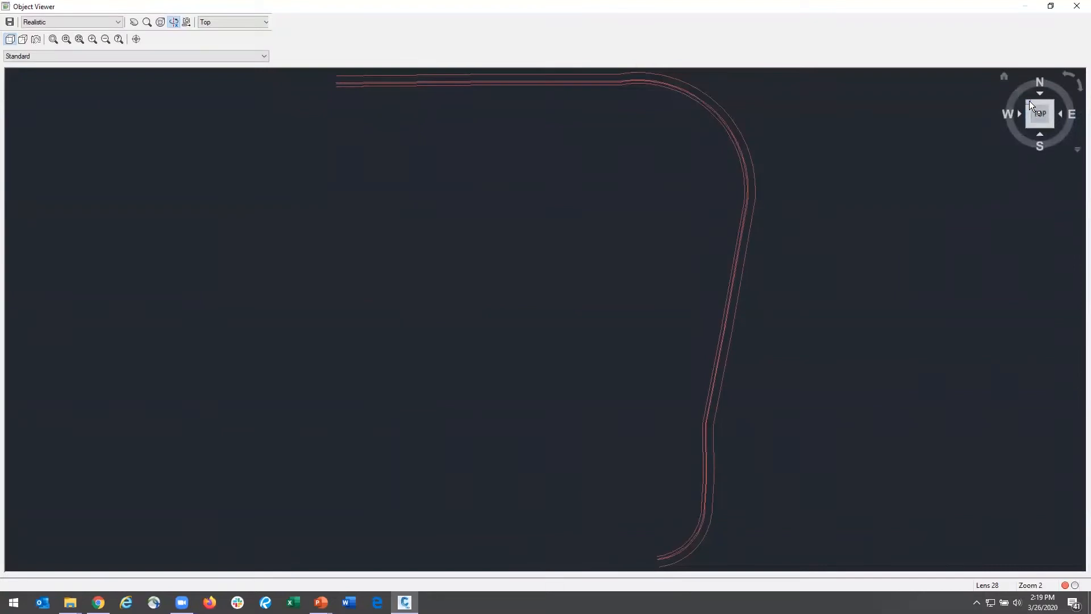
# Orbit the curb figures to examine their stepped cross-section from the end, and close the Object Viewer
pyautogui.click(1028, 101)
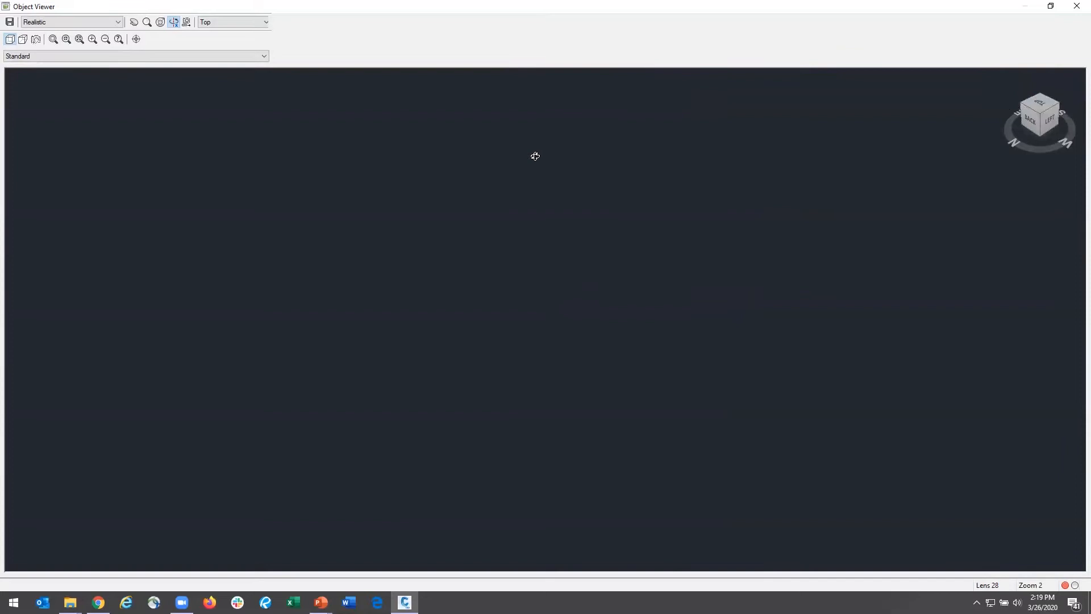
pyautogui.moveTo(483, 521)
pyautogui.mouseDown()
pyautogui.moveTo(509, 319)
pyautogui.moveTo(633, 360)
pyautogui.moveTo(527, 344)
pyautogui.moveTo(777, 238)
pyautogui.moveTo(775, 290)
pyautogui.moveTo(451, 432)
pyautogui.moveTo(387, 178)
pyautogui.mouseUp()
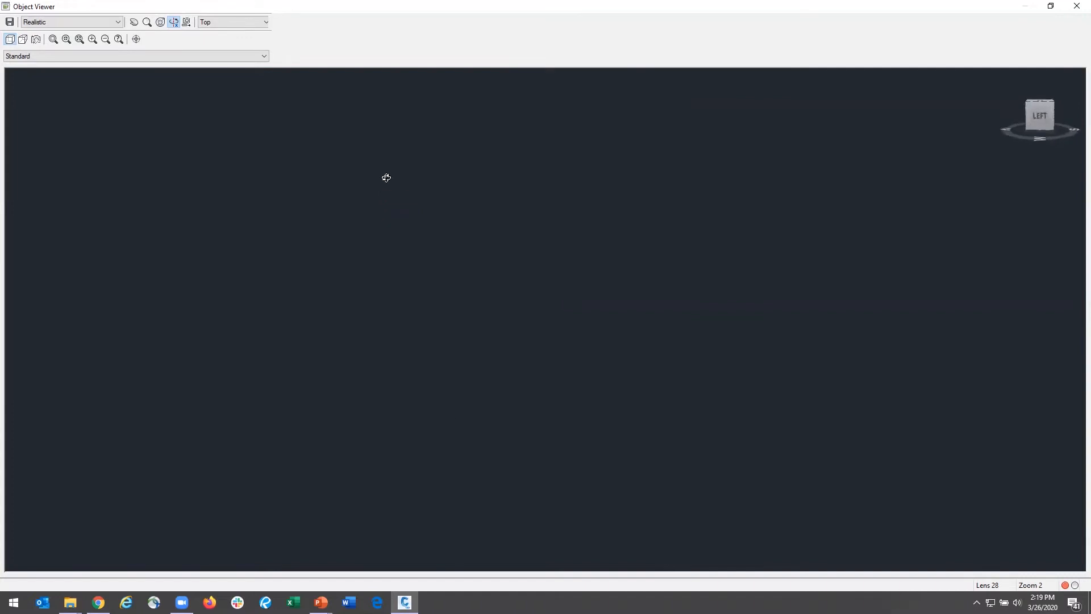
pyautogui.moveTo(516, 259)
pyautogui.mouseDown()
pyautogui.moveTo(410, 276)
pyautogui.moveTo(453, 278)
pyautogui.moveTo(608, 358)
pyautogui.moveTo(463, 379)
pyautogui.moveTo(453, 270)
pyautogui.moveTo(470, 326)
pyautogui.moveTo(663, 440)
pyautogui.mouseUp()
pyautogui.moveTo(635, 435); pyautogui.dragTo(504, 275)
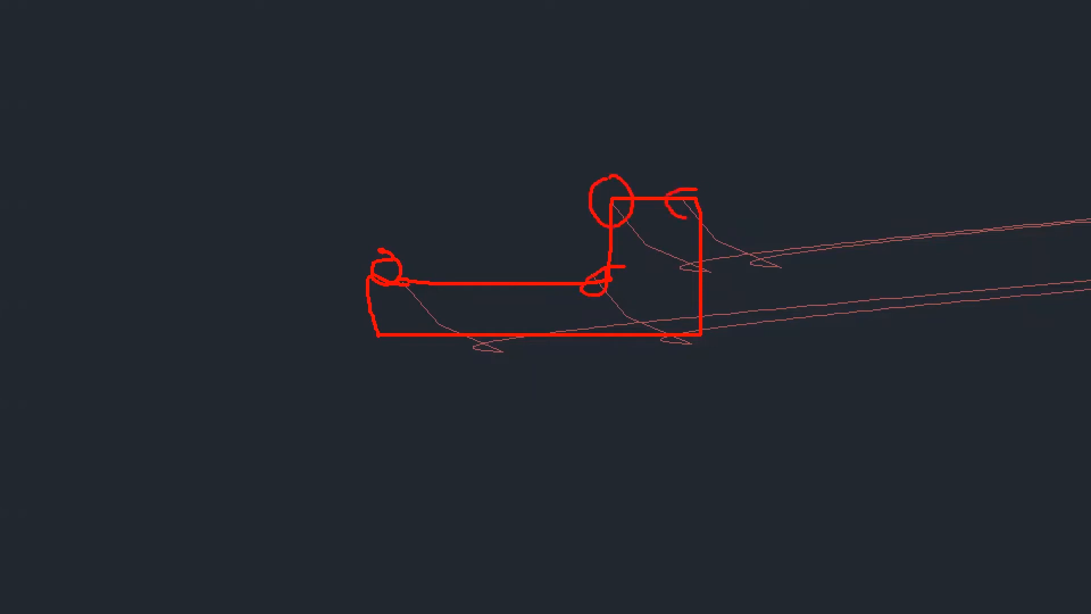
pyautogui.press('Escape')
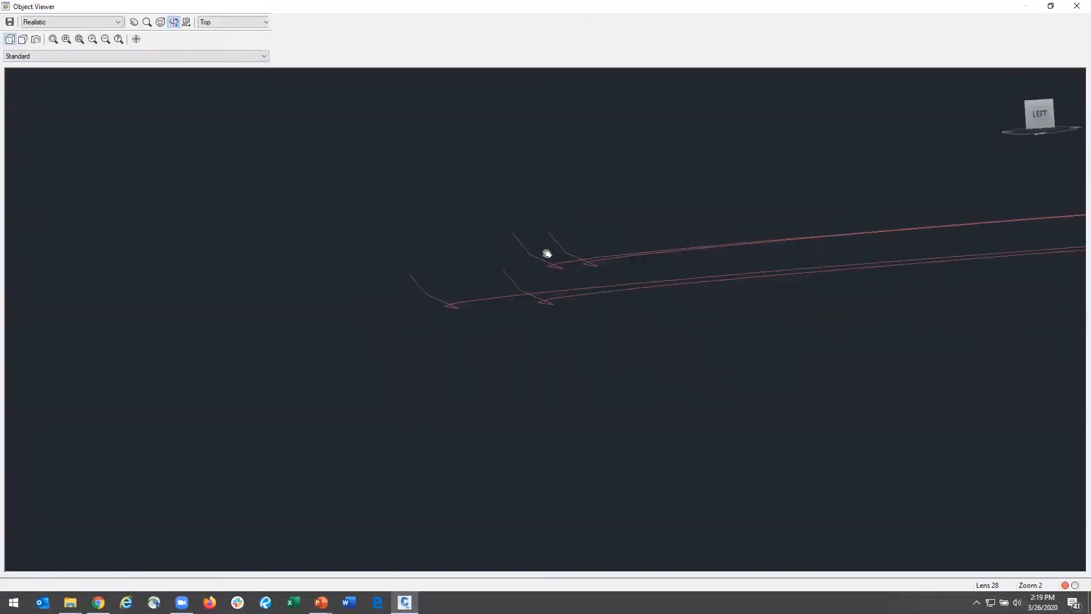
pyautogui.press('Escape')
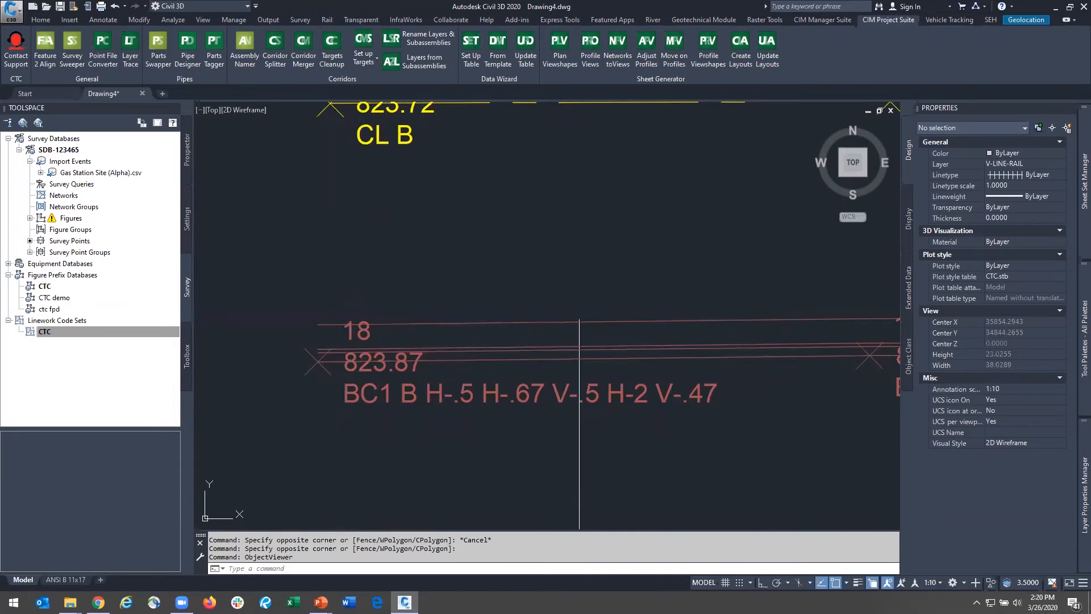
# Look over the linework across the whole site and examine the EOCC code of point 295 by the open concrete outline
pyautogui.scroll(-2, 705, 416)
pyautogui.moveTo(705, 417); pyautogui.dragTo(613, 416, button='middle')
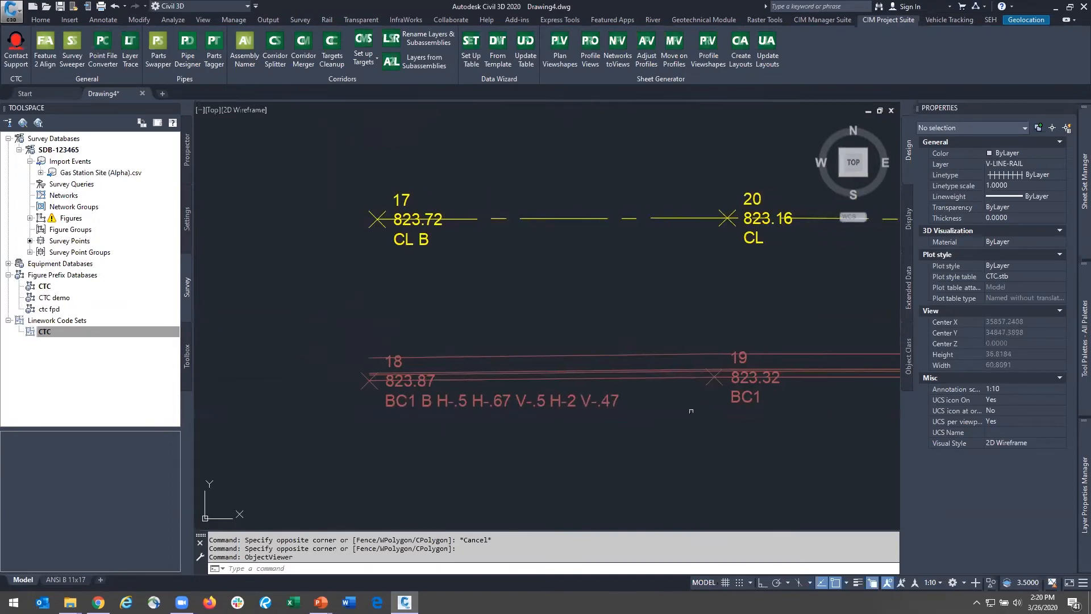
pyautogui.scroll(-5, 663, 429)
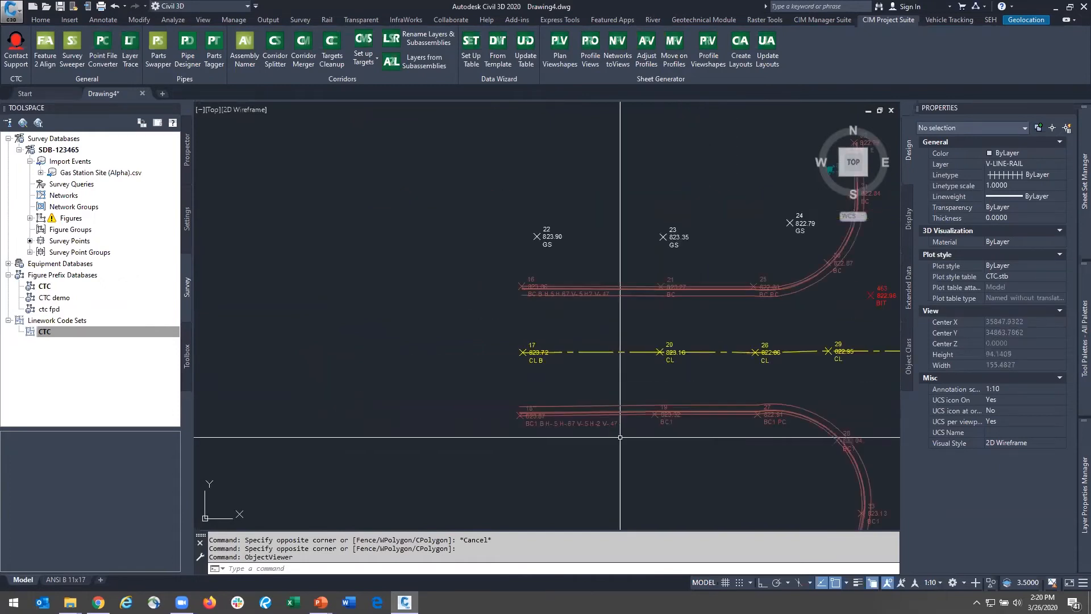
pyautogui.scroll(1, 450, 453)
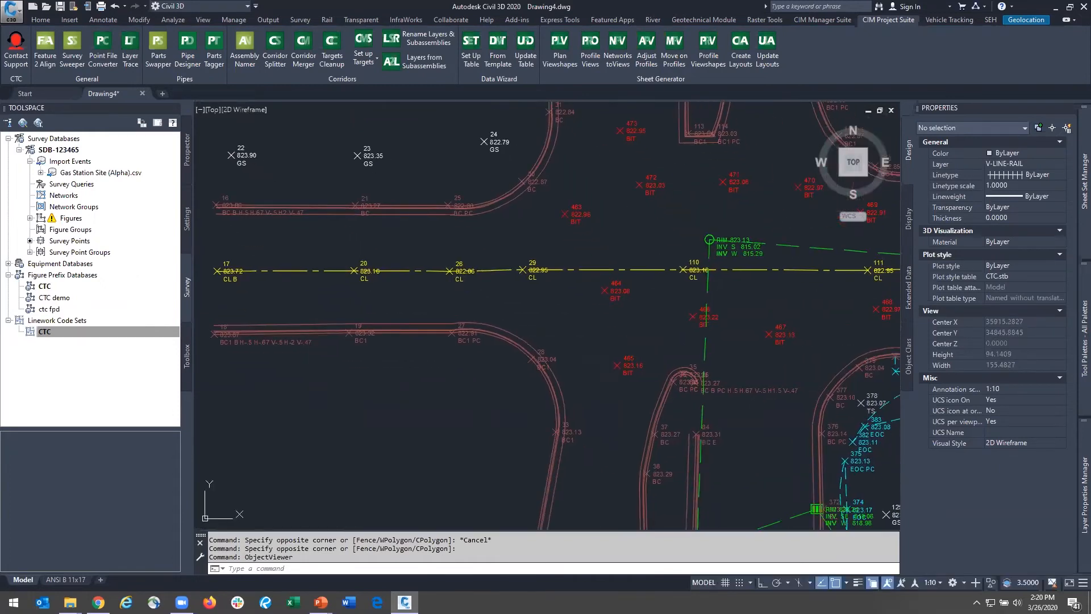
pyautogui.scroll(-2, 617, 480)
pyautogui.moveTo(722, 490); pyautogui.dragTo(492, 264, button='middle')
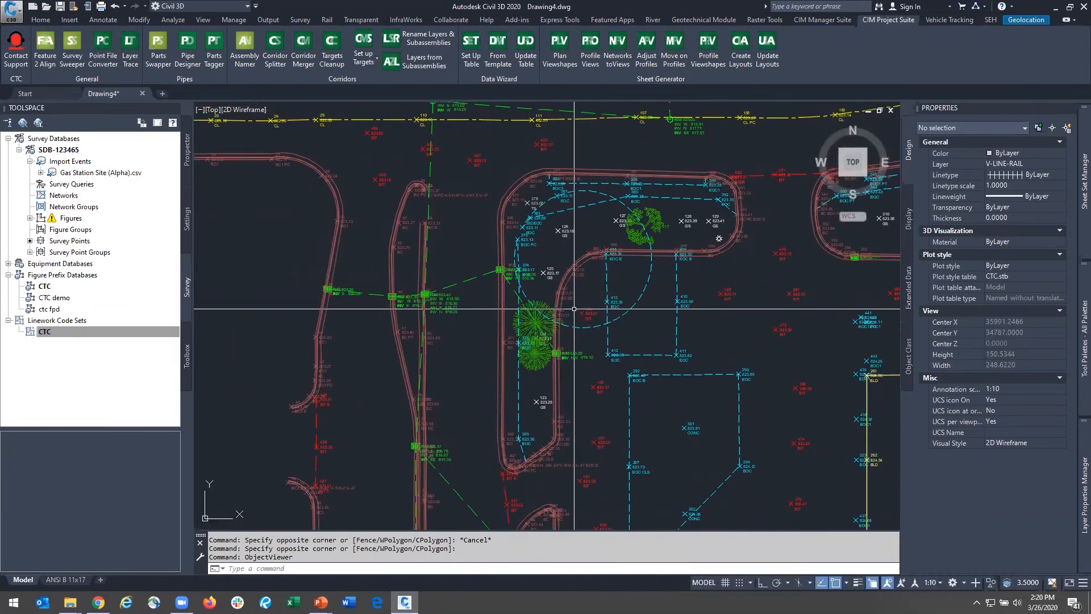
pyautogui.moveTo(614, 350); pyautogui.dragTo(468, 379, button='middle')
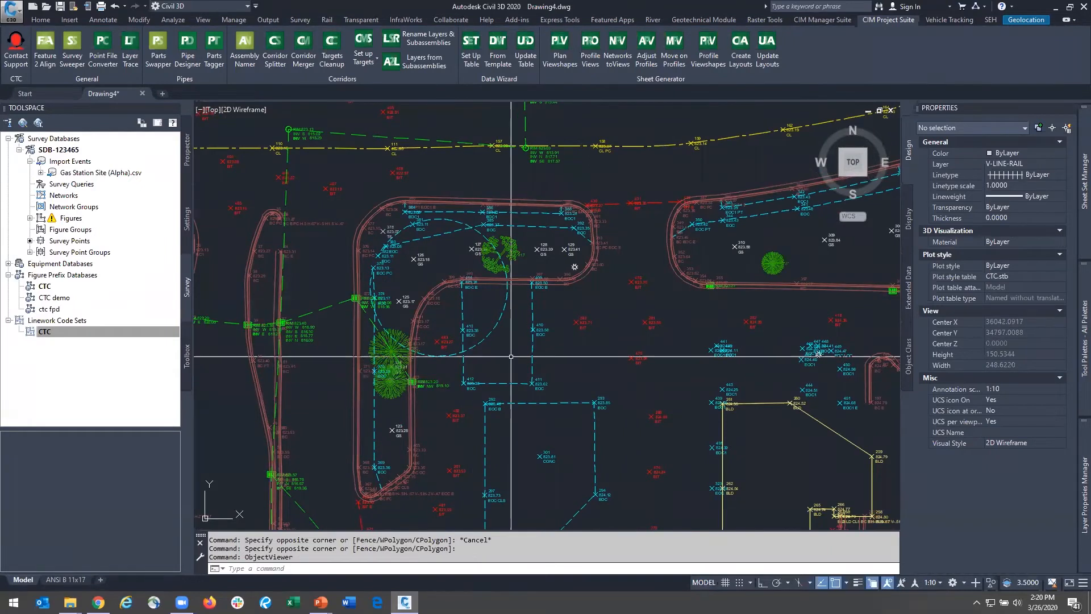
pyautogui.scroll(-5, 654, 405)
pyautogui.moveTo(653, 405); pyautogui.dragTo(553, 345, button='middle')
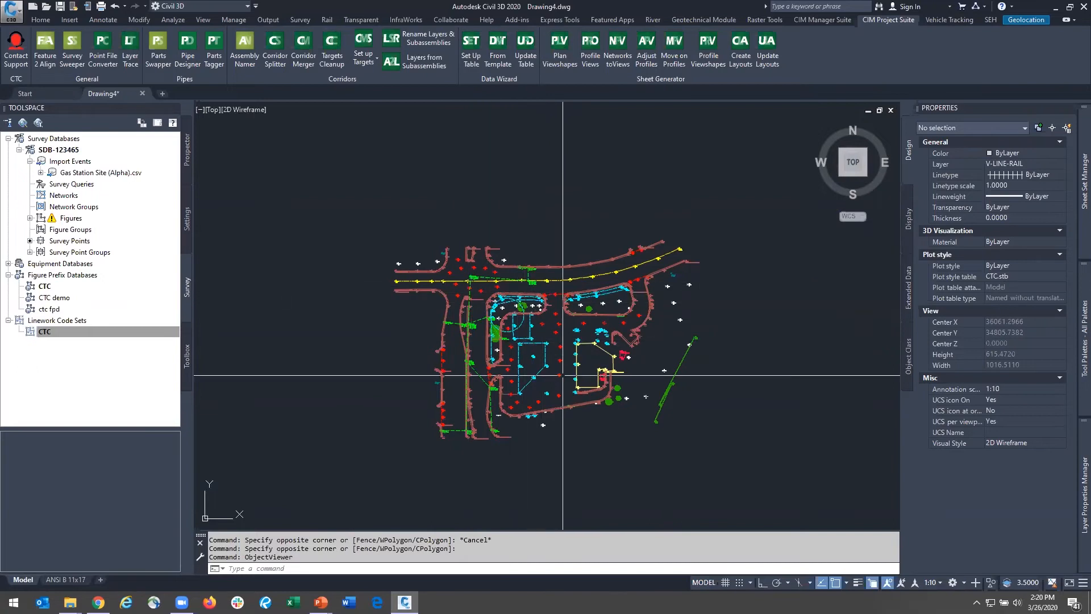
pyautogui.scroll(5, 536, 375)
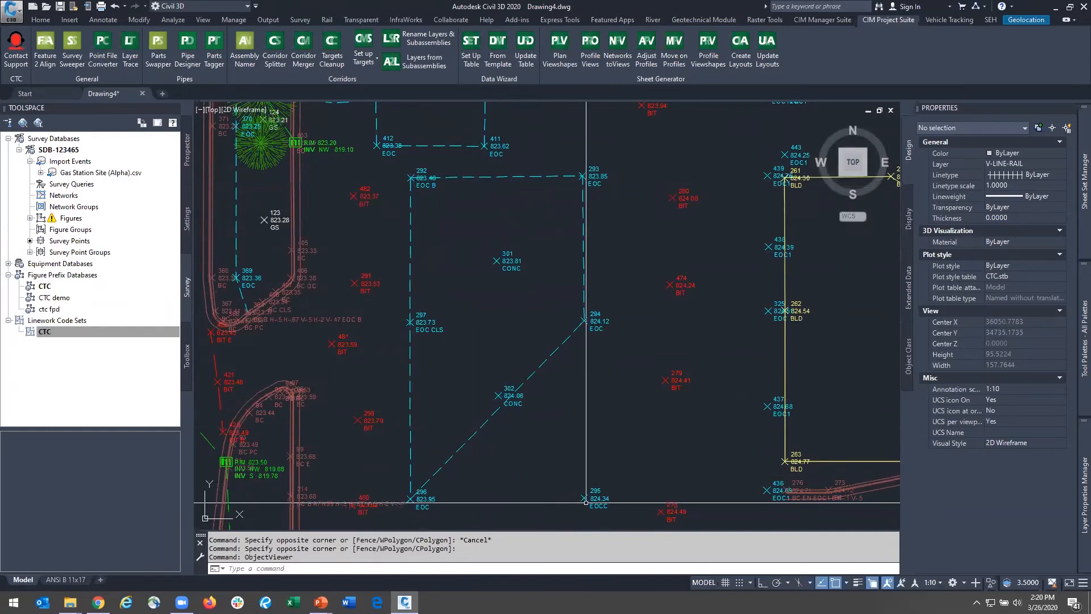
pyautogui.scroll(8, 611, 518)
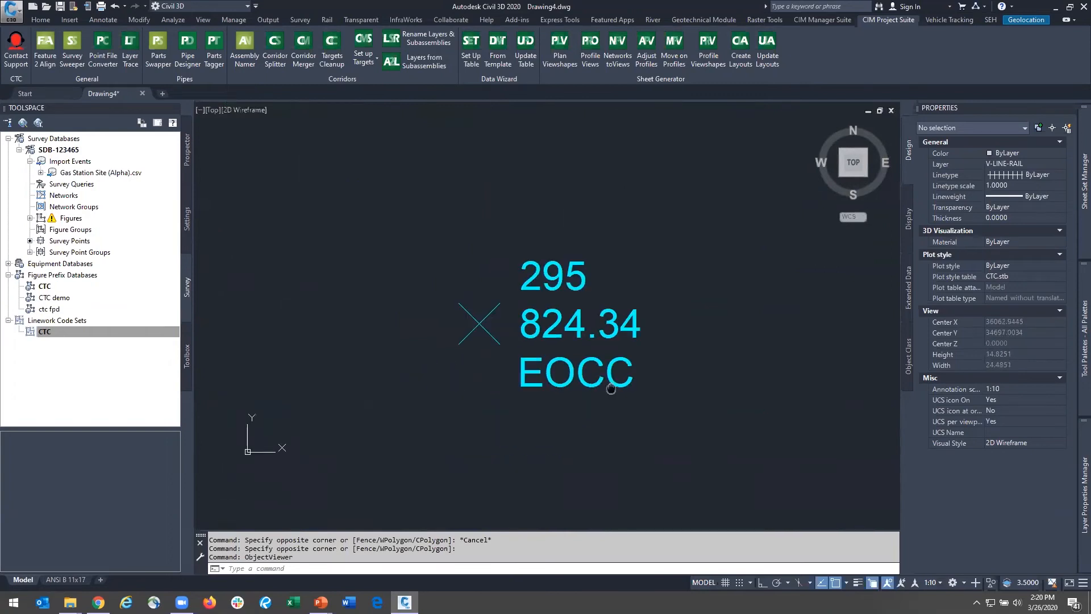
pyautogui.scroll(-6, 608, 367)
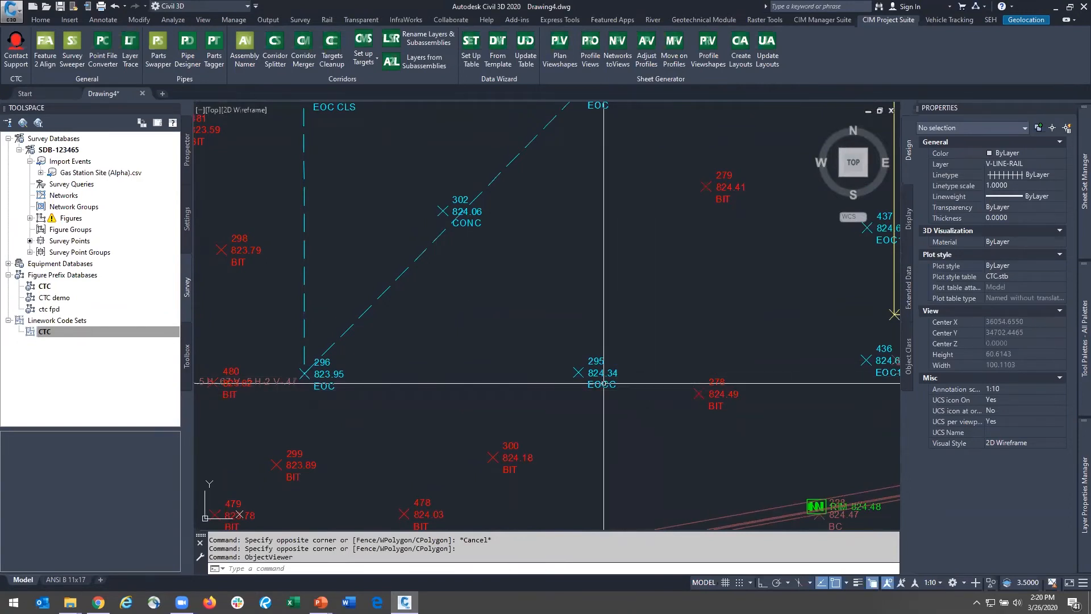
# Select point 295 and change its description to EOC in the survey point properties
pyautogui.click(578, 372)
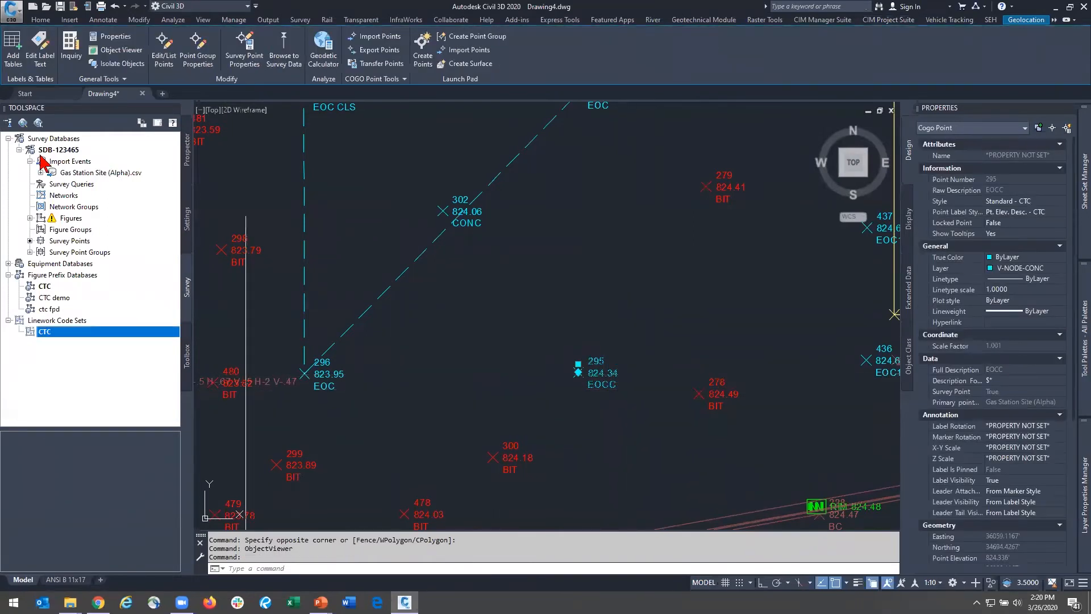
pyautogui.rightClick(73, 150)
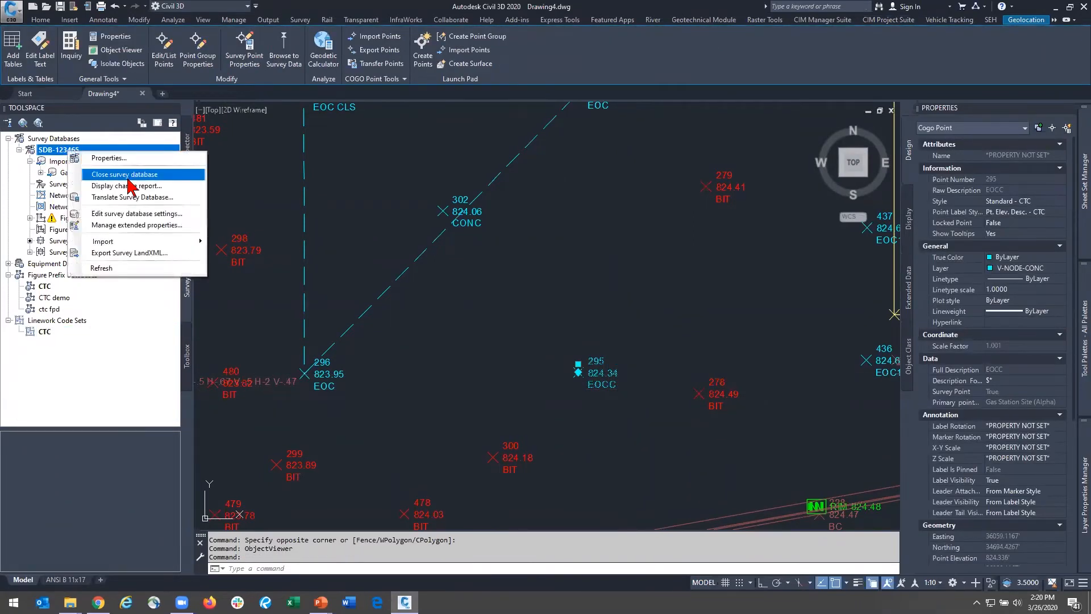
pyautogui.click(54, 154)
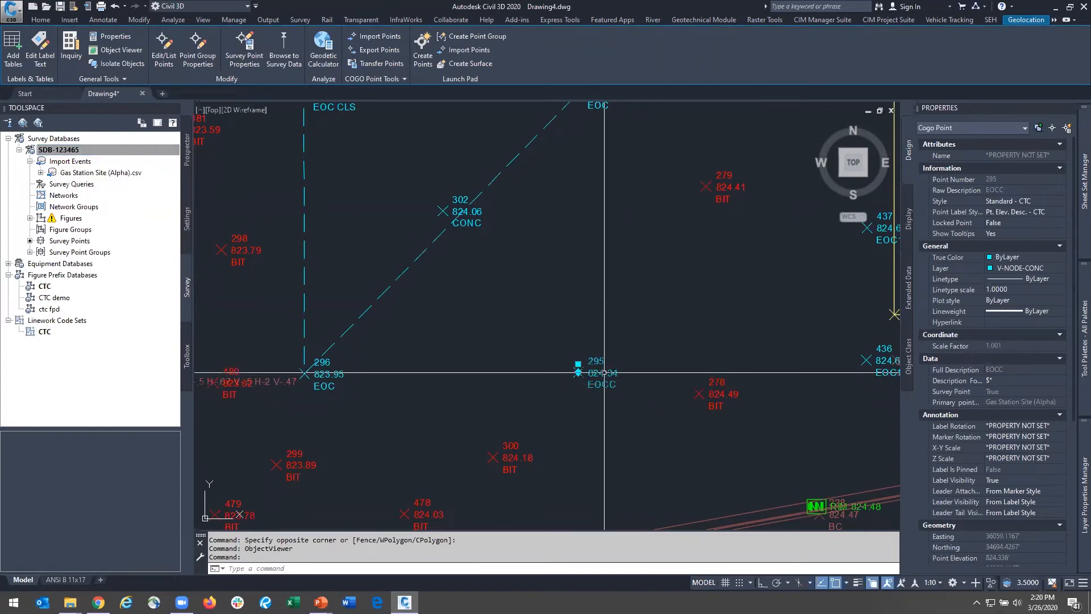
pyautogui.rightClick(624, 342)
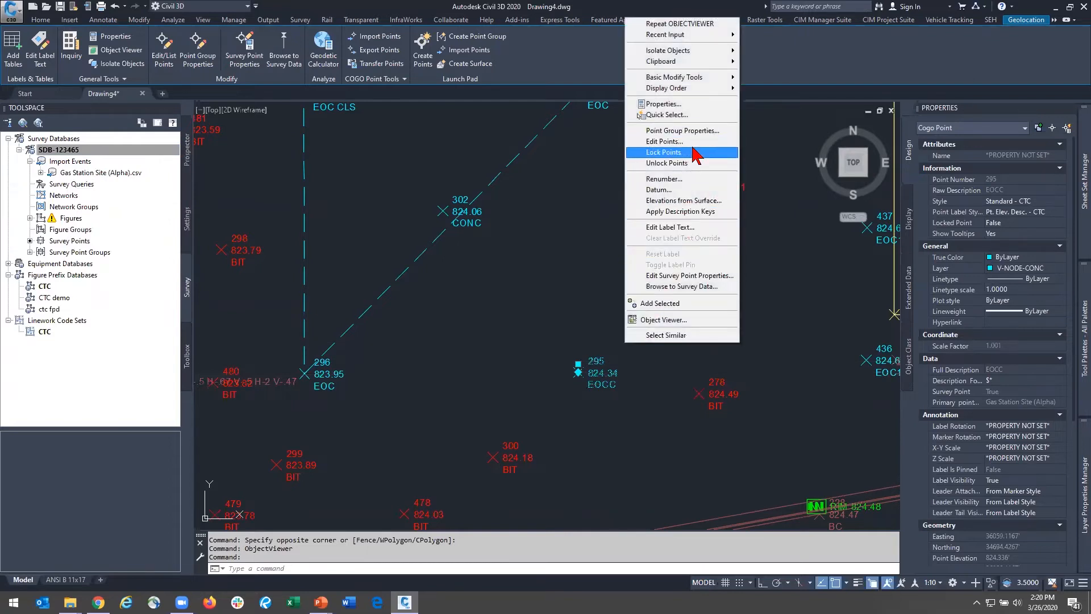
pyautogui.click(729, 283)
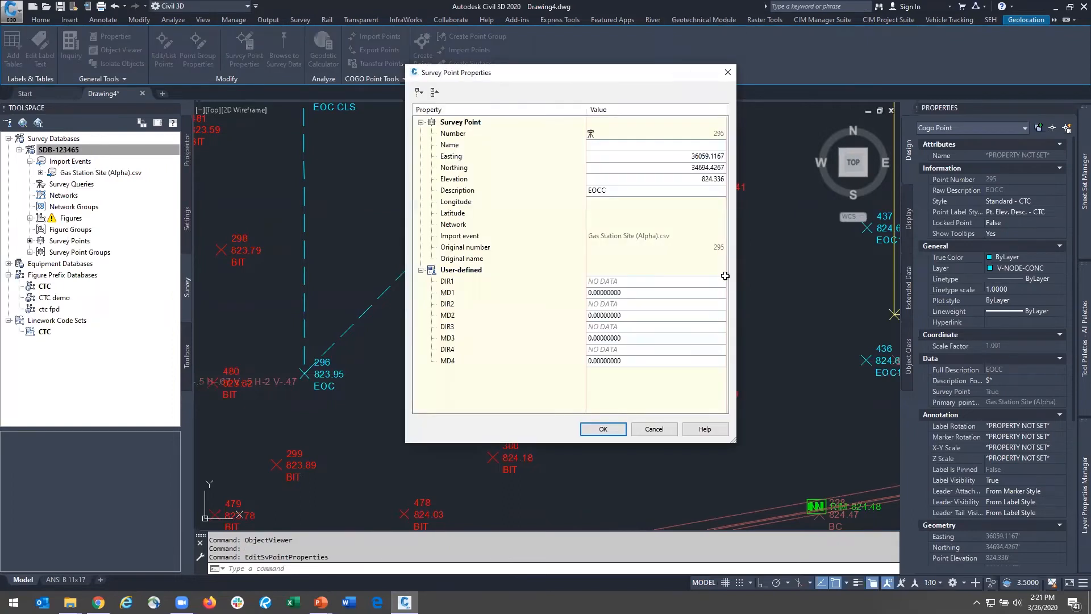
pyautogui.moveTo(572, 76); pyautogui.dragTo(832, 165)
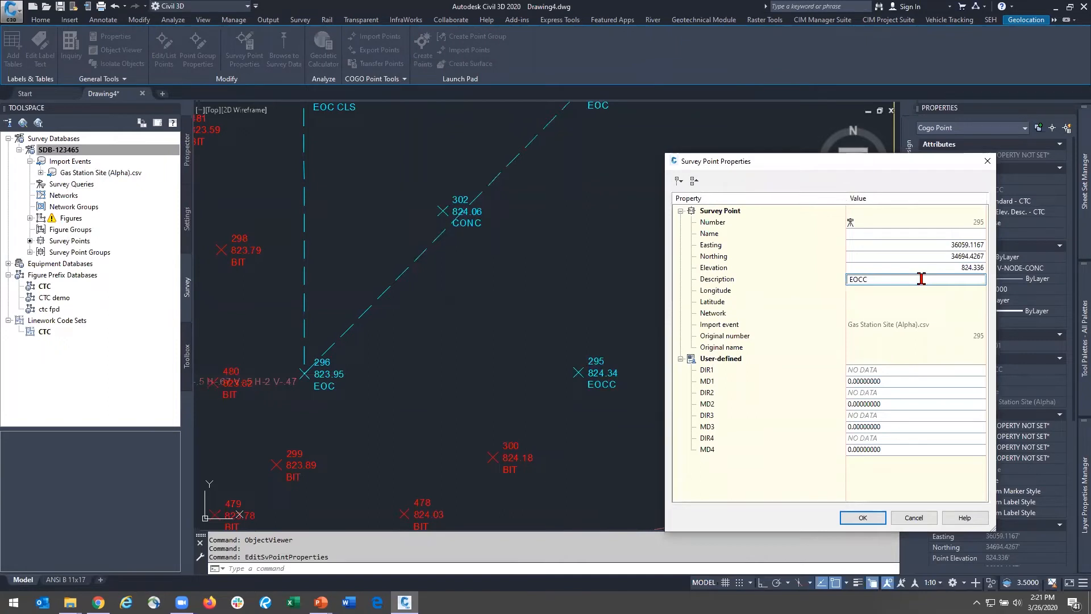
pyautogui.click(863, 518)
pyautogui.press('Escape')
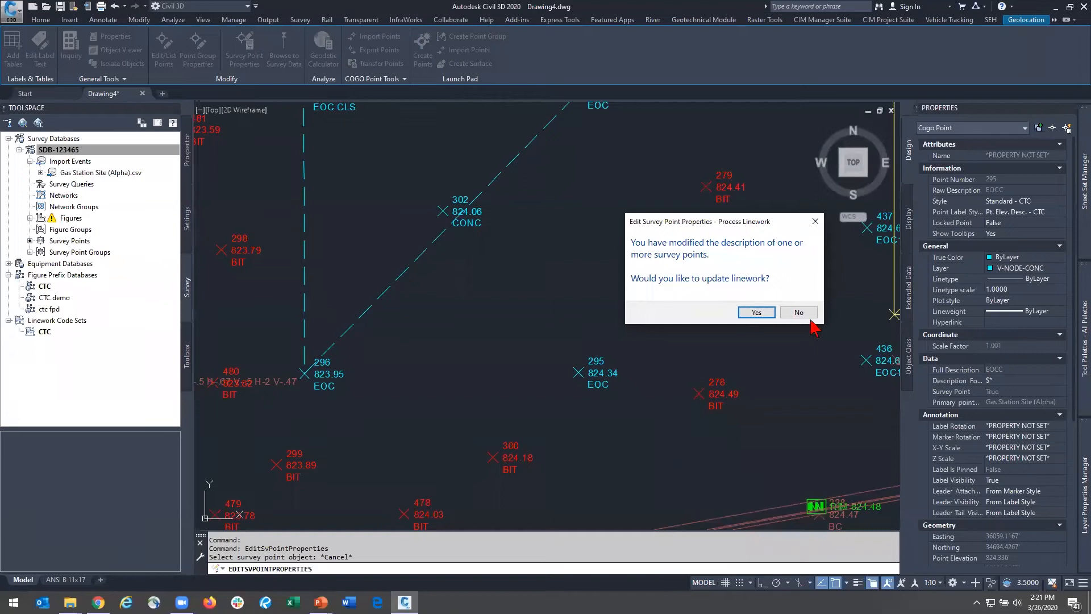
# Update the linework by import order with the CTC prefix database and code set, inserting figures and points, and check the outline at point 295
pyautogui.click(756, 313)
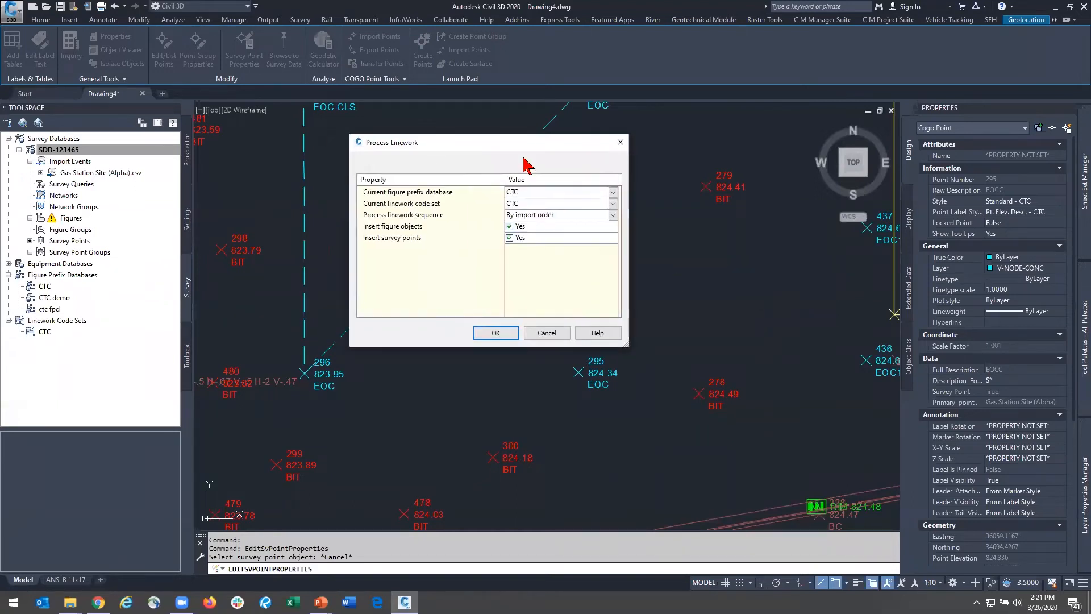
pyautogui.click(885, 344)
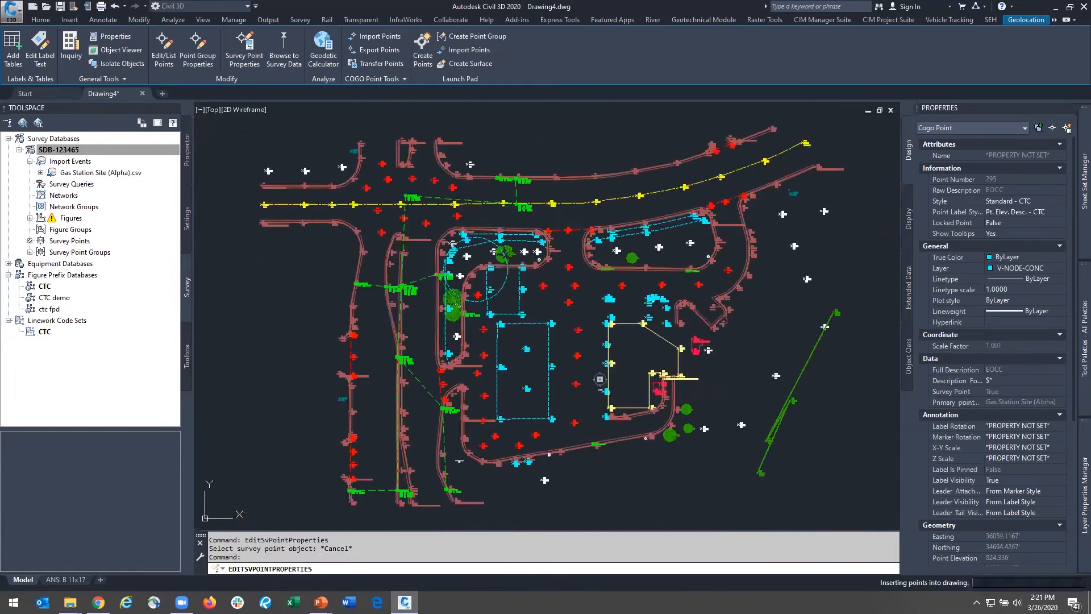
pyautogui.scroll(-3, 415, 312)
pyautogui.moveTo(417, 301); pyautogui.dragTo(470, 353, button='middle')
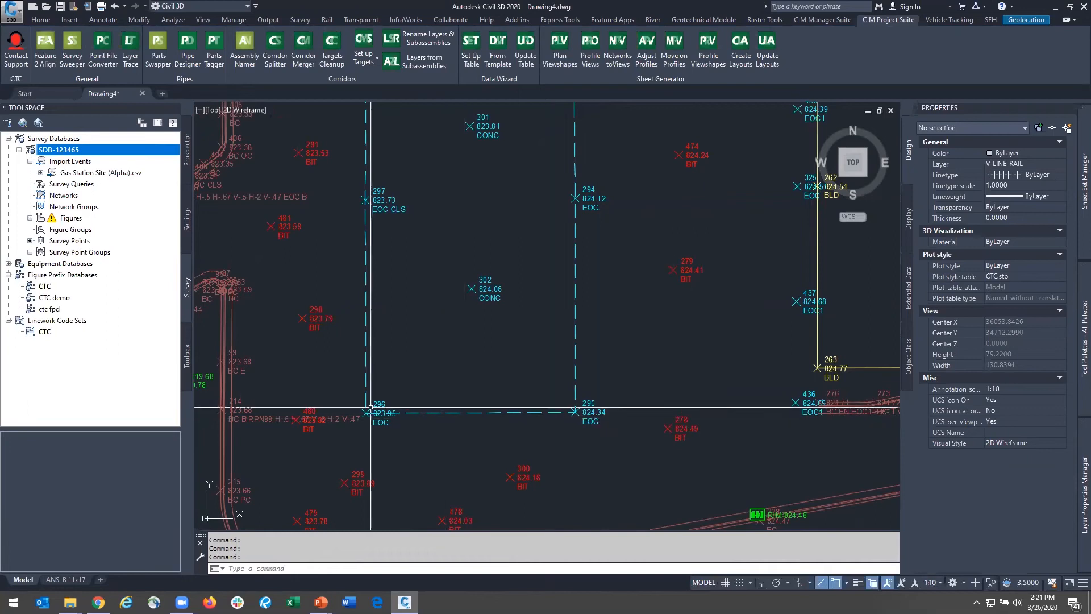
pyautogui.scroll(-2, 390, 359)
pyautogui.moveTo(391, 361); pyautogui.dragTo(422, 423, button='middle')
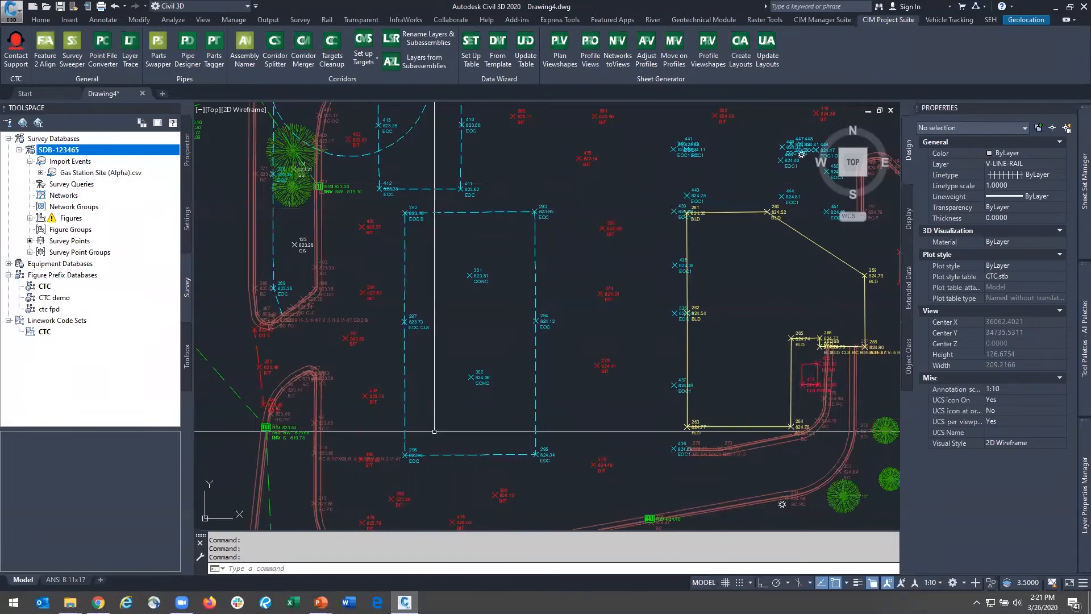
# Select the looping EOC figure in the curbed island near points 375 to 385 and open its survey figure properties
pyautogui.moveTo(387, 365); pyautogui.dragTo(512, 556, button='middle')
pyautogui.moveTo(448, 258); pyautogui.dragTo(492, 302, button='middle')
pyautogui.click(583, 370)
pyautogui.click(580, 367)
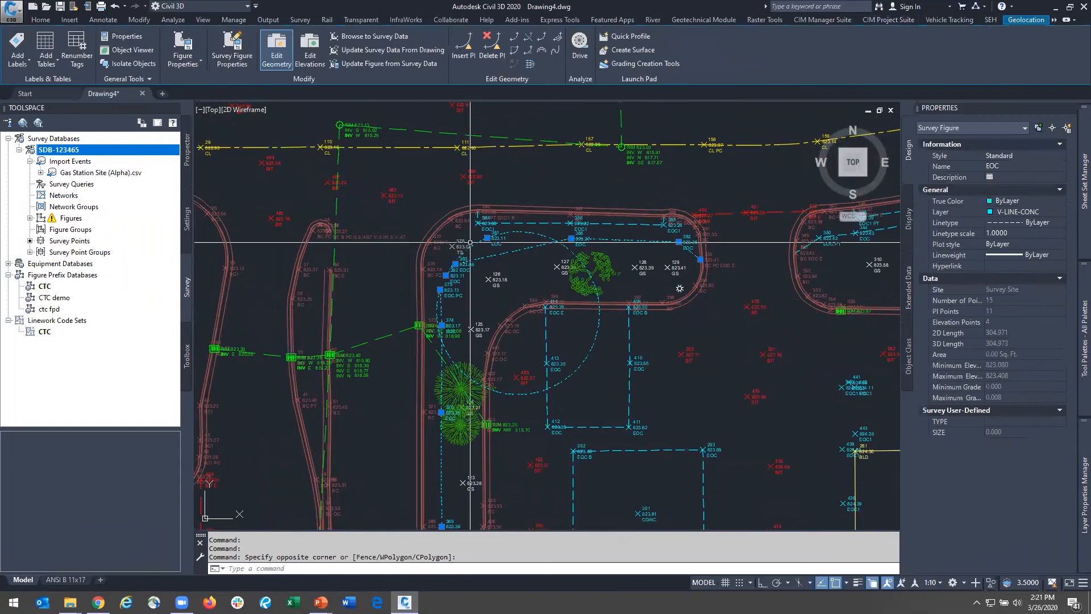
pyautogui.scroll(4, 472, 242)
pyautogui.moveTo(501, 350); pyautogui.dragTo(551, 321, button='middle')
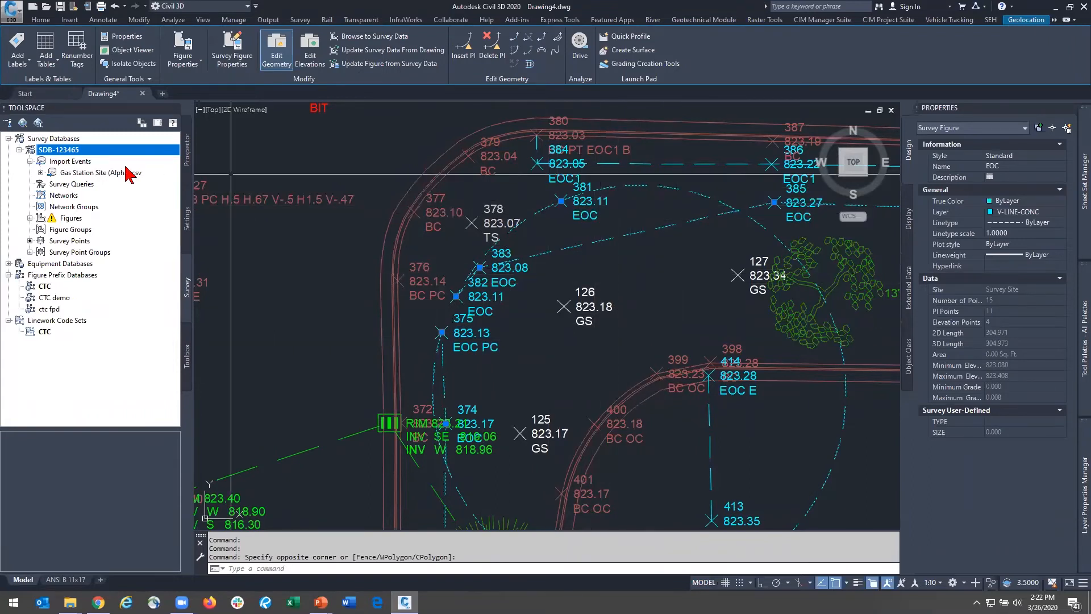
pyautogui.rightClick(578, 279)
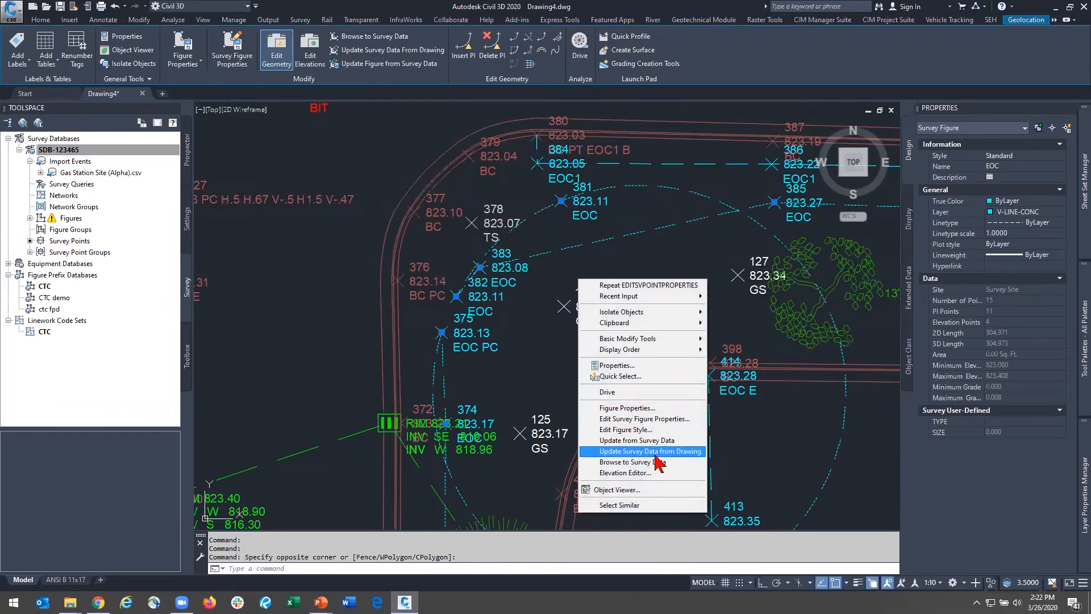
pyautogui.click(664, 419)
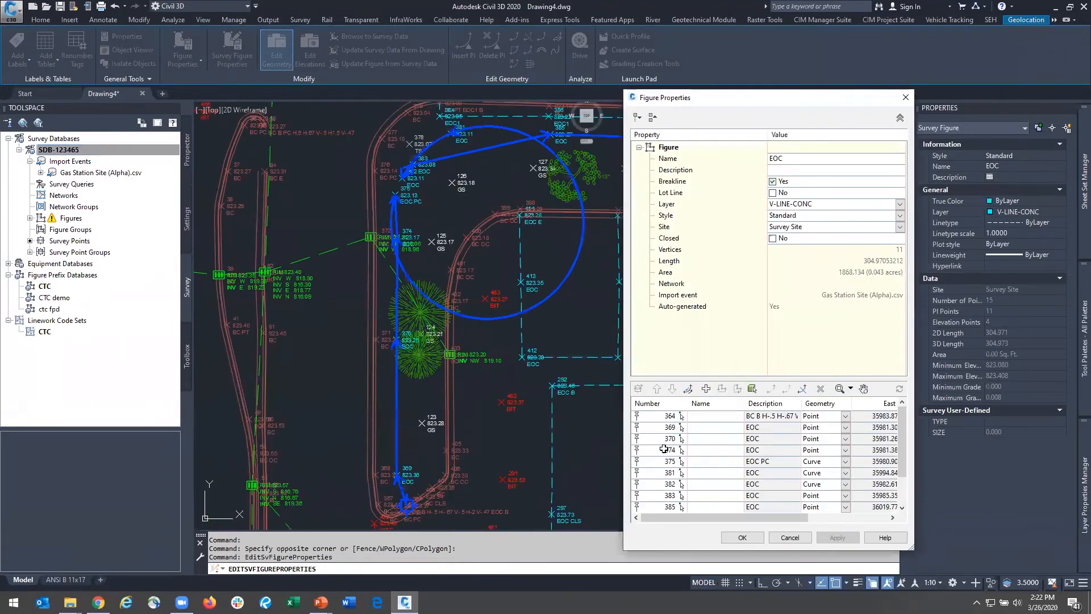
# Move point 381 down the EOC figure's vertex order so it follows point 383, apply the change and inspect the redrawn line
pyautogui.click(664, 473)
pyautogui.click(669, 462)
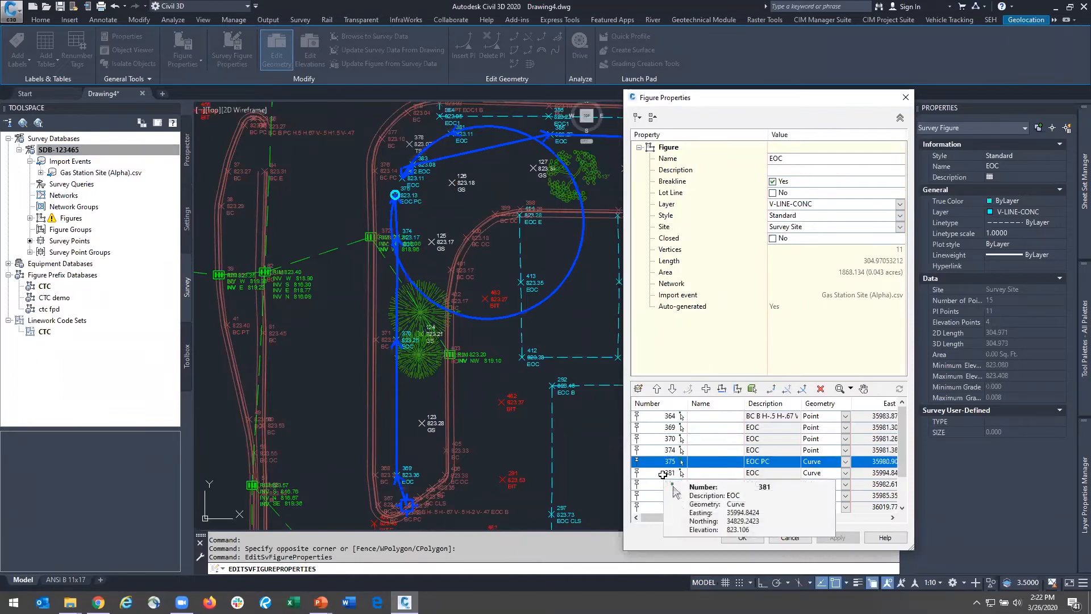
pyautogui.click(662, 474)
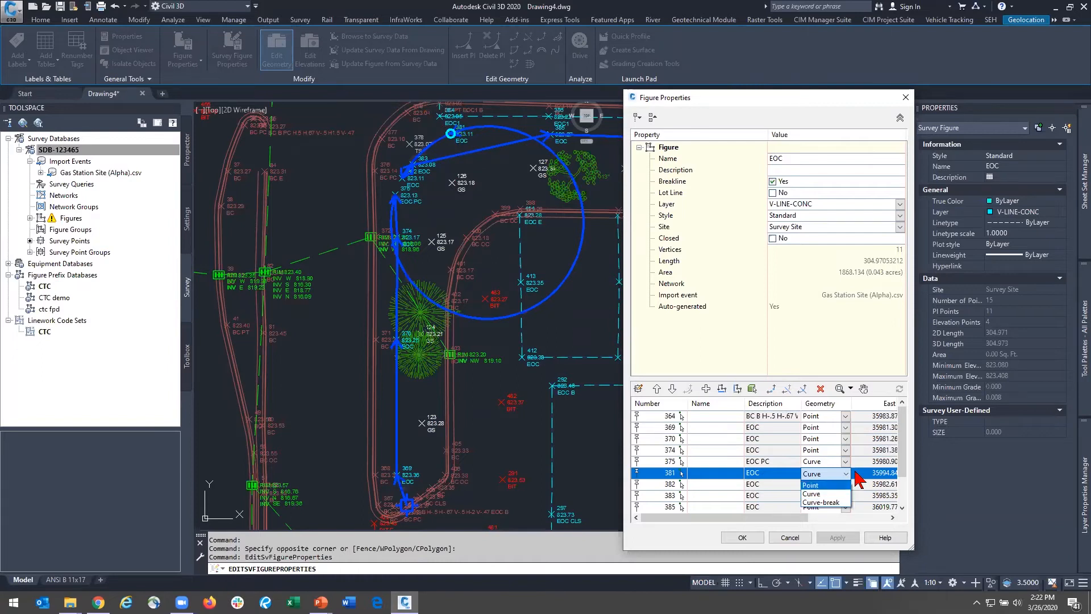
pyautogui.click(672, 389)
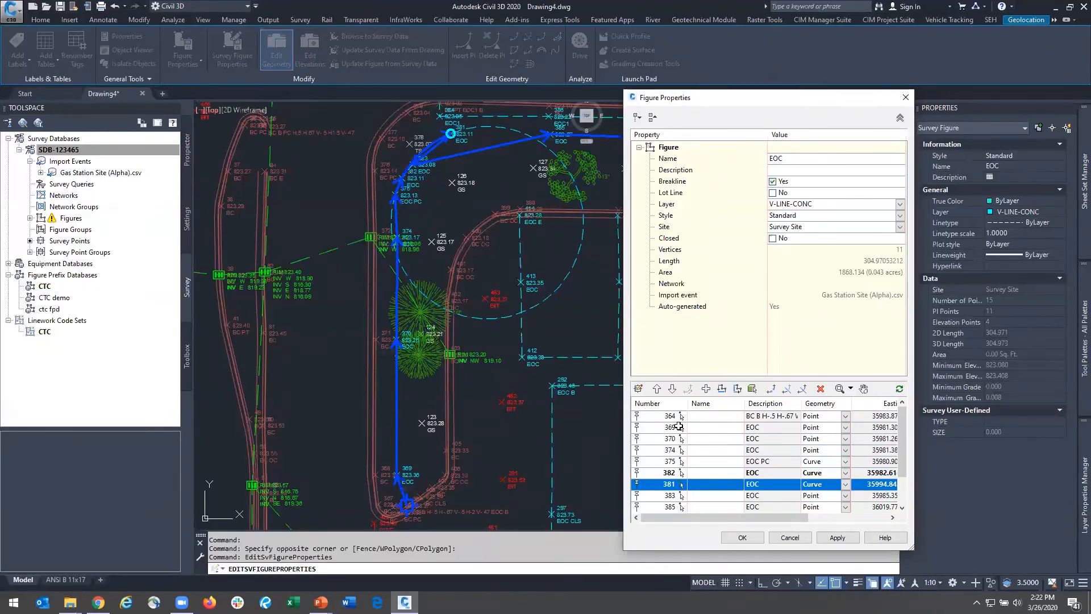
pyautogui.click(673, 389)
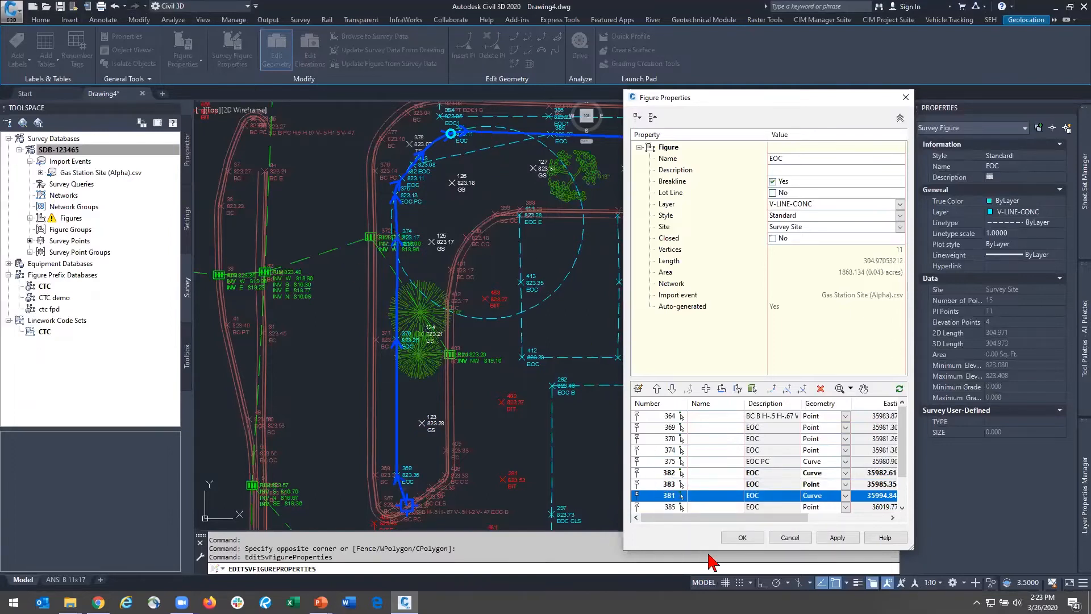
pyautogui.click(741, 538)
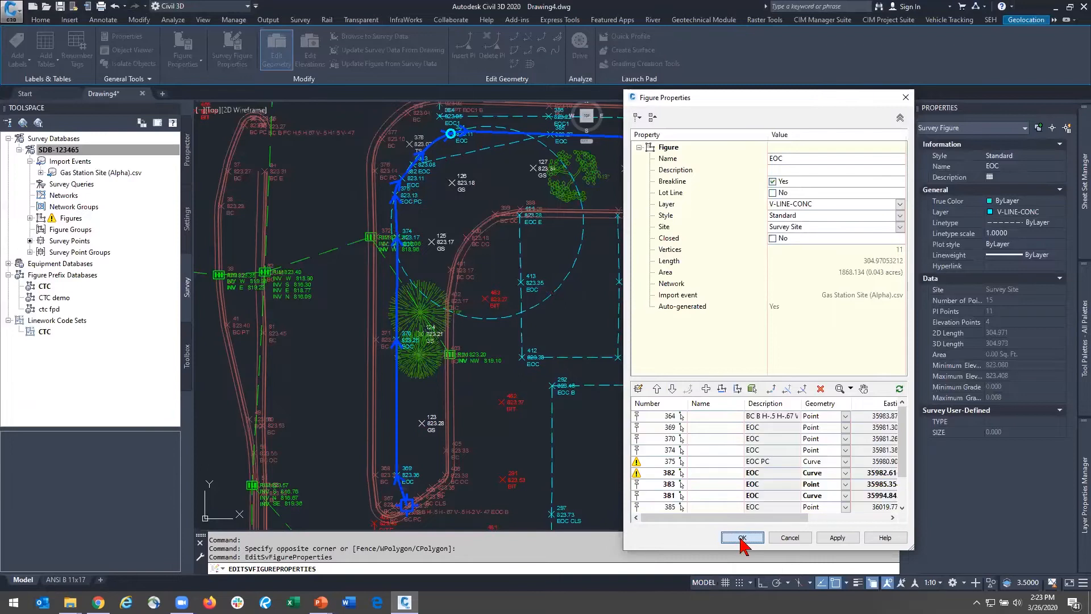
pyautogui.moveTo(411, 164); pyautogui.dragTo(448, 240, button='middle')
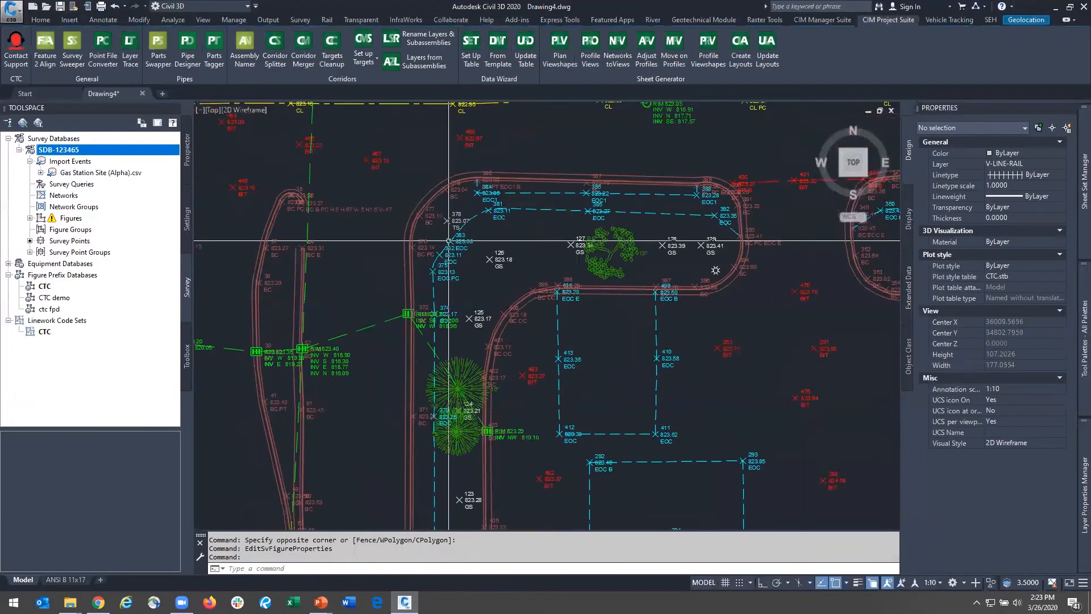
pyautogui.scroll(8, 449, 241)
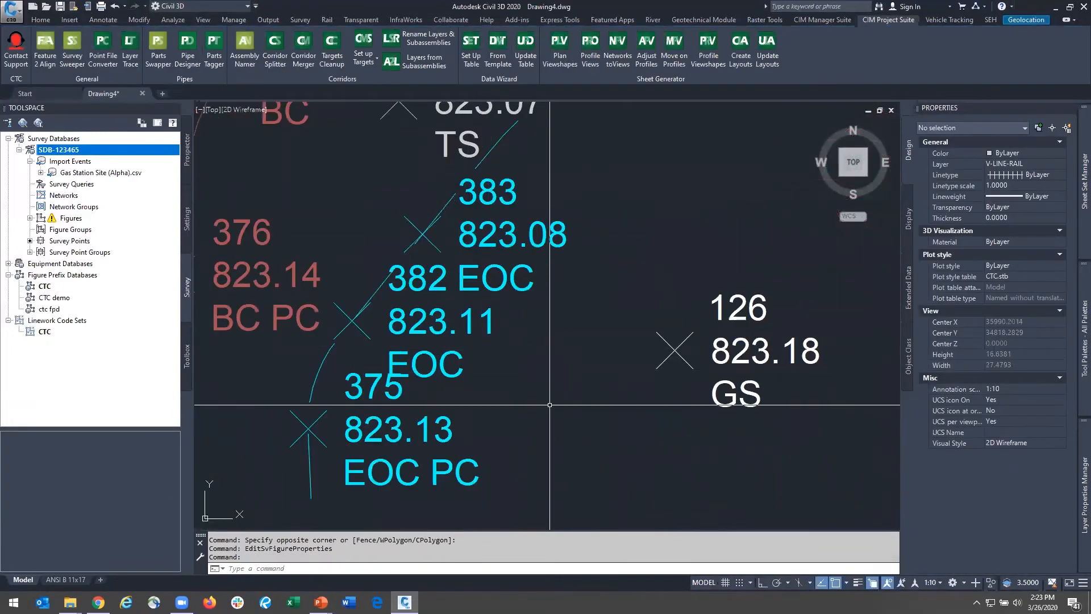
pyautogui.scroll(-8, 637, 386)
pyautogui.moveTo(691, 407)
pyautogui.mouseDown(button='middle')
pyautogui.moveTo(634, 330)
pyautogui.moveTo(594, 349)
pyautogui.moveTo(518, 334)
pyautogui.mouseUp(button='middle')
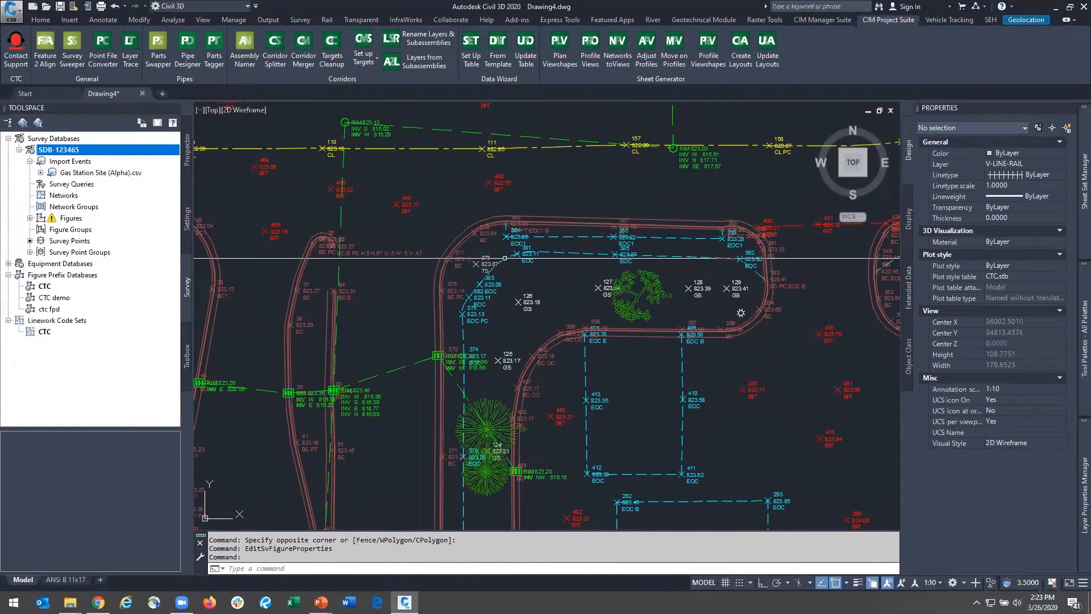
# Process the linework of the Gas Station Site (Alpha).csv import event by import order with the CTC prefix database and code set, inserting figures and points
pyautogui.rightClick(93, 172)
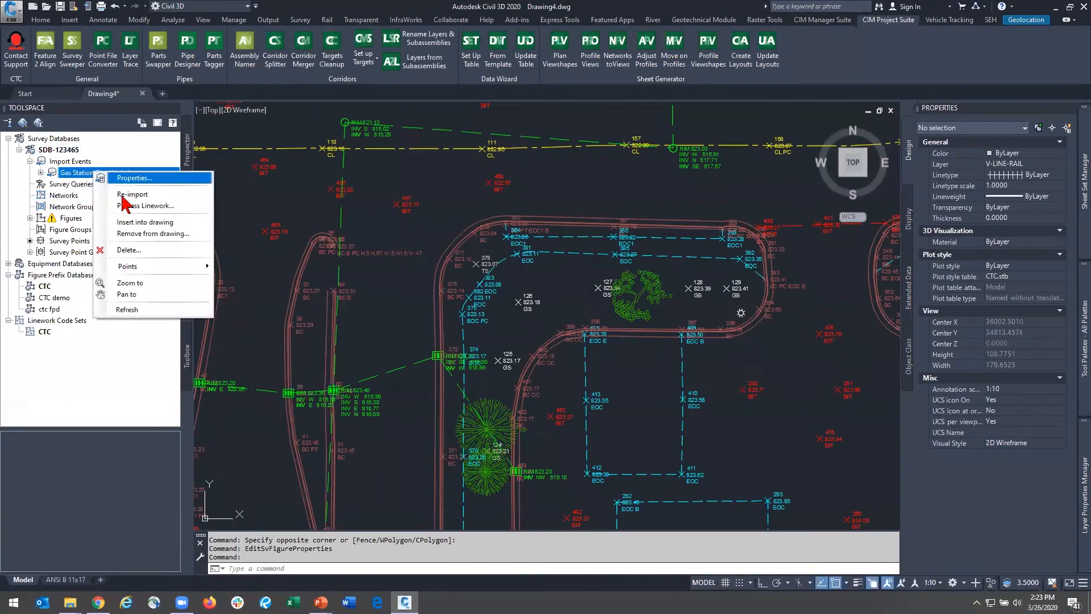
pyautogui.click(136, 207)
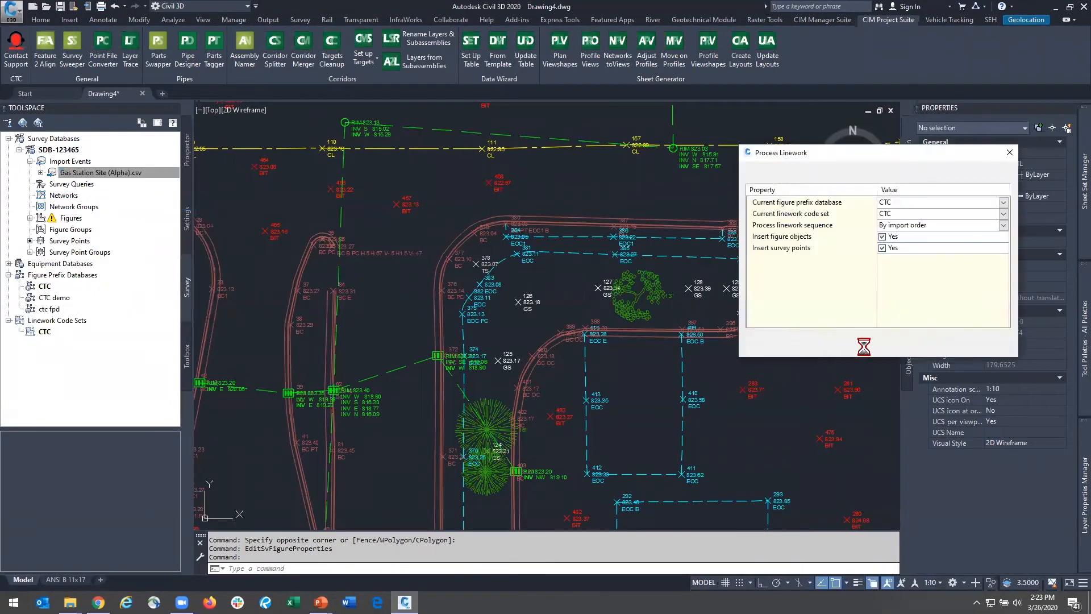
pyautogui.click(884, 343)
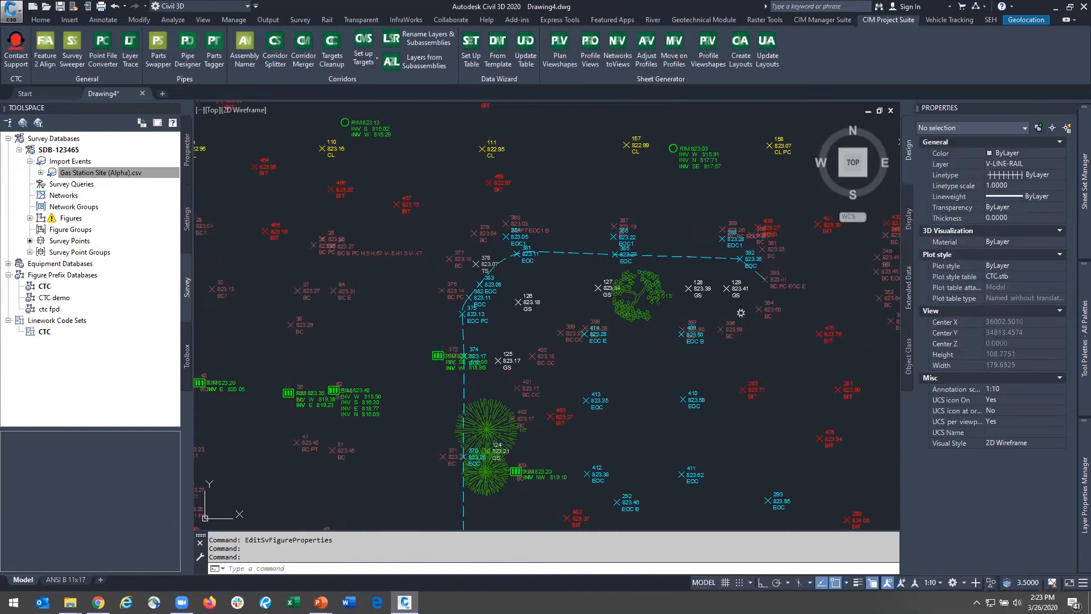
pyautogui.scroll(-5, 534, 324)
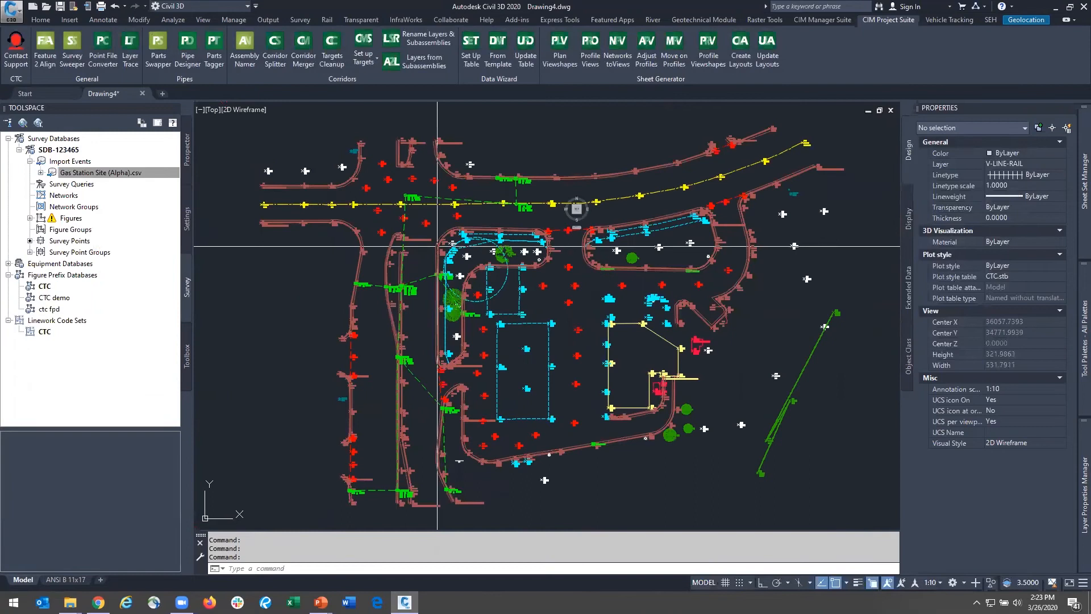
pyautogui.scroll(3, 534, 322)
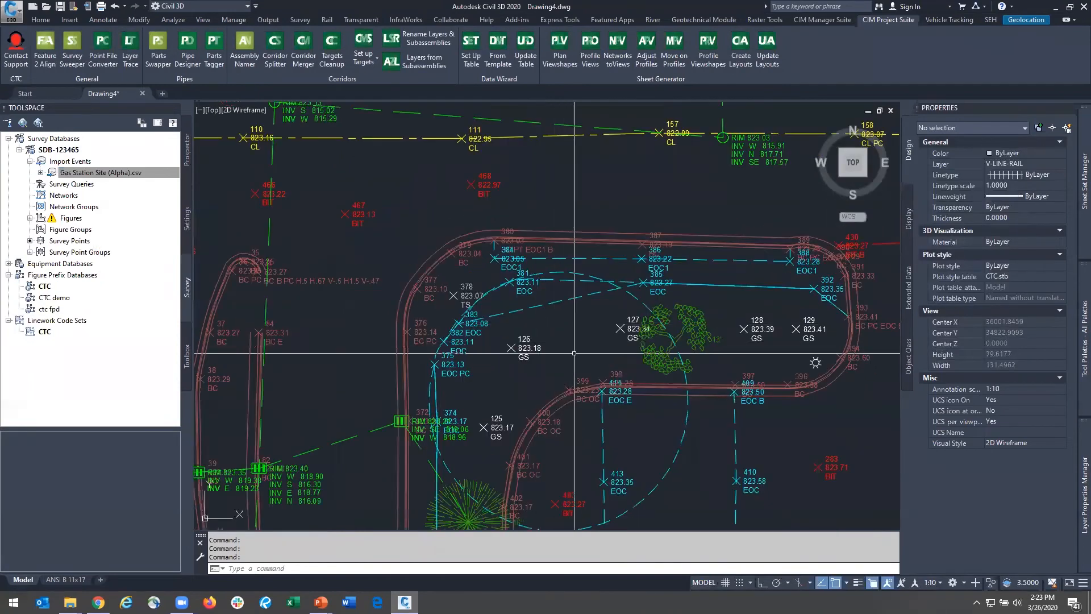
pyautogui.scroll(3, 591, 397)
# Rename the looping EOC figure in the curbed island as ZEOC in its survey figure properties
pyautogui.click(689, 434)
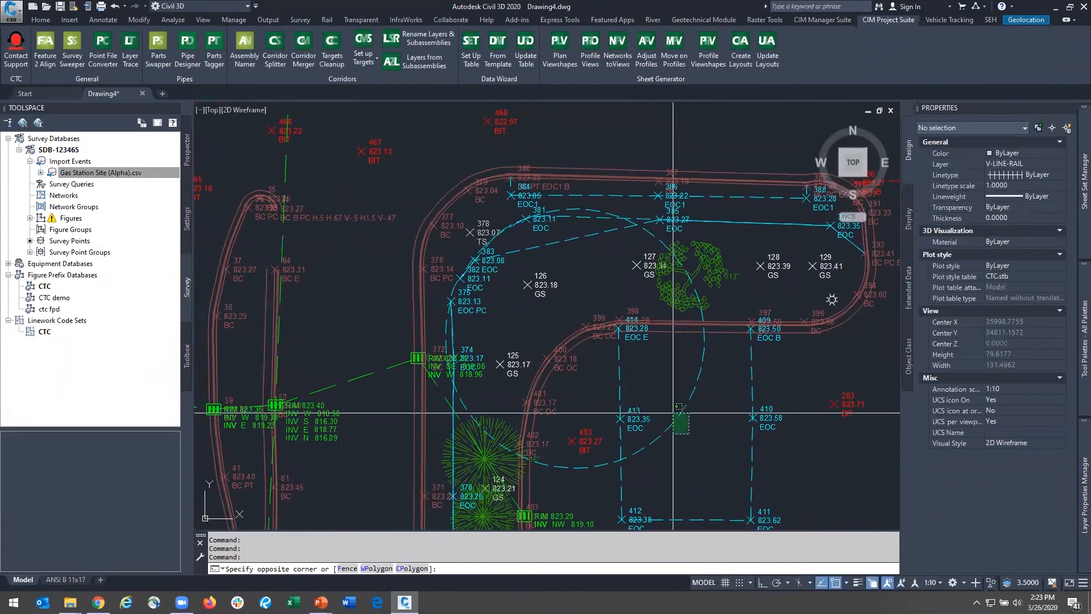
pyautogui.click(672, 413)
pyautogui.rightClick(561, 281)
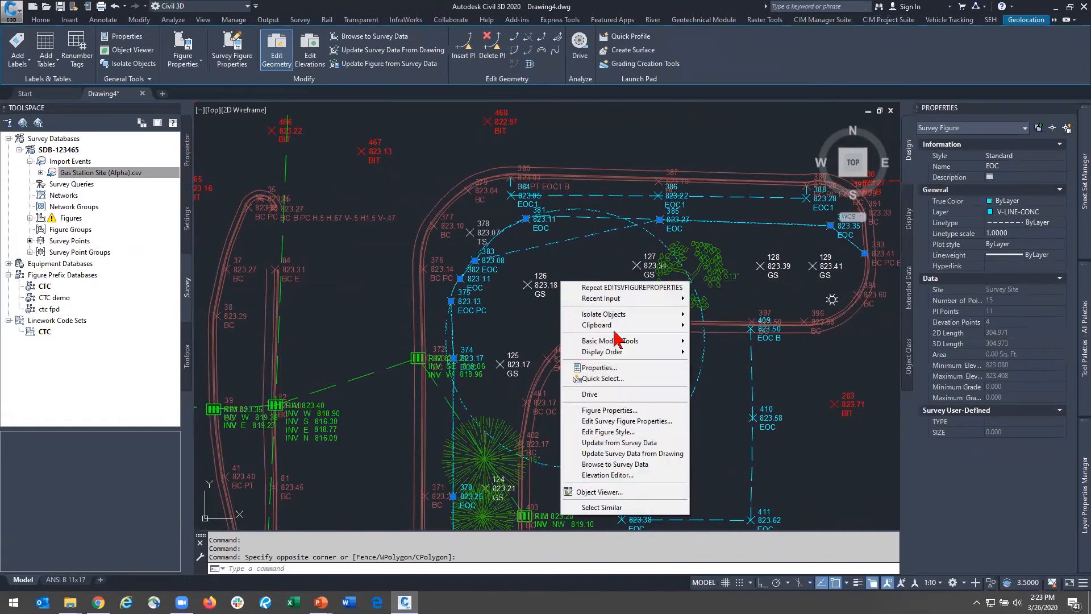
pyautogui.click(625, 421)
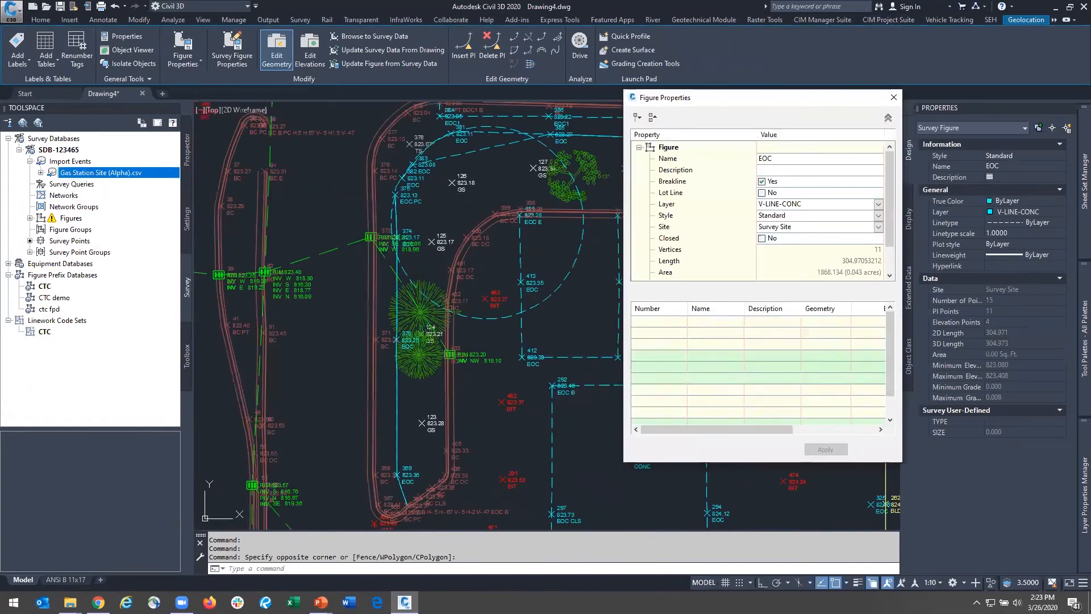
pyautogui.click(821, 159)
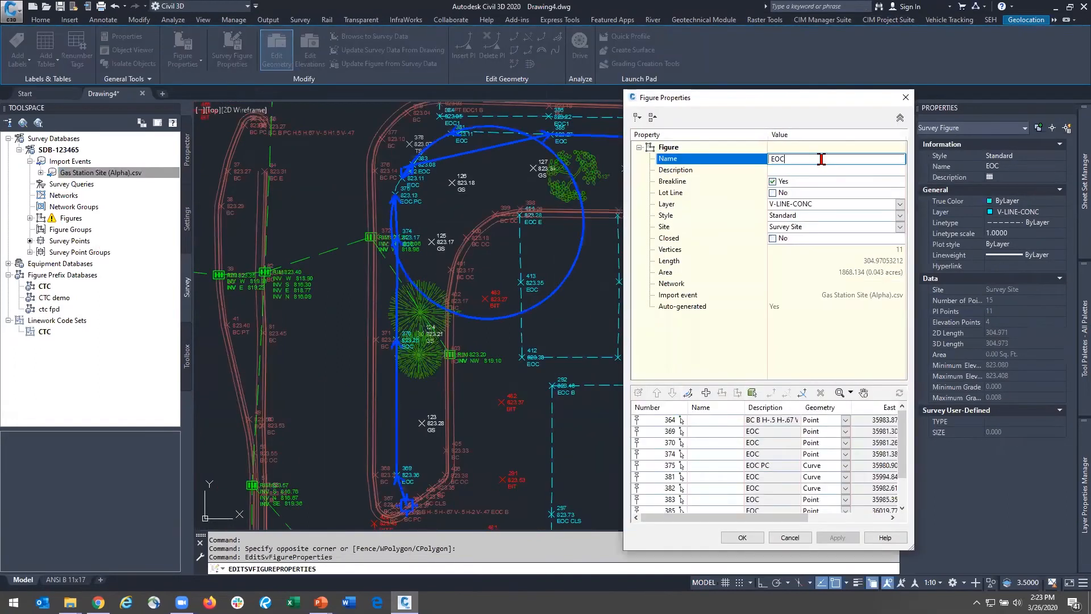
pyautogui.press('Escape')
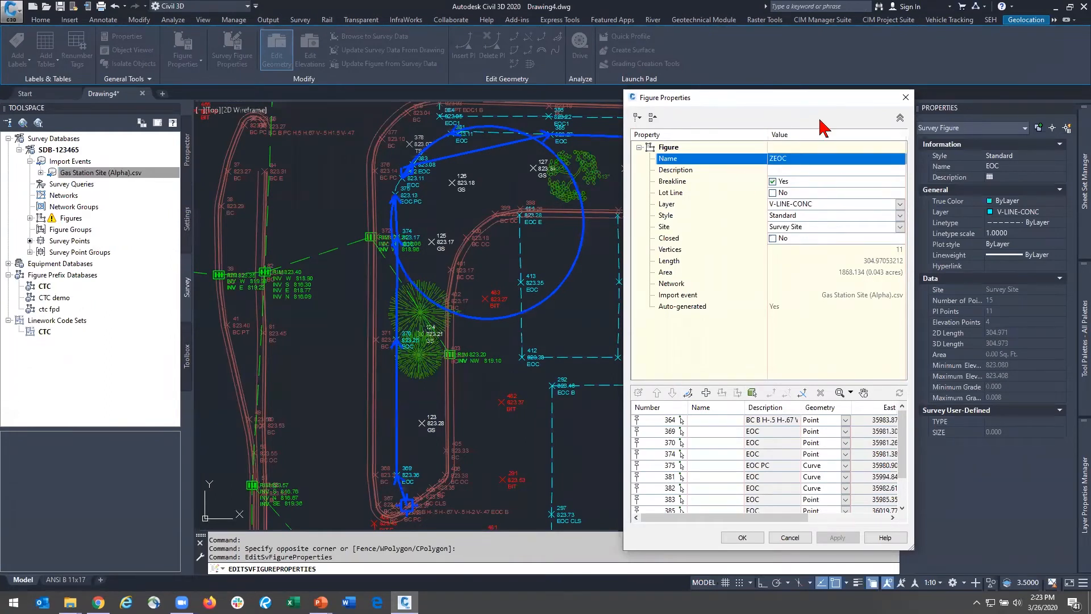
pyautogui.click(740, 539)
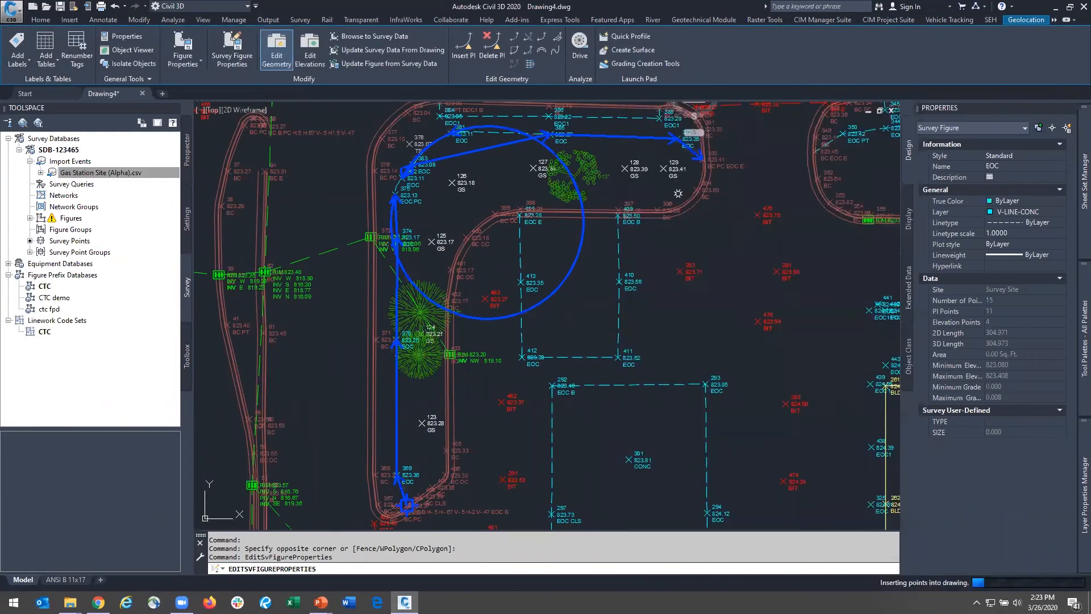
# Sort the database's survey figures by name in descending order and look up the commands available for the ZEOC figure
pyautogui.click(30, 218)
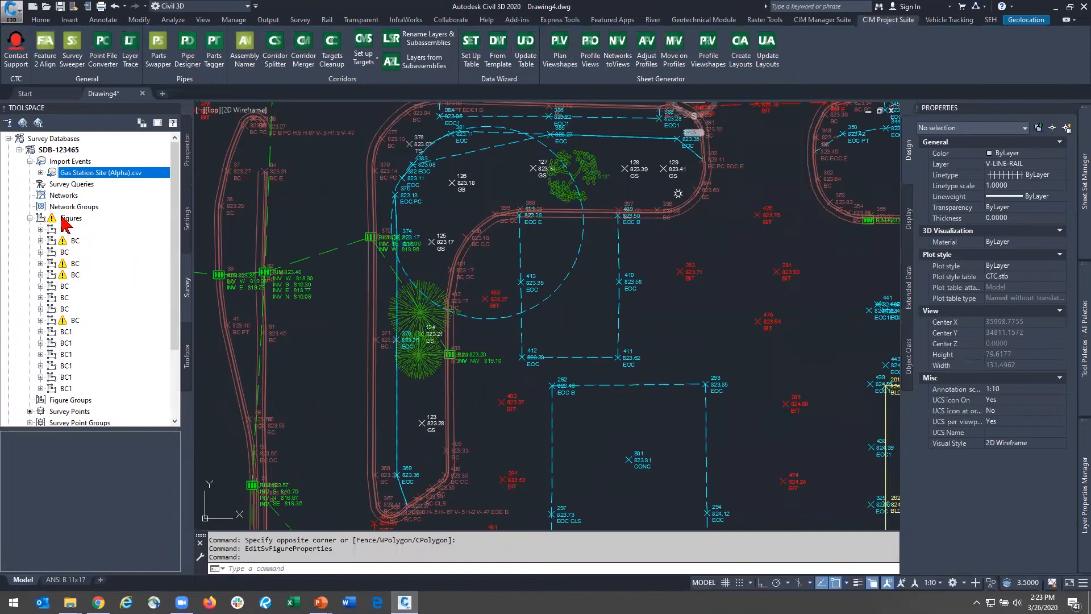
pyautogui.click(69, 220)
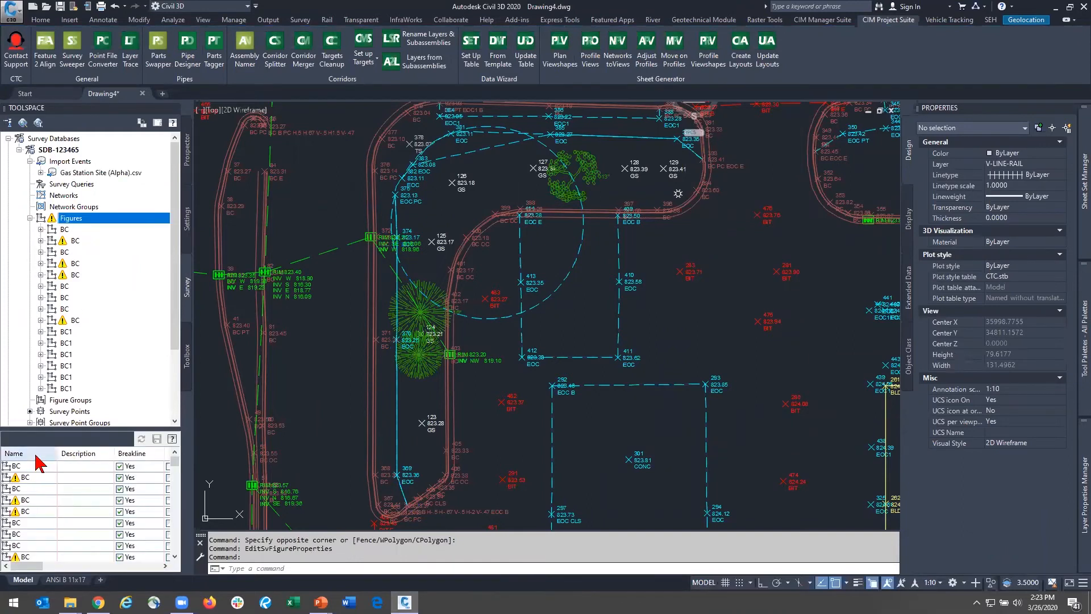
pyautogui.click(36, 455)
pyautogui.rightClick(35, 465)
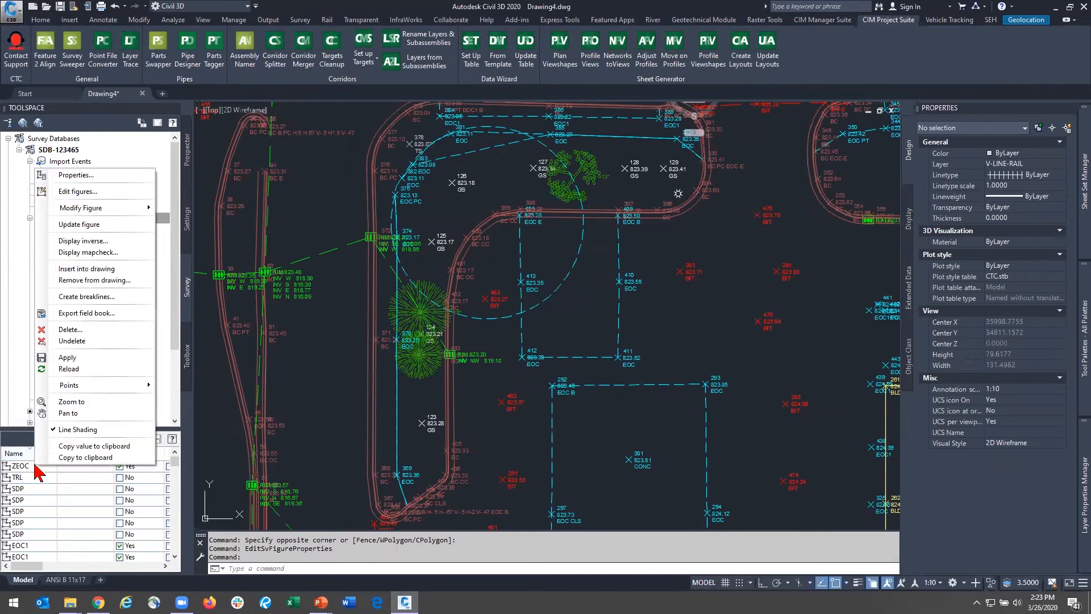
pyautogui.click(604, 295)
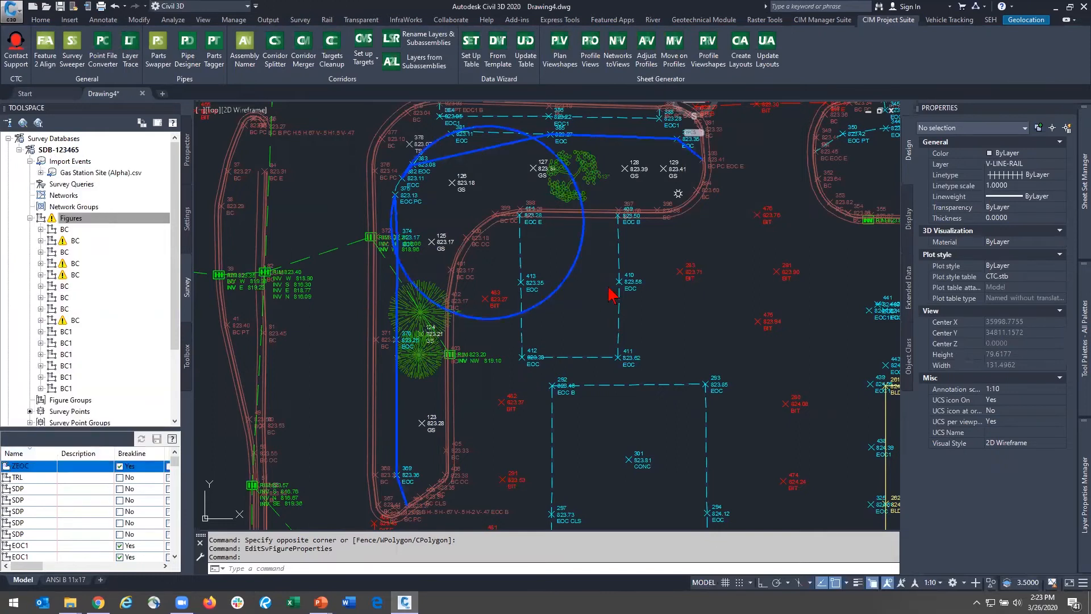
pyautogui.press('Escape')
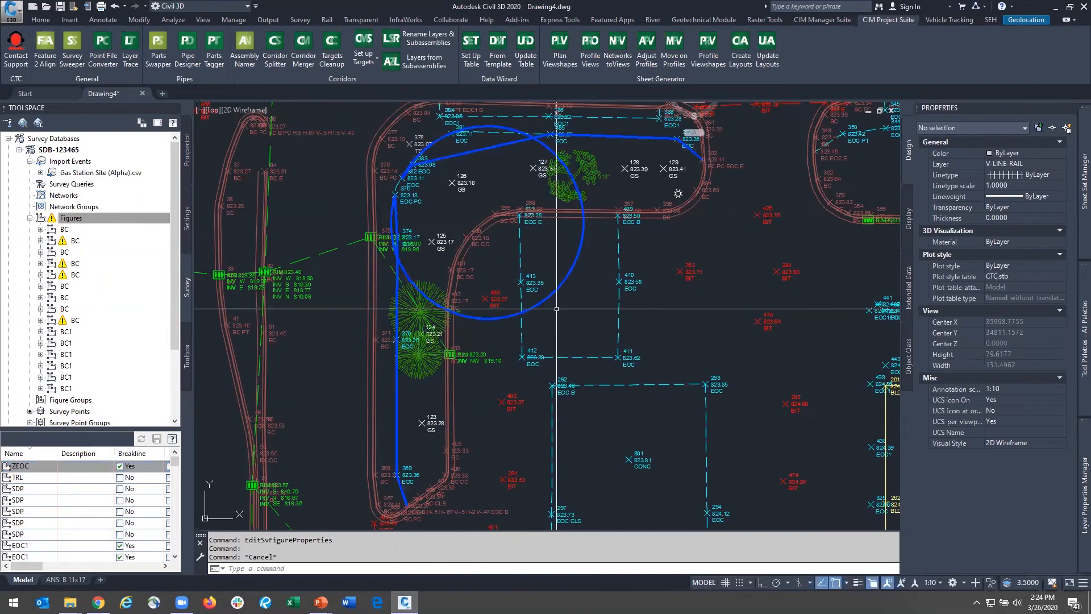
# Collapse the figure list, regenerate the whole drawing and select the Gas Station Site (Alpha).csv import event to clear the figure highlight
pyautogui.click(30, 218)
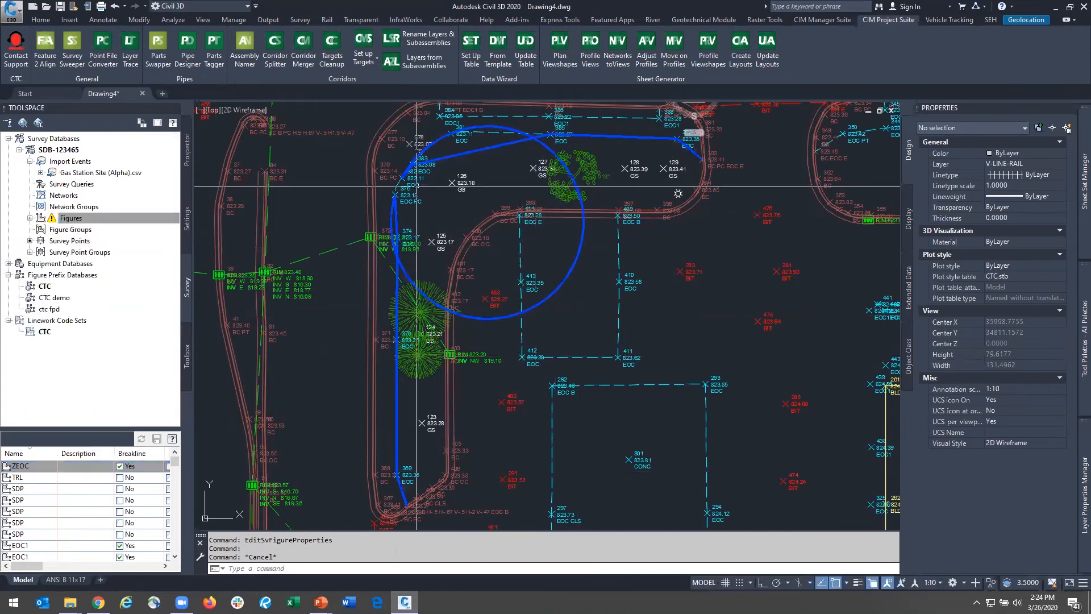
pyautogui.press('Escape')
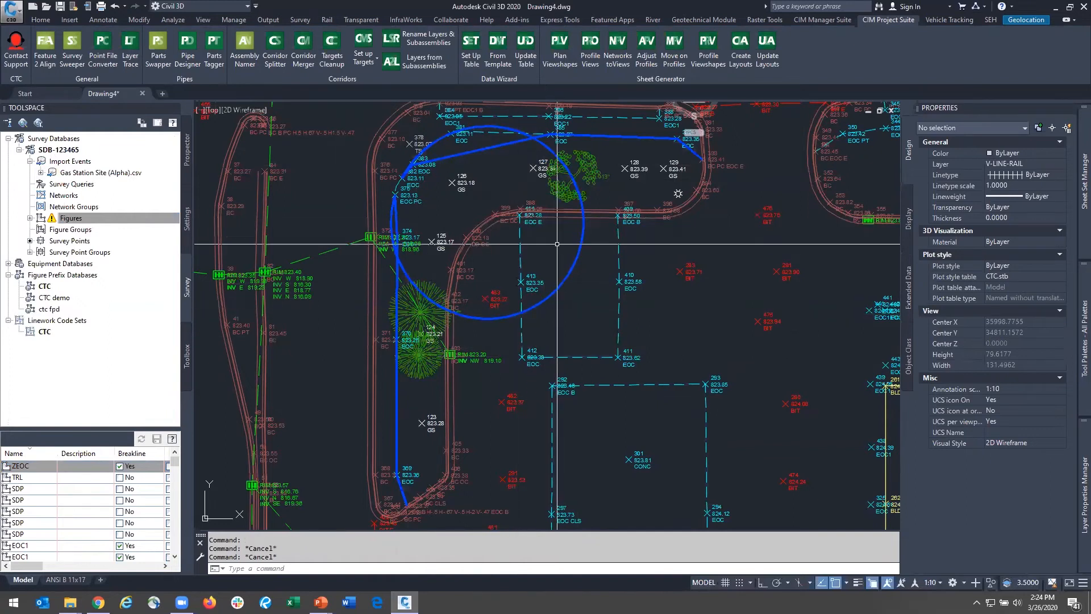
pyautogui.click(560, 336)
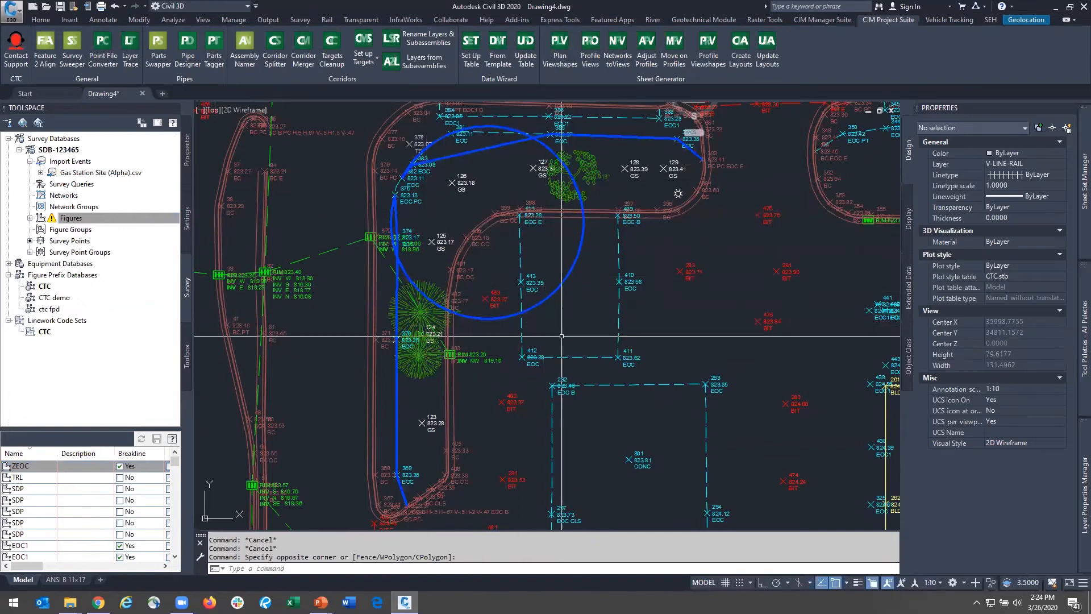
pyautogui.write('rea')
pyautogui.press('Return')
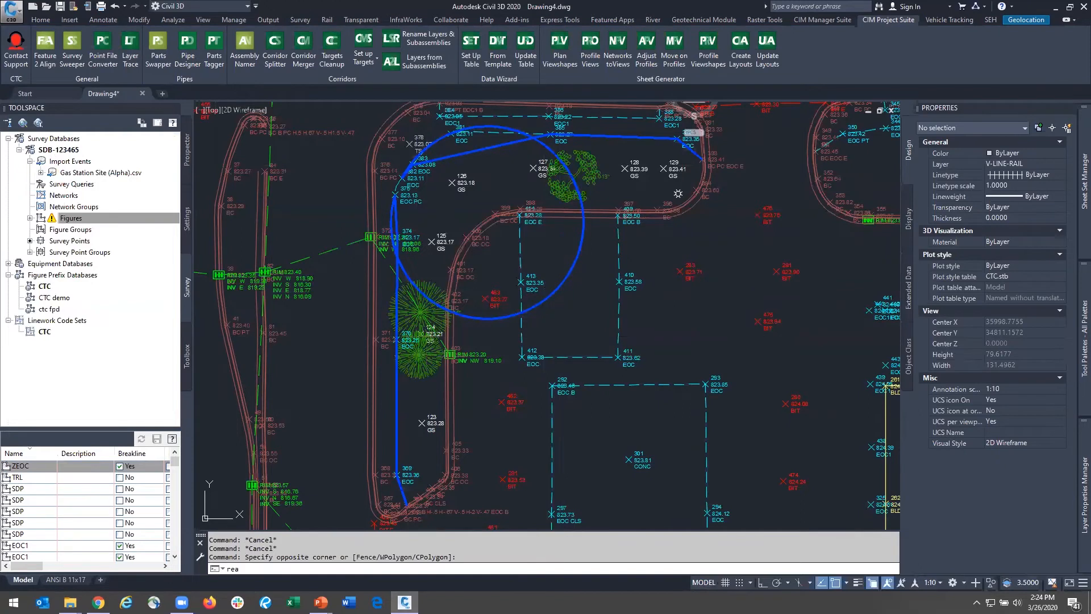
pyautogui.click(80, 161)
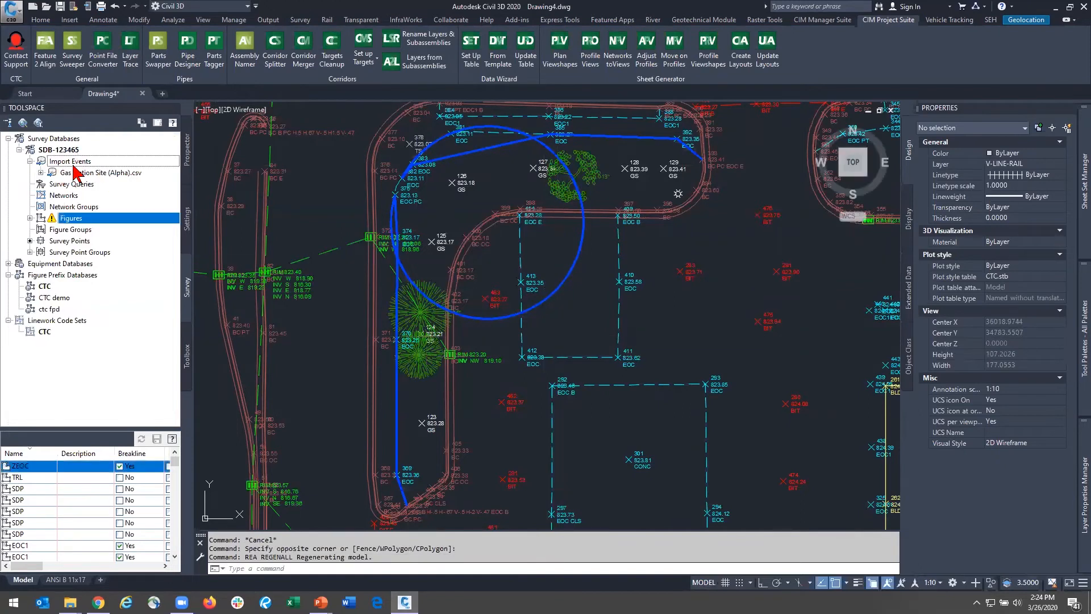
pyautogui.click(79, 173)
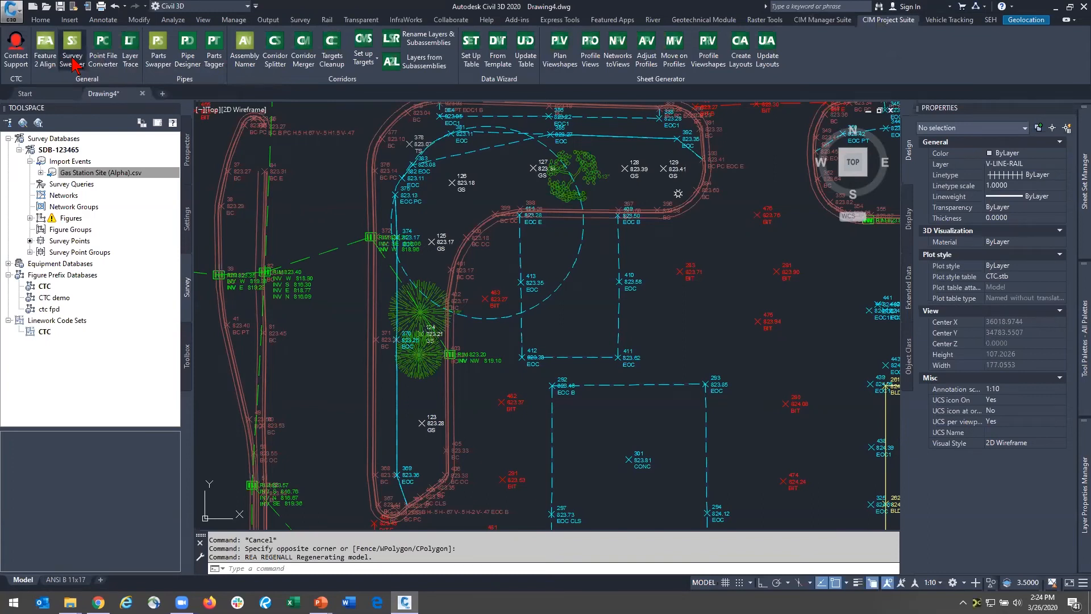
# Delete the looping EOC figure in the curbed island with Survey Sweeper, confirming removal of the survey figure
pyautogui.click(73, 57)
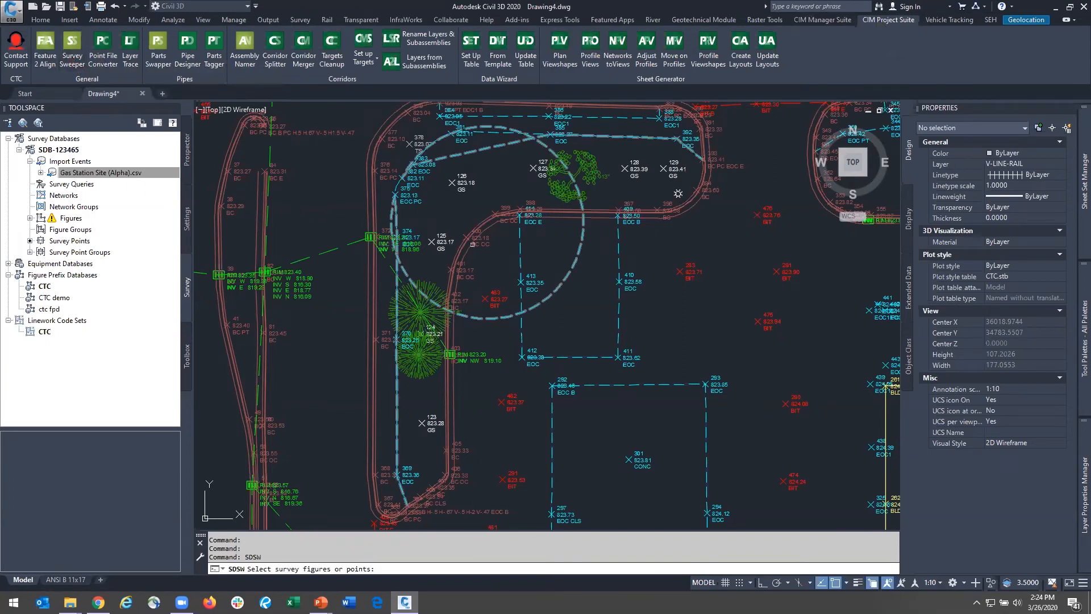
pyautogui.click(596, 278)
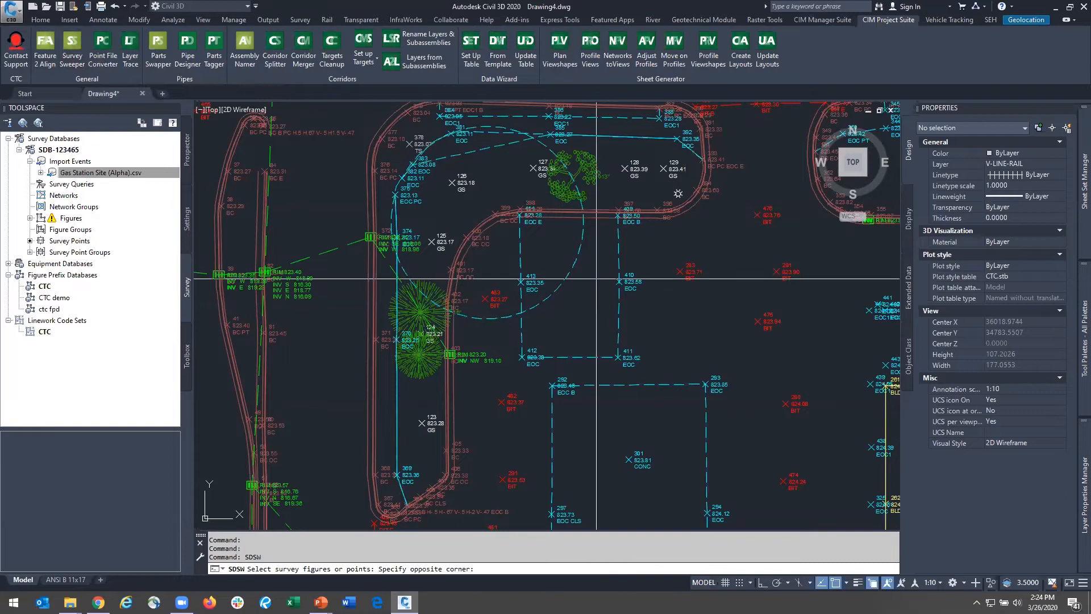
pyautogui.click(566, 259)
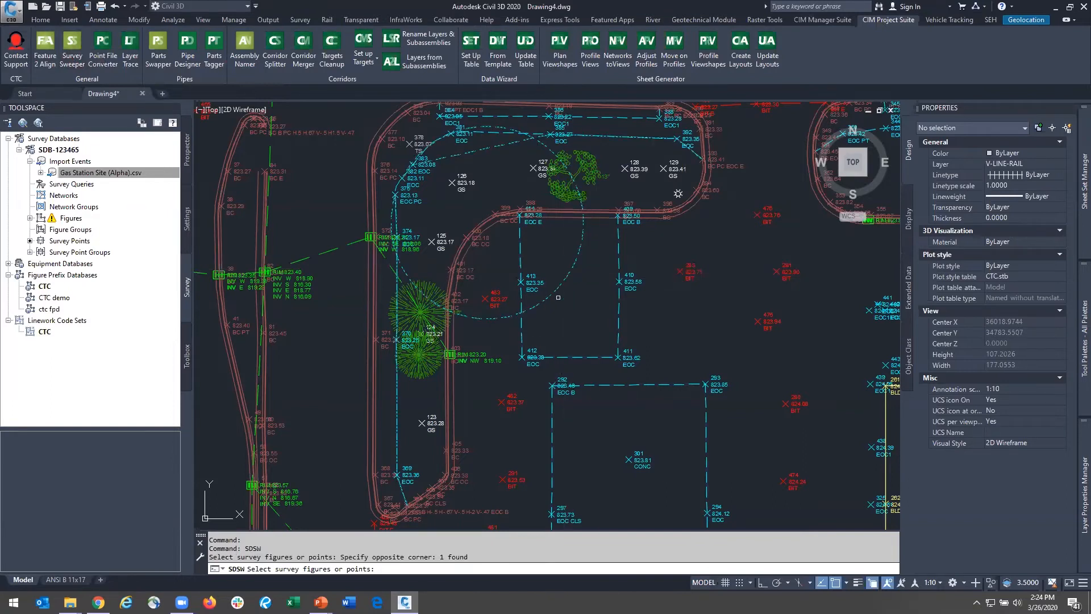
pyautogui.press('Return')
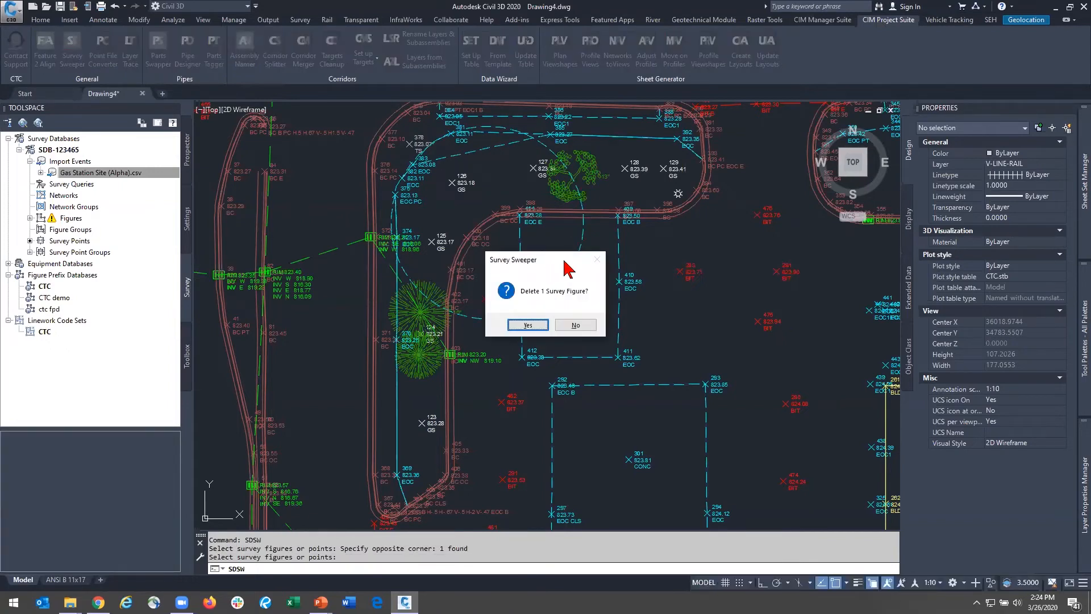
pyautogui.moveTo(565, 261); pyautogui.dragTo(673, 240)
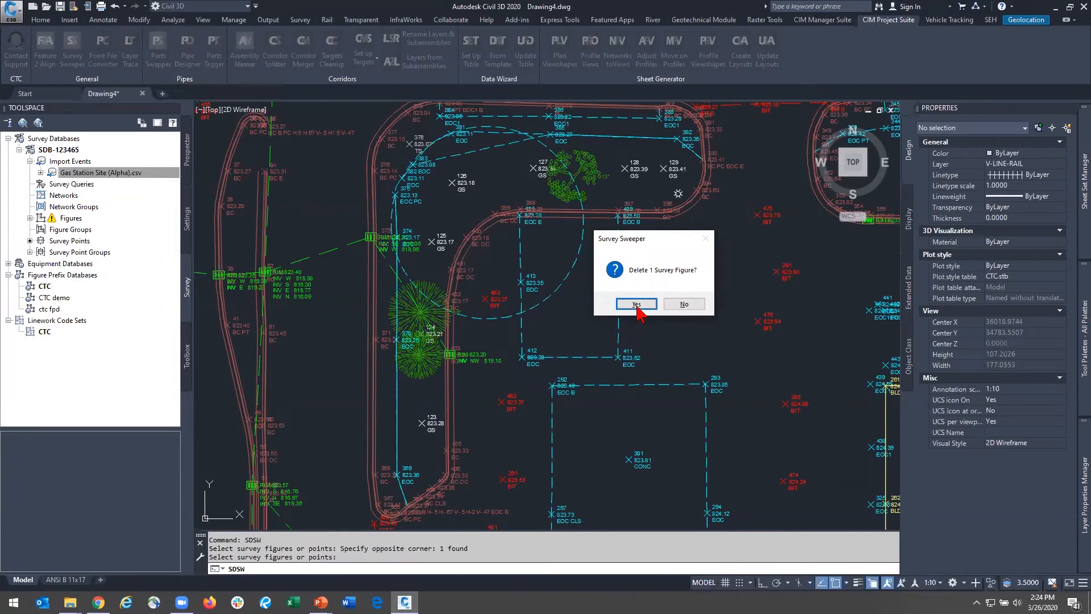
pyautogui.click(637, 304)
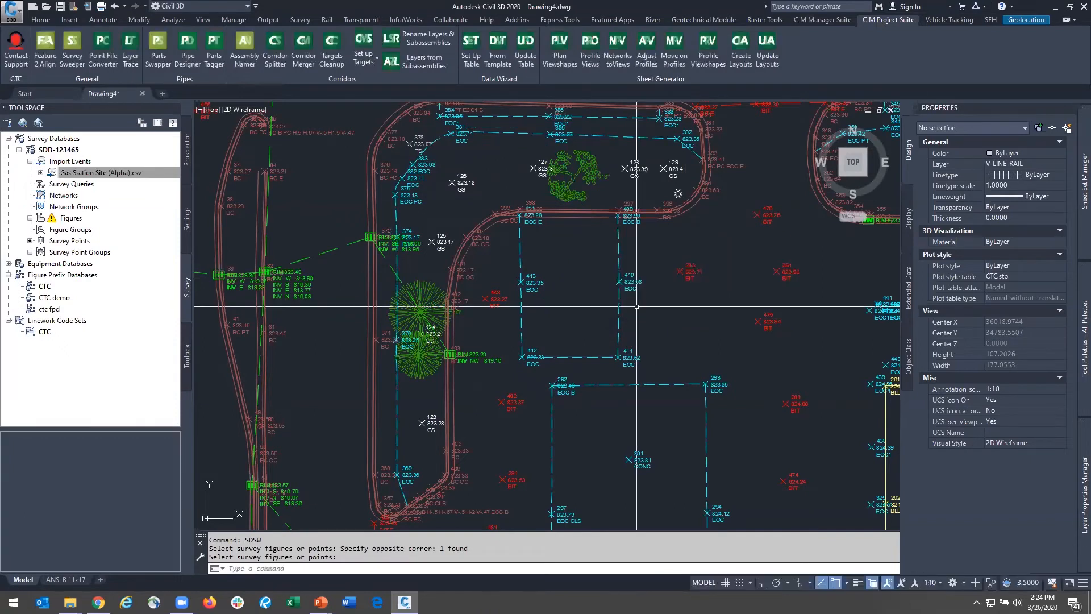
# Check the survey database's figure list by name and inspect the curbed island's linework for the deleted EOC figure
pyautogui.click(66, 219)
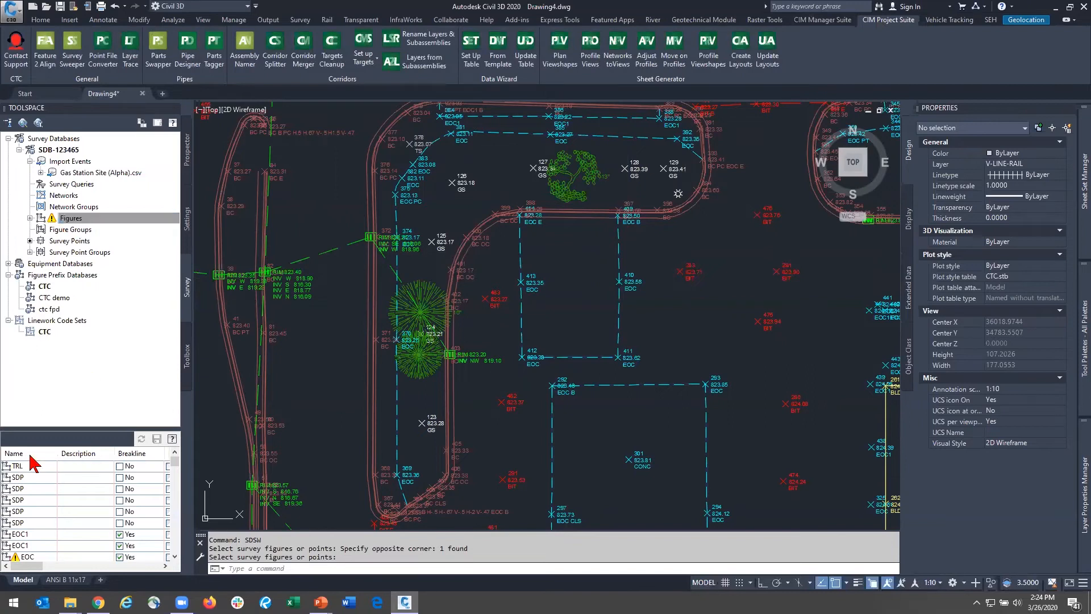
pyautogui.click(39, 454)
pyautogui.click(39, 454)
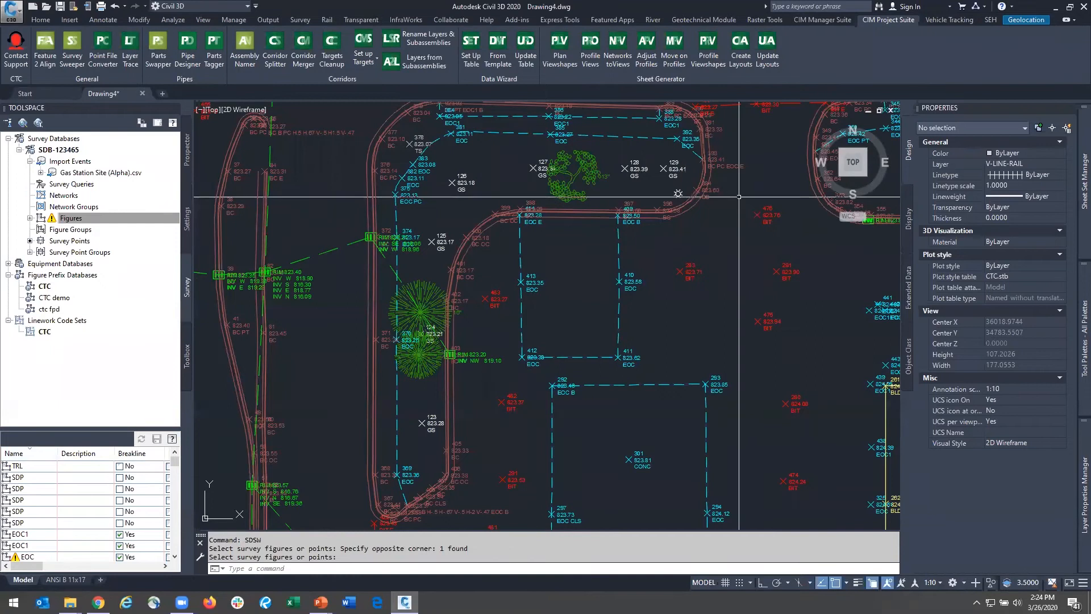
pyautogui.click(59, 221)
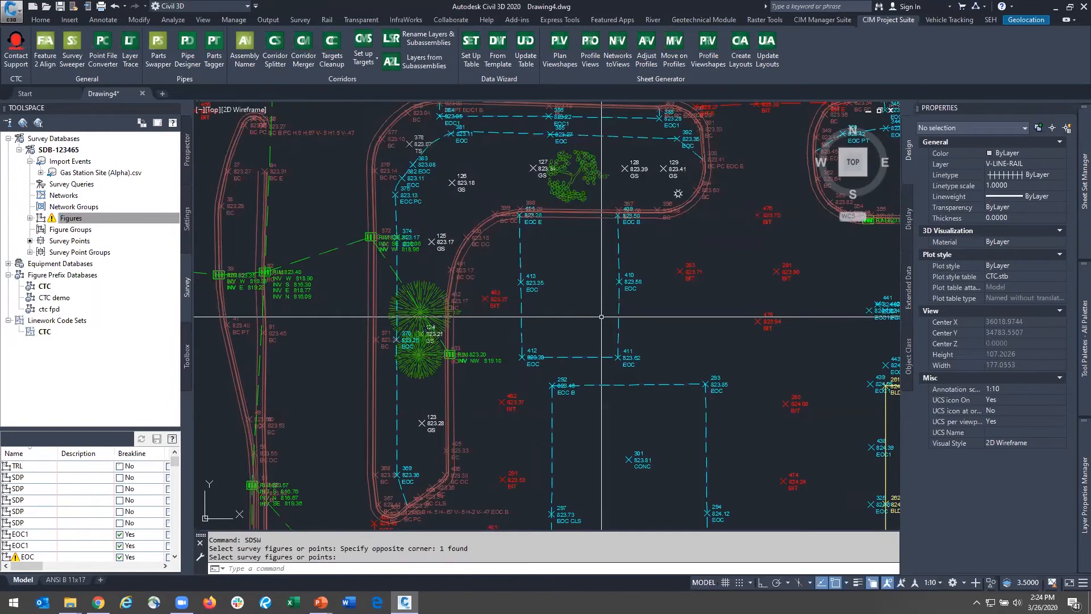
pyautogui.scroll(-5, 601, 317)
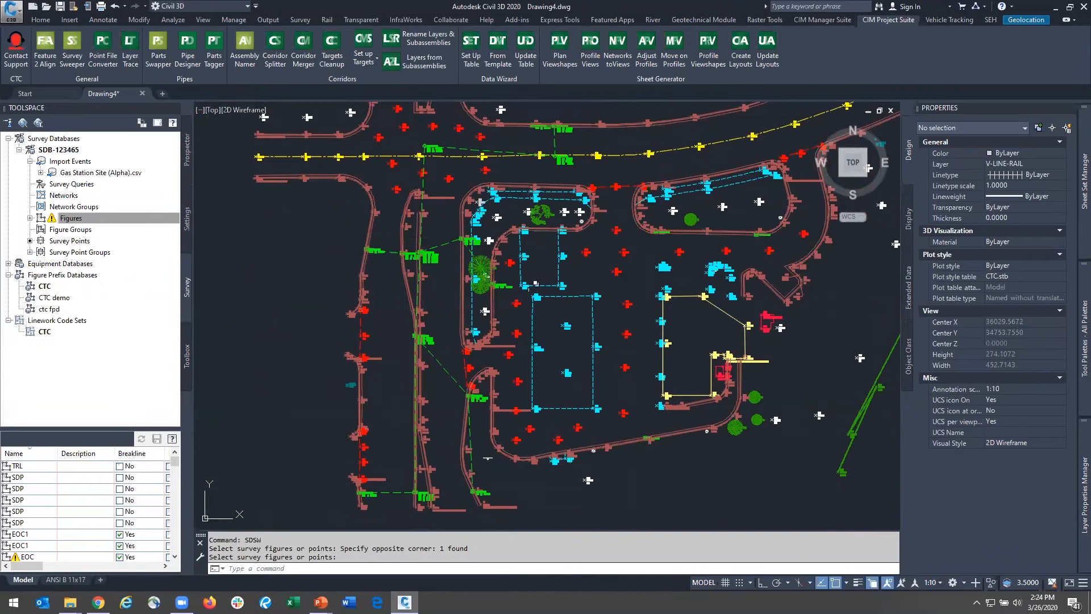
pyautogui.scroll(6, 510, 200)
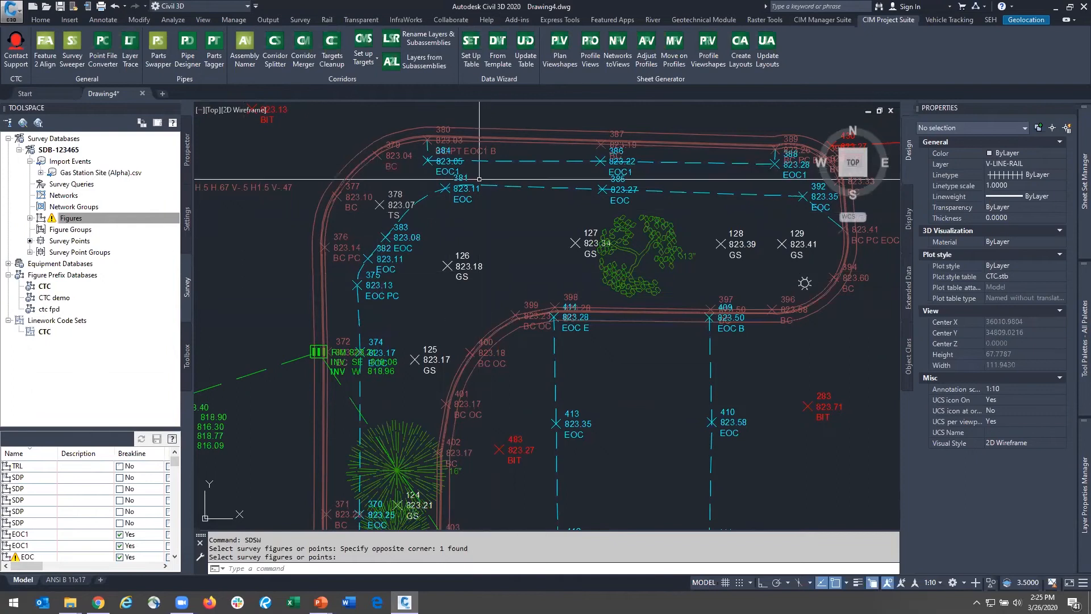
pyautogui.scroll(-4, 604, 424)
pyautogui.scroll(-10, 563, 314)
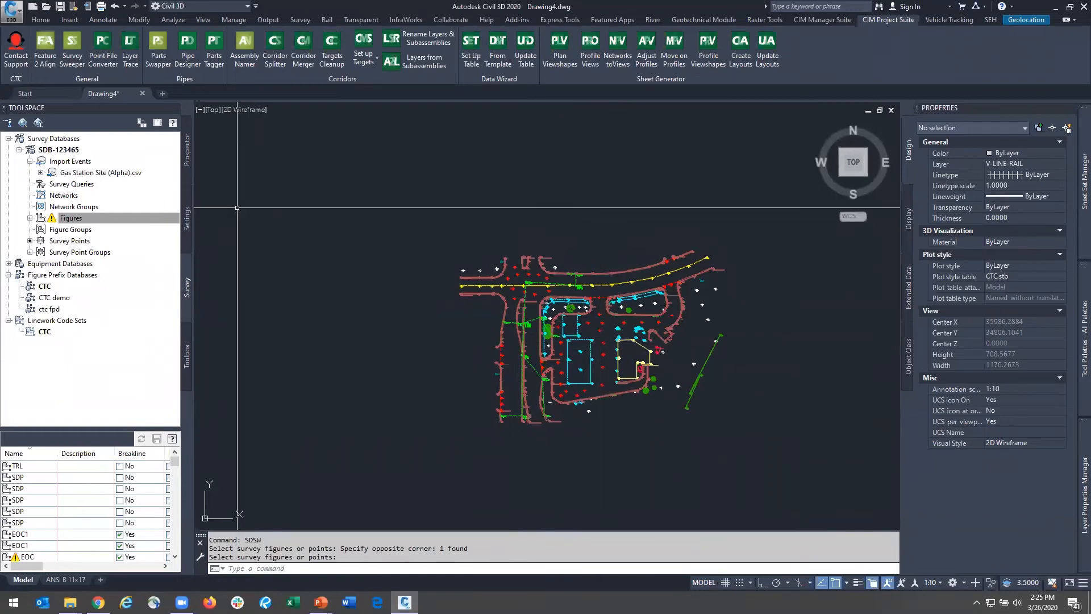
# Locate the CTC description key set in the drawing's point settings
pyautogui.click(187, 218)
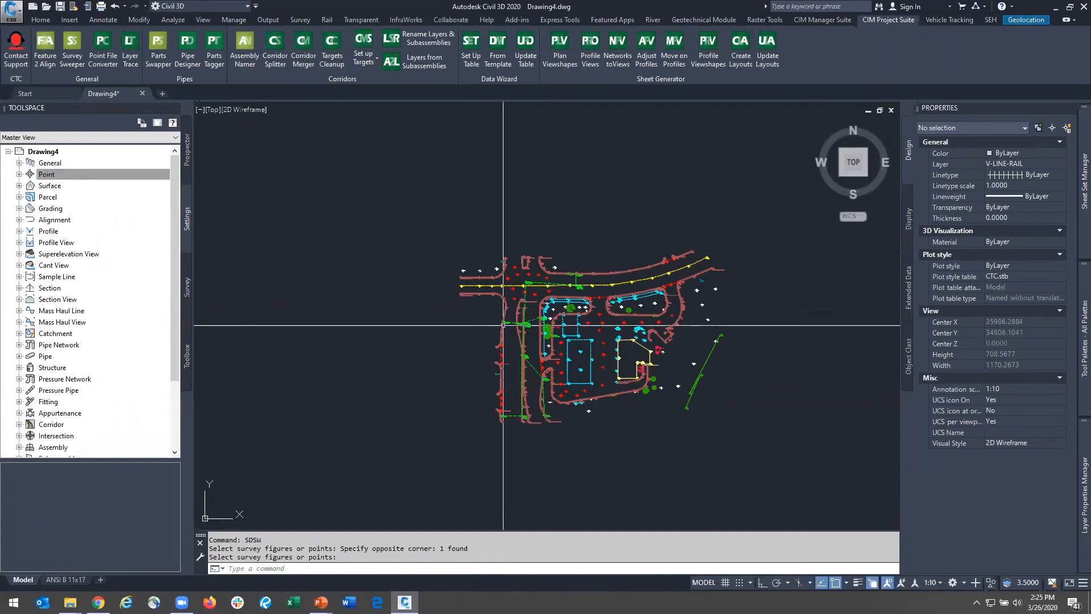
pyautogui.click(21, 176)
pyautogui.click(30, 230)
pyautogui.doubleClick(40, 232)
pyautogui.click(53, 242)
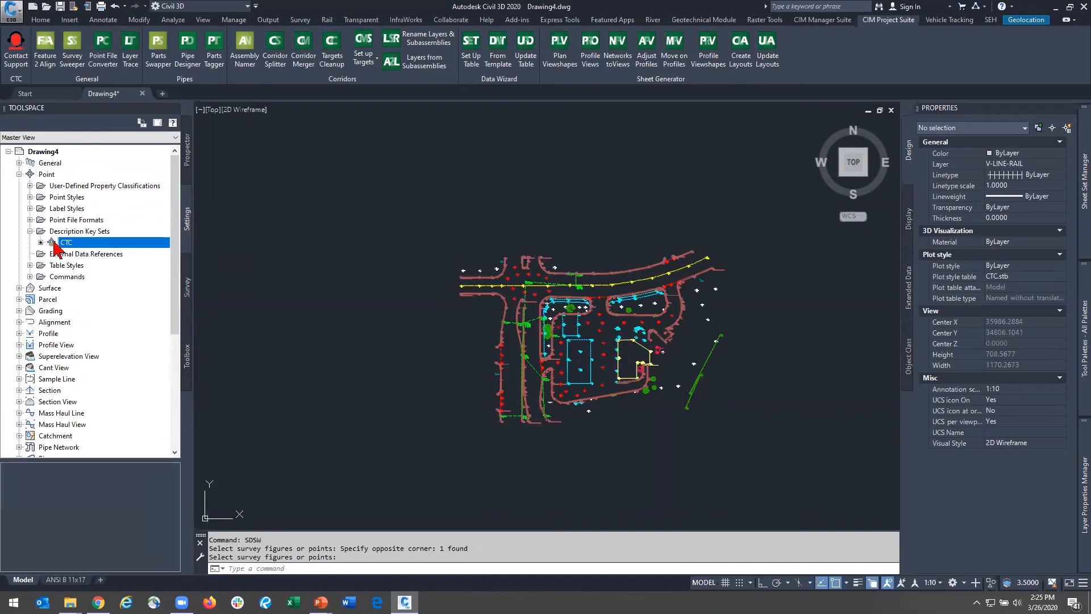
# Review the CTC figure prefix database, the CTC linework code set and the defaults in the Survey User Settings
pyautogui.click(187, 287)
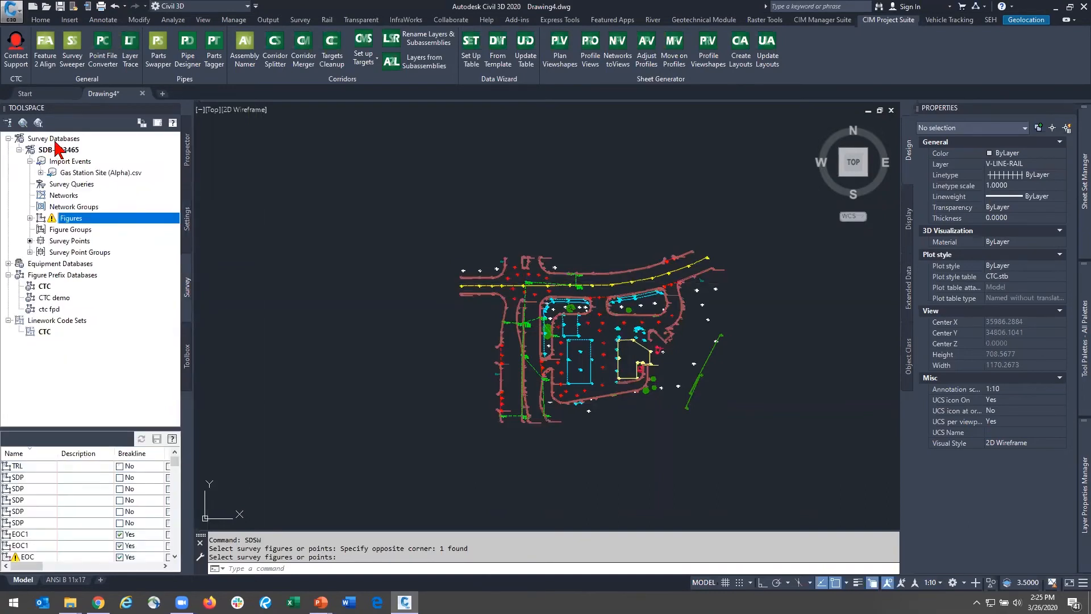
pyautogui.click(44, 287)
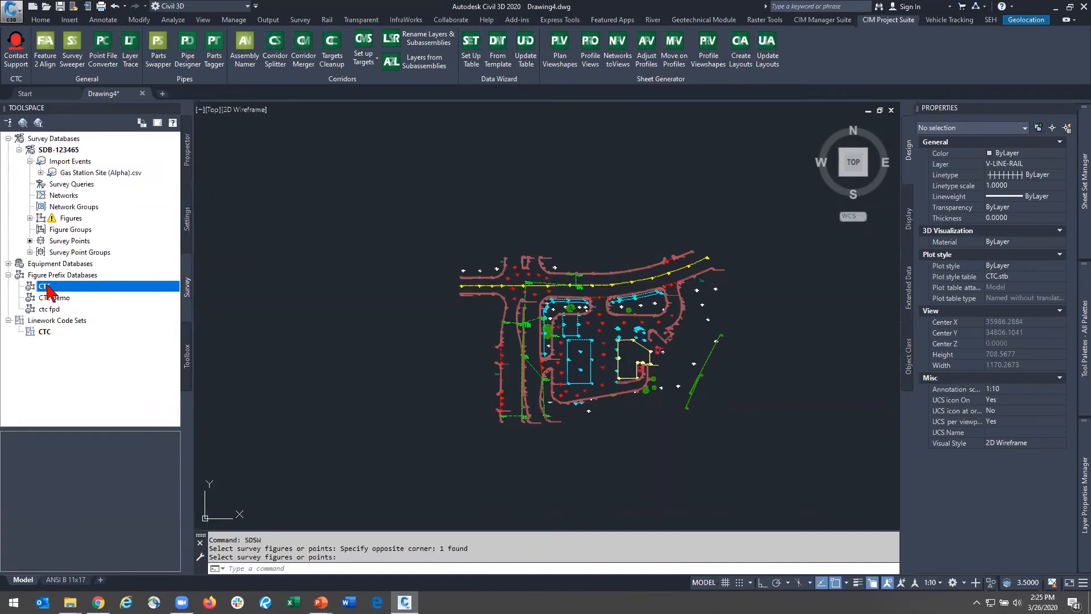
pyautogui.click(46, 332)
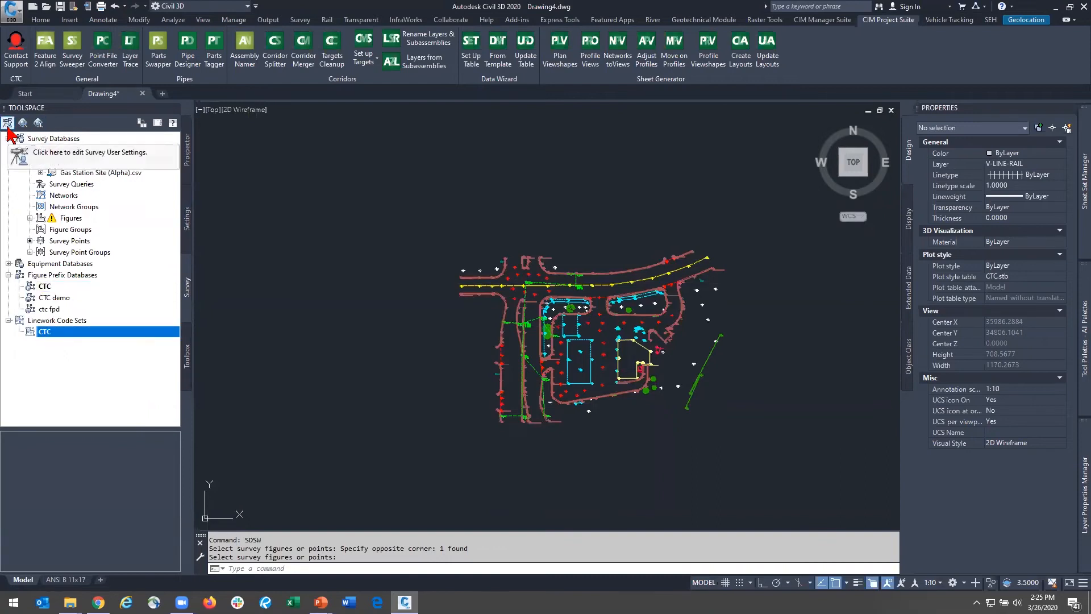
pyautogui.click(7, 123)
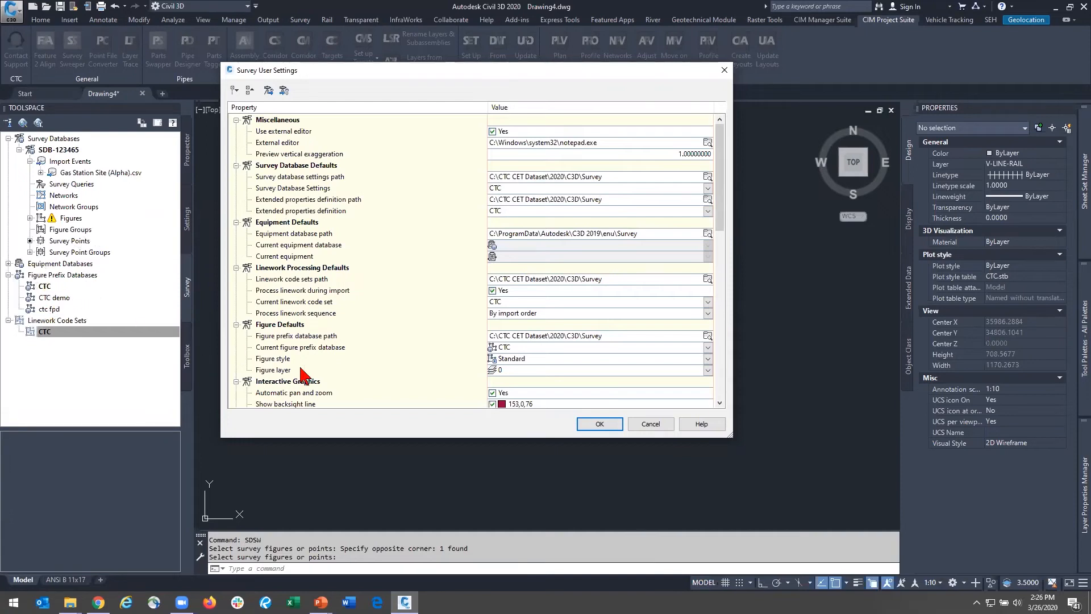
pyautogui.click(645, 427)
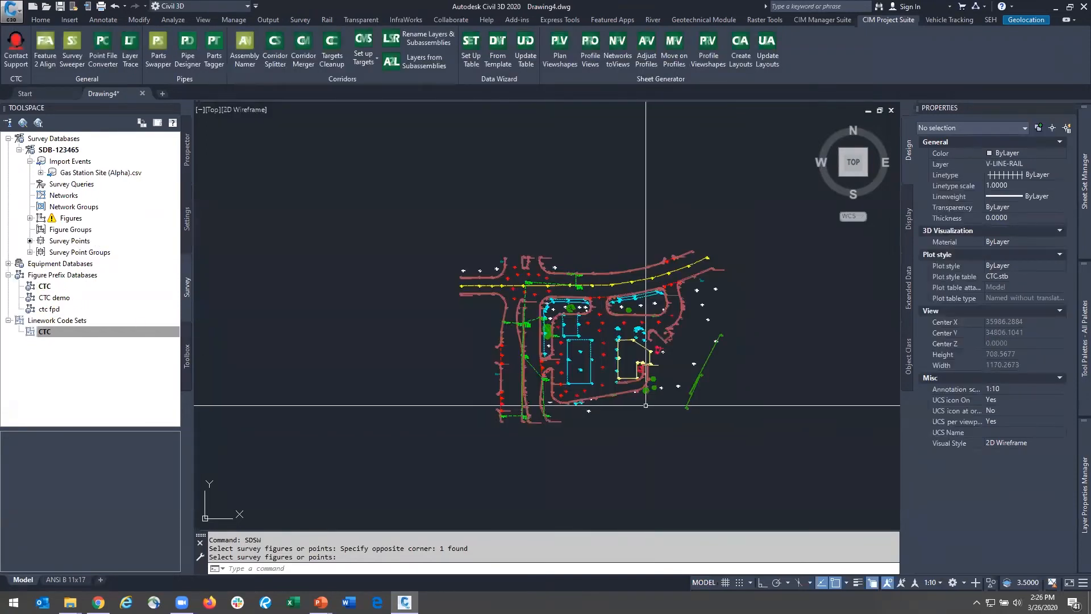
pyautogui.press('Escape')
pyautogui.scroll(3, 650, 430)
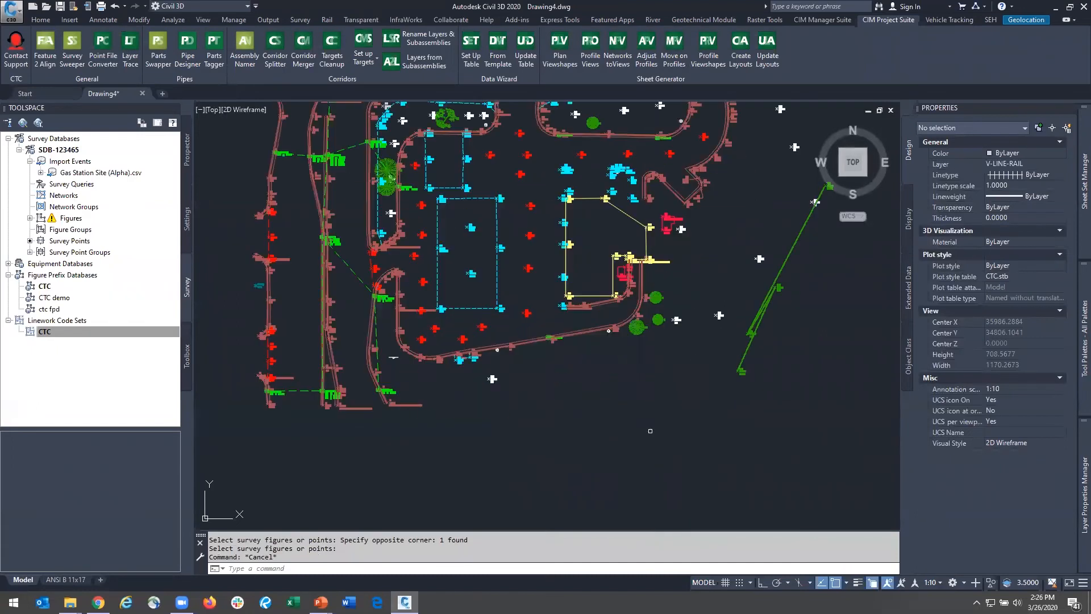
pyautogui.moveTo(650, 431); pyautogui.dragTo(601, 467, button='middle')
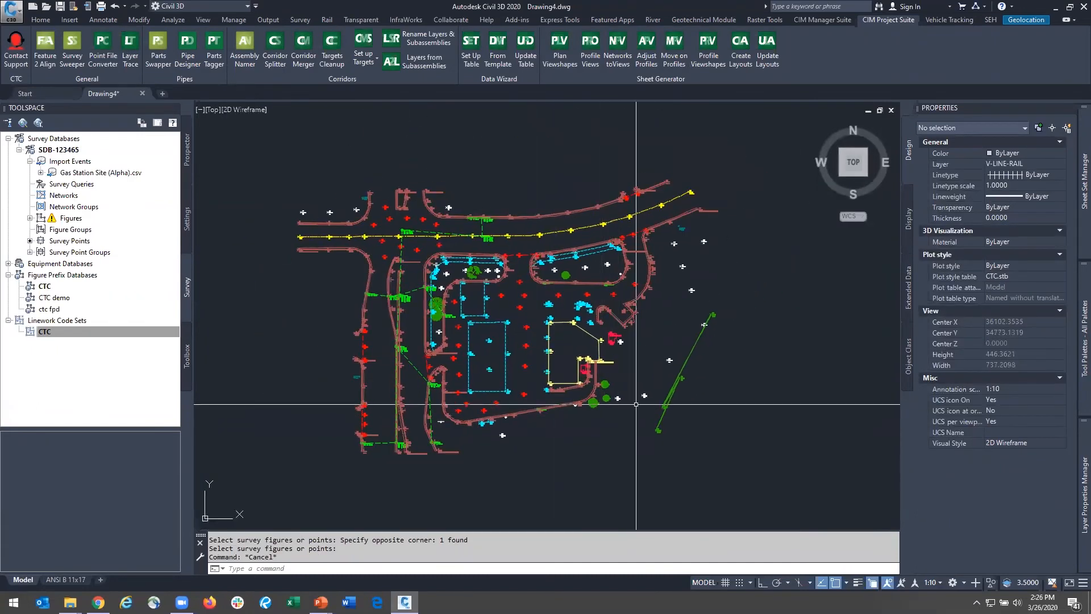
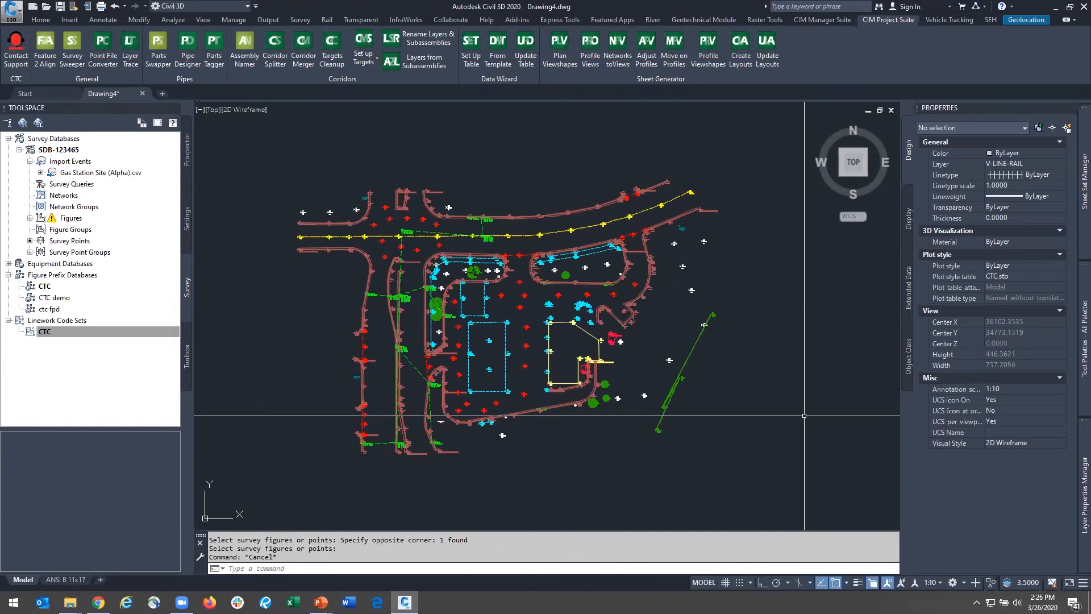
# Create a drawing from the C3D Survey 2020 - CTC.dwt template and import Gas Station - Numeric.csv points in PNEZD w/ inv (comma) format
pyautogui.click(32, 7)
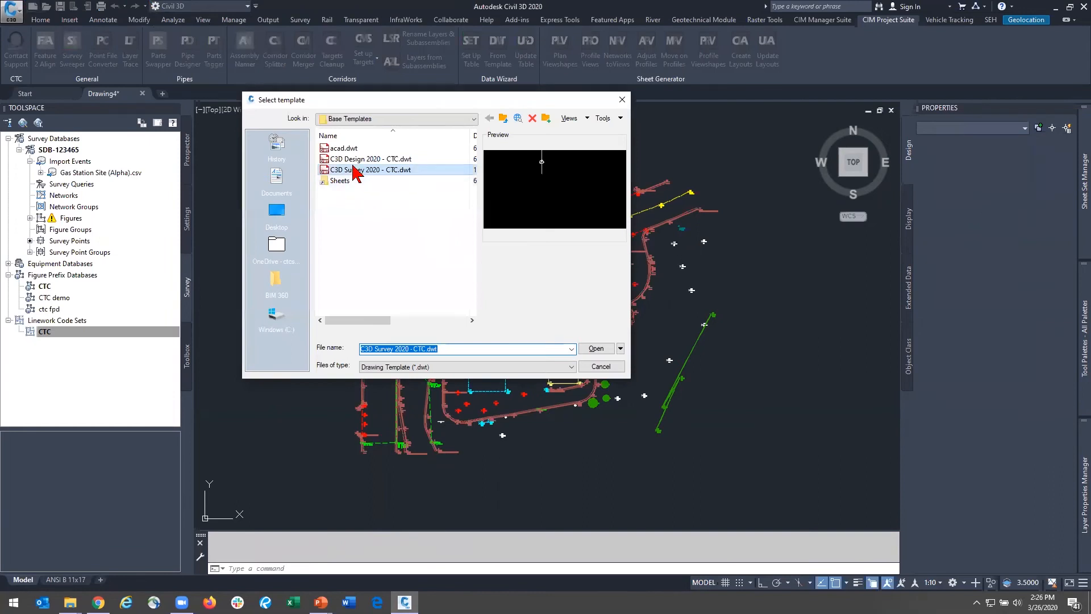
pyautogui.doubleClick(356, 170)
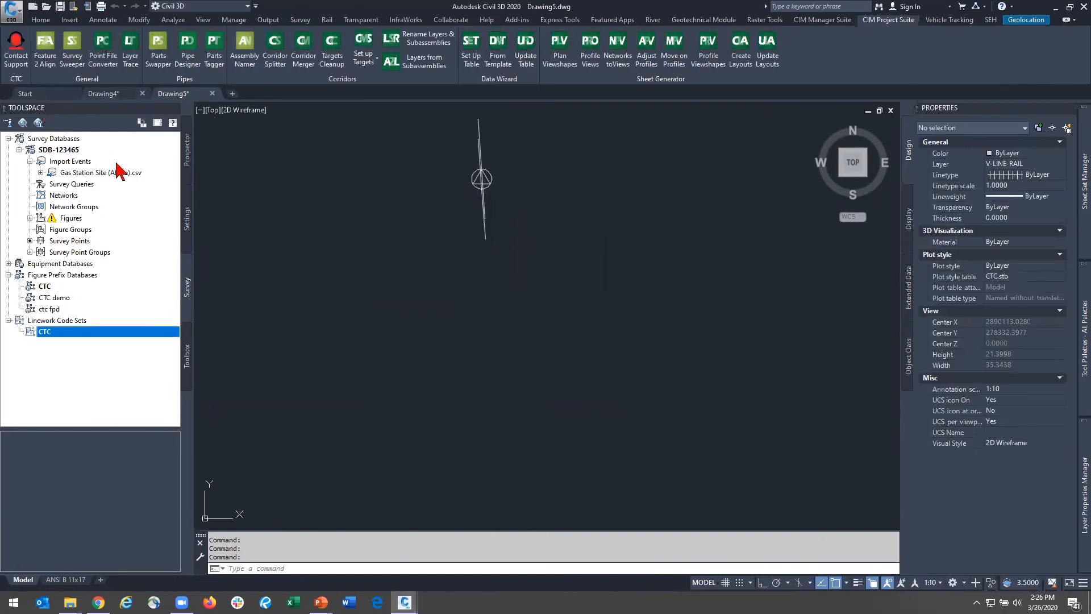
pyautogui.click(70, 21)
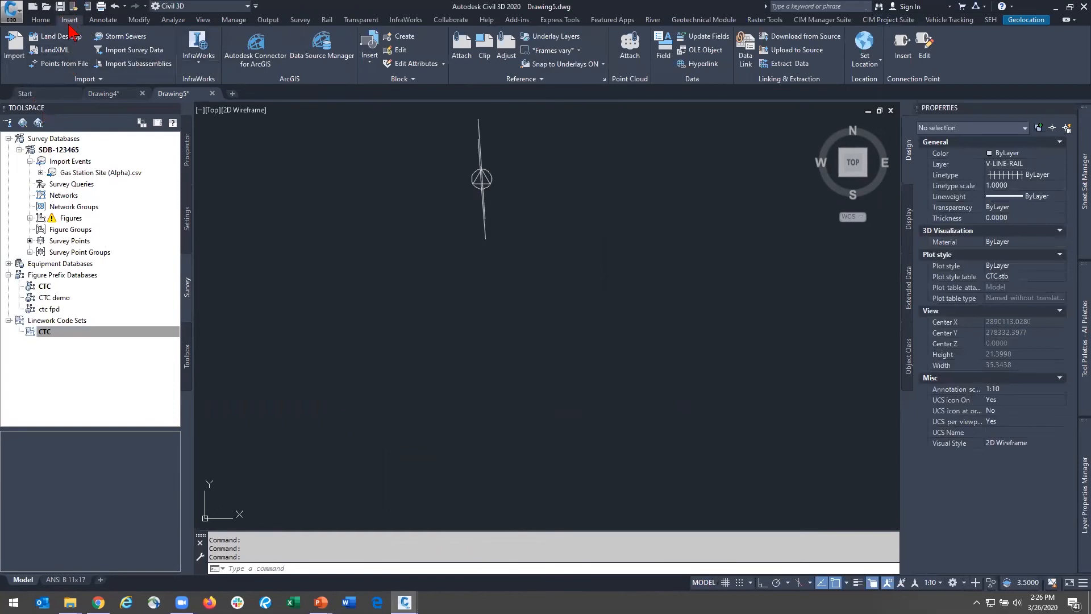
pyautogui.click(63, 63)
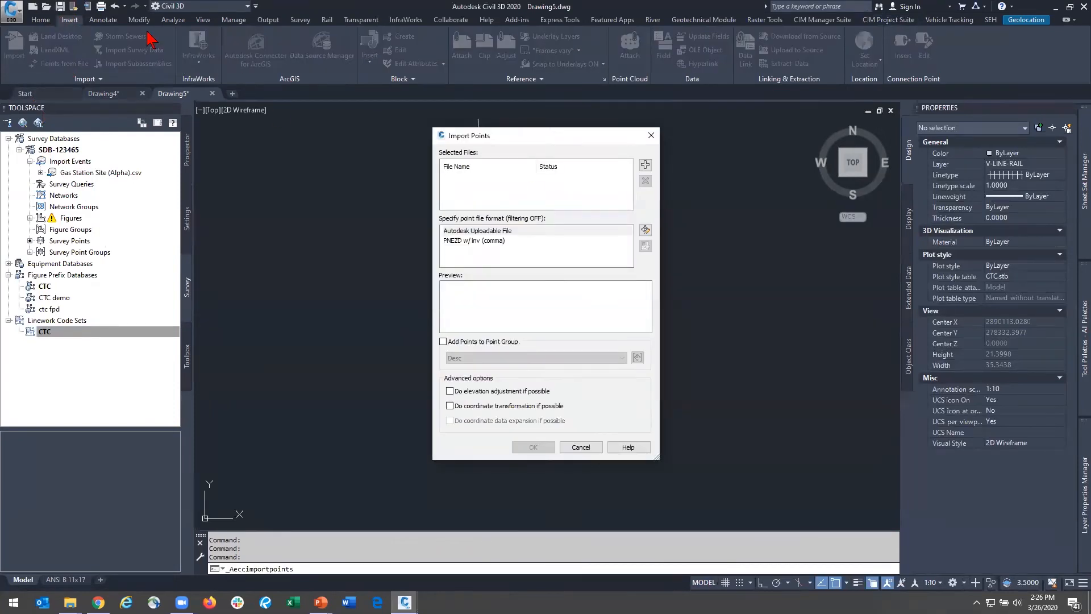
pyautogui.click(645, 164)
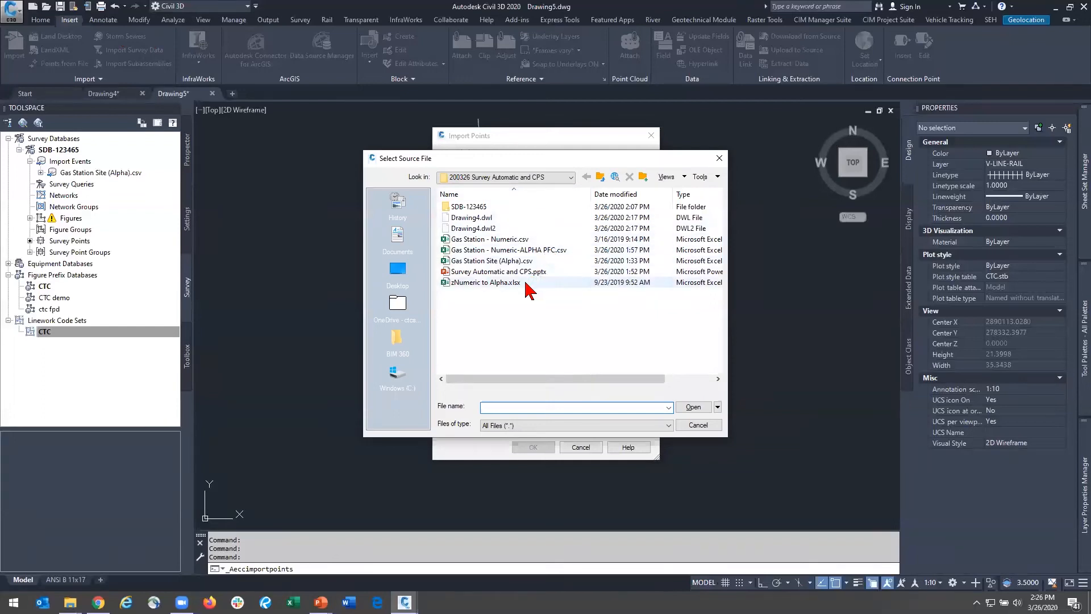
pyautogui.click(543, 239)
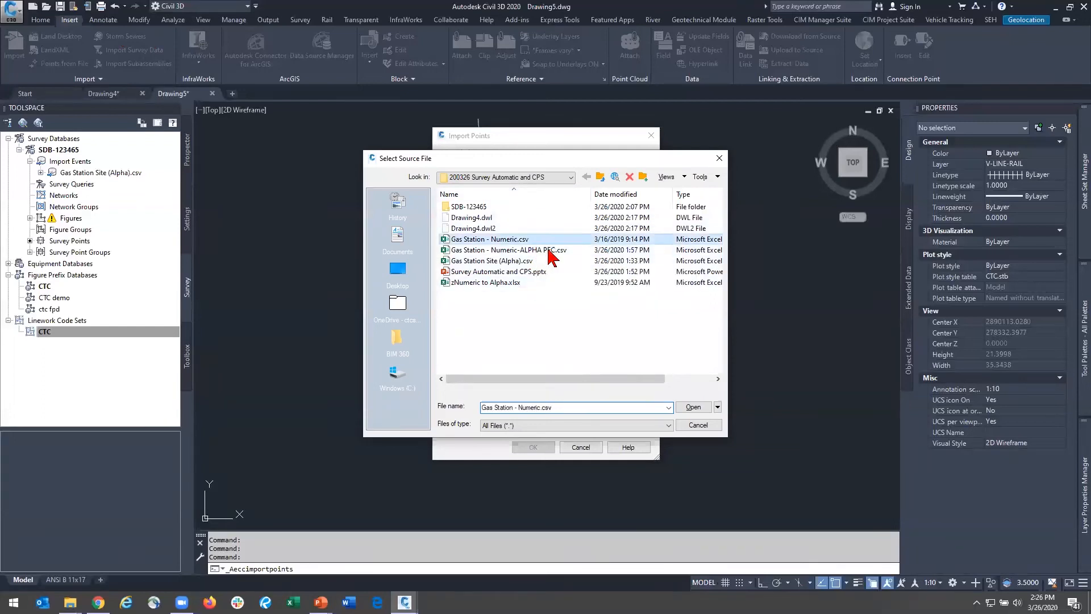
pyautogui.click(693, 408)
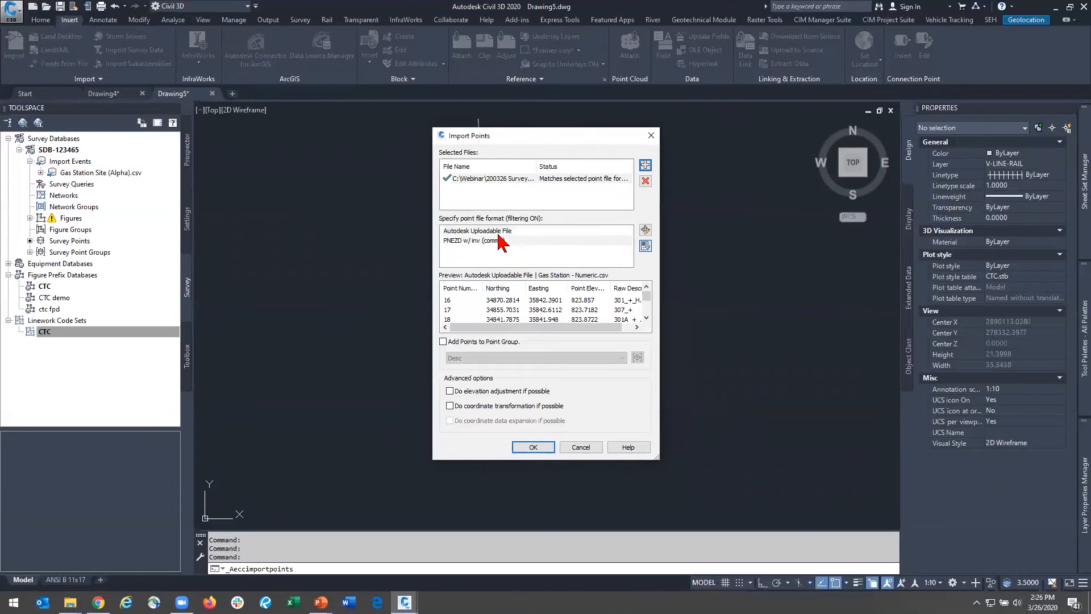
pyautogui.click(502, 241)
pyautogui.click(536, 448)
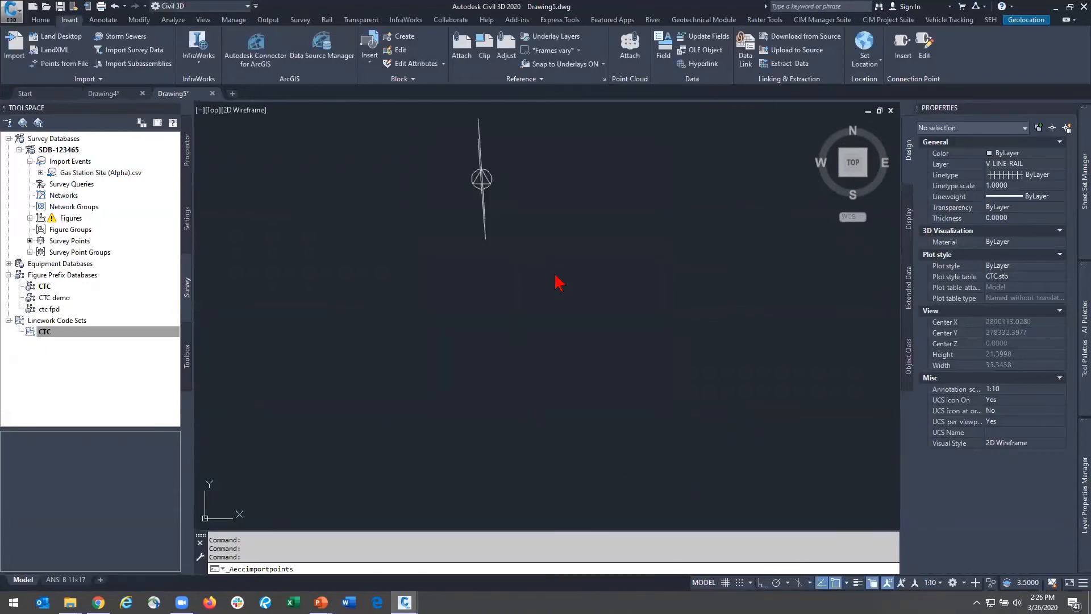
# Locate the imported numeric-coded points in the new drawing and examine the whole point cluster
pyautogui.middleClick(596, 259)
pyautogui.middleClick(596, 259)
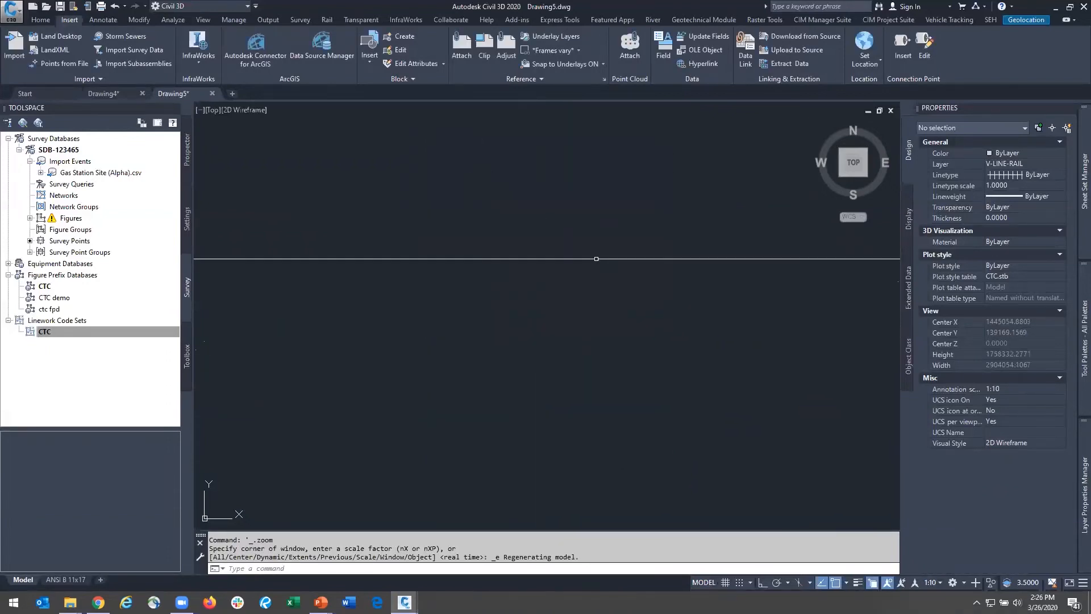
pyautogui.middleClick(549, 304)
pyautogui.middleClick(550, 304)
pyautogui.scroll(-4, 550, 305)
pyautogui.click(661, 299)
pyautogui.click(736, 320)
pyautogui.click(735, 321)
pyautogui.click(685, 266)
pyautogui.press('Escape')
pyautogui.click(456, 332)
pyautogui.click(373, 297)
pyautogui.scroll(6, 409, 322)
pyautogui.press('Escape')
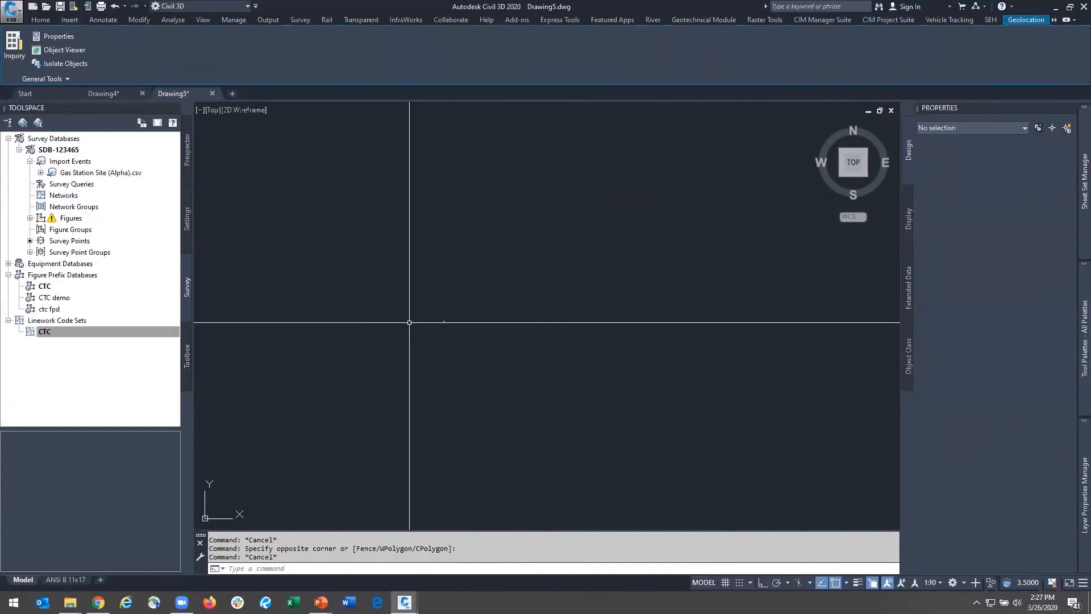
pyautogui.scroll(8, 317, 389)
pyautogui.scroll(-6, 581, 316)
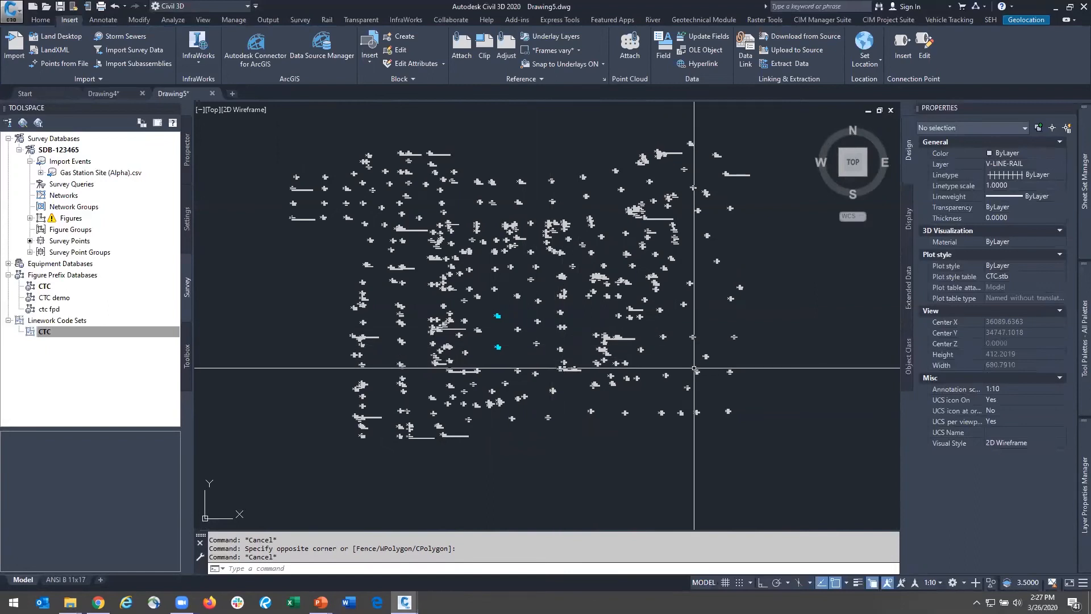
pyautogui.press('Escape')
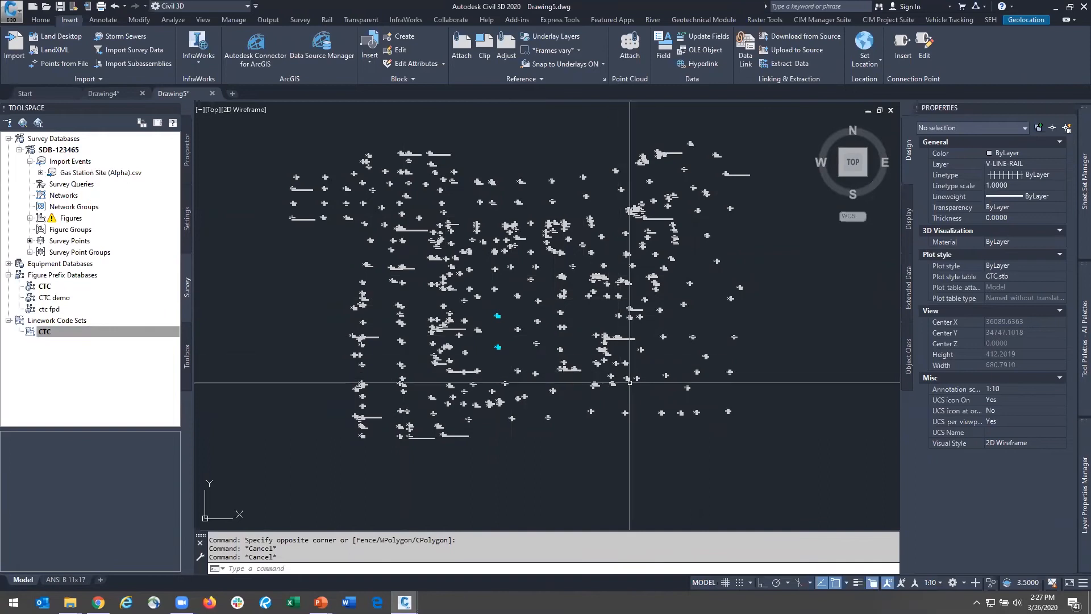
pyautogui.press('Escape')
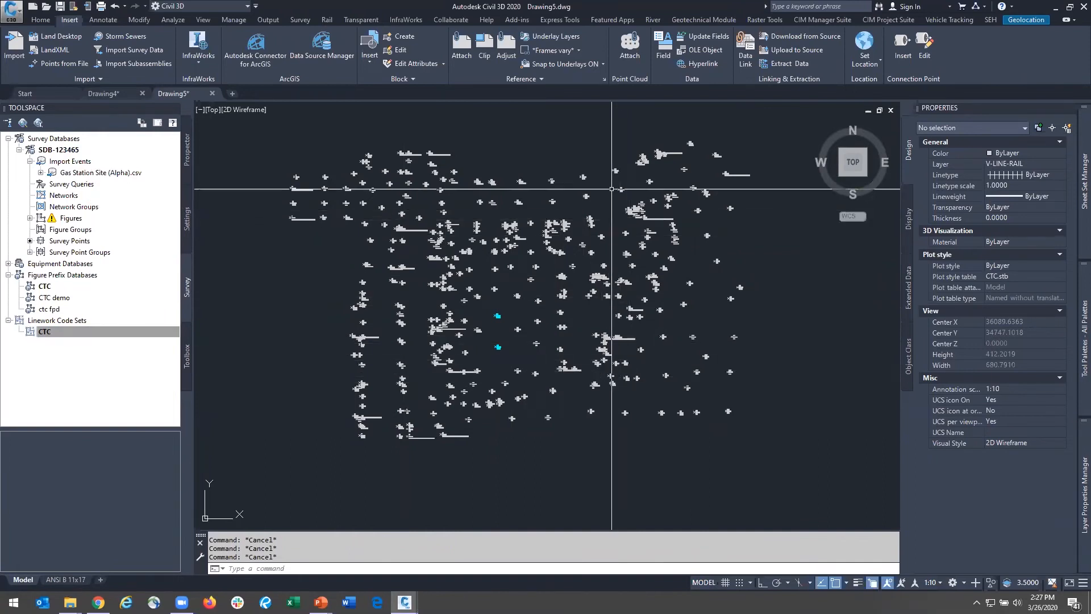
# Start the Point File Converter and add Gas Station - Numeric.csv as the file to convert
pyautogui.click(890, 20)
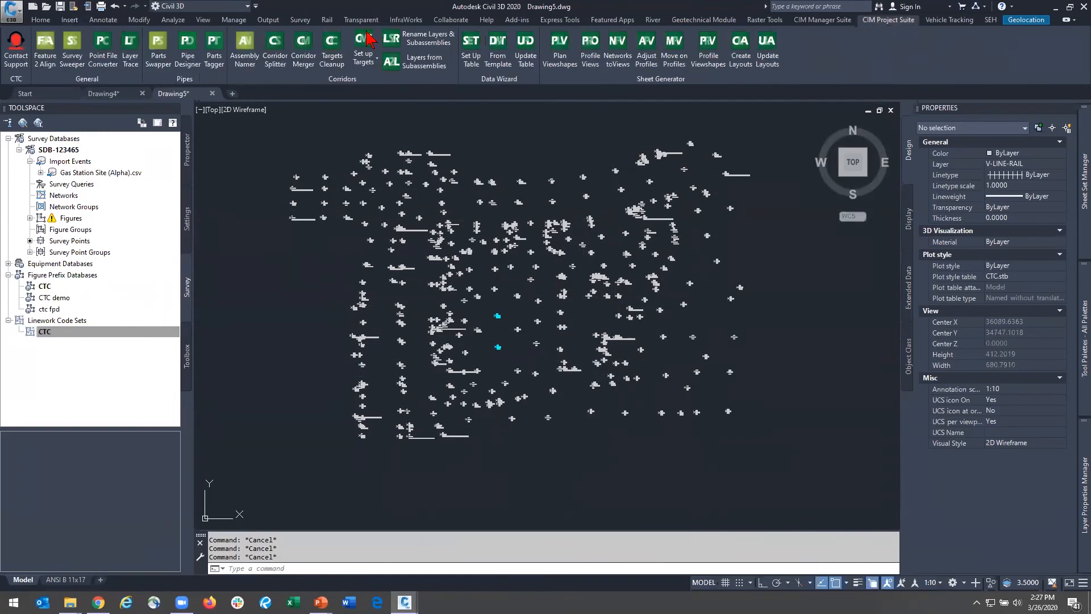
pyautogui.click(103, 51)
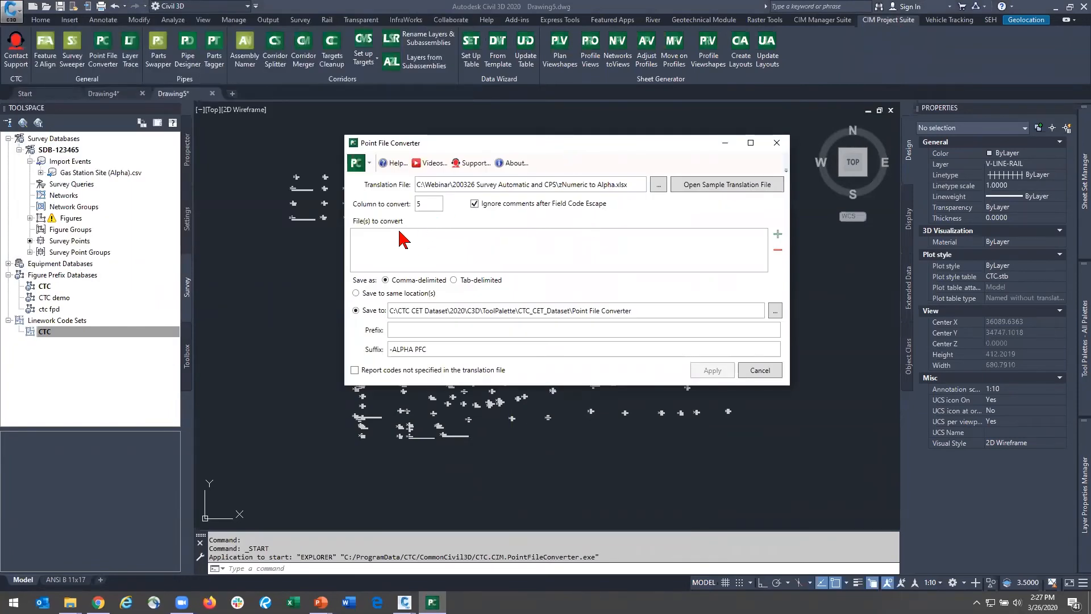
pyautogui.click(778, 234)
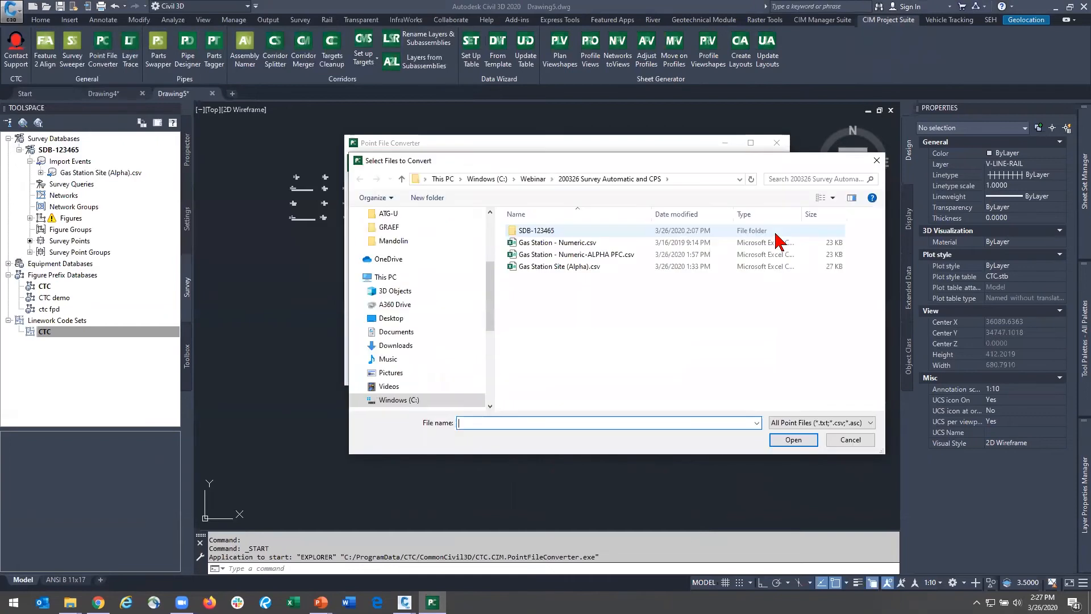
pyautogui.click(609, 243)
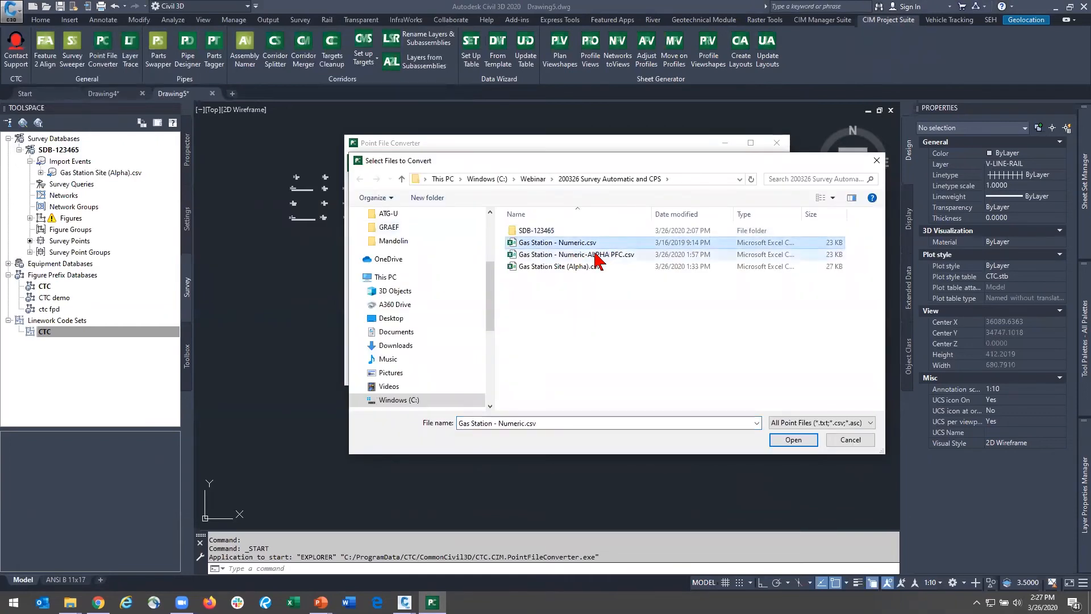
pyautogui.click(792, 440)
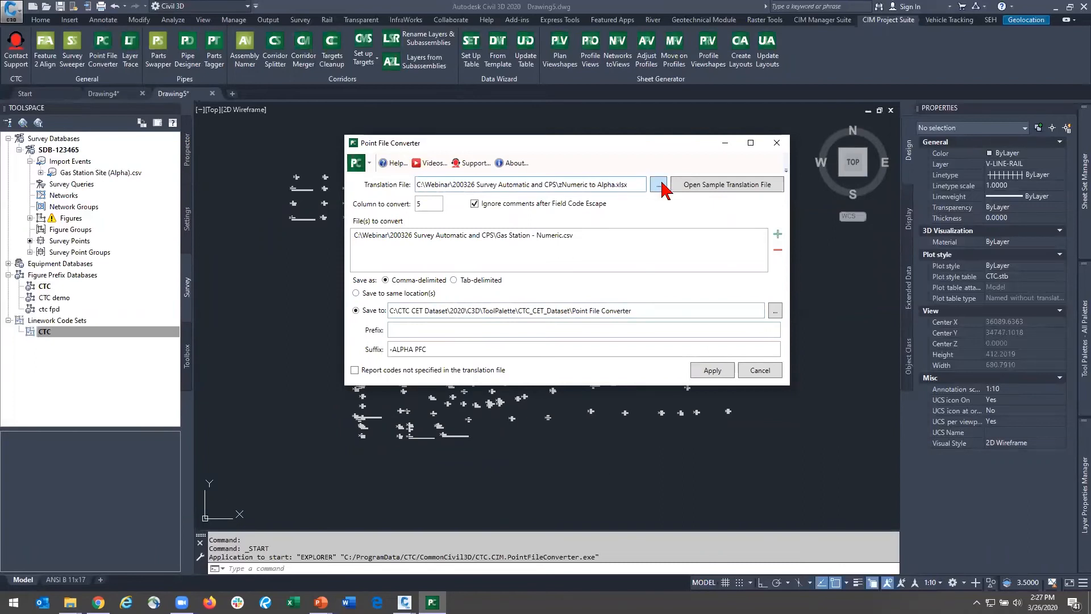
# Open the converter's sample translation file at full size and examine its Old Code and New Code columns
pyautogui.click(709, 188)
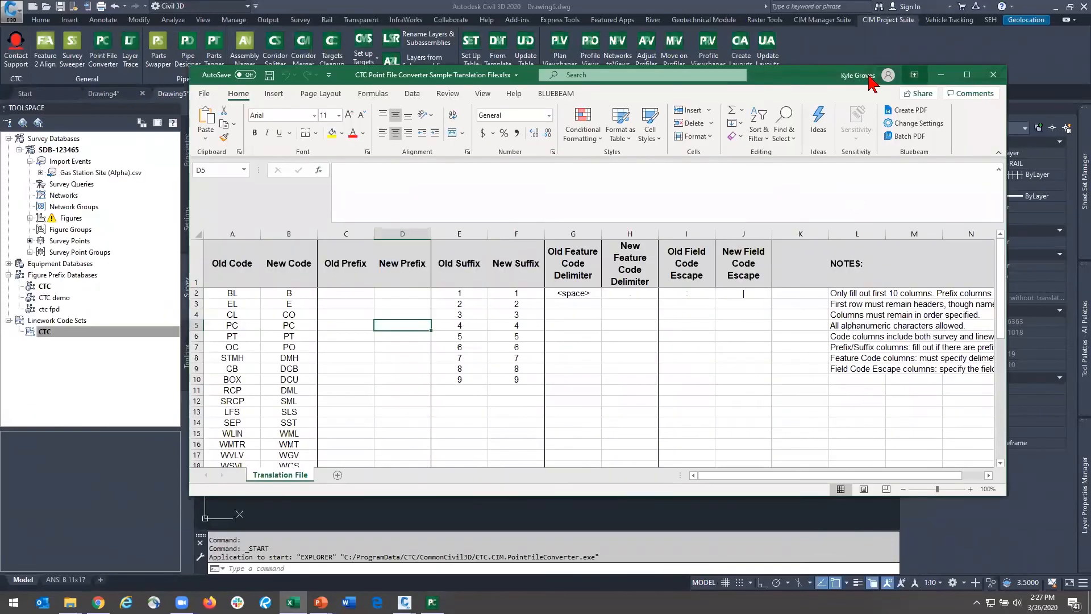
pyautogui.doubleClick(822, 78)
pyautogui.moveTo(35, 232); pyautogui.dragTo(20, 500)
pyautogui.moveTo(120, 224); pyautogui.dragTo(111, 528)
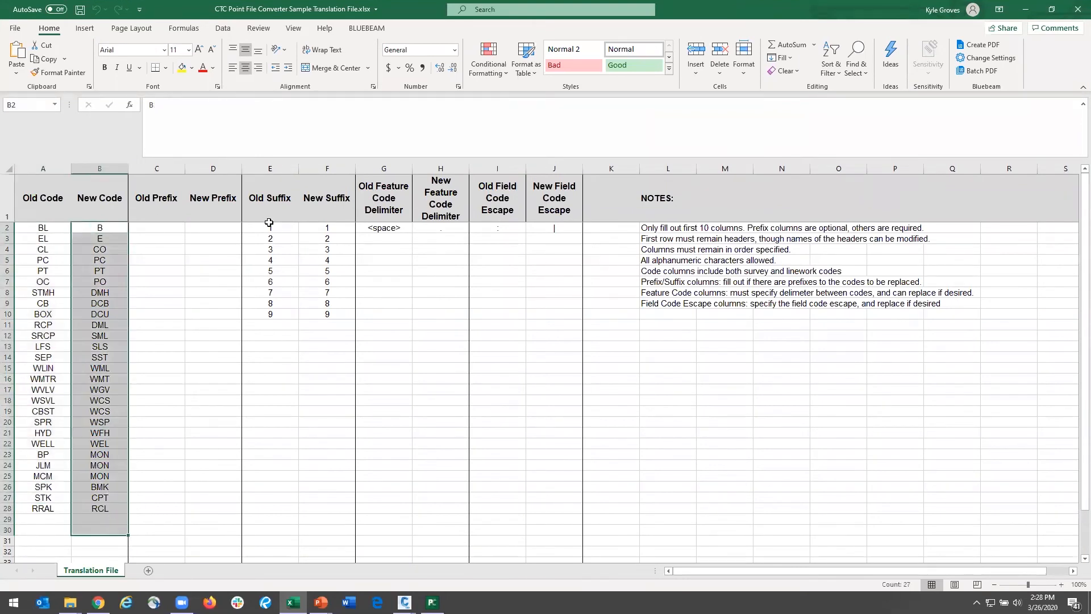
# Examine the old and new suffixes, feature code delimiters and field code escapes in the sample translation file
pyautogui.moveTo(269, 223); pyautogui.dragTo(315, 315)
pyautogui.click(387, 229)
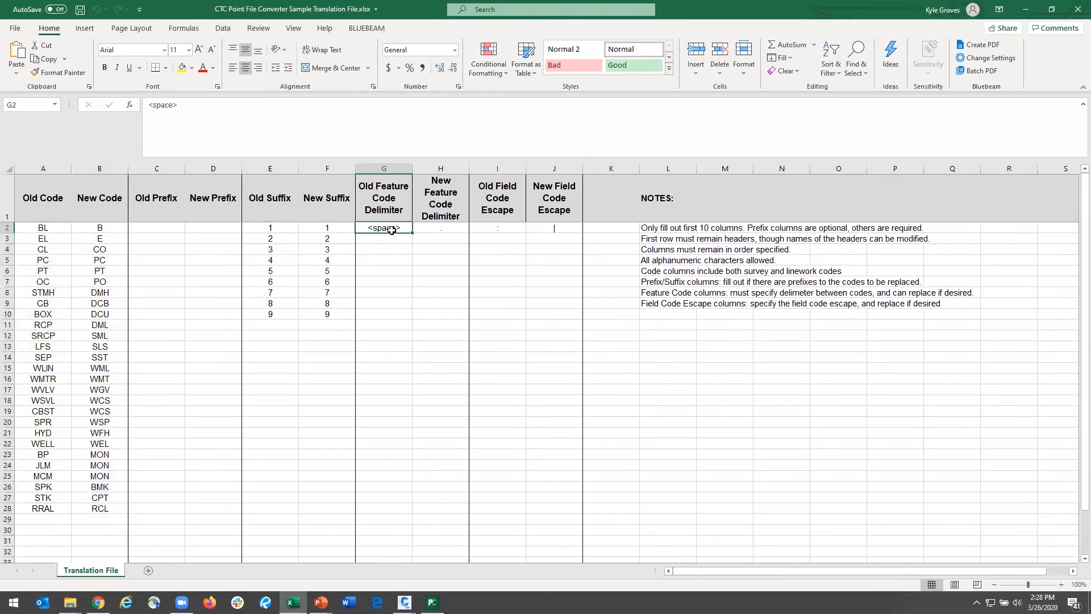
pyautogui.click(427, 226)
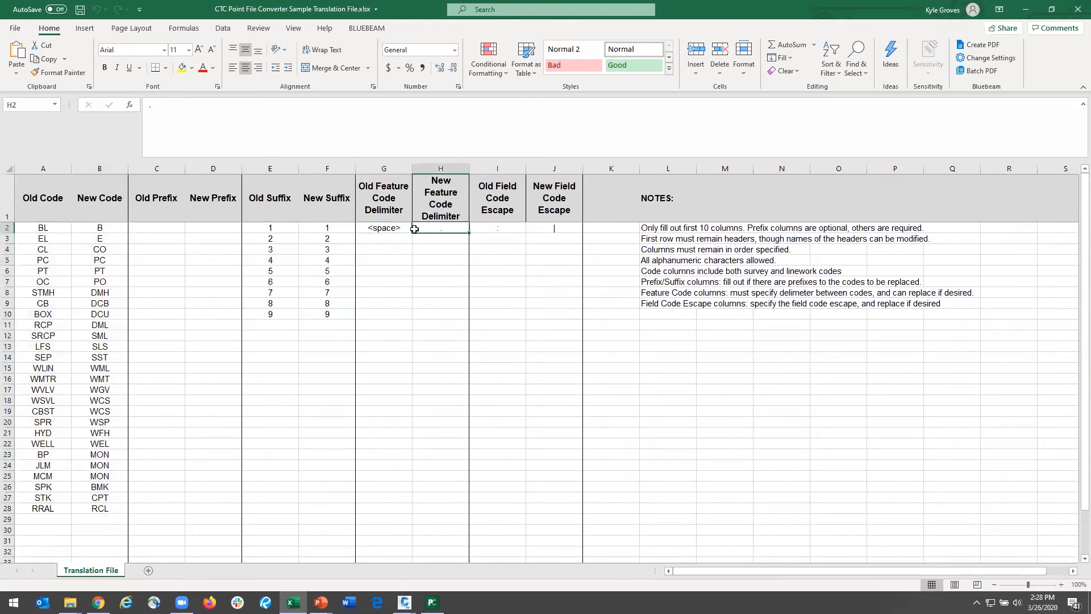
pyautogui.click(384, 230)
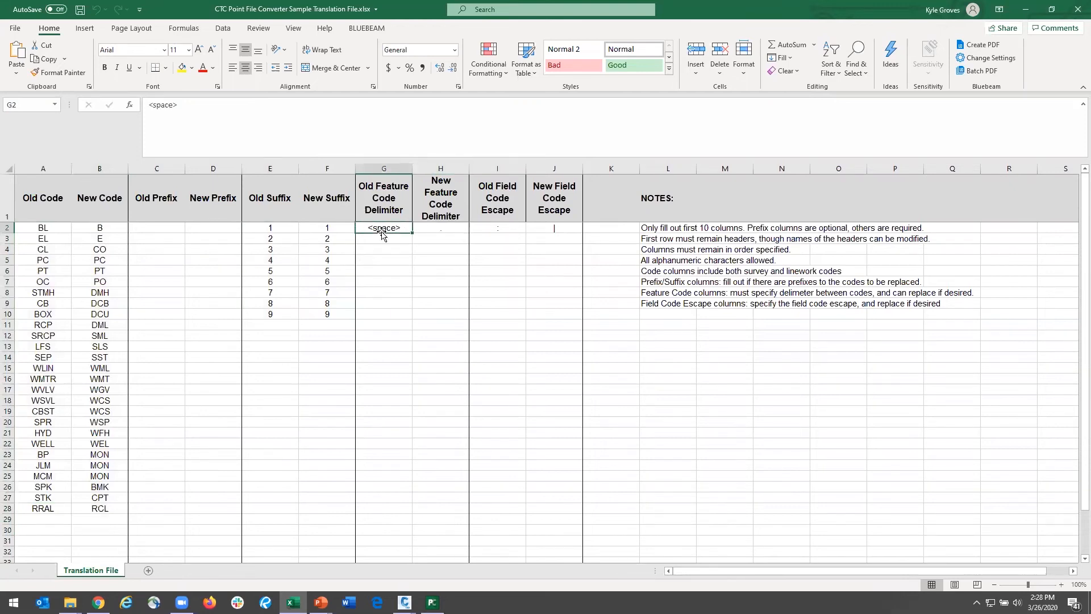
pyautogui.click(554, 227)
pyautogui.moveTo(493, 228); pyautogui.dragTo(480, 464)
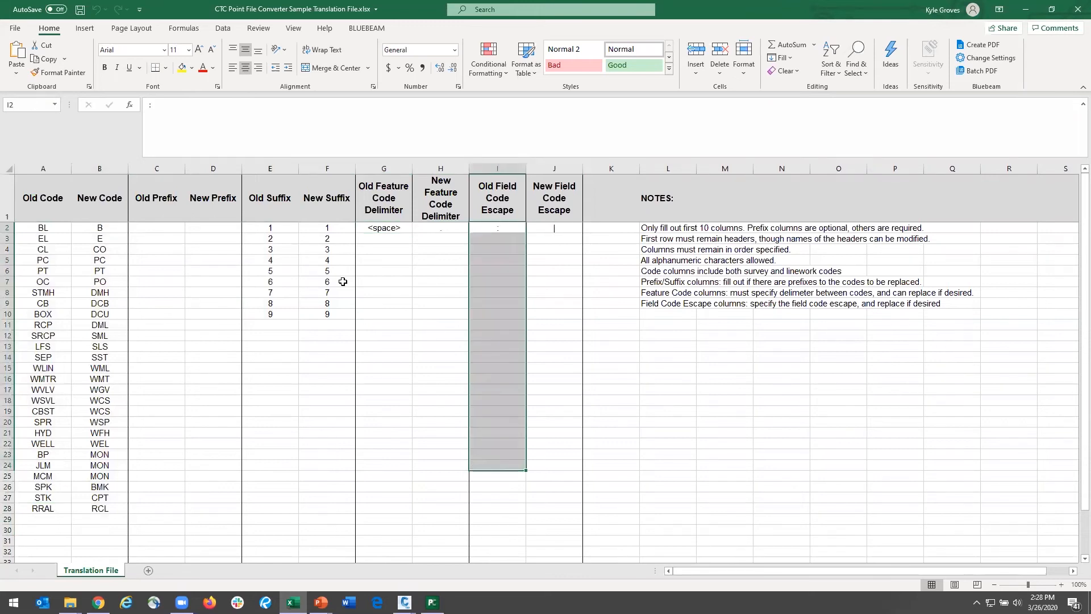
pyautogui.moveTo(323, 227); pyautogui.dragTo(325, 497)
pyautogui.moveTo(272, 225); pyautogui.dragTo(268, 455)
pyautogui.click(159, 453)
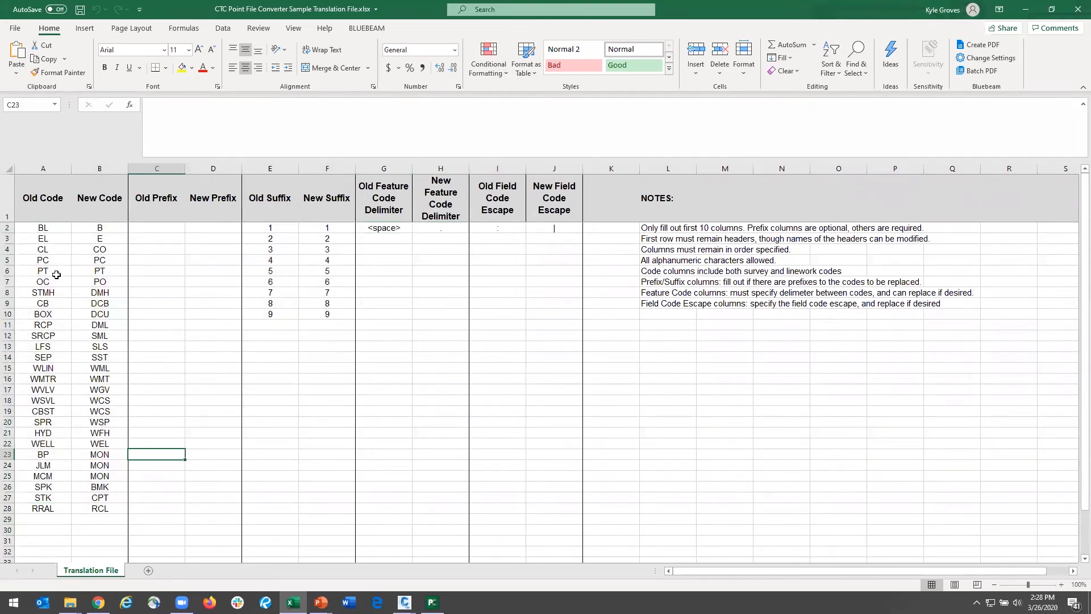
# Compare the STMH and CB codes with their replacements in the sample translation file and close it
pyautogui.click(28, 291)
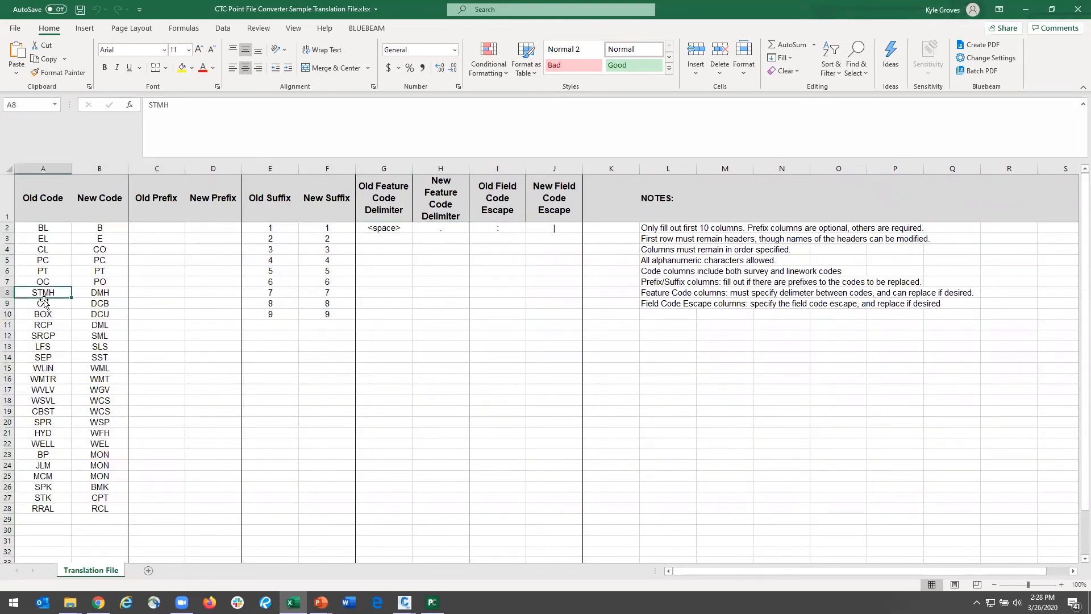
pyautogui.click(111, 293)
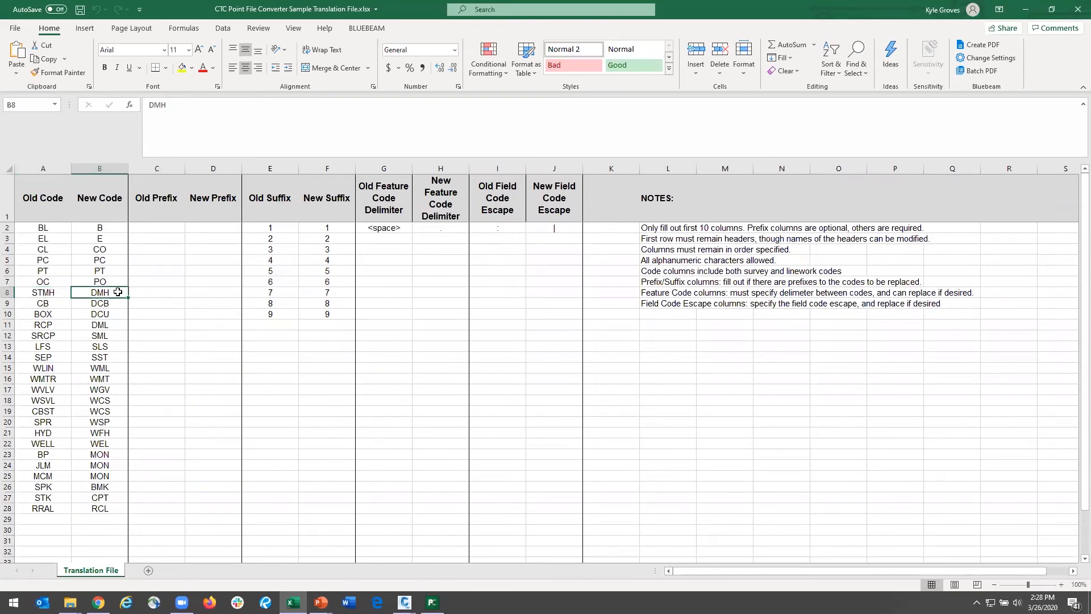
pyautogui.click(45, 302)
pyautogui.click(91, 305)
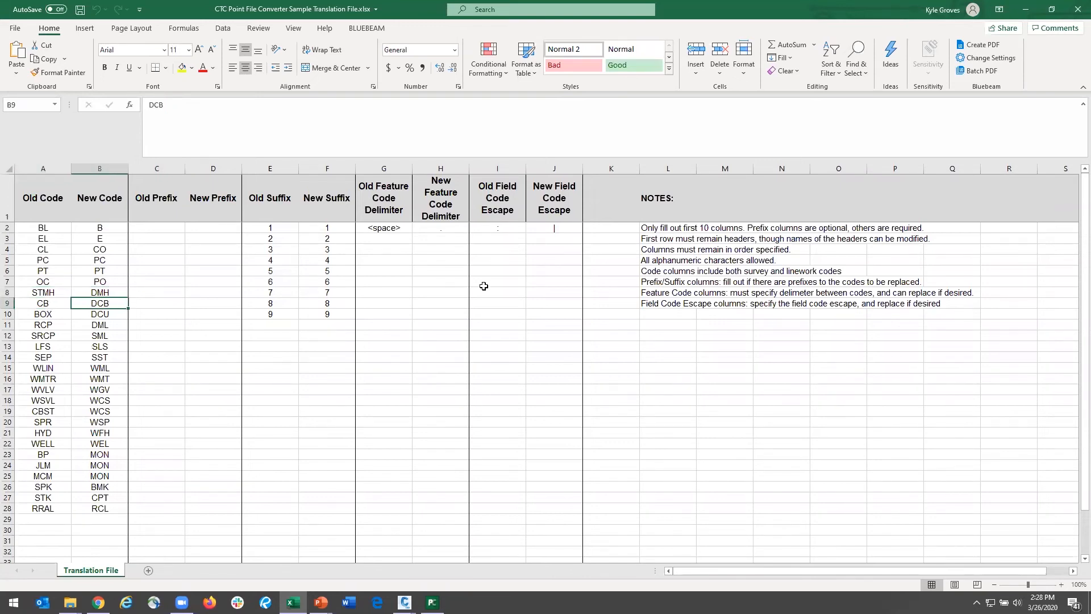
pyautogui.click(1073, 9)
pyautogui.click(1072, 9)
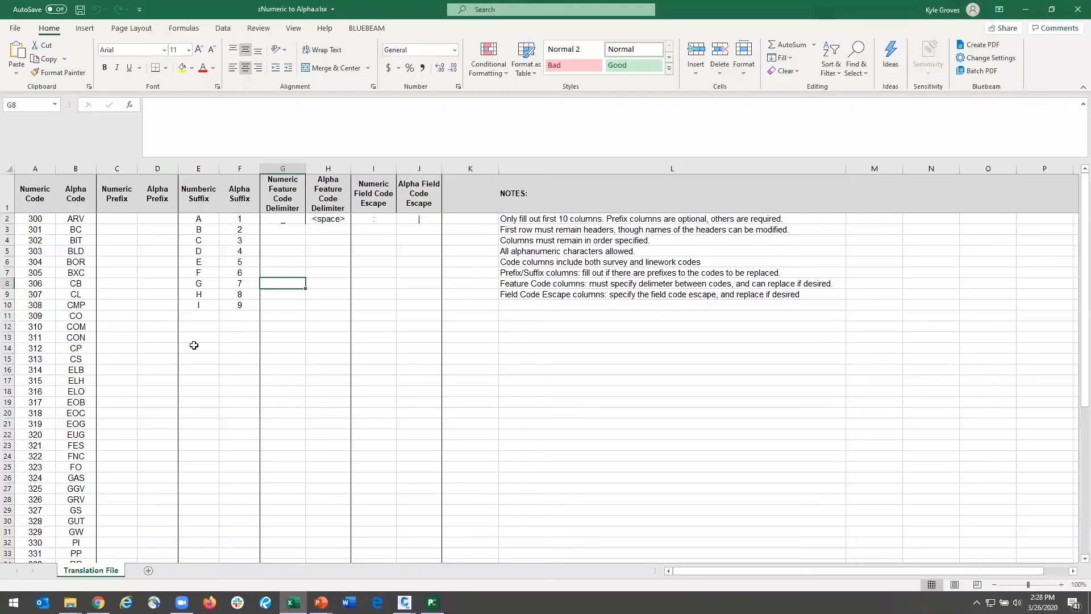
# Examine the Numeric Code and Alpha Code columns in the zNumeric to Alpha.xlsx translation file
pyautogui.click(36, 217)
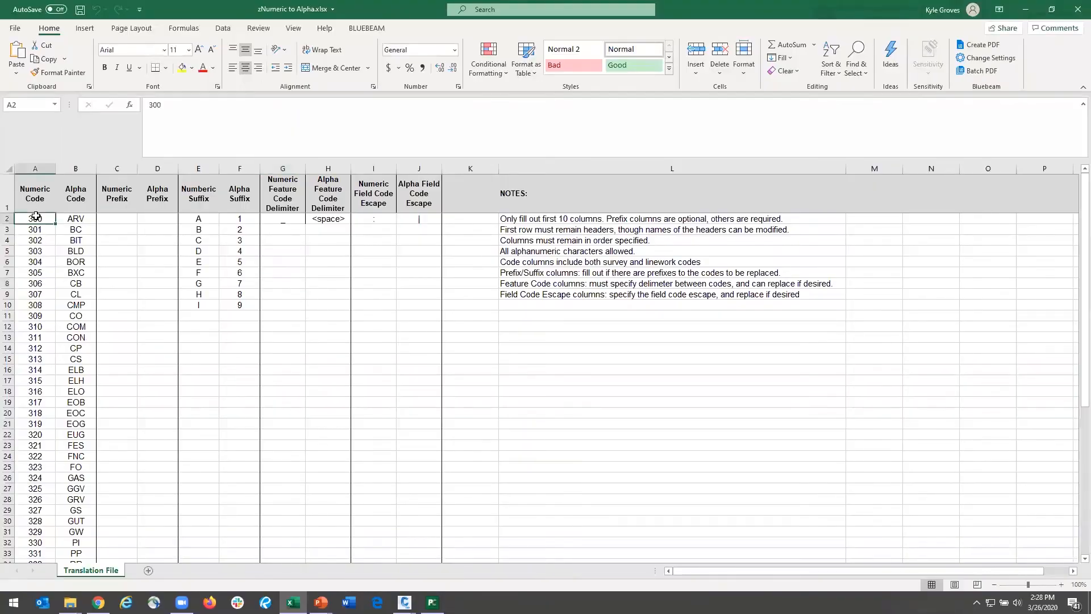
pyautogui.moveTo(35, 217); pyautogui.dragTo(35, 553)
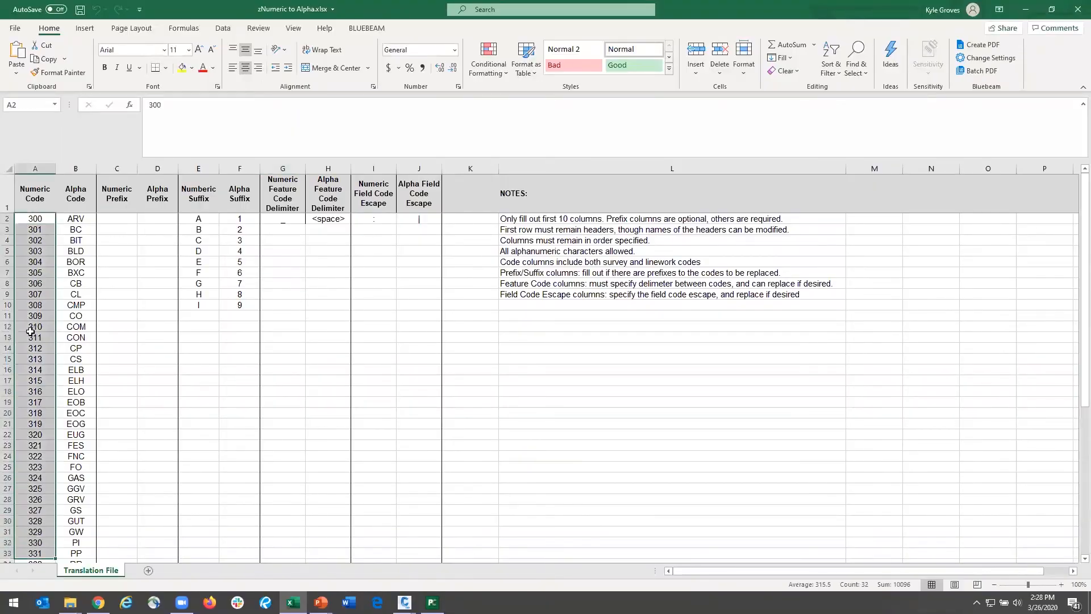
pyautogui.scroll(-8, 40, 346)
pyautogui.scroll(8, 40, 347)
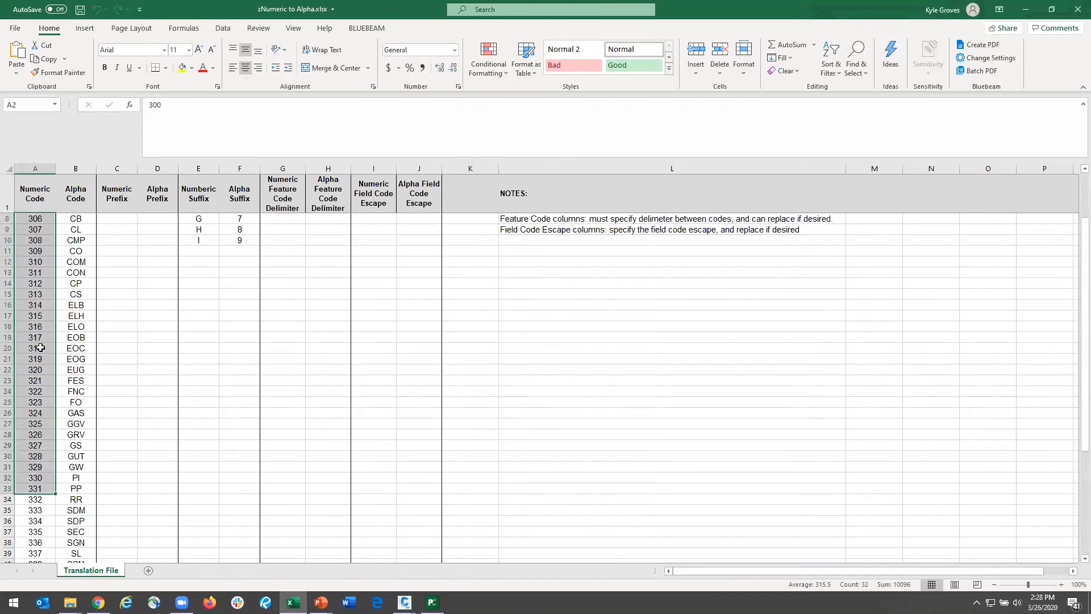
pyautogui.moveTo(74, 214); pyautogui.dragTo(72, 553)
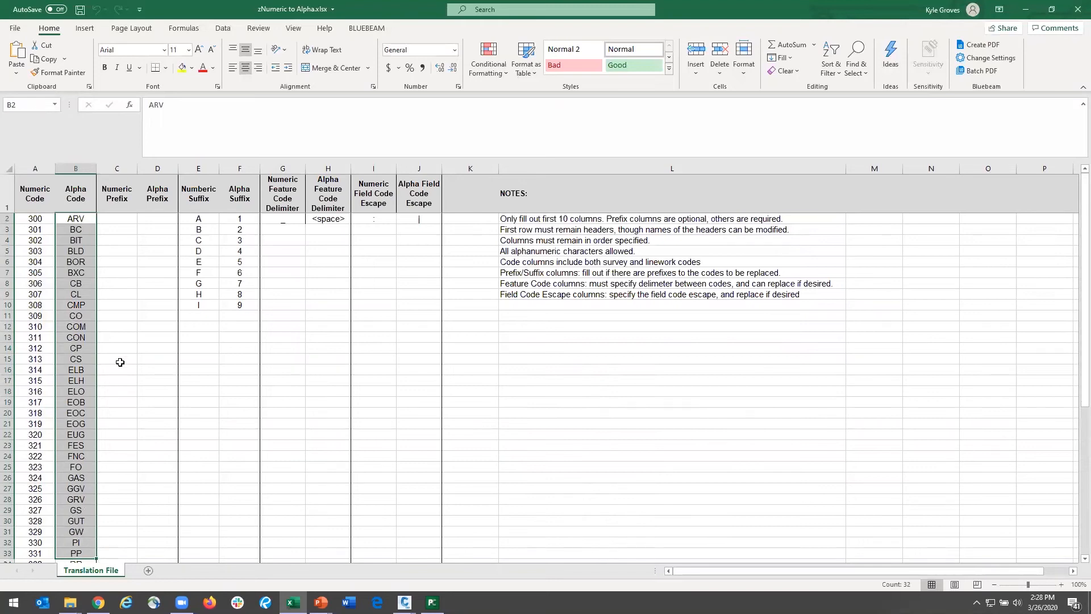
# Review the suffixes, delimiters, field code escapes and remaining codes in zNumeric to Alpha.xlsx, and close the workbook
pyautogui.moveTo(199, 220); pyautogui.dragTo(198, 315)
pyautogui.moveTo(236, 221); pyautogui.dragTo(227, 316)
pyautogui.moveTo(283, 212); pyautogui.dragTo(422, 220)
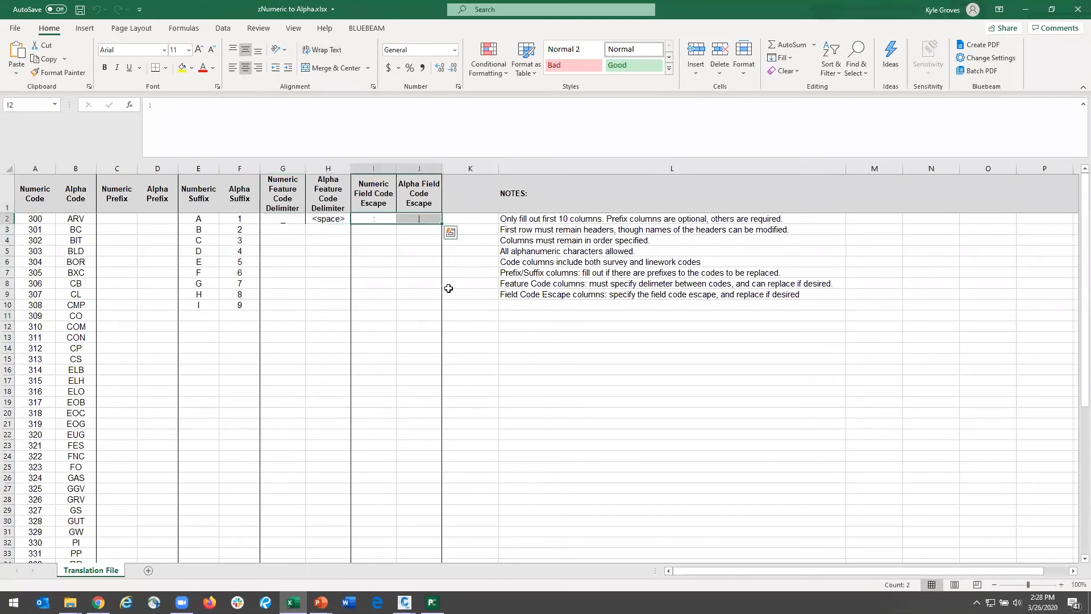
pyautogui.scroll(-9, 151, 377)
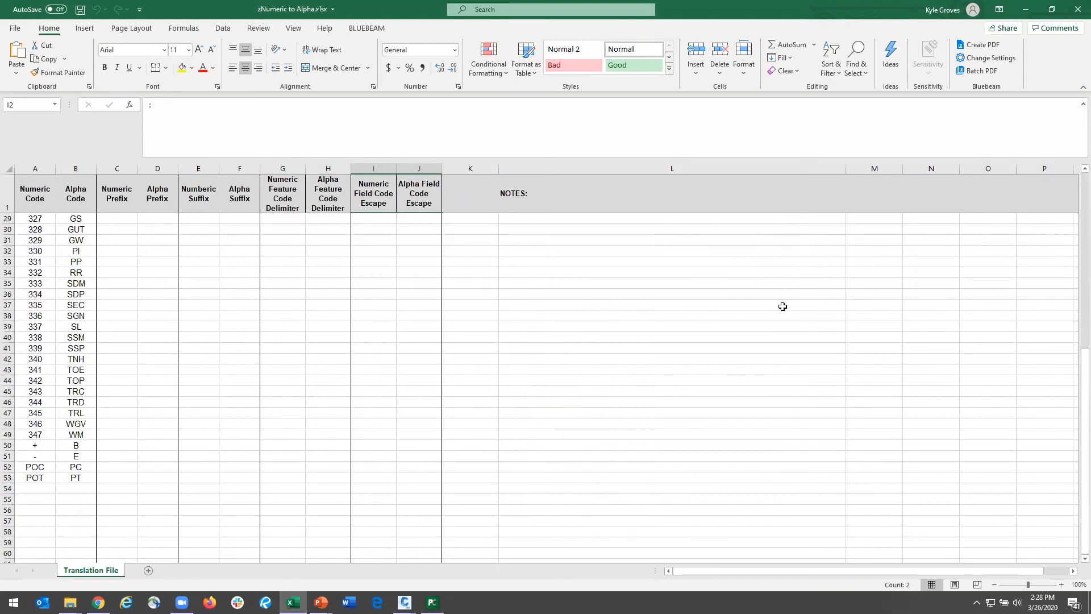
pyautogui.click(1076, 9)
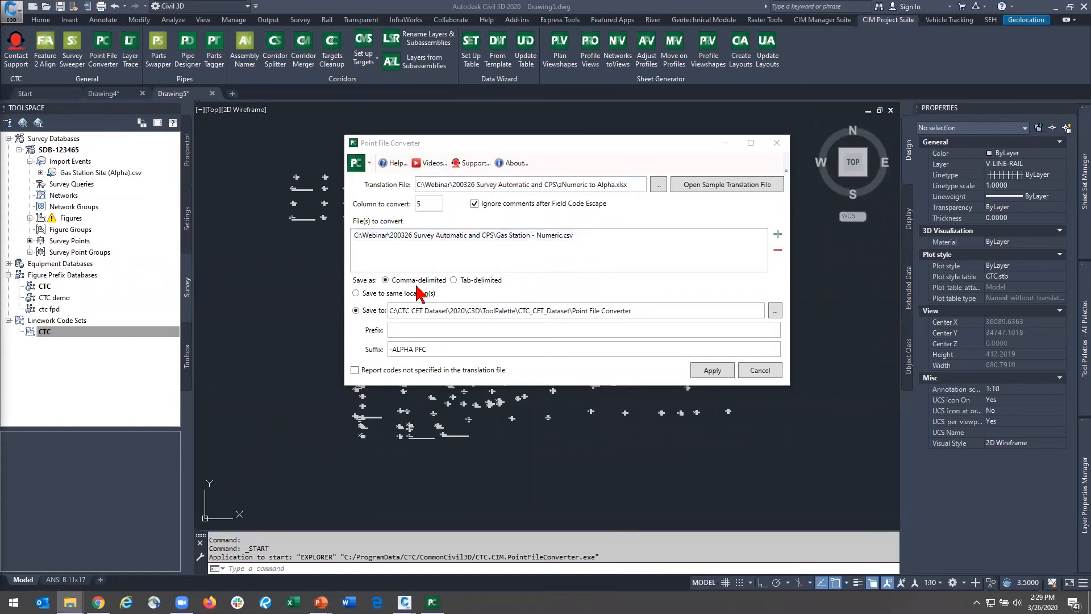
# Review the converter's source file, translation file, save location and -ALPHA PFC suffix
pyautogui.click(454, 235)
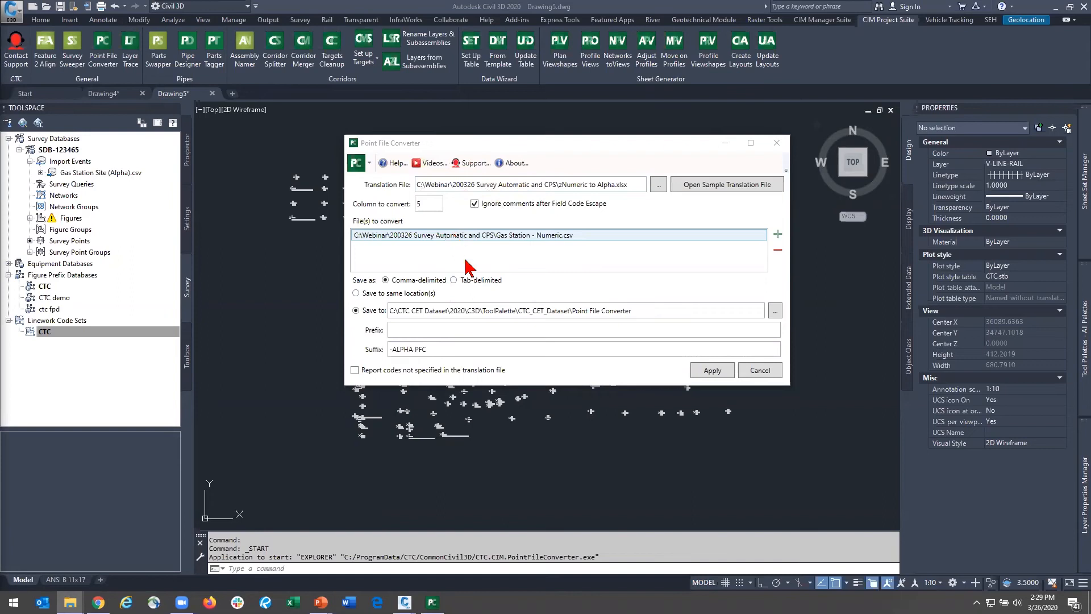
pyautogui.click(599, 183)
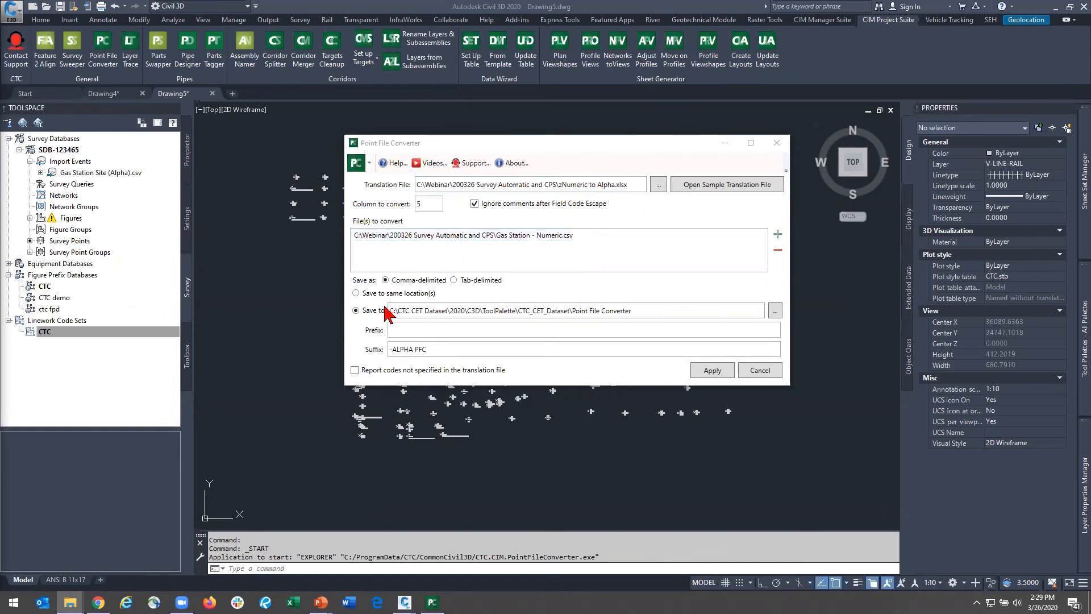
pyautogui.moveTo(641, 310); pyautogui.dragTo(390, 311)
pyautogui.moveTo(438, 354); pyautogui.dragTo(388, 363)
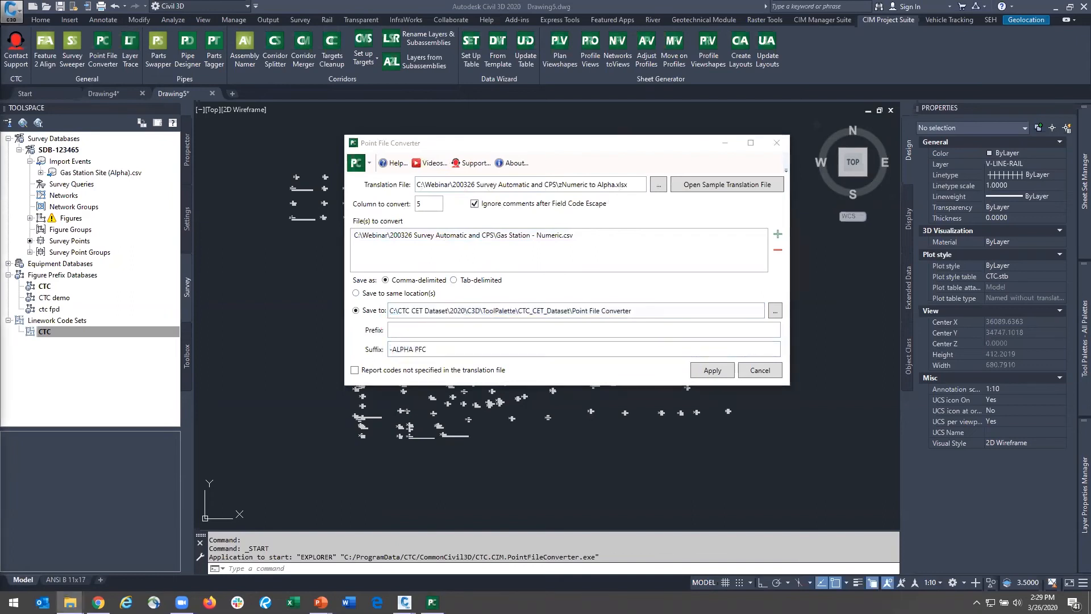
# Arrange the 200326 Survey Automatic and CPS folder window beside the Point File Converter so that both can be seen
pyautogui.press('super+Left')
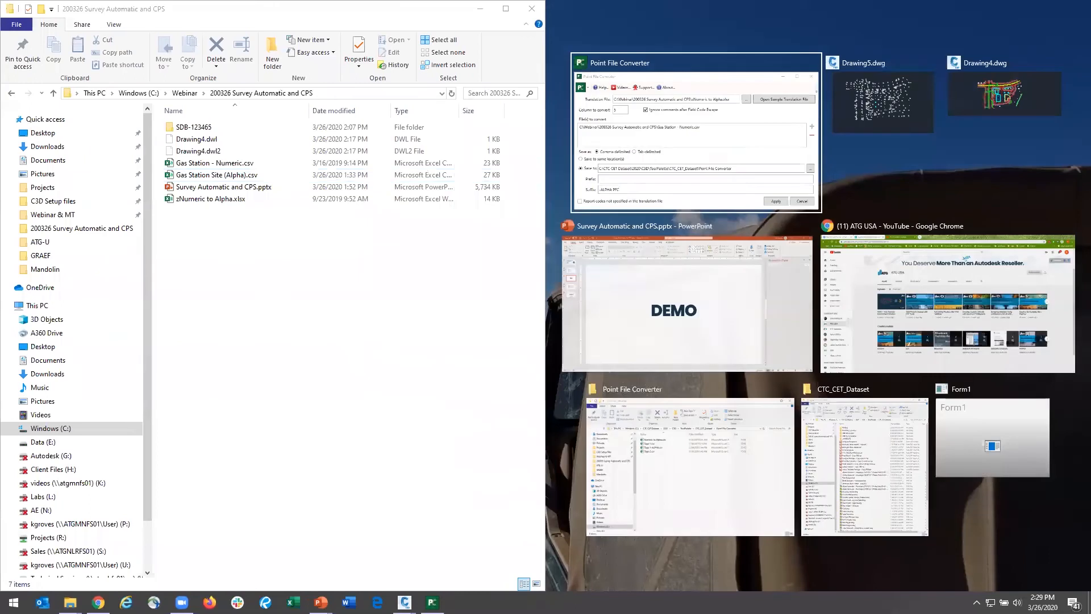
pyautogui.click(470, 325)
pyautogui.click(589, 308)
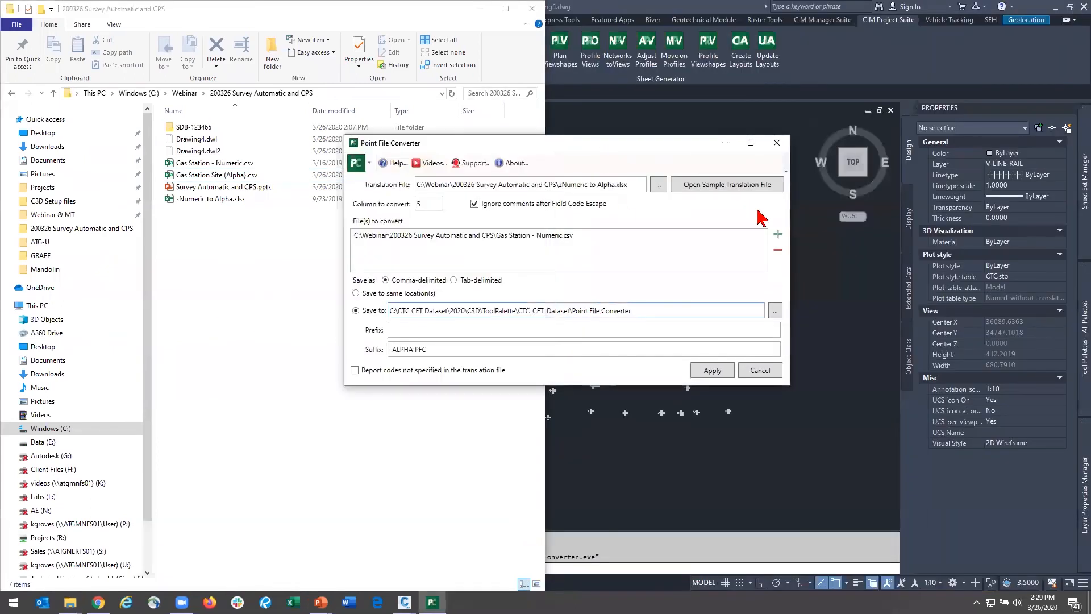
pyautogui.moveTo(611, 148); pyautogui.dragTo(758, 202)
# Convert Gas Station - Numeric.csv to a comma-delimited file with alpha codes and check the survey folder for the output
pyautogui.click(864, 426)
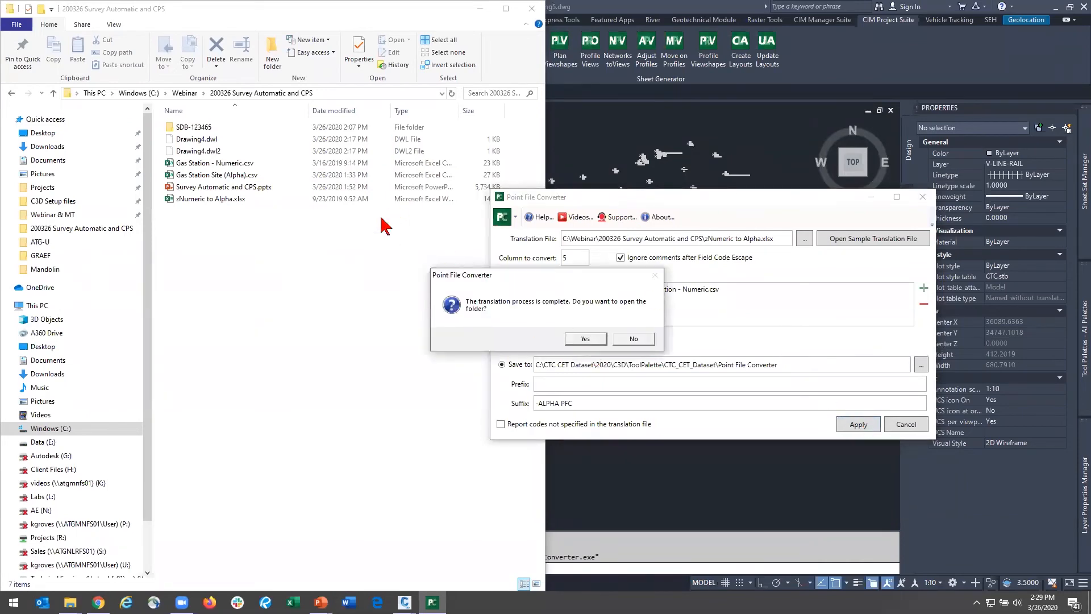
pyautogui.click(586, 339)
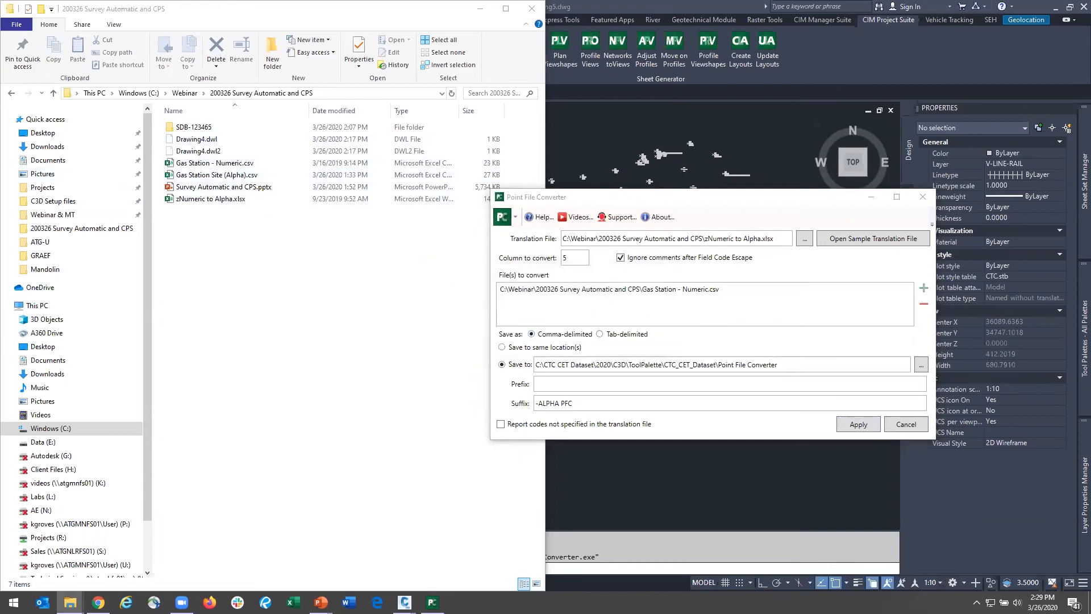
pyautogui.click(252, 294)
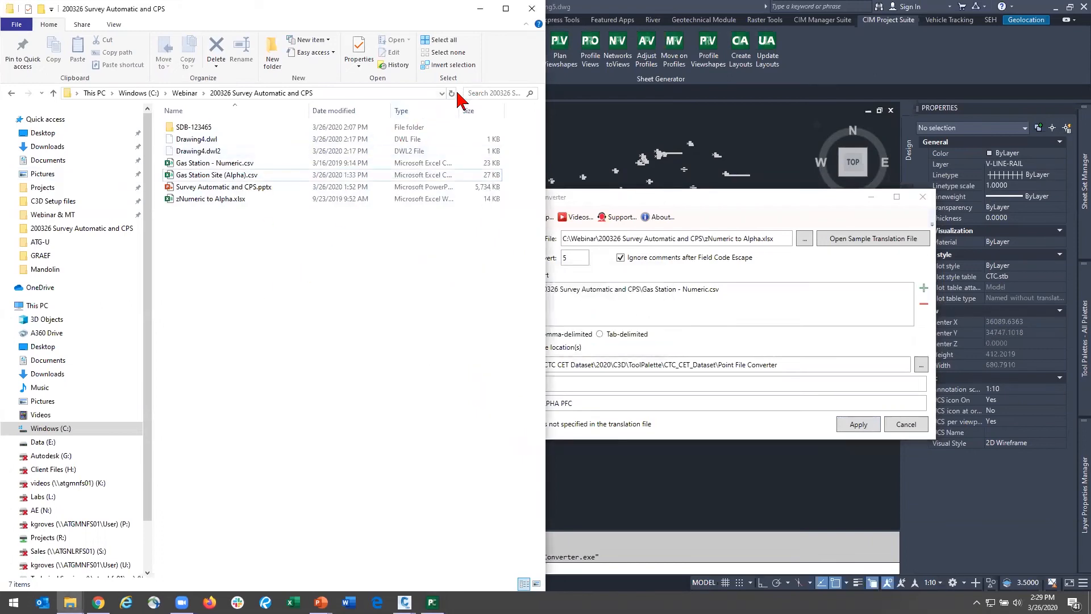
pyautogui.click(923, 196)
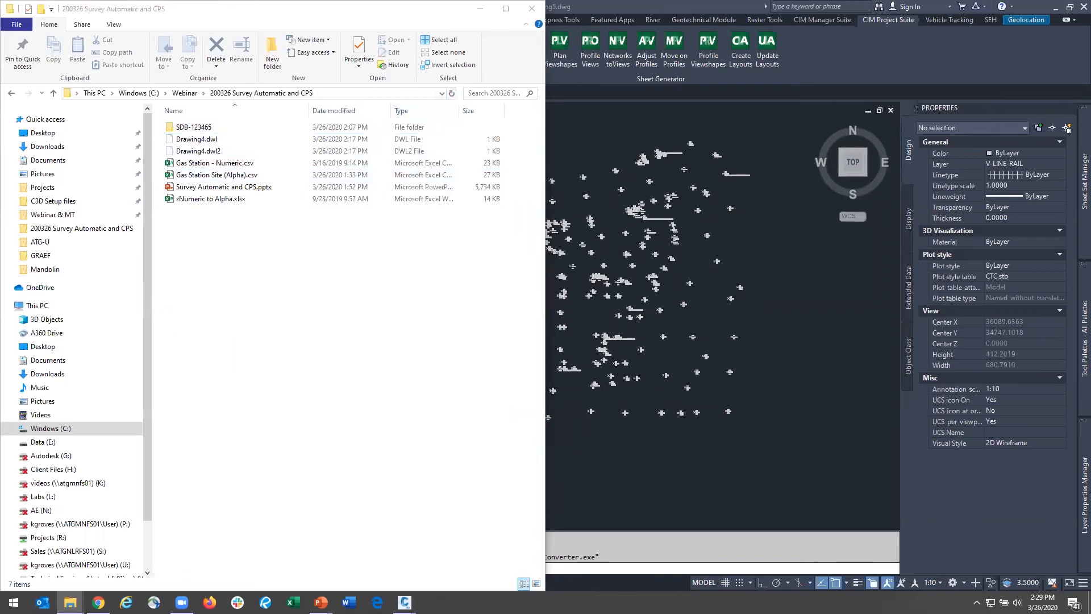
# Return to the Civil 3D drawing and reopen the Point File Converter
pyautogui.click(548, 454)
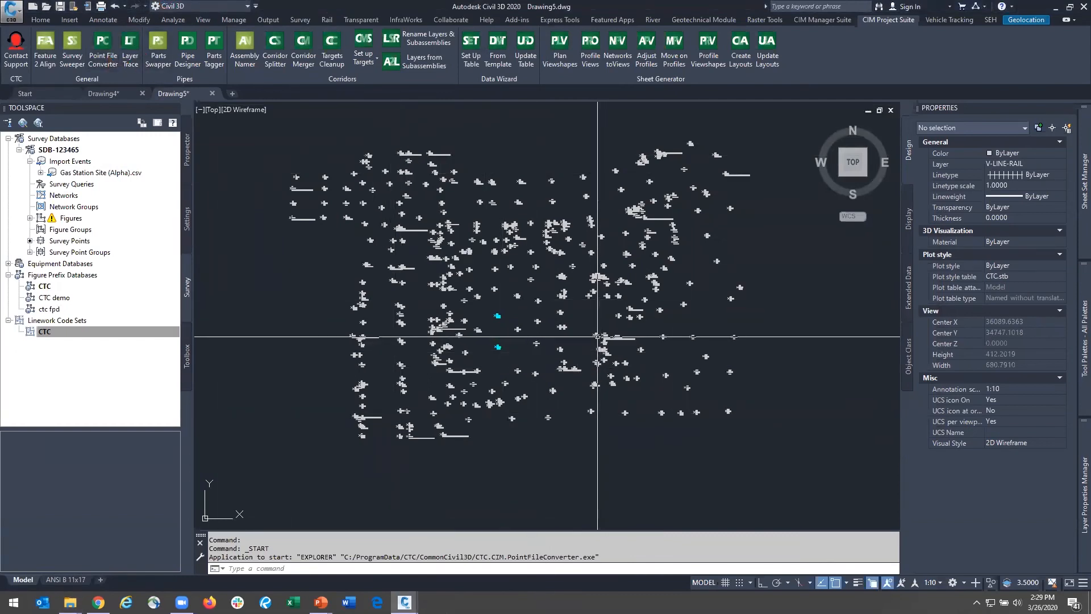
pyautogui.moveTo(233, 57); pyautogui.dragTo(630, 139)
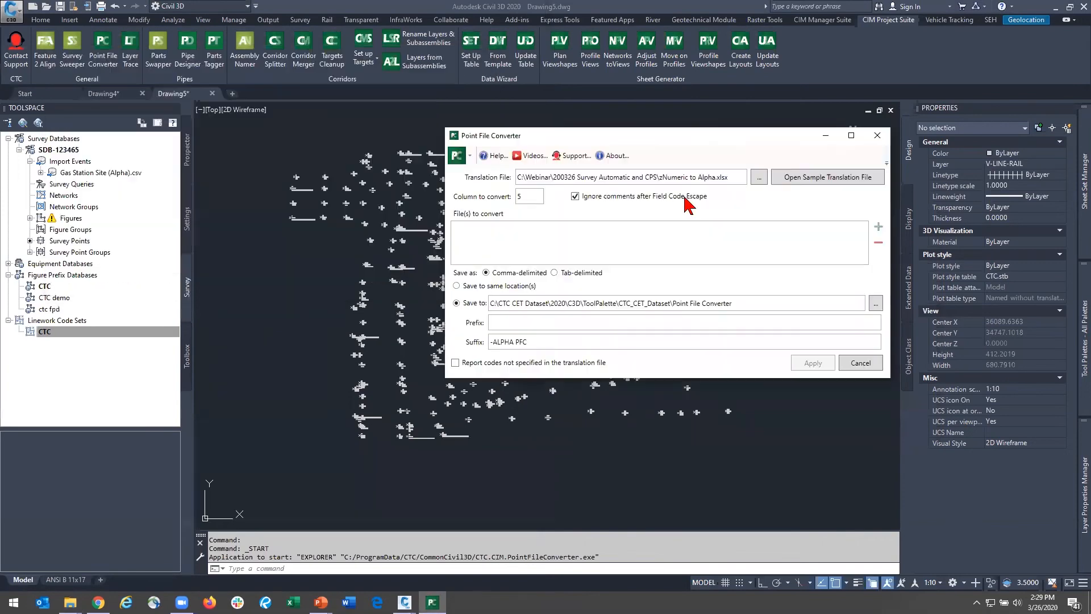
pyautogui.click(875, 303)
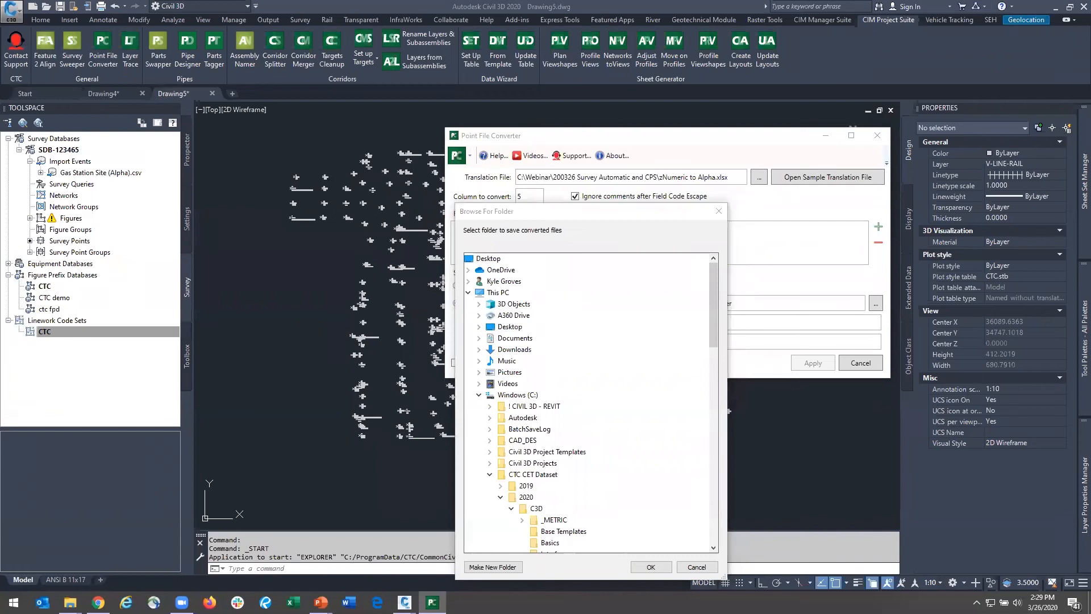
pyautogui.hotkey('alt', 'Tab')
pyautogui.click(353, 96)
pyautogui.hotkey('ctrl', 'c')
pyautogui.click(585, 255)
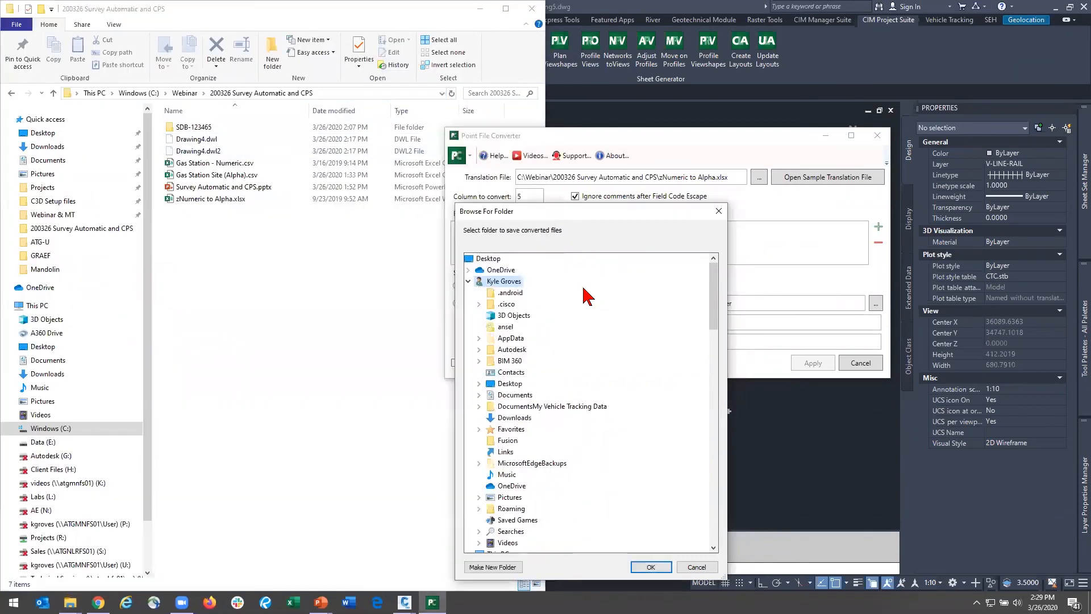
pyautogui.click(702, 564)
pyautogui.moveTo(748, 306); pyautogui.dragTo(369, 312)
# Set the converter's save location to C:\Webinar\200326 Survey Automatic and CPS
pyautogui.click(876, 302)
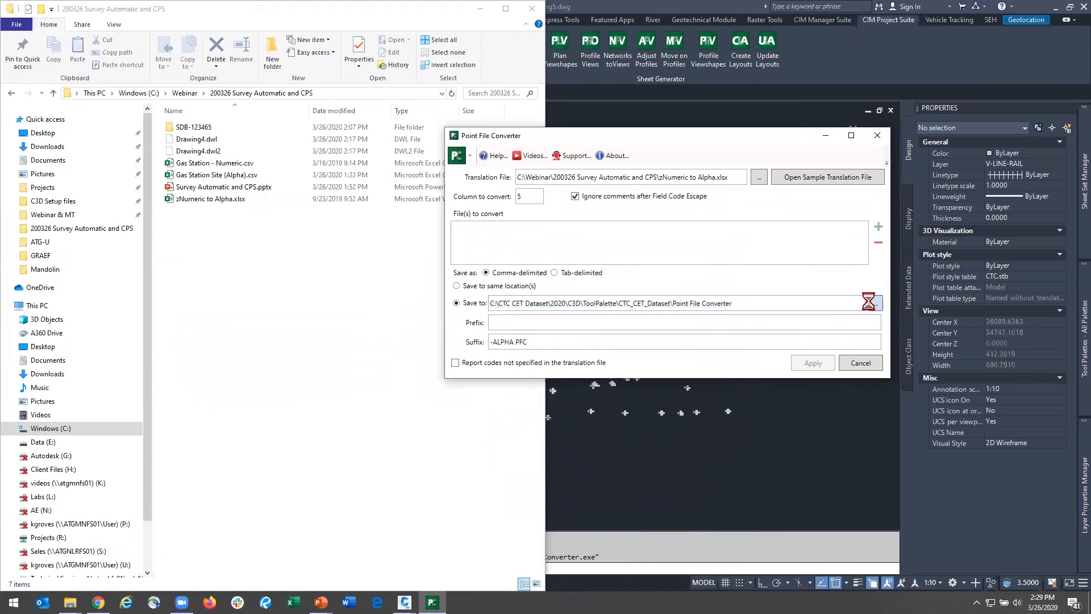
pyautogui.moveTo(583, 213); pyautogui.dragTo(619, 108)
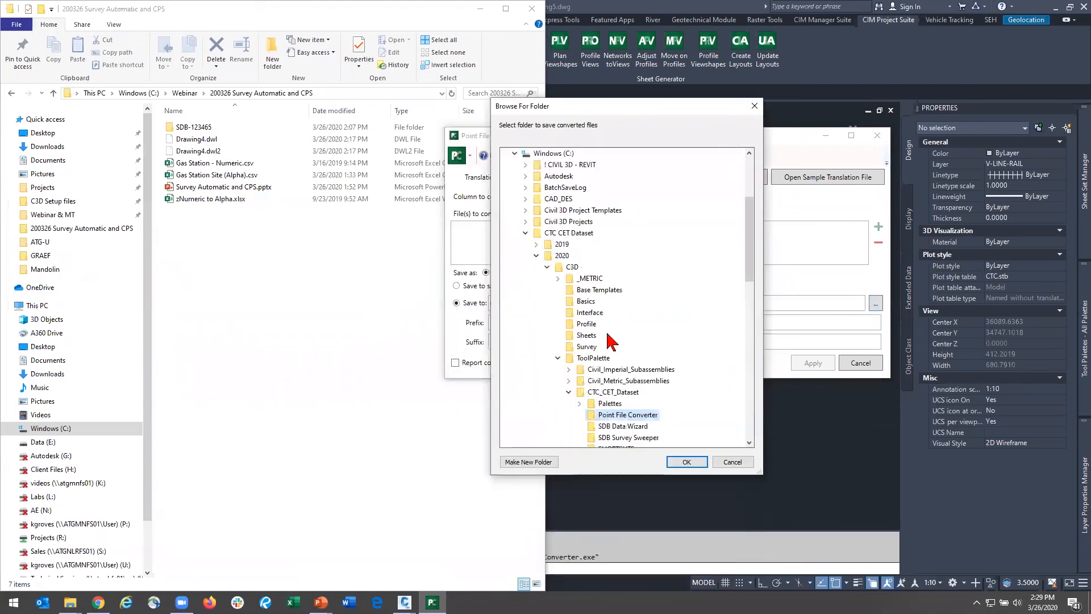
pyautogui.click(557, 356)
pyautogui.click(525, 233)
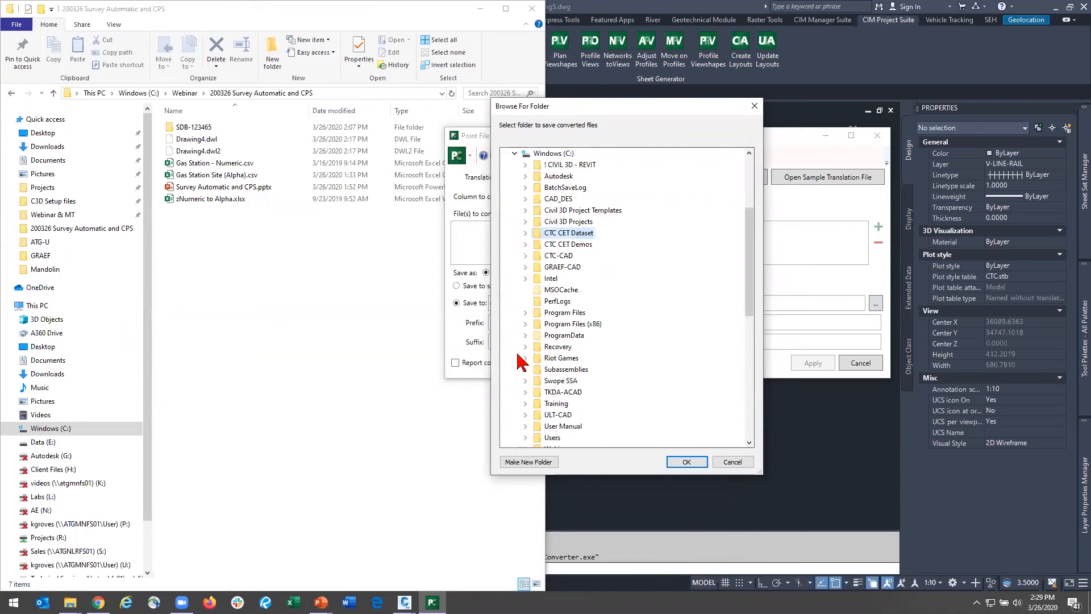
pyautogui.scroll(-2, 531, 397)
pyautogui.click(525, 381)
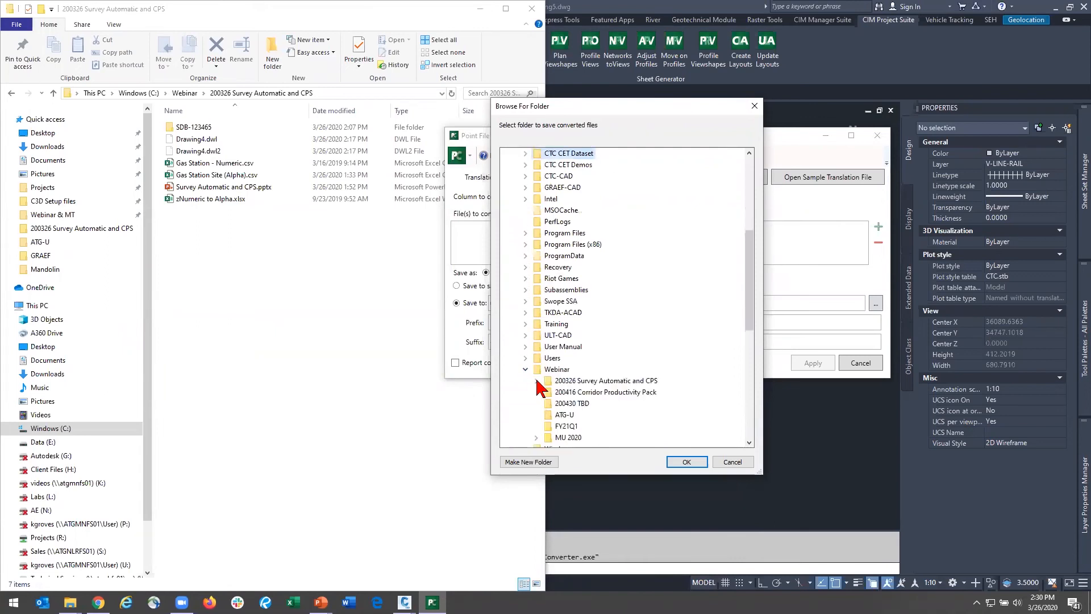
pyautogui.click(601, 391)
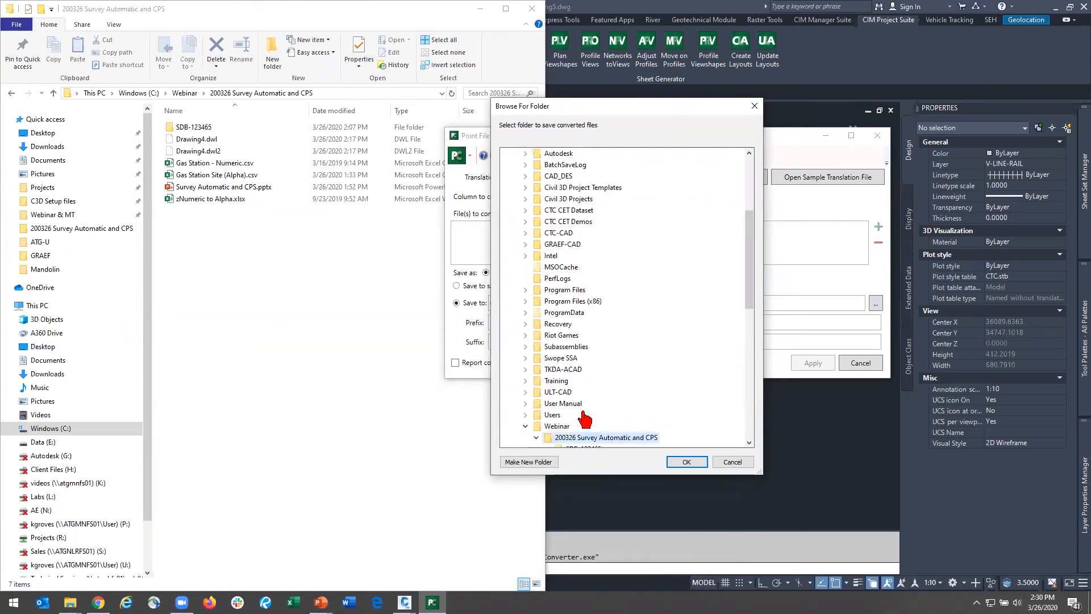
pyautogui.scroll(-3, 598, 381)
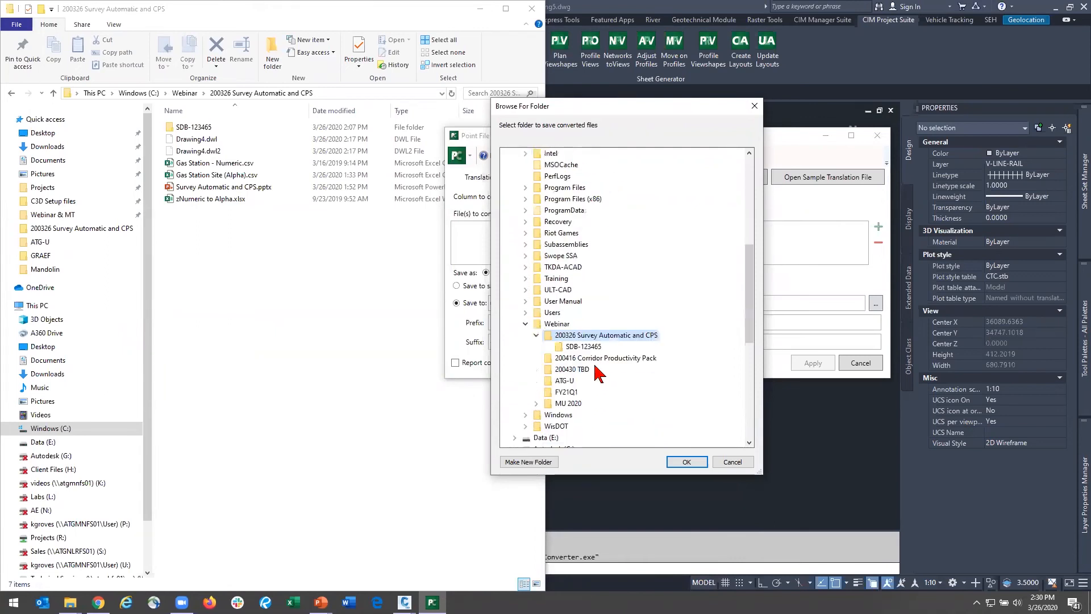
pyautogui.click(686, 462)
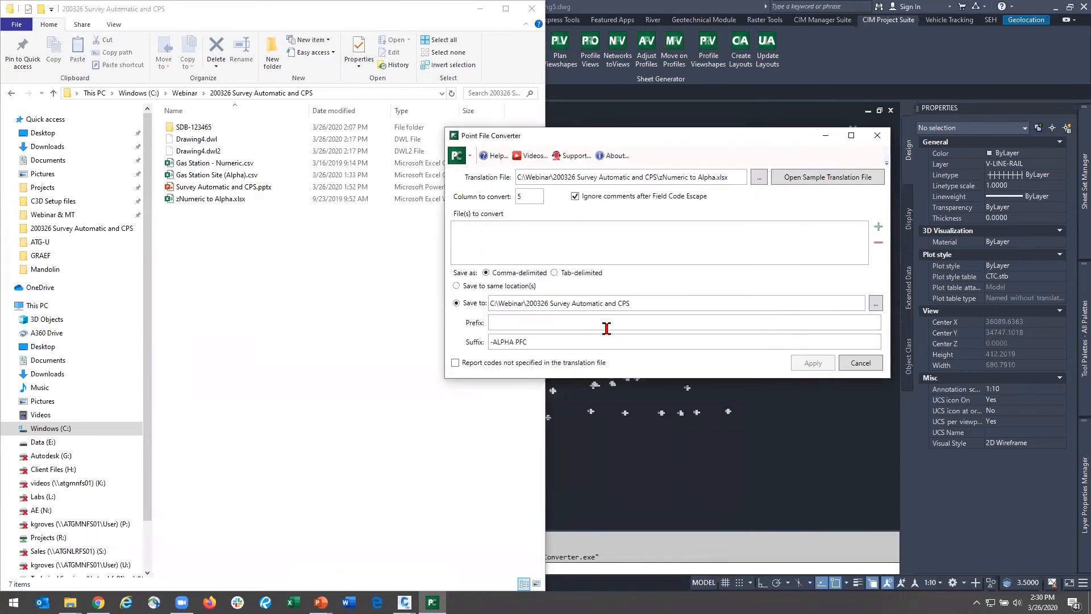
# Add Gas Station - Numeric.csv from the 200326 Survey Automatic and CPS folder to the files to convert
pyautogui.click(879, 228)
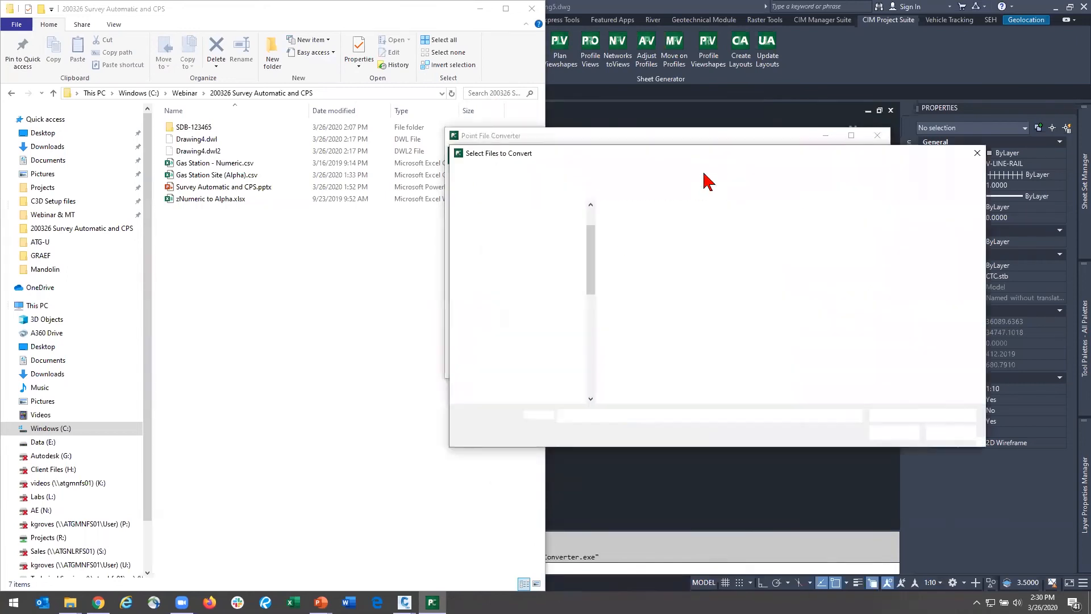
pyautogui.click(341, 93)
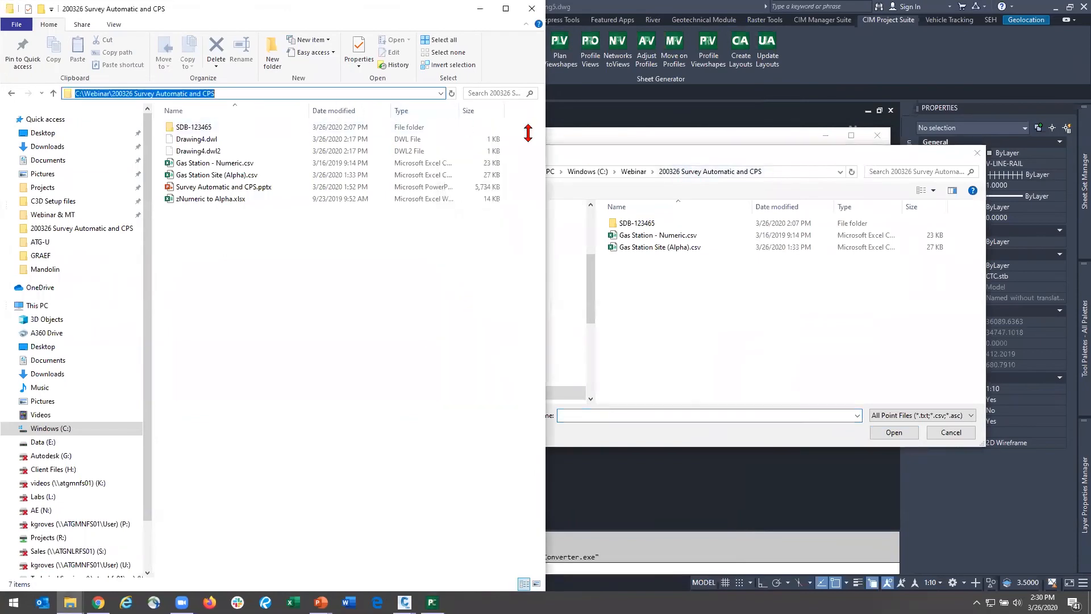
pyautogui.click(775, 172)
pyautogui.hotkey('ctrl', 'v')
pyautogui.press('Return')
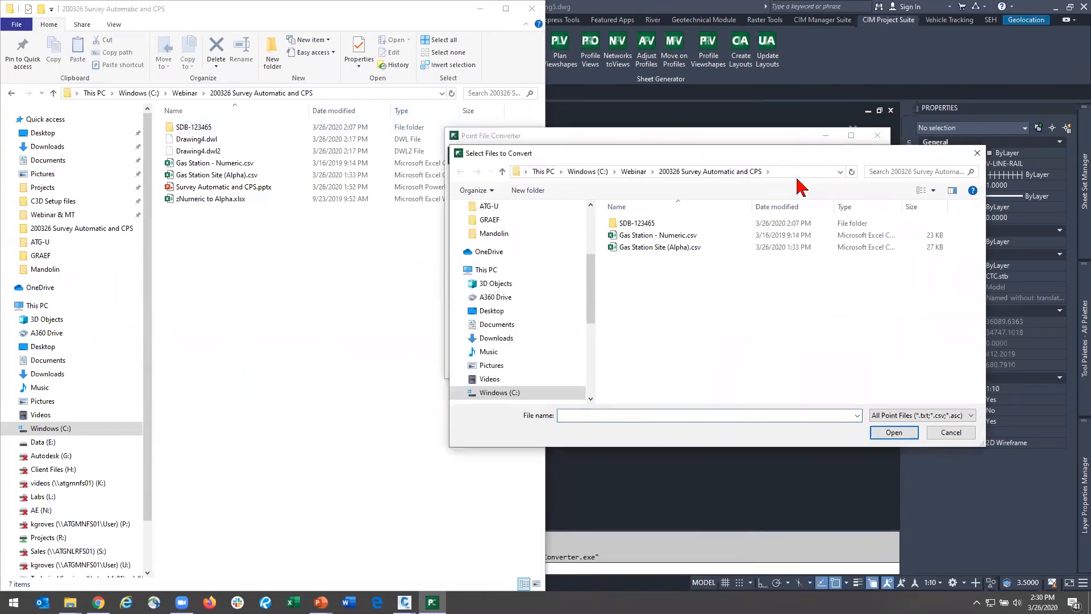
pyautogui.click(705, 235)
pyautogui.click(888, 436)
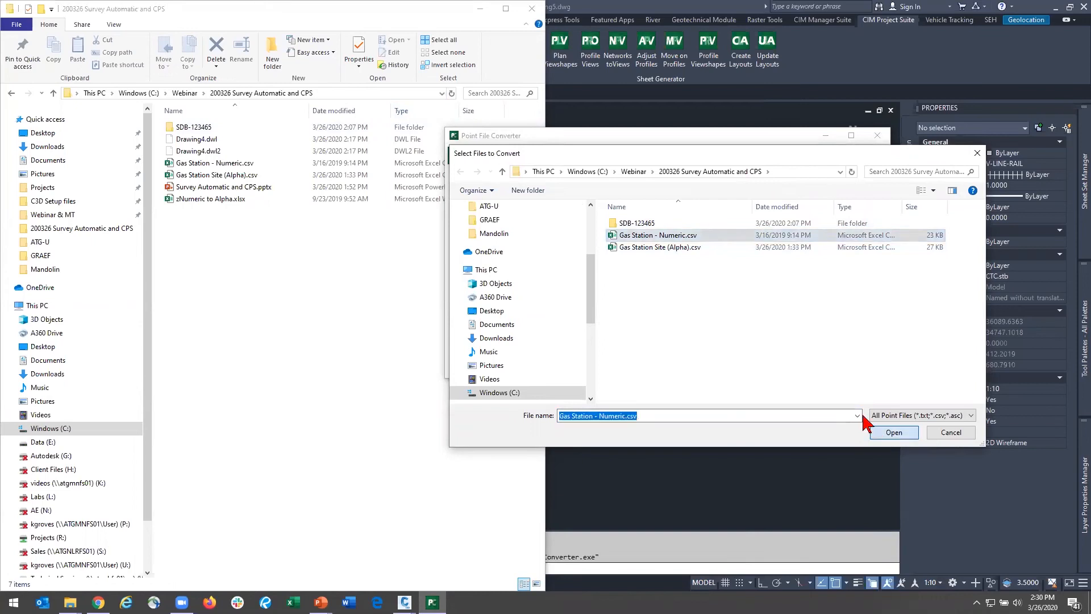
# Run the conversion without opening the output folder, and close the Point File Converter
pyautogui.click(812, 362)
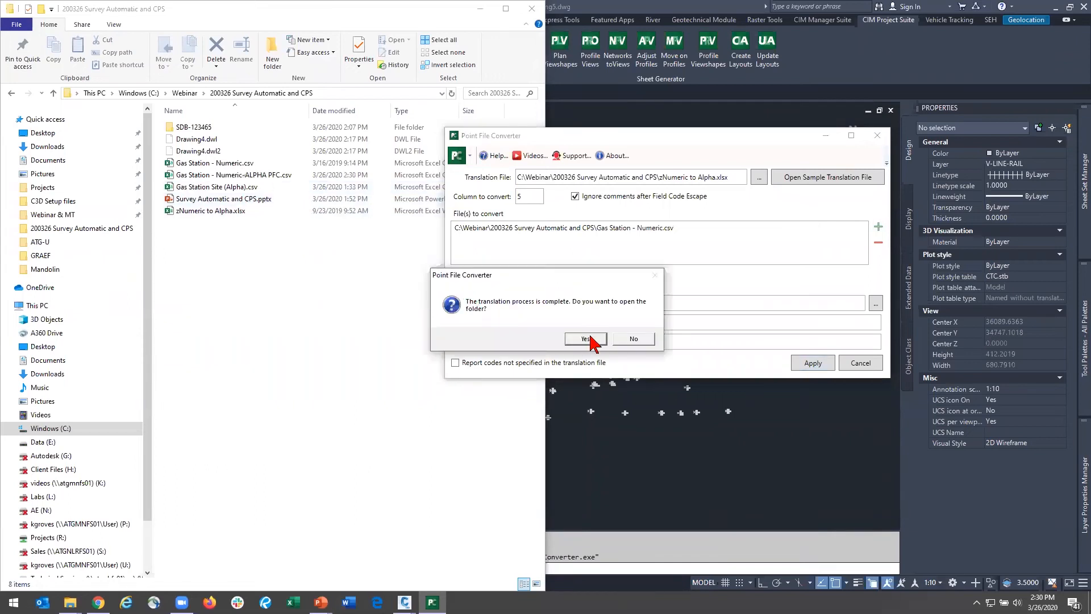
pyautogui.click(633, 339)
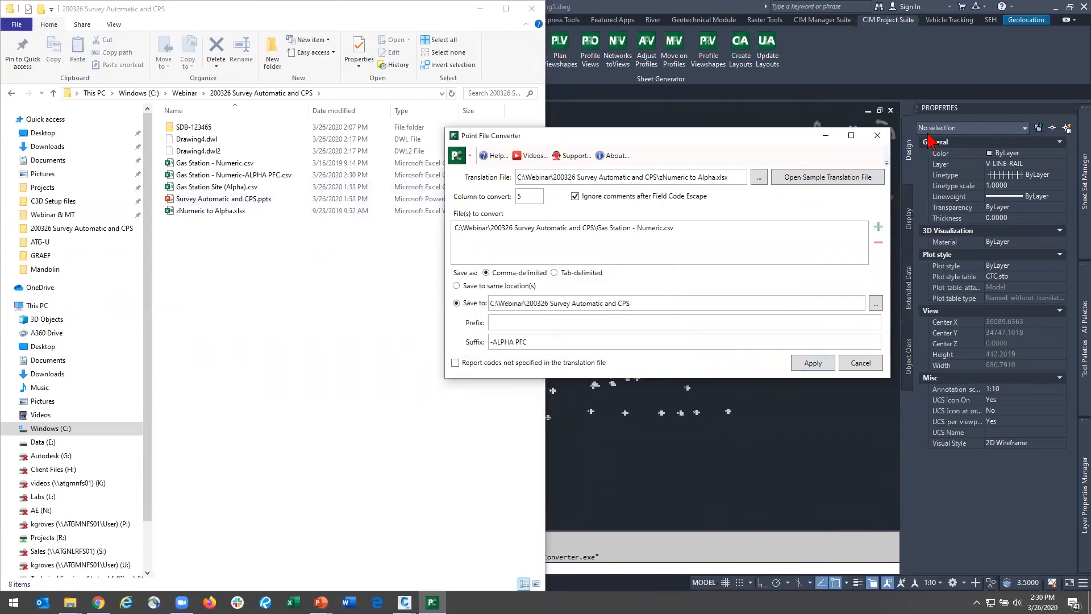
pyautogui.click(878, 135)
# Open Gas Station - Numeric-ALPHA PFC.csv, review the translated codes in column E, and close the file
pyautogui.click(275, 178)
pyautogui.doubleClick(274, 178)
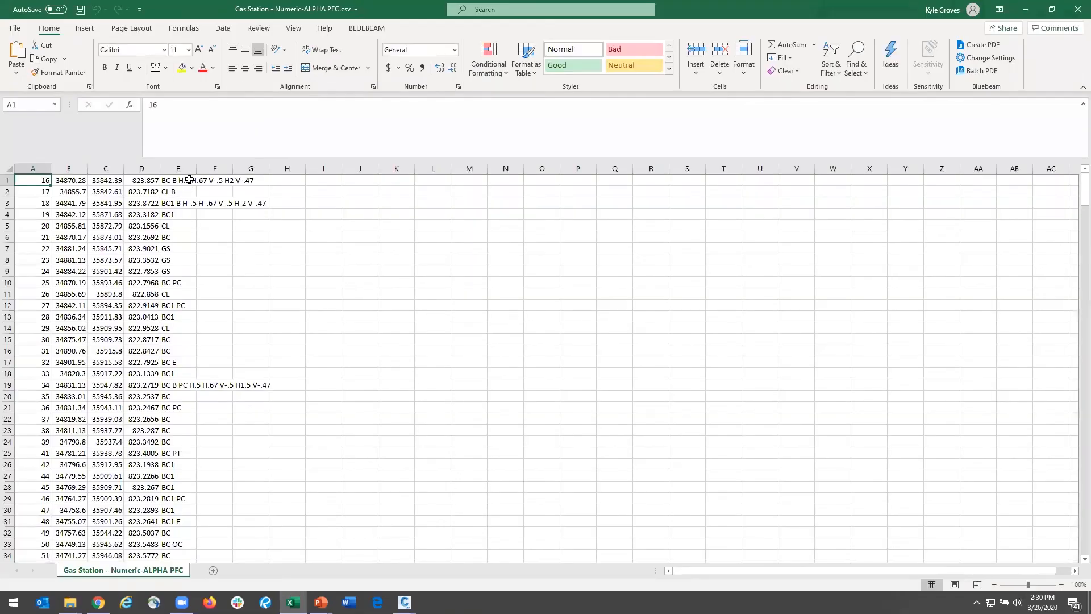
pyautogui.click(180, 166)
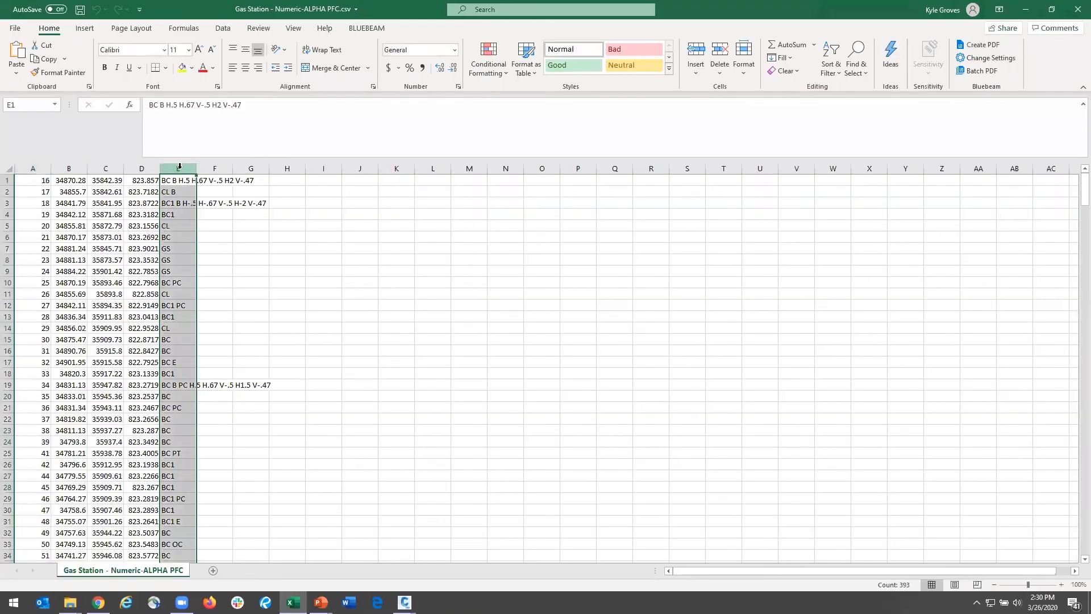
pyautogui.scroll(-12, 168, 339)
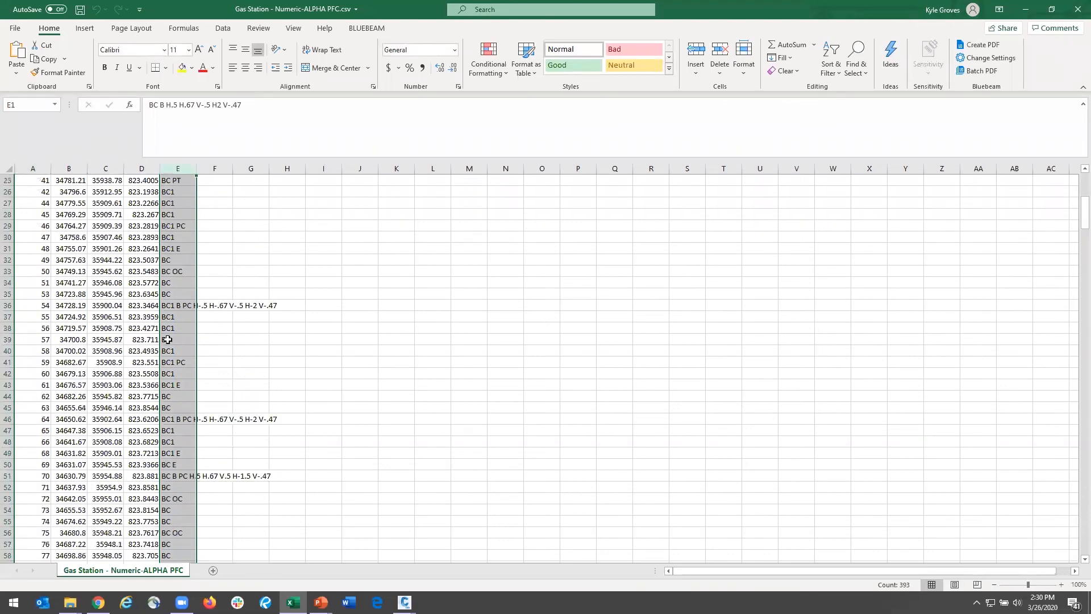
pyautogui.scroll(-20, 167, 339)
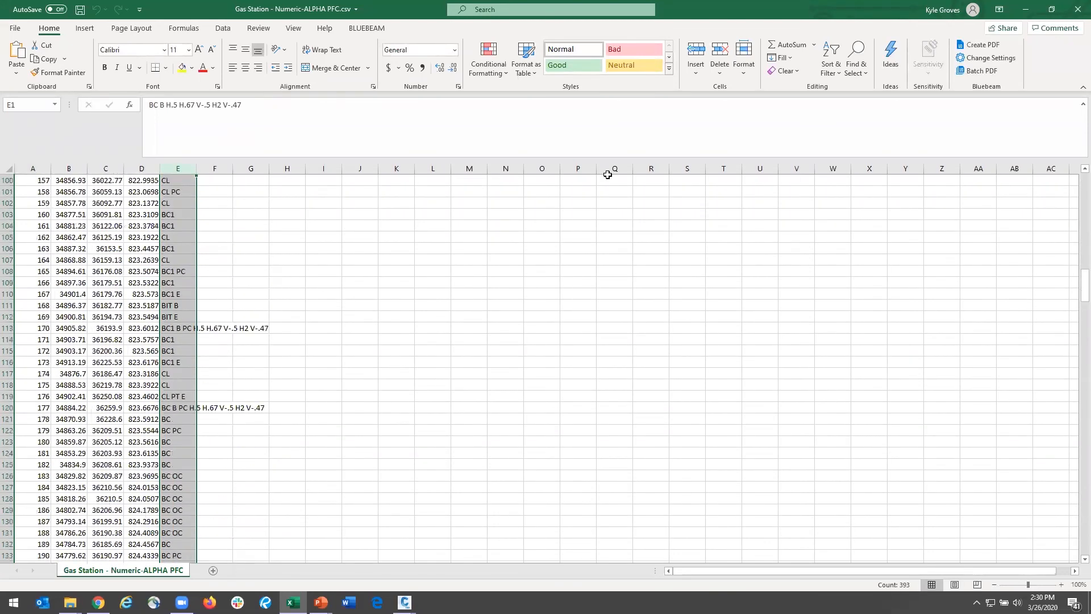
pyautogui.click(1076, 11)
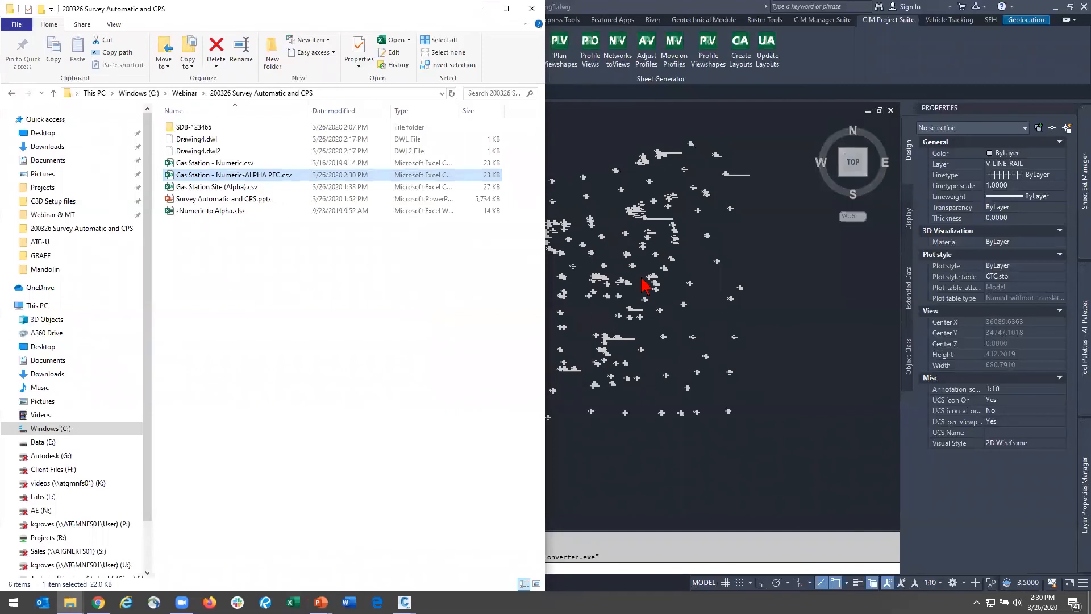
# Import the points from Gas Station - Numeric-ALPHA PFC.csv into the Civil 3D drawing using the PNEZD w/inv (comma) format
pyautogui.click(769, 358)
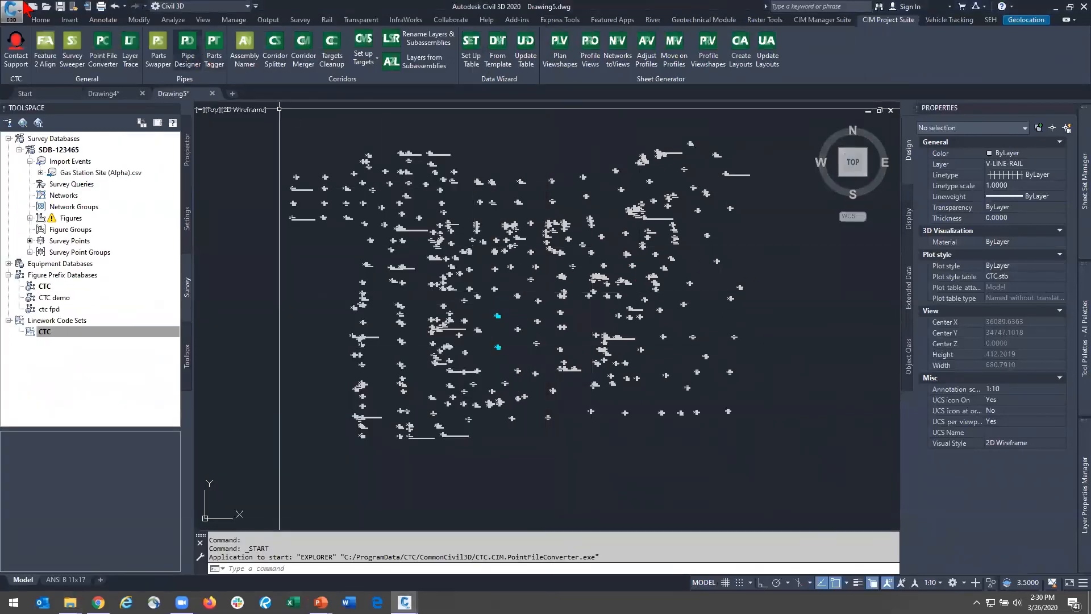
pyautogui.click(76, 21)
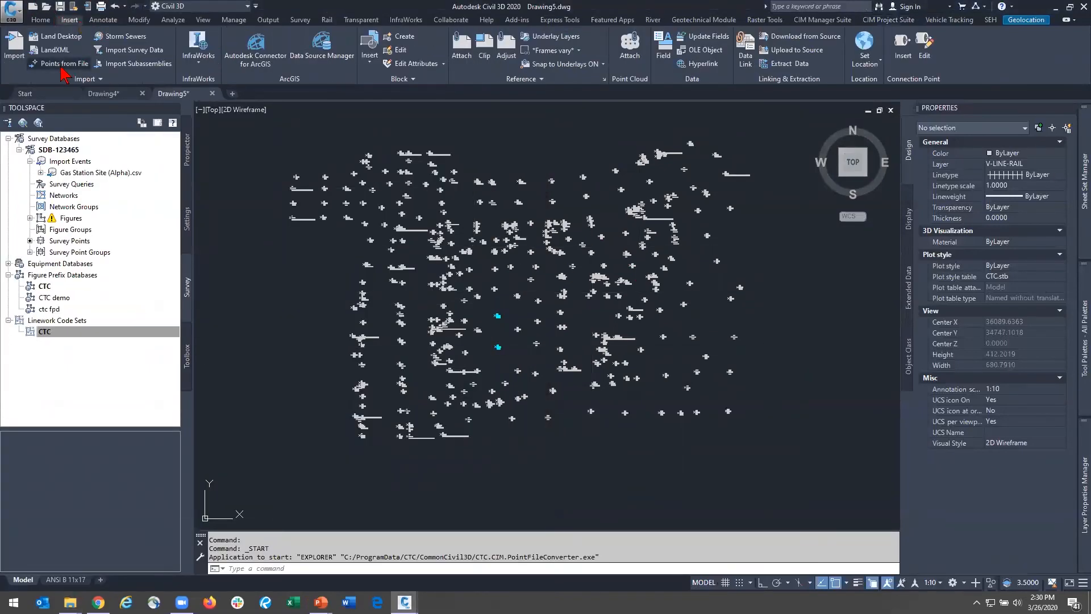
pyautogui.click(62, 64)
pyautogui.click(645, 165)
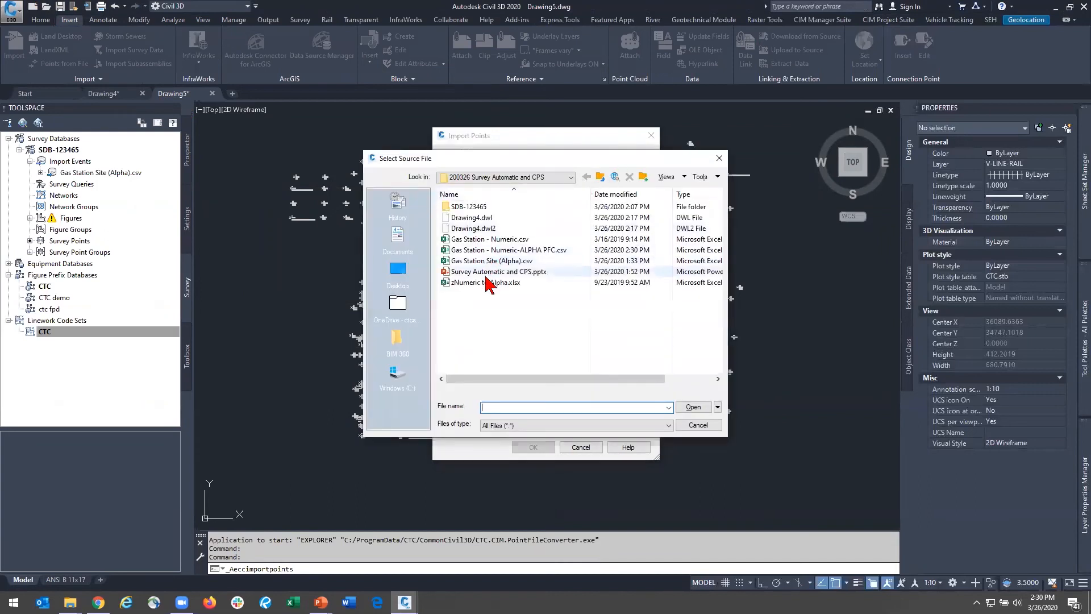
pyautogui.click(537, 251)
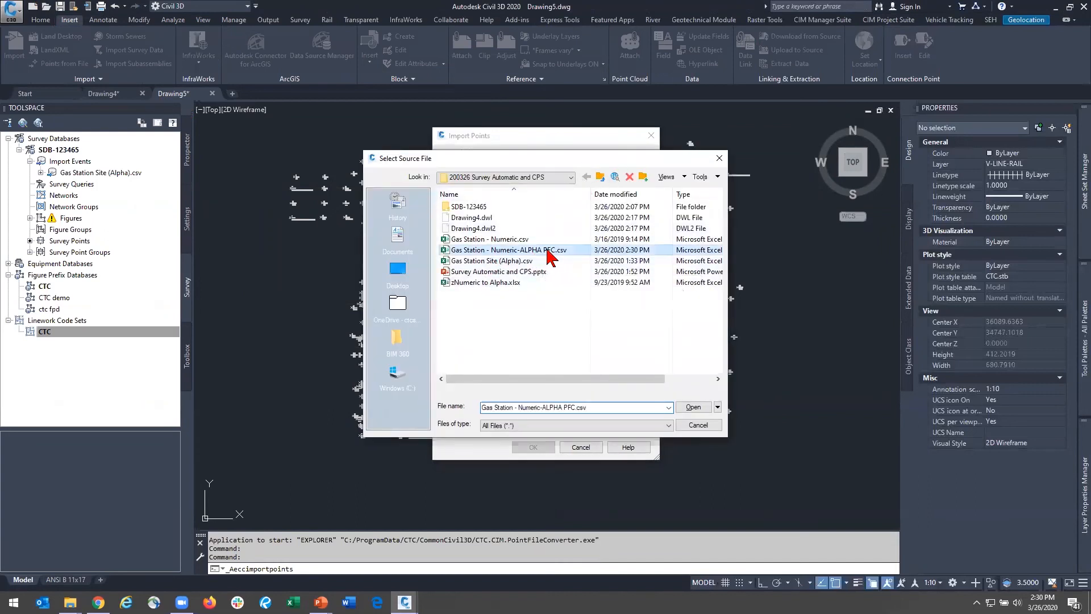
pyautogui.press('Return')
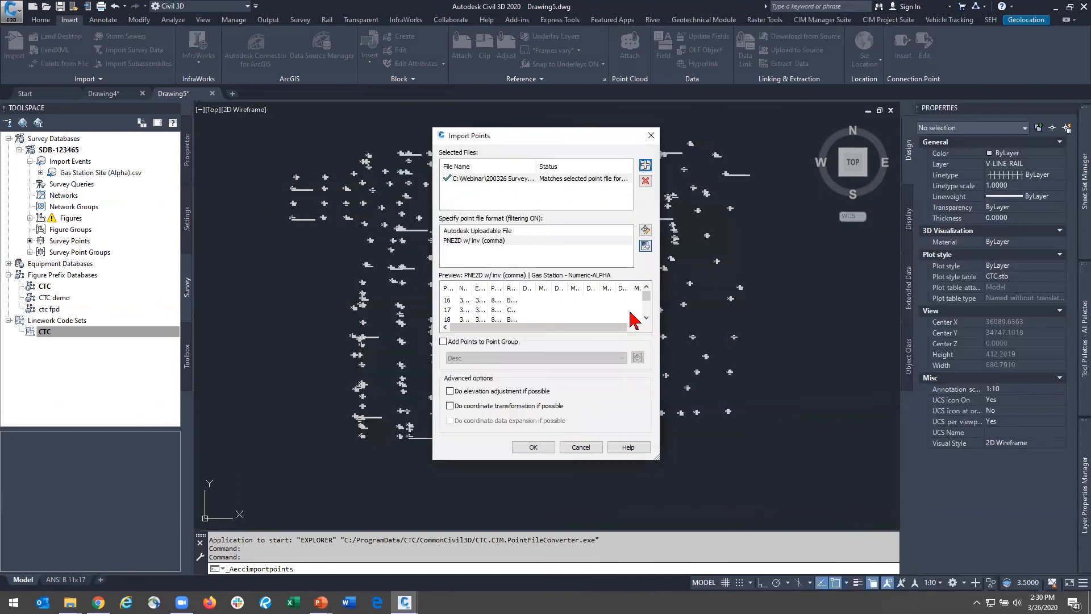
pyautogui.click(573, 248)
pyautogui.click(532, 447)
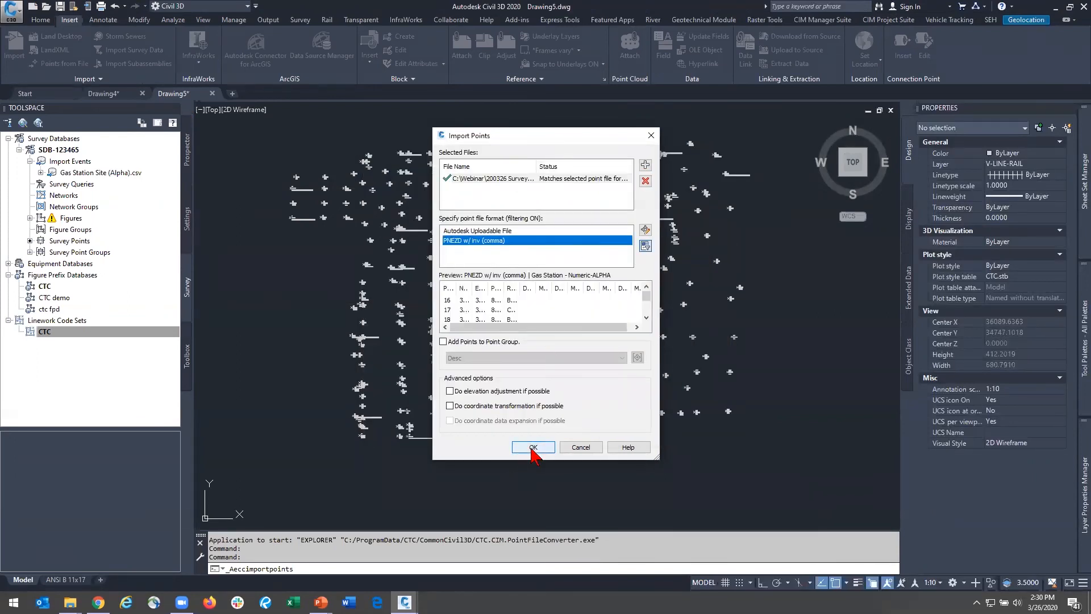
# Resolve the duplicate point numbers by adding an offset, applied to all duplicates
pyautogui.click(539, 286)
pyautogui.click(528, 302)
pyautogui.click(509, 312)
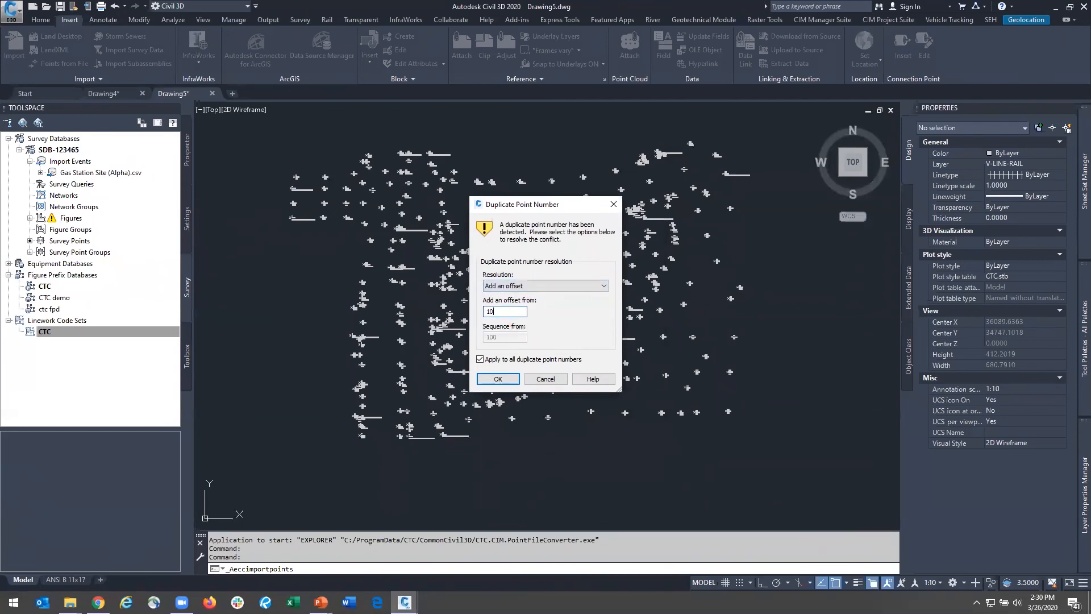
pyautogui.press('Return')
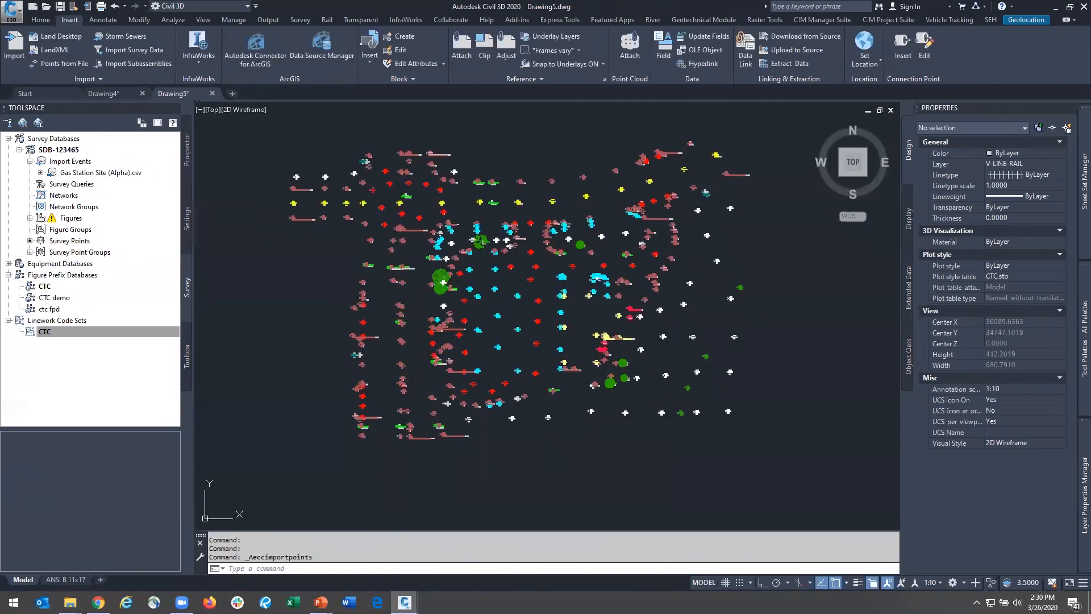
# Inspect the imported points against the numeric ones, checking the properties of the overlapping points at the upper tree symbol
pyautogui.press('Escape')
pyautogui.scroll(10, 427, 281)
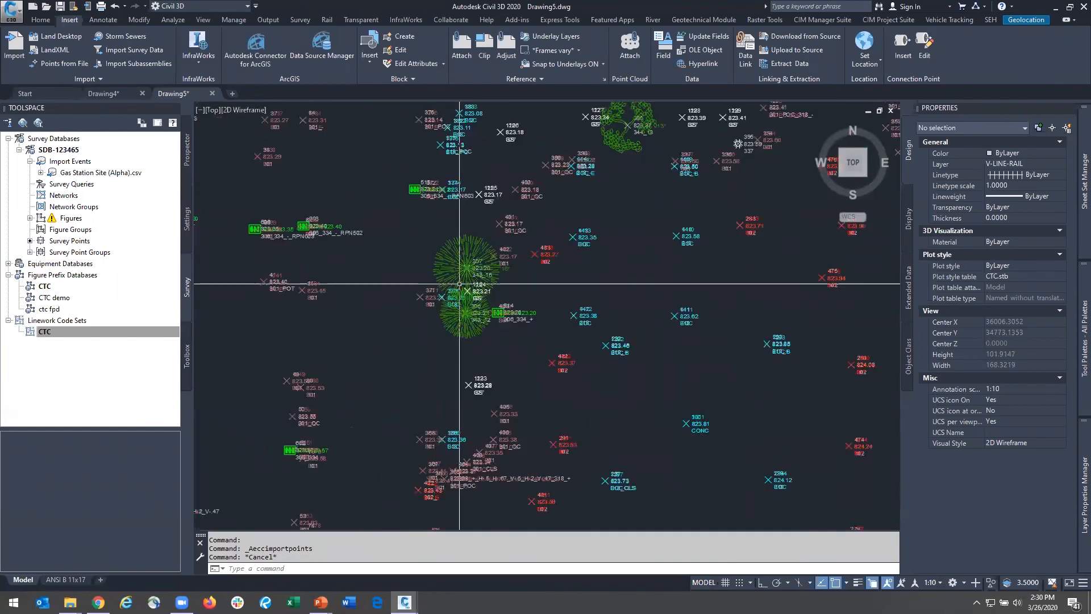
pyautogui.click(394, 181)
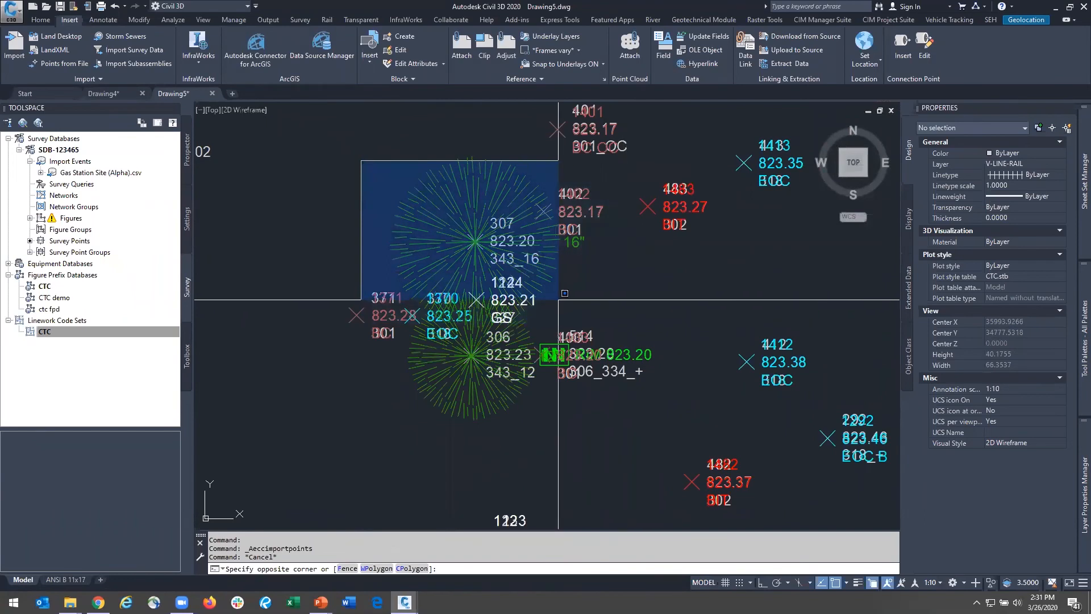
pyautogui.click(601, 322)
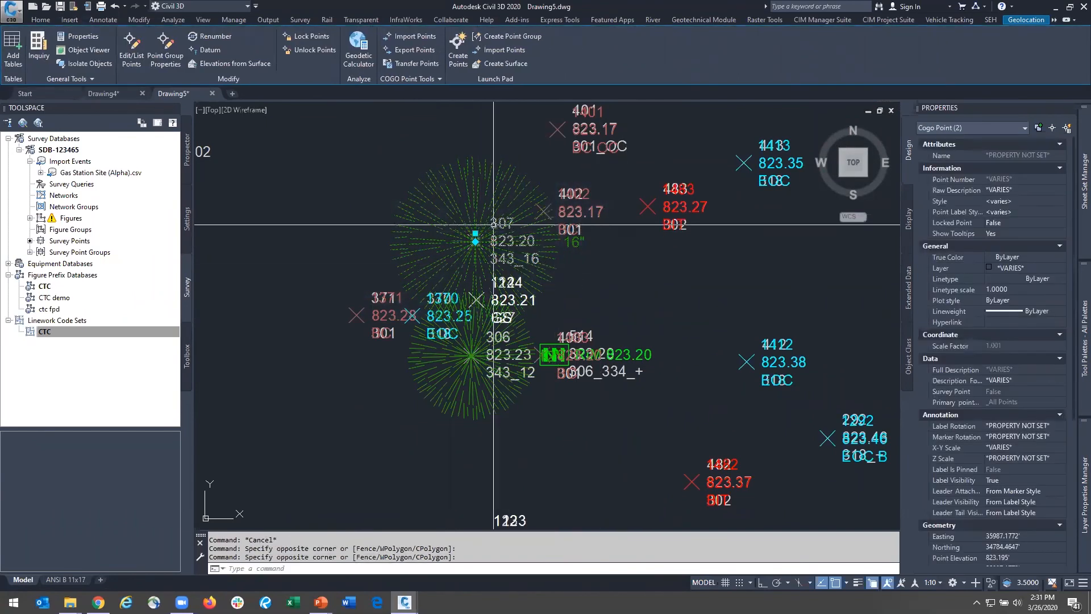
pyautogui.press('Escape')
pyautogui.scroll(-8, 597, 398)
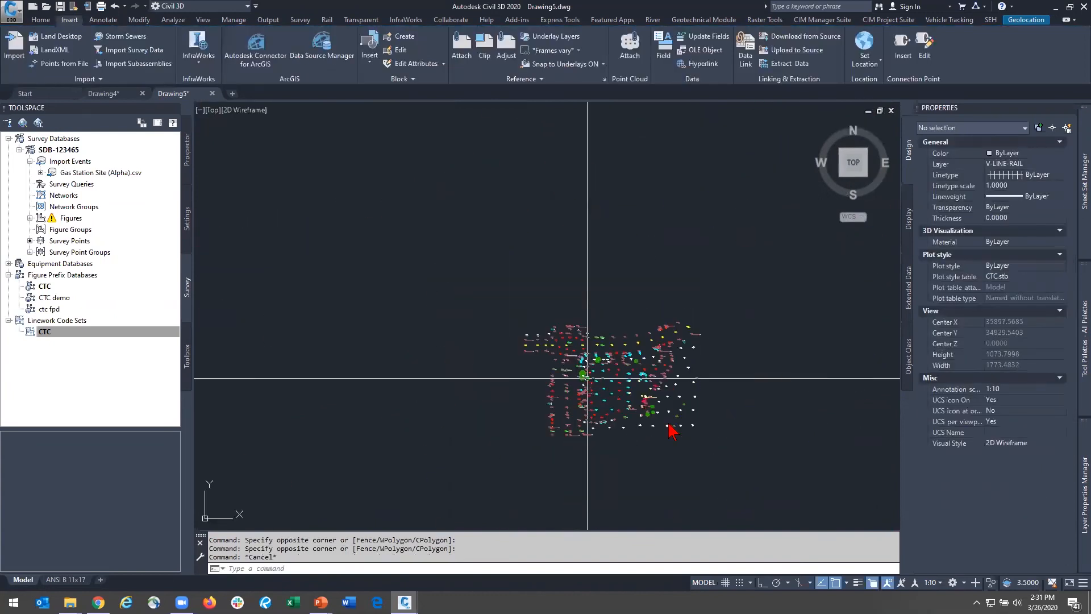
pyautogui.scroll(5, 605, 405)
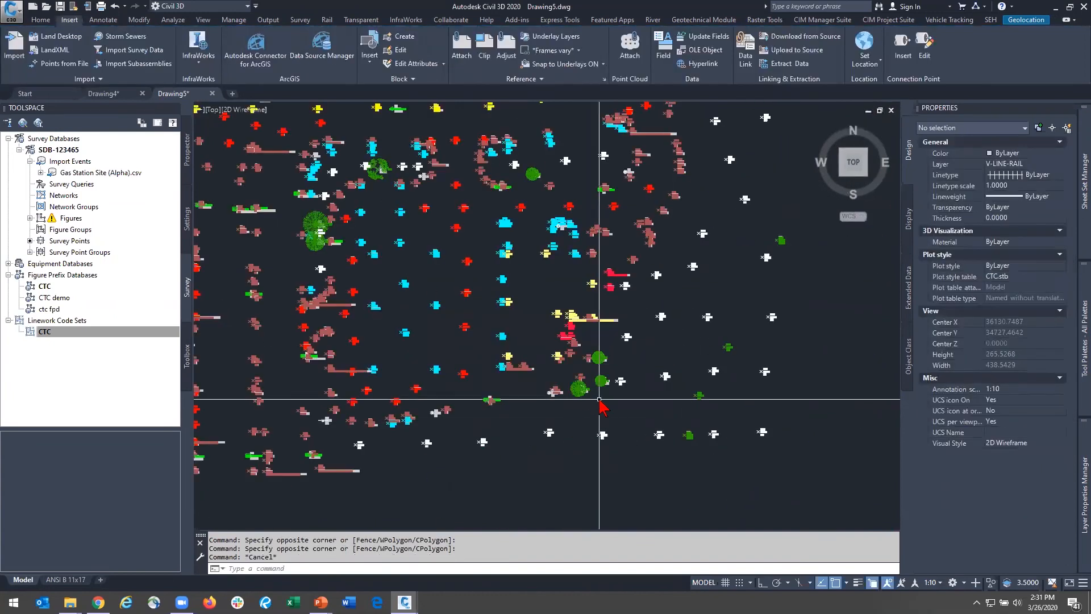
pyautogui.scroll(8, 604, 405)
pyautogui.scroll(-10, 611, 413)
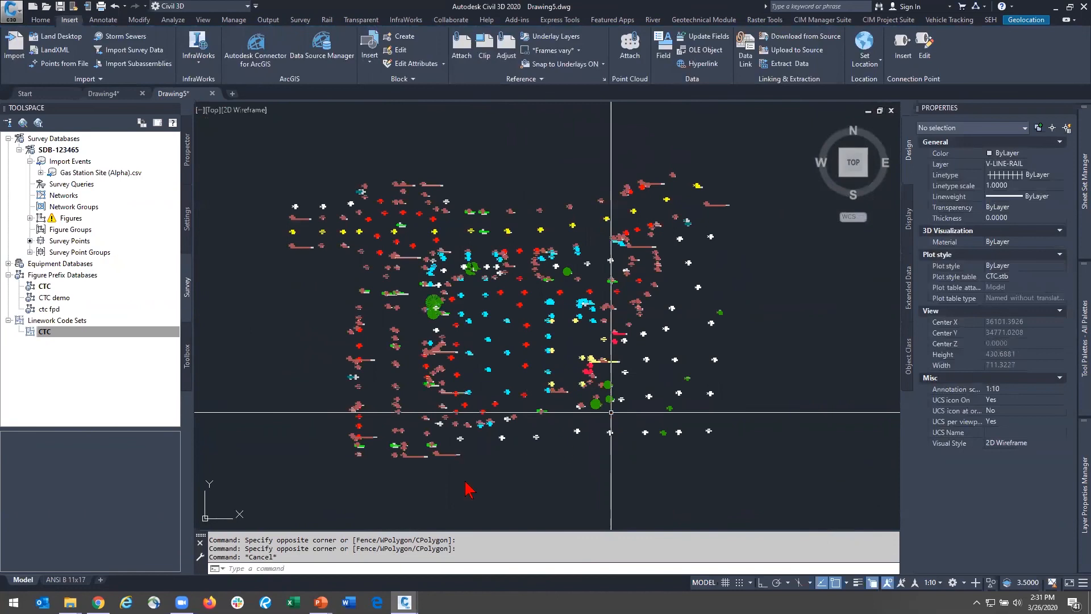
pyautogui.click(568, 486)
pyautogui.click(750, 458)
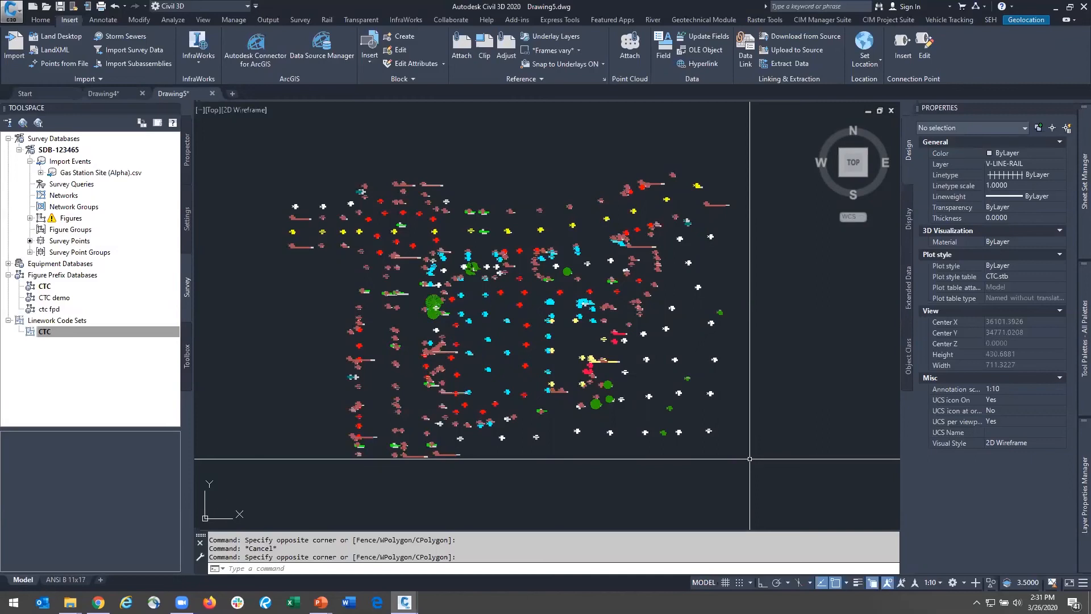
pyautogui.press('alt')
pyautogui.click(793, 424)
pyautogui.click(784, 371)
# Switch to the PowerPoint slide show and advance from the DEMO slide to the first bullet of the Conclusion slide
pyautogui.hotkey('alt', 'Tab')
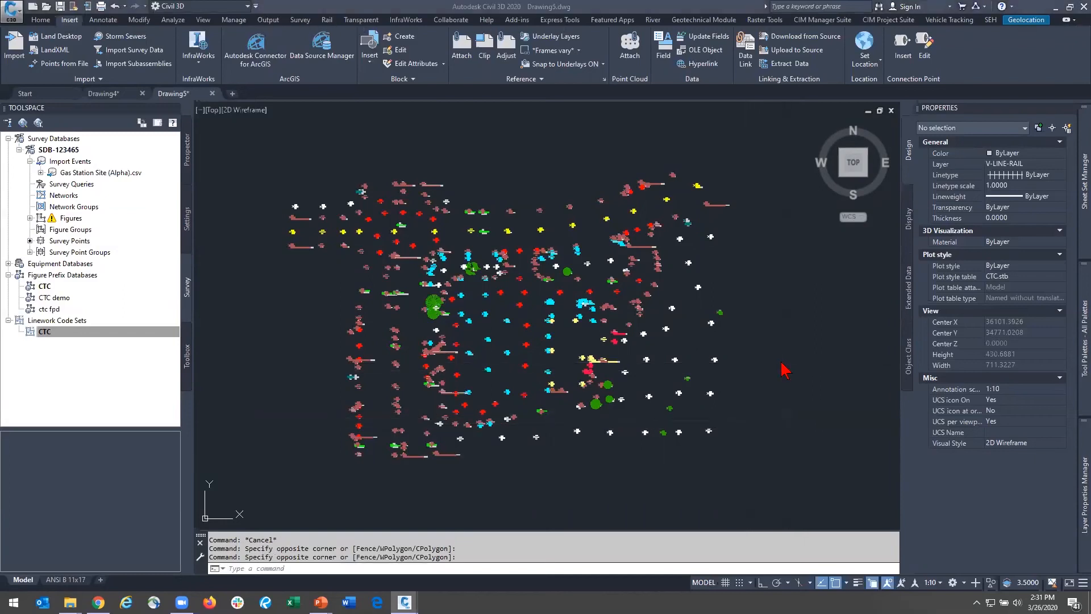
pyautogui.press('super+Tab')
pyautogui.click(139, 316)
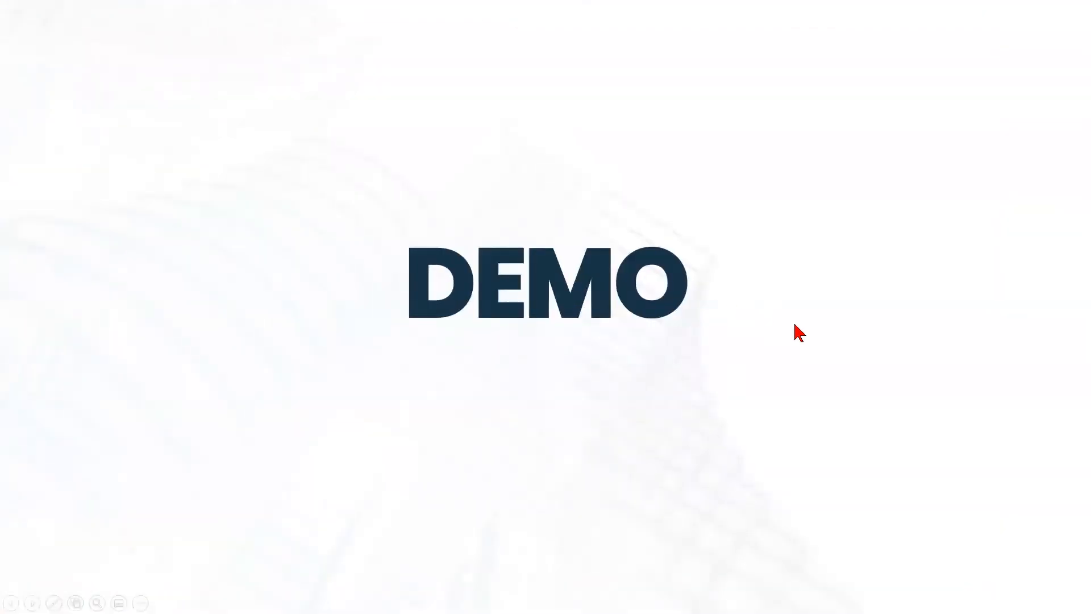
pyautogui.press('Right')
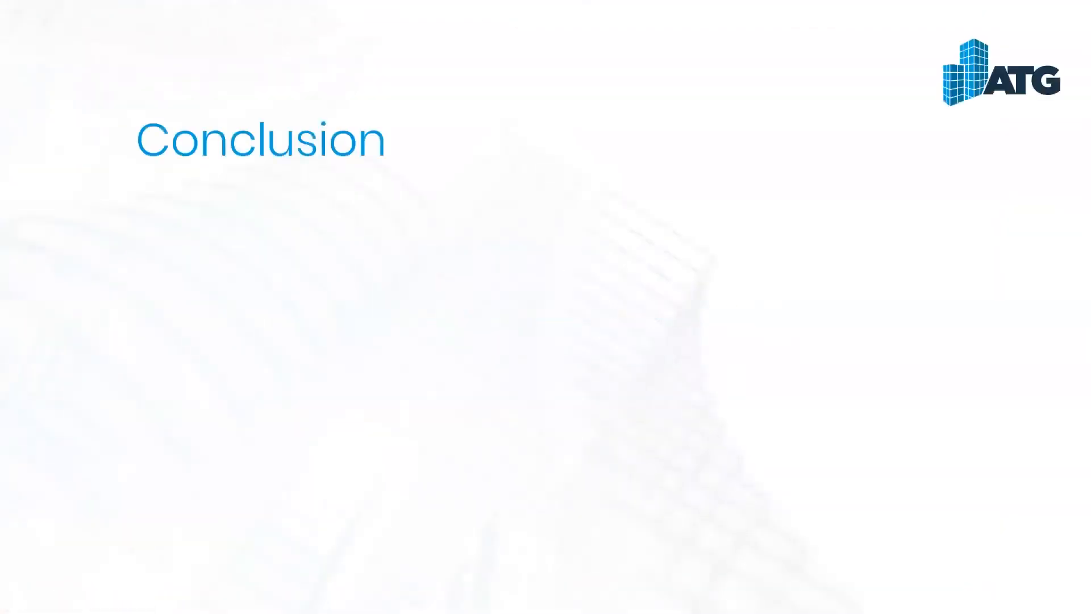
pyautogui.press('Right')
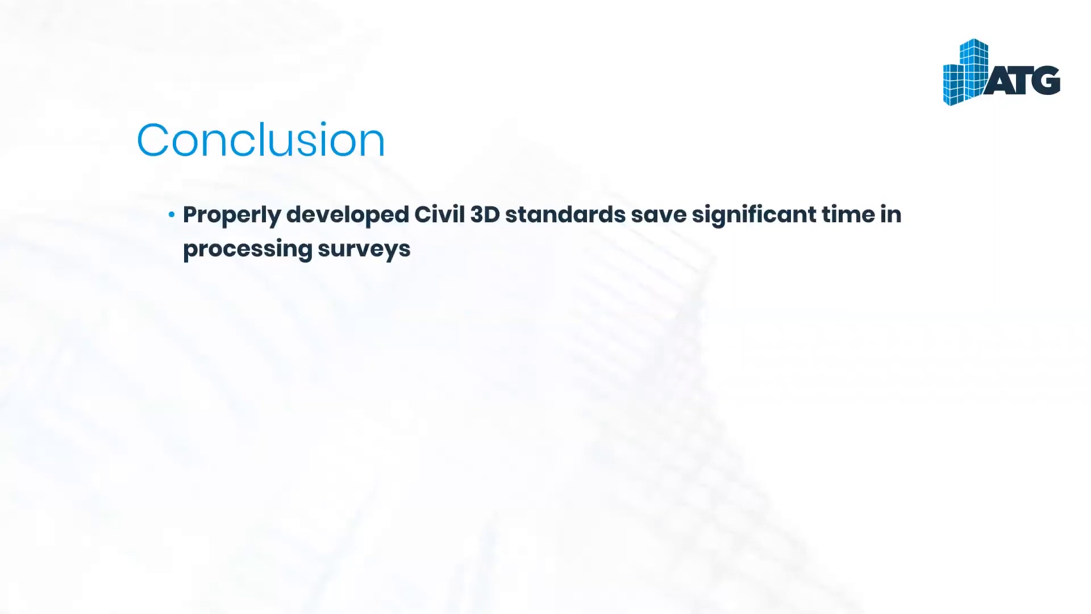